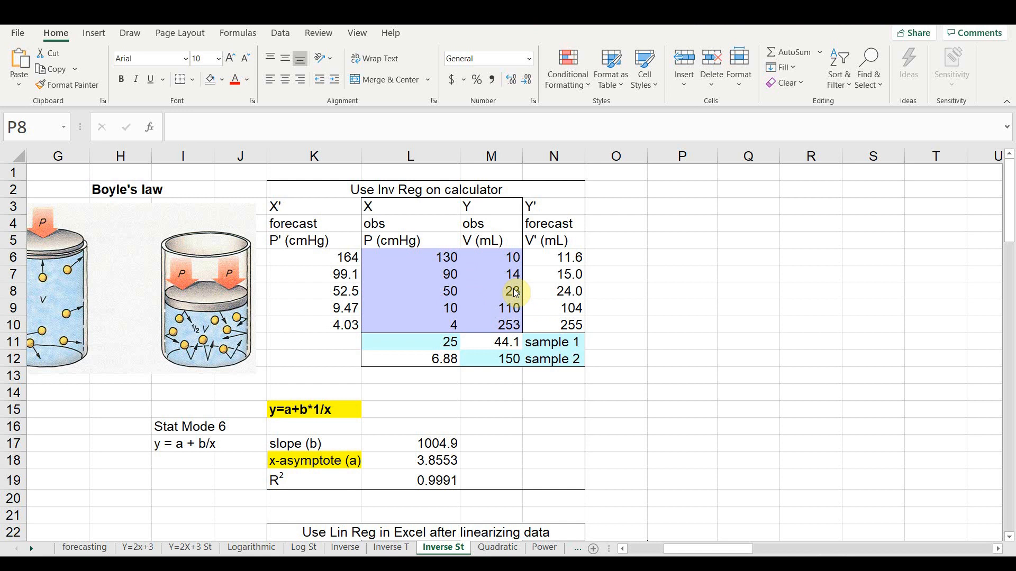
- Insert a markers-only scatter chart of the observed P and V data in L6:M10 and apply the first quick layout with axis titles
click(424, 260)
drag(426, 257, 471, 326)
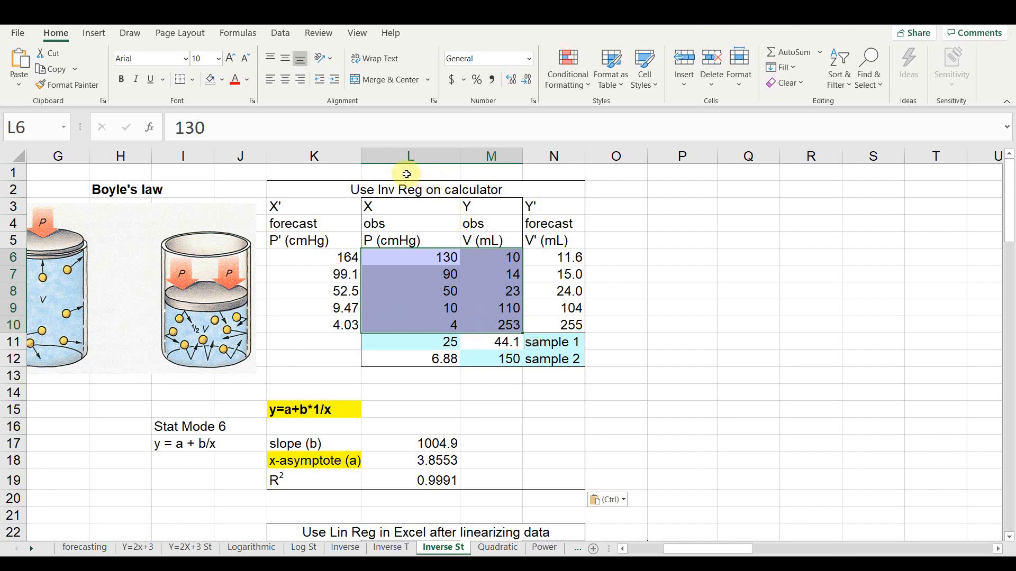
click(95, 33)
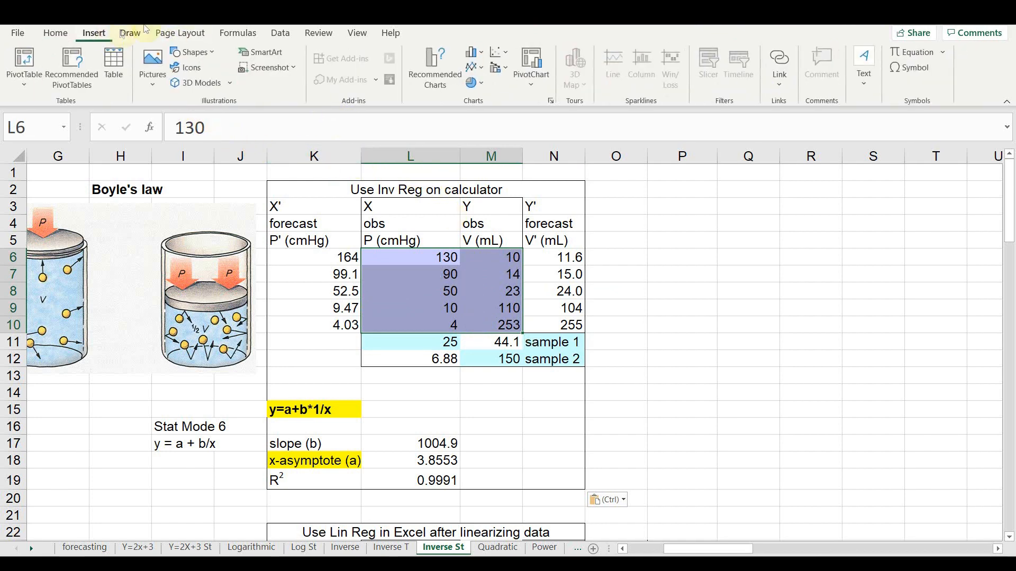
click(500, 52)
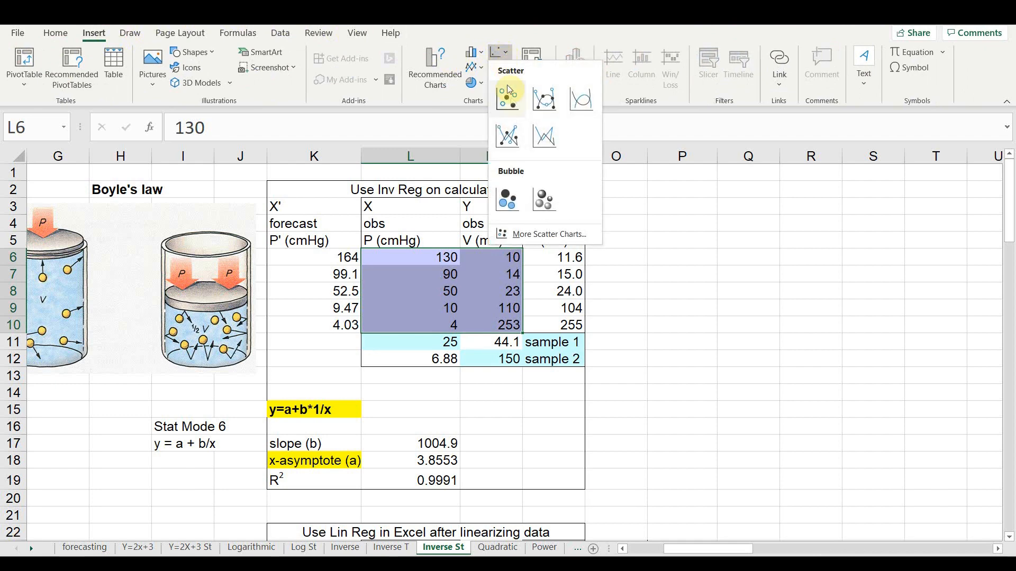
click(512, 102)
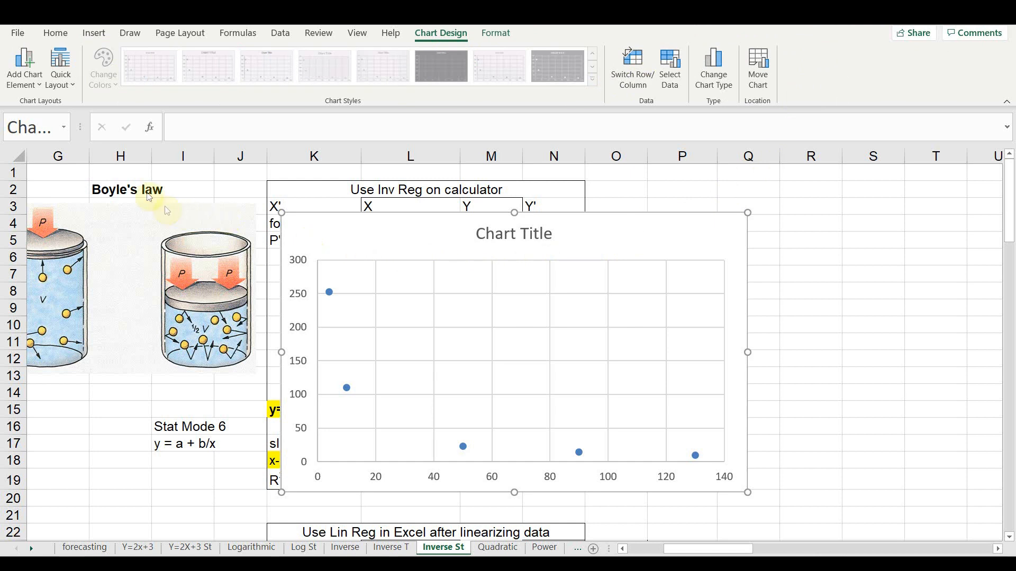
click(62, 82)
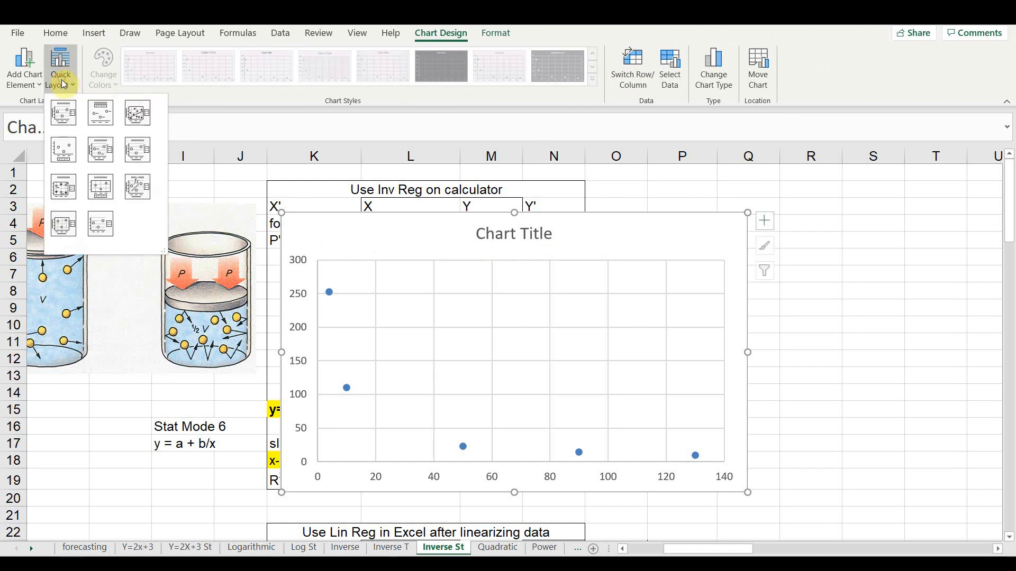
click(66, 114)
- Change the chart's horizontal axis title to "P (cmHg)"
click(503, 468)
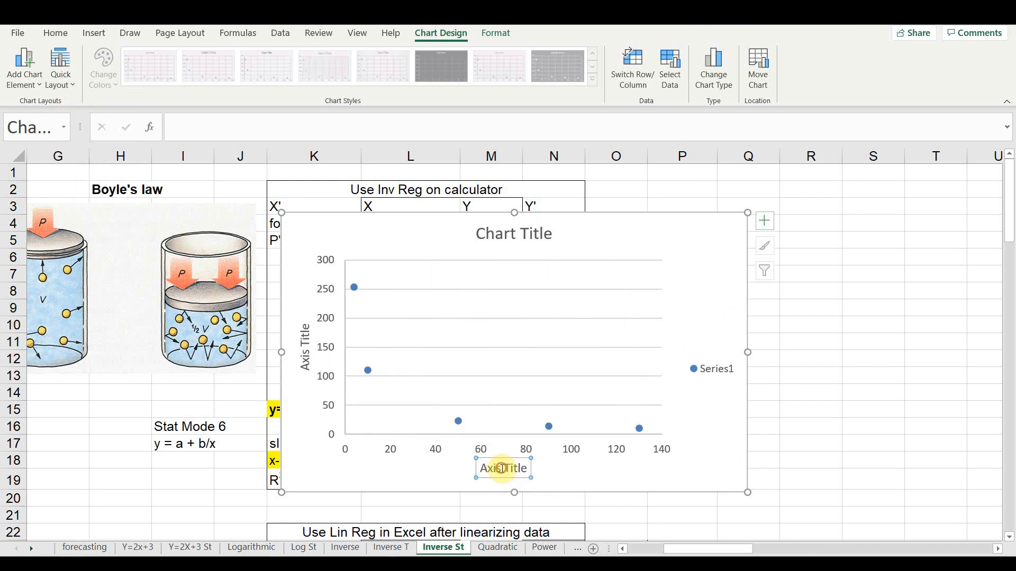
click(502, 469)
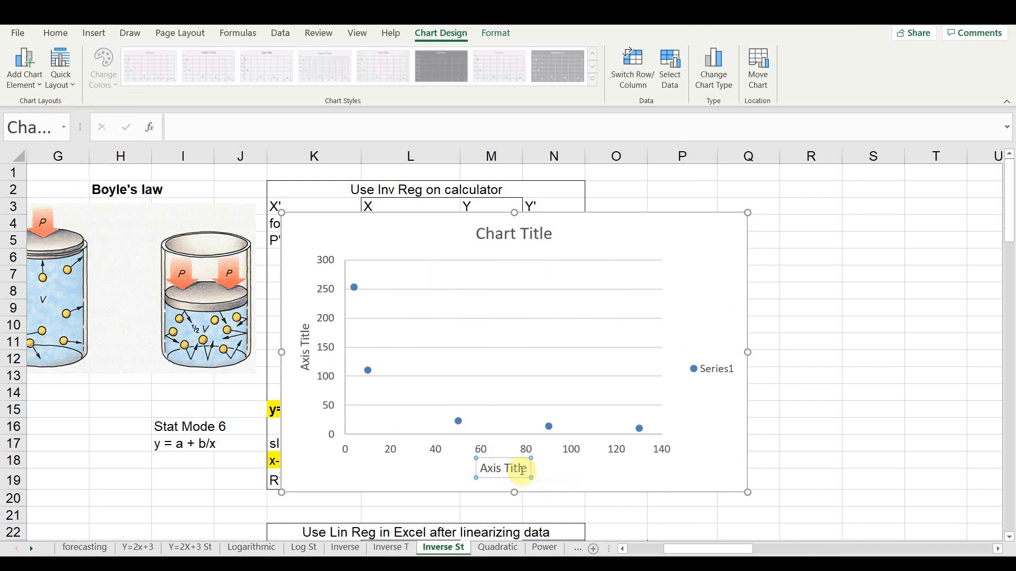
click(534, 470)
click(518, 470)
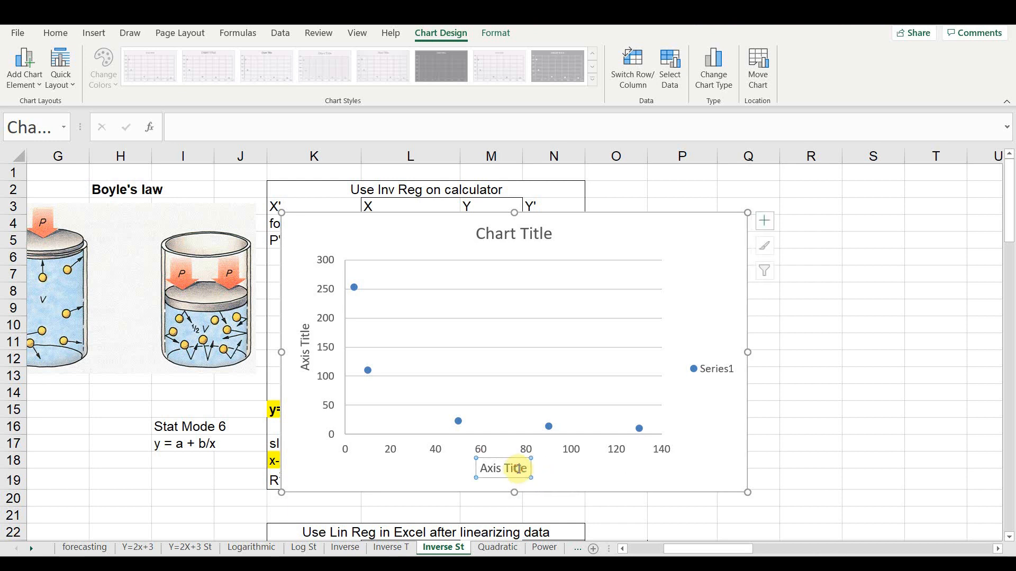
click(517, 470)
triple_click(516, 469)
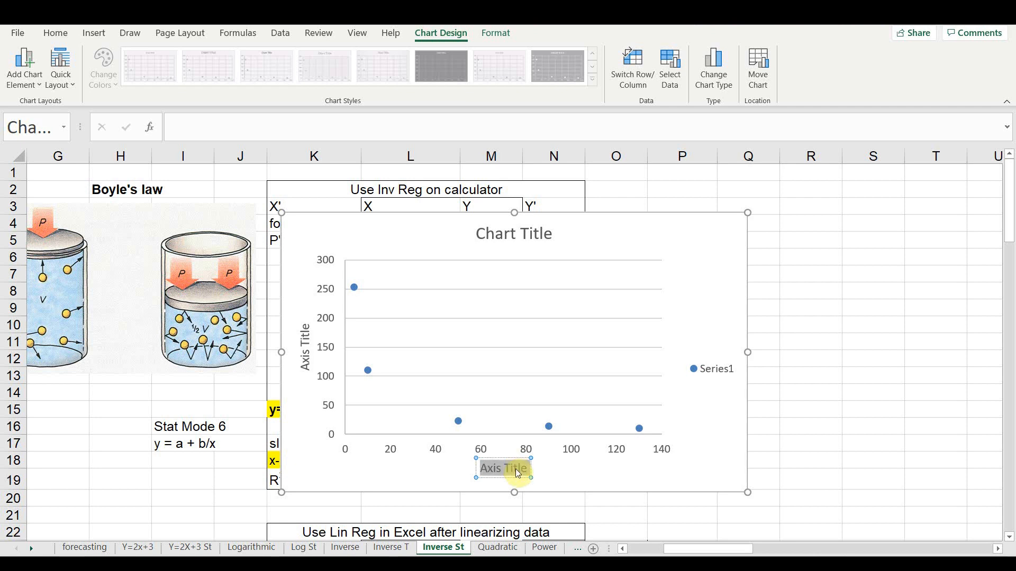
text(P)
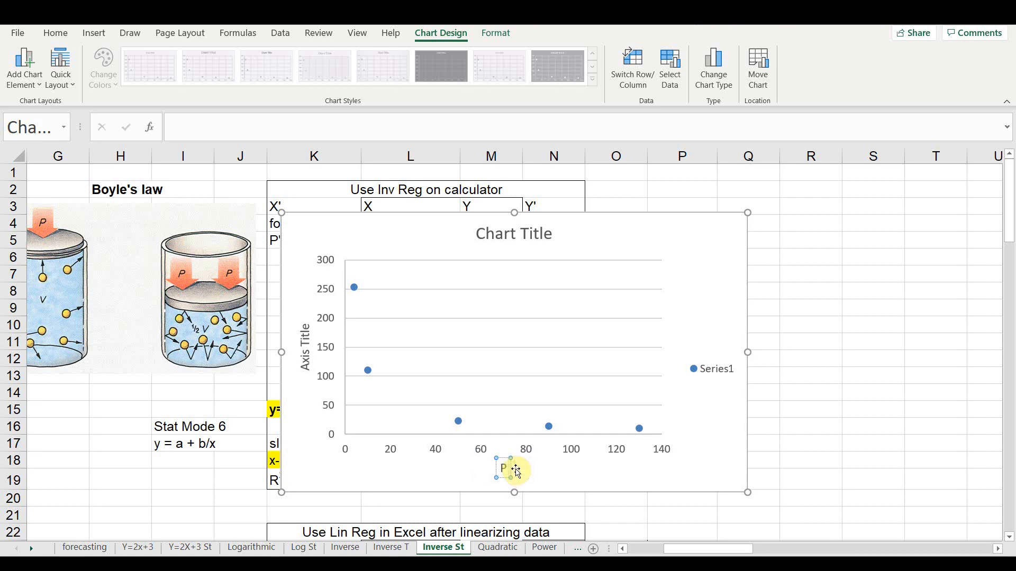
text( (cm)
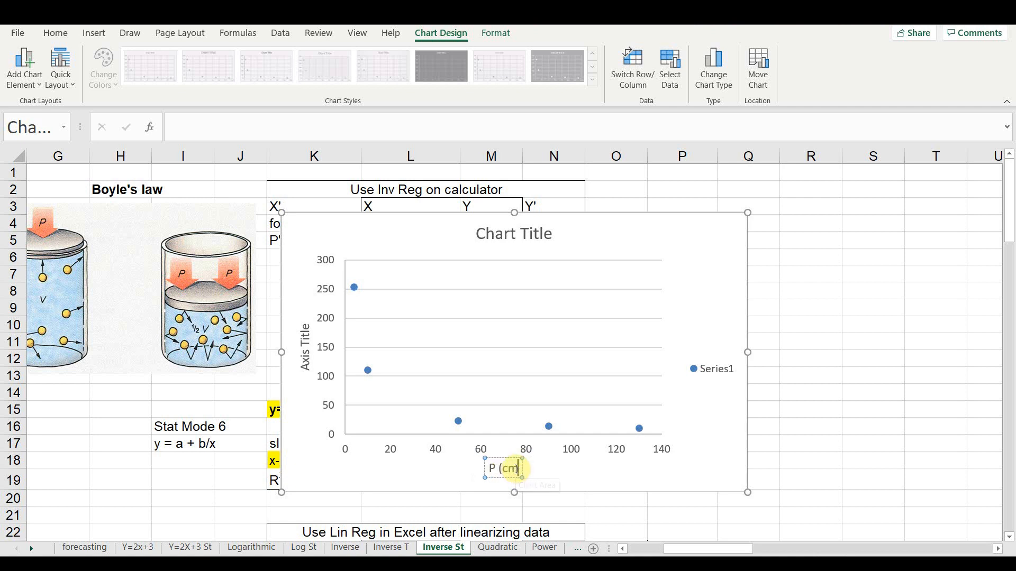
text(Hg))
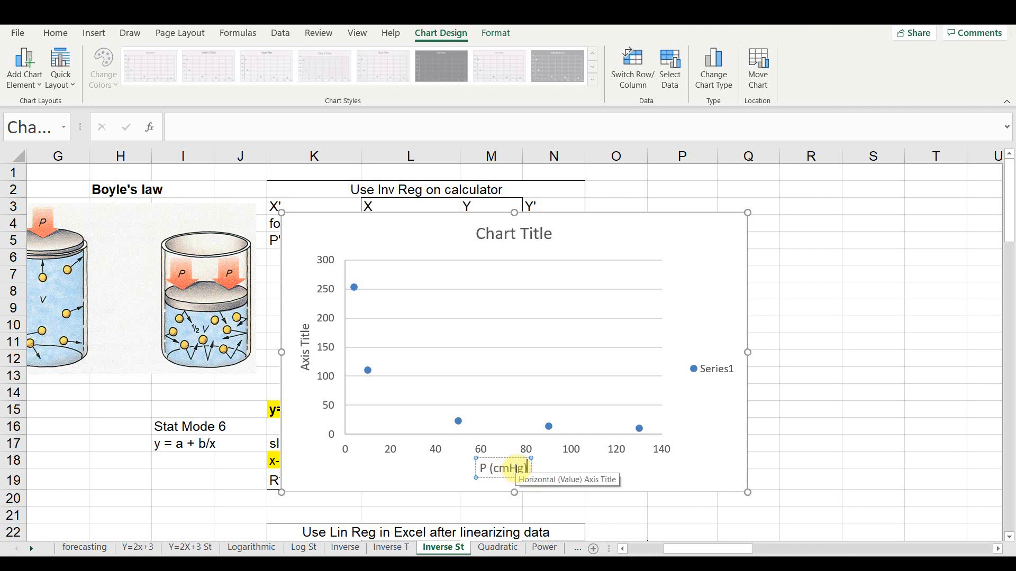
- Change the chart's vertical axis title to "V (mL)"
click(306, 353)
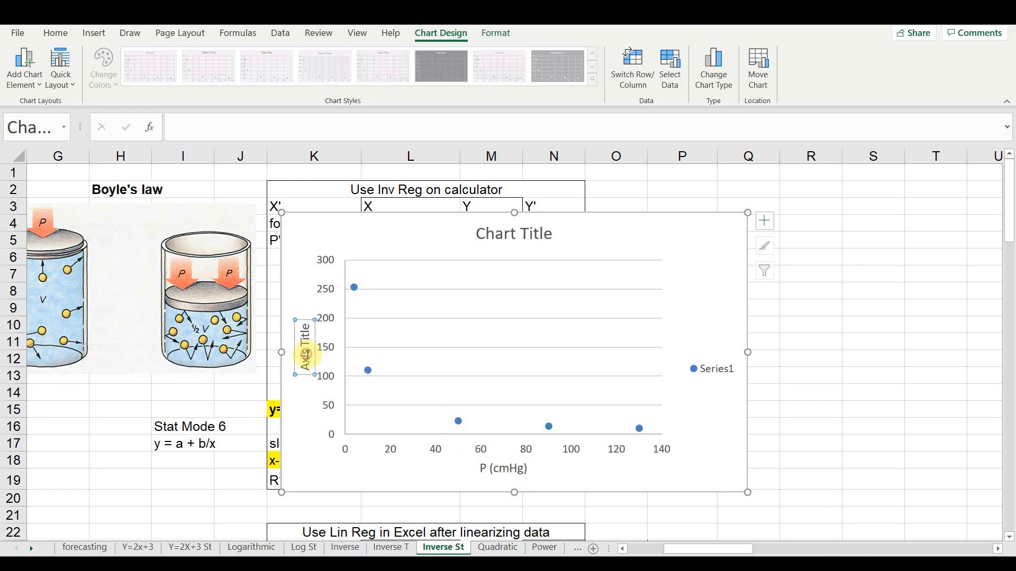
triple_click(308, 357)
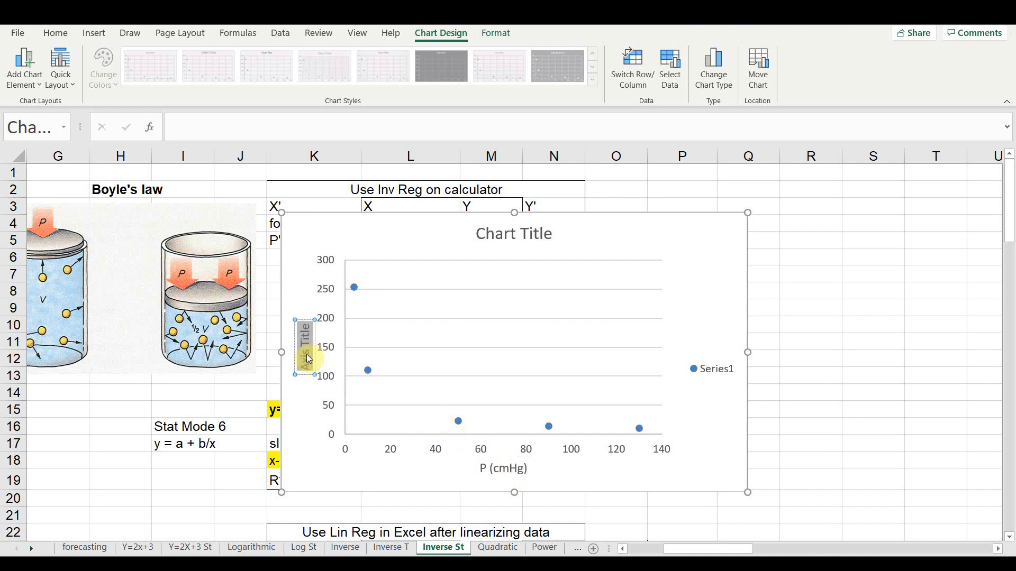
text(V (mL))
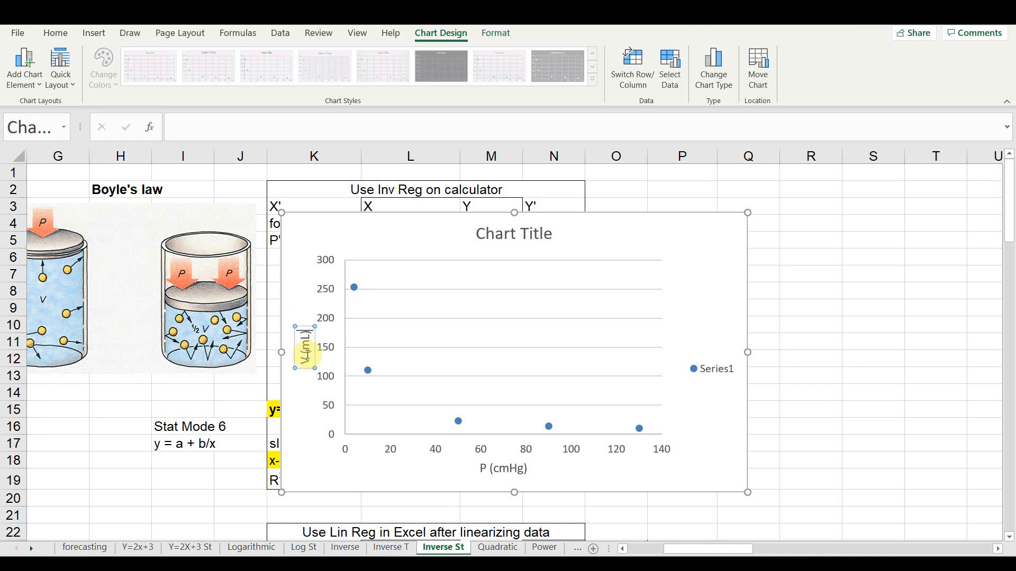
- Replace the placeholder chart title with "P vs. V"
click(502, 242)
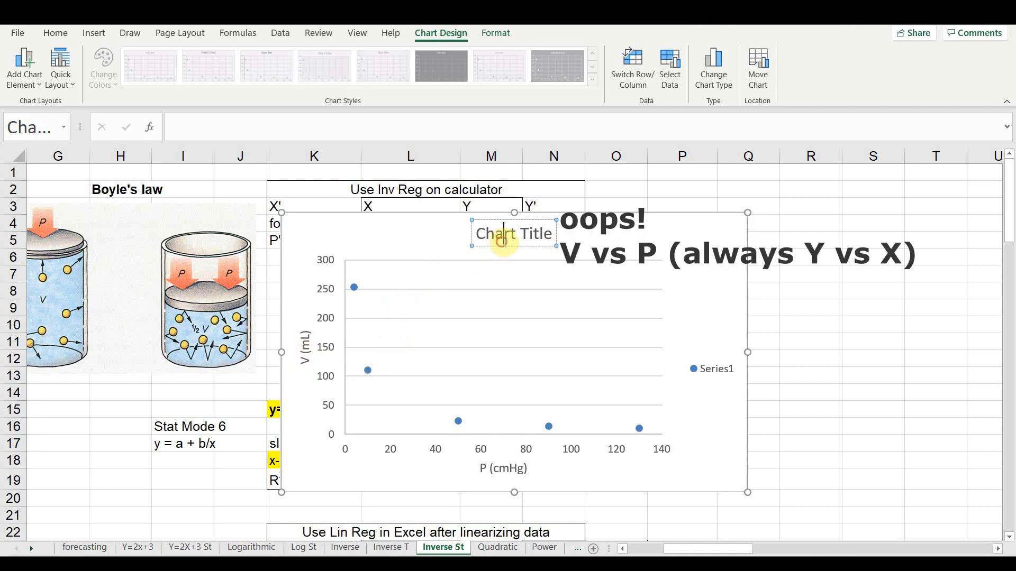
triple_click(502, 243)
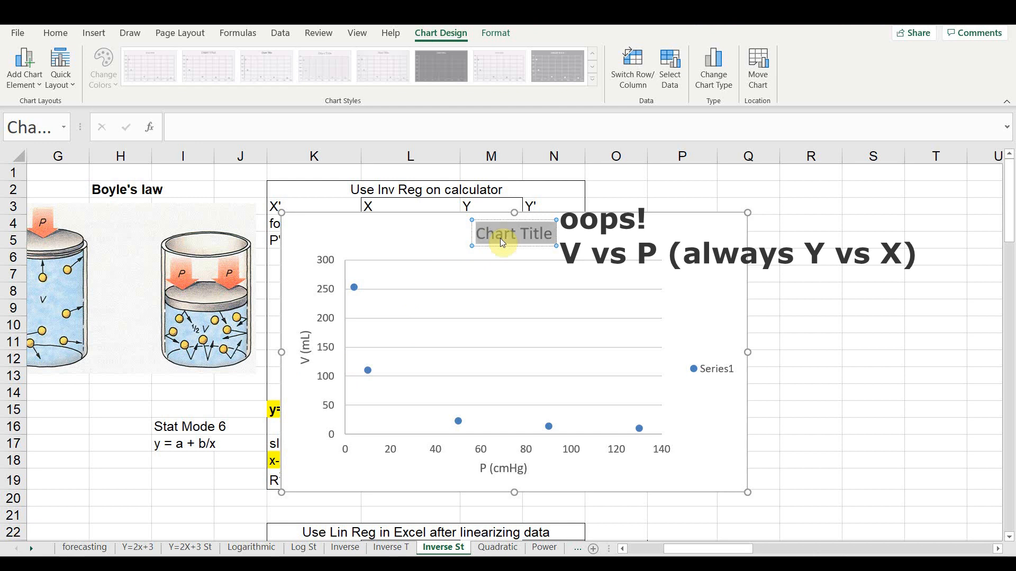
text(P v)
text(s. V)
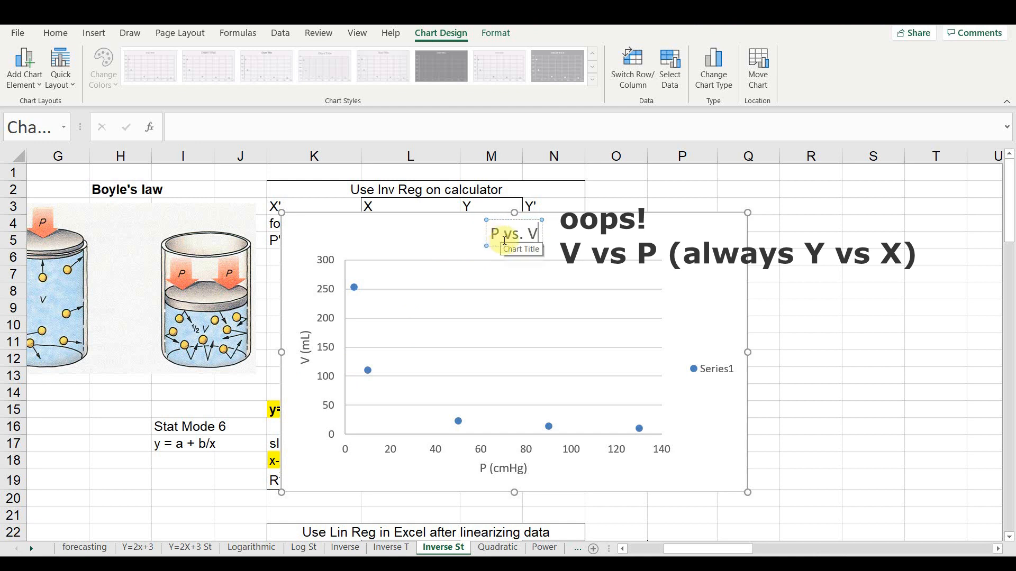
- Delete the Series1 legend from the scatter chart
click(667, 288)
click(720, 376)
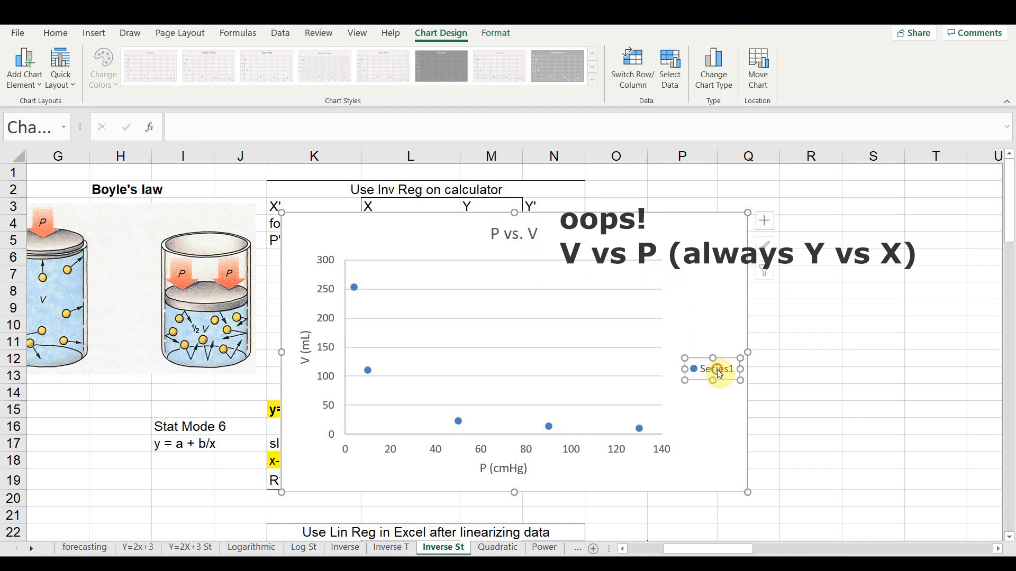
key(Delete)
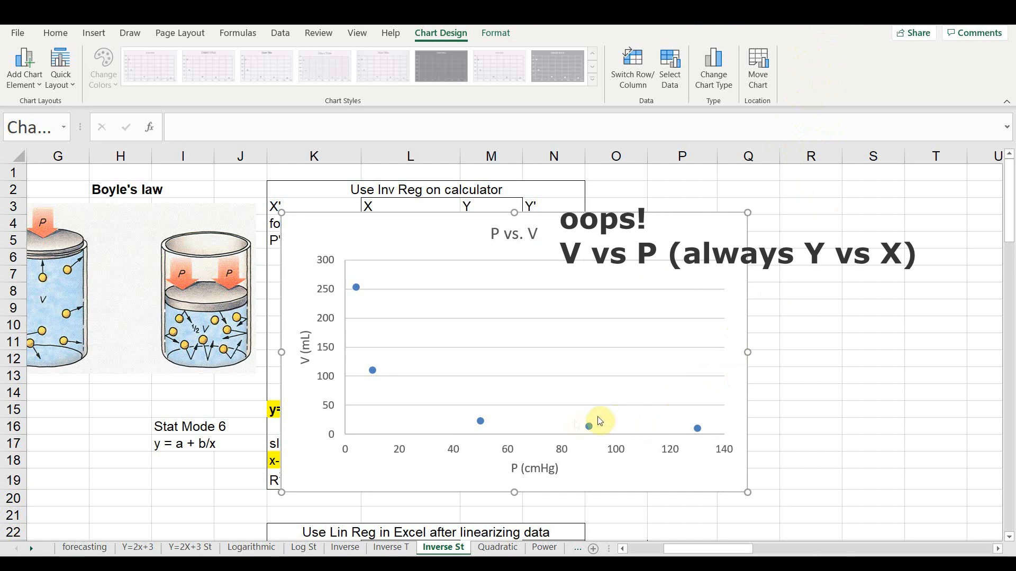
- Add a trendline to the chart's data series
mouse_move(481, 422)
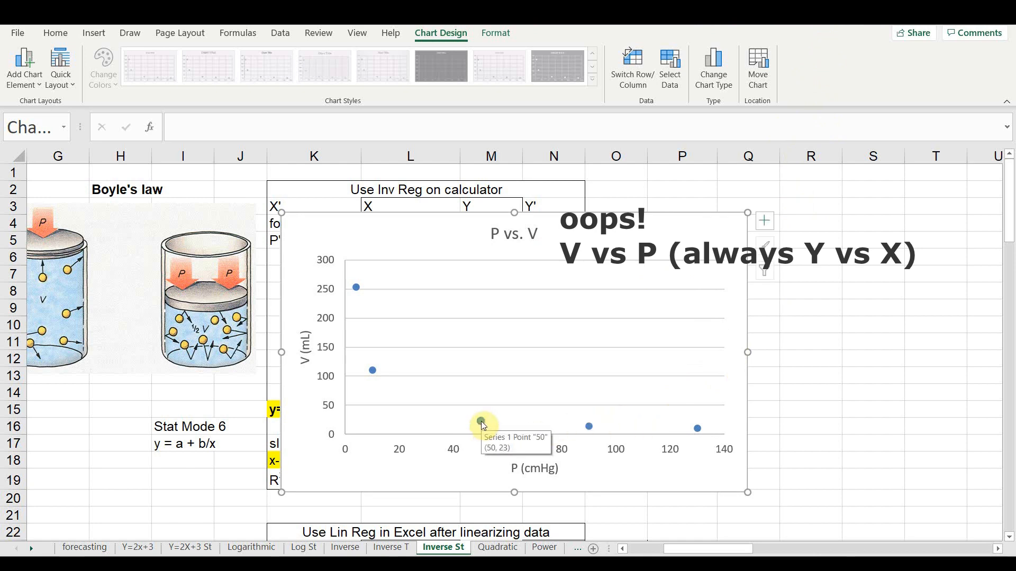
right_click(480, 422)
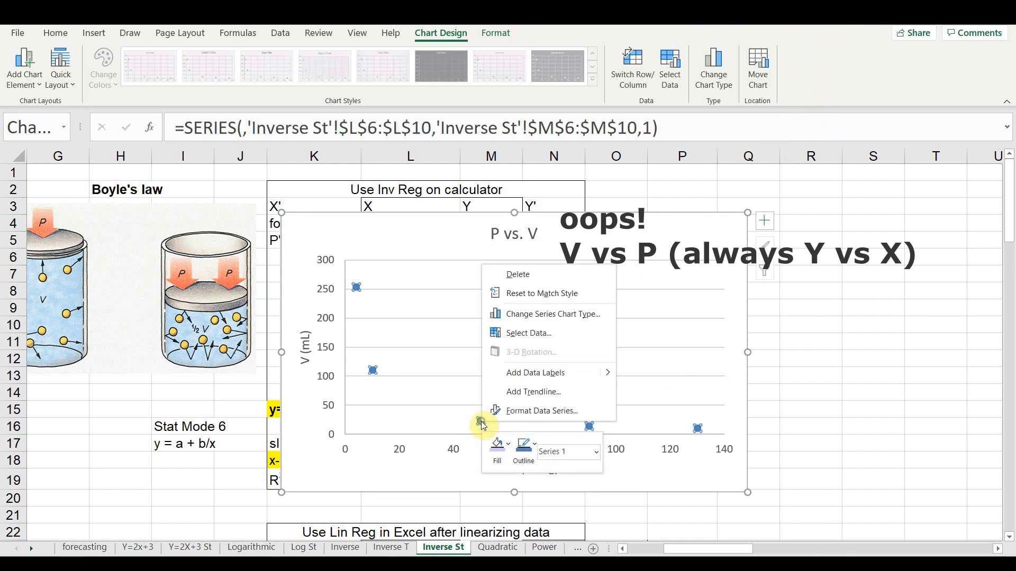
click(529, 392)
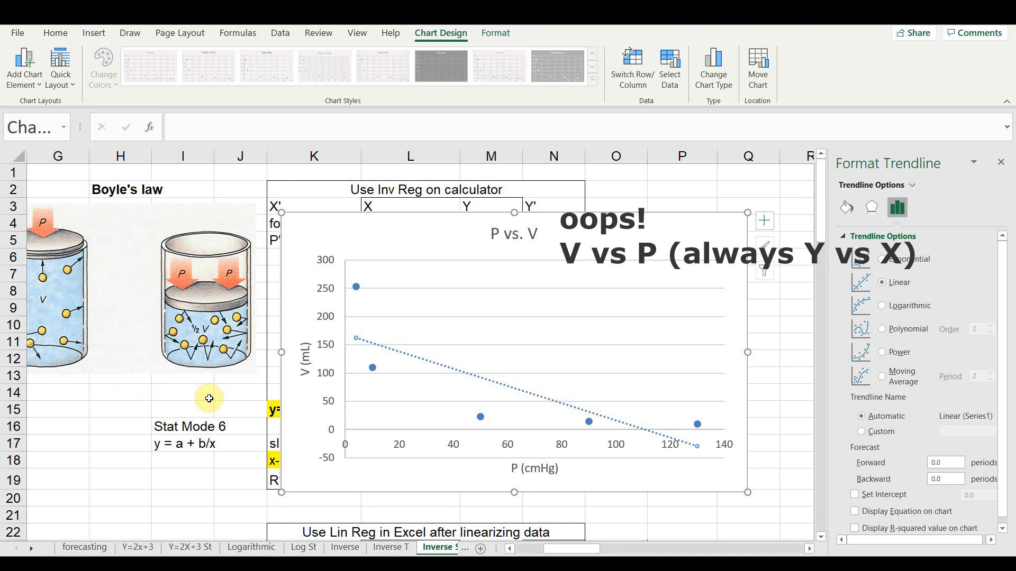
- Try the Exponential, Logarithmic and Polynomial trendline types on the plotted data
click(883, 260)
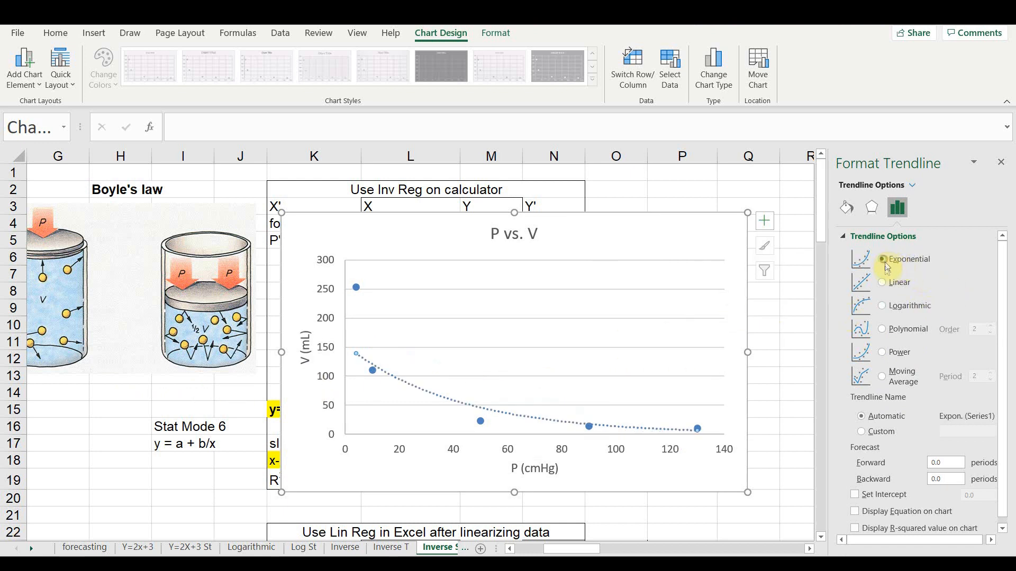
click(881, 305)
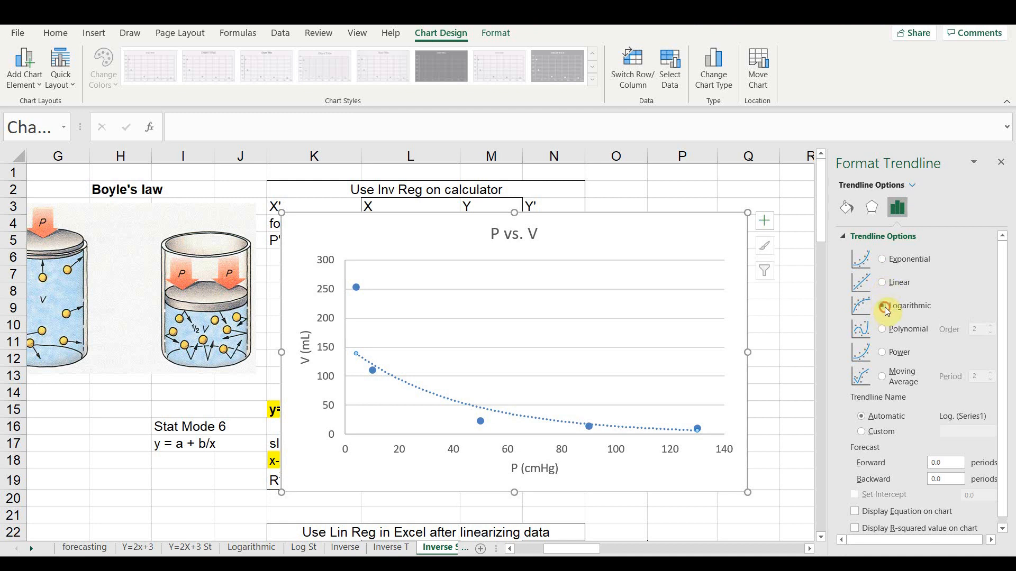
click(881, 332)
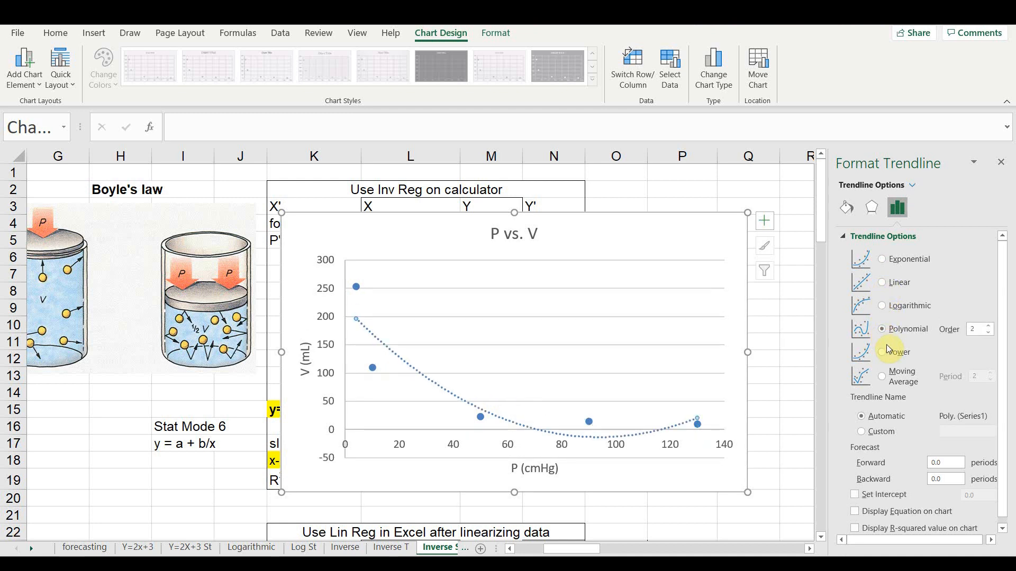
- Set the trendline type to Power and display its equation and R-squared value on the chart
click(889, 354)
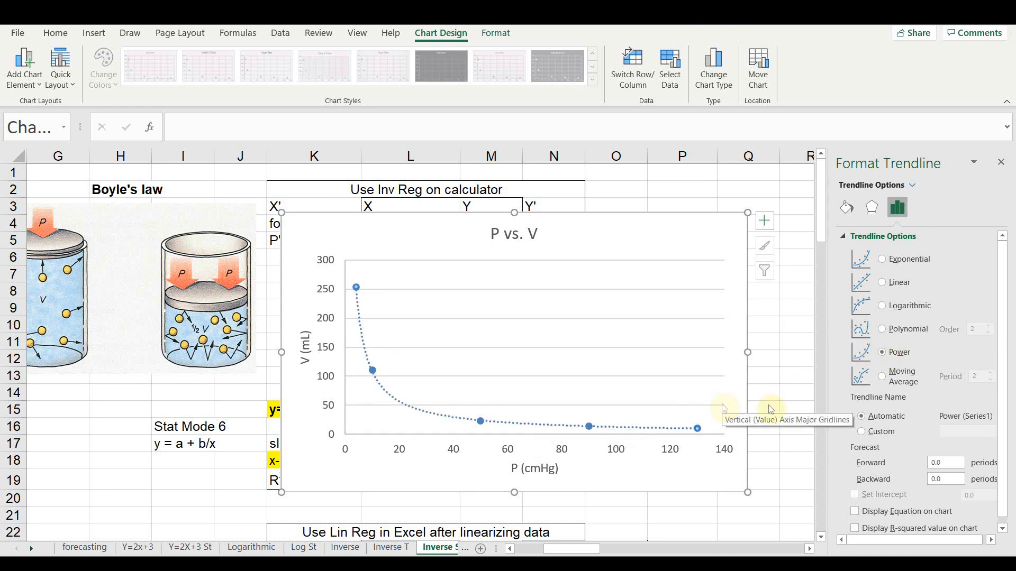
scroll(998, 381, down, 1)
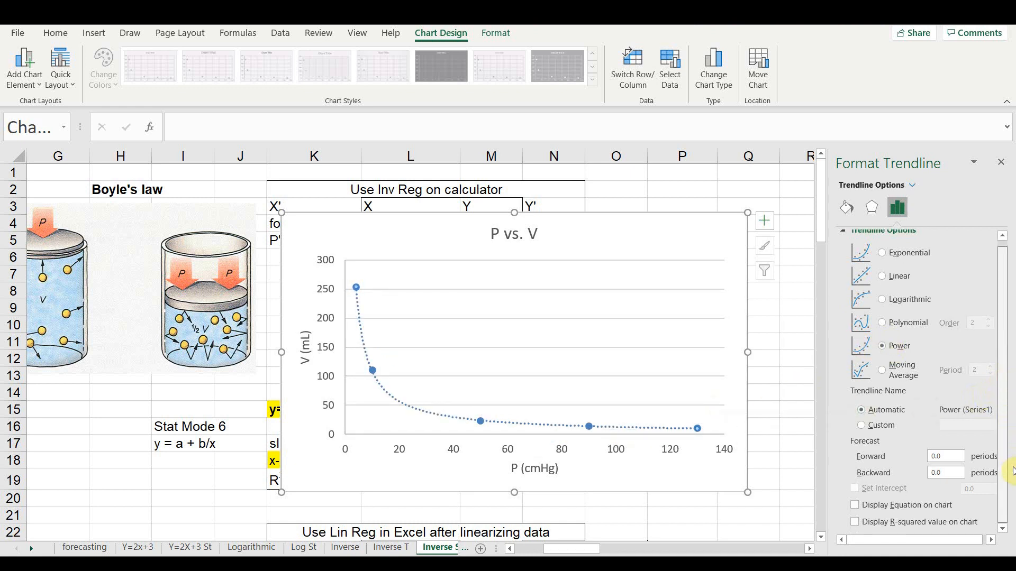
click(867, 508)
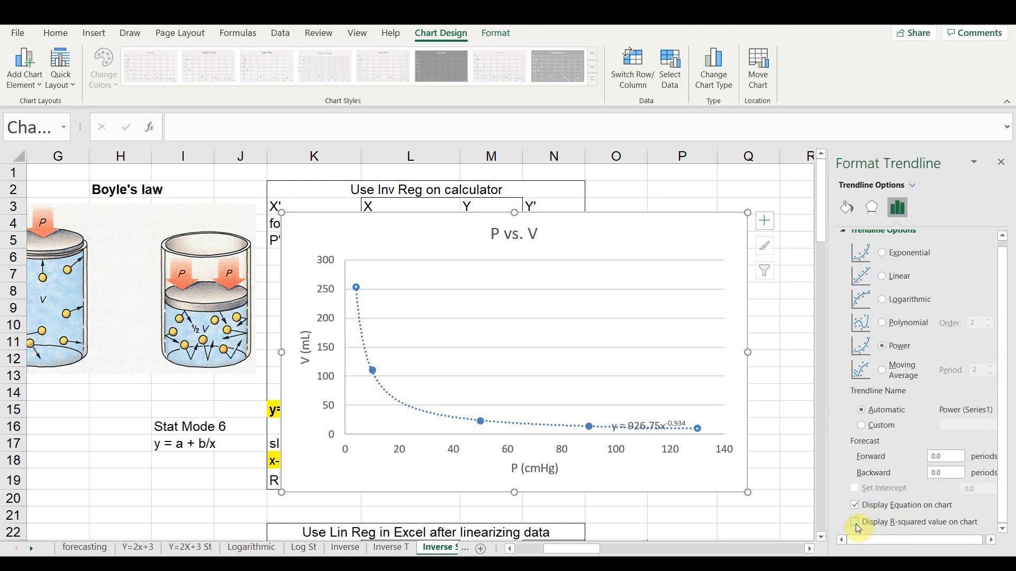
click(856, 522)
- Move the trendline equation label above the plot area beside the chart title and close the trendline formatting options
click(657, 415)
drag(657, 415, 660, 243)
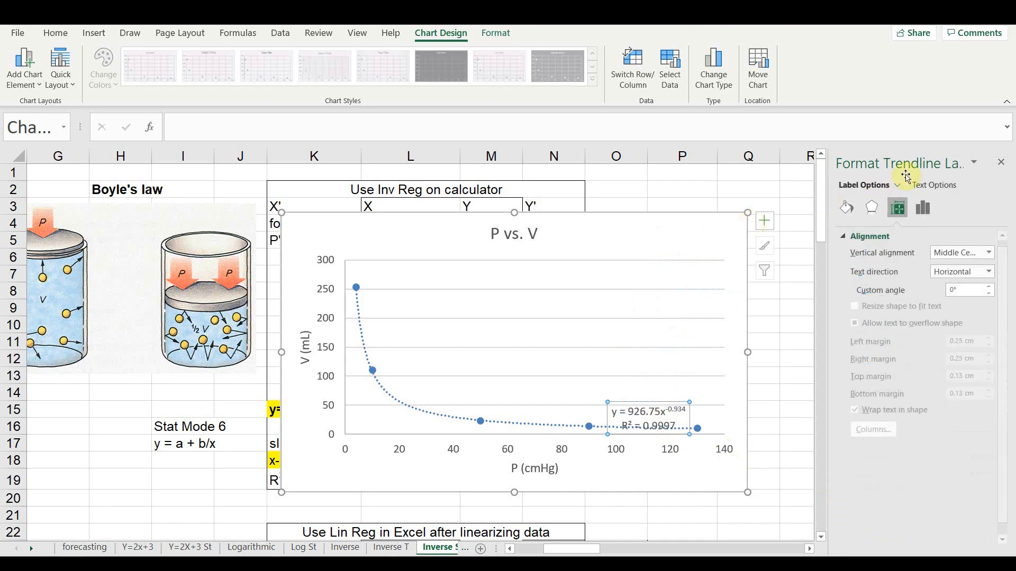
click(1001, 162)
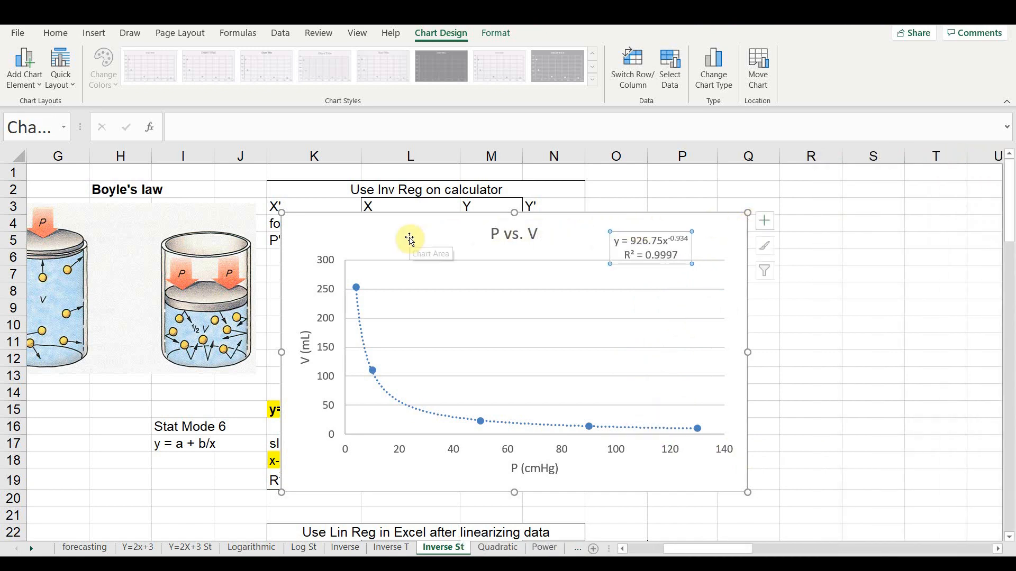
- Shrink the chart and move it beside the data table, over columns O to S, so the table is uncovered
drag(282, 212, 444, 287)
drag(498, 313, 638, 216)
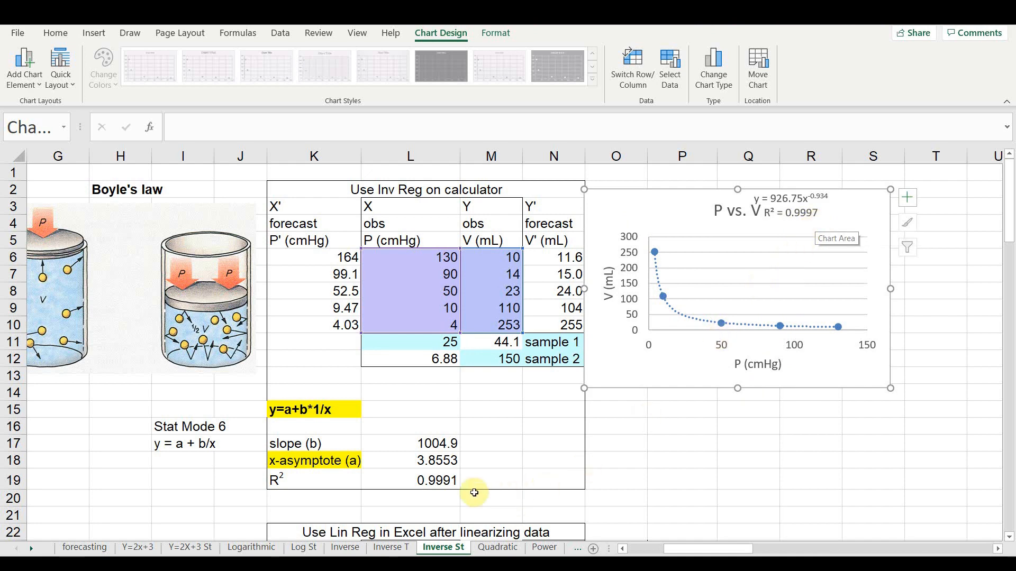
click(421, 485)
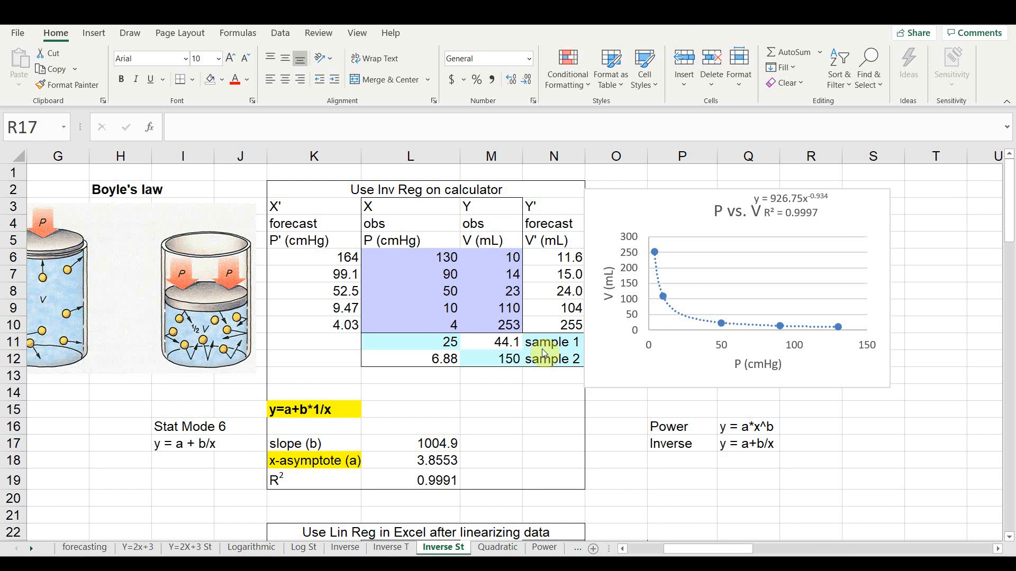
click(407, 287)
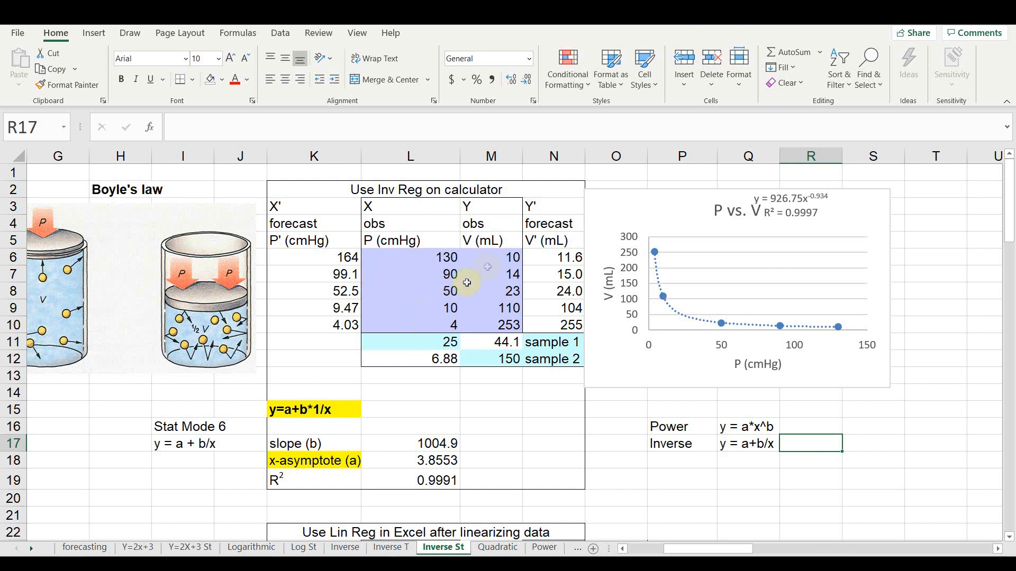
click(499, 254)
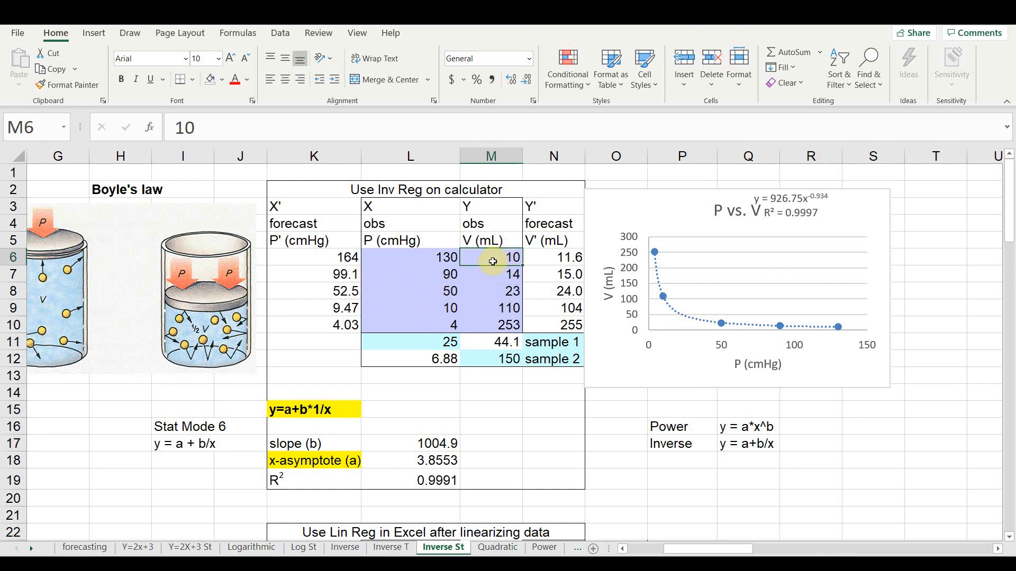
click(420, 261)
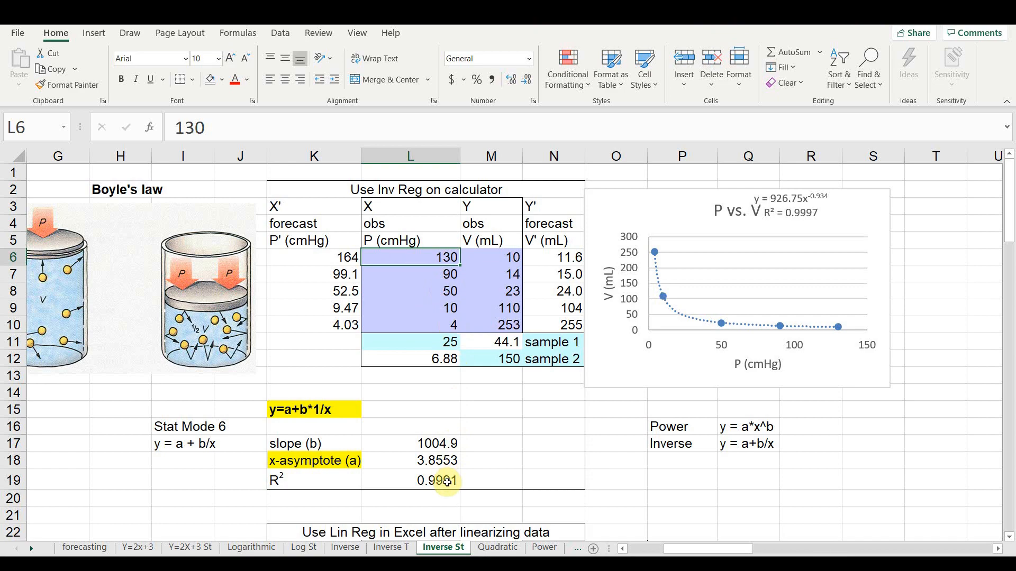
- Enter the formula =1/L26 in M26, the first 1/X cell of the linearized data table
scroll(646, 335, down, 3)
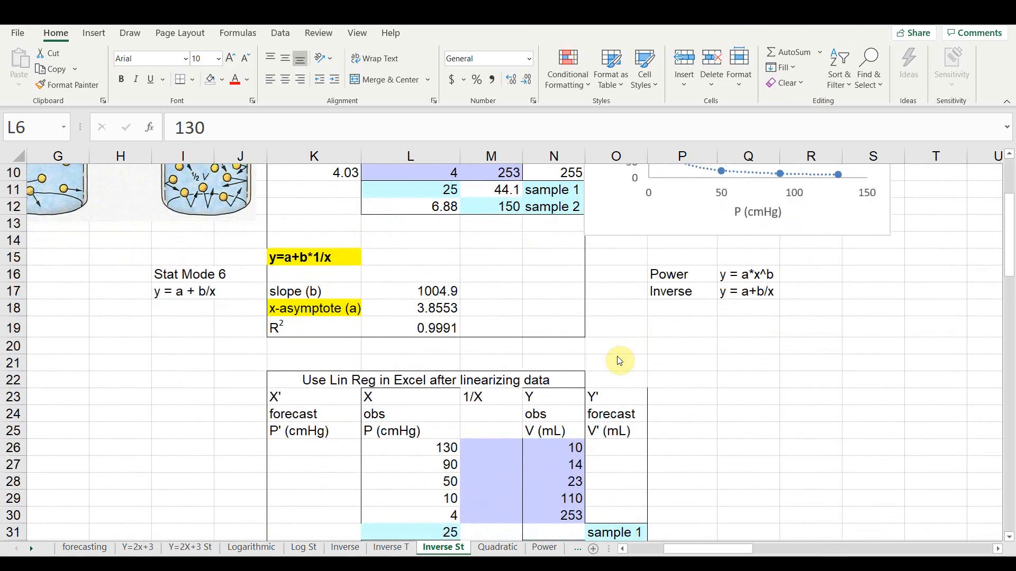
scroll(619, 361, down, 2)
scroll(619, 361, down, 1)
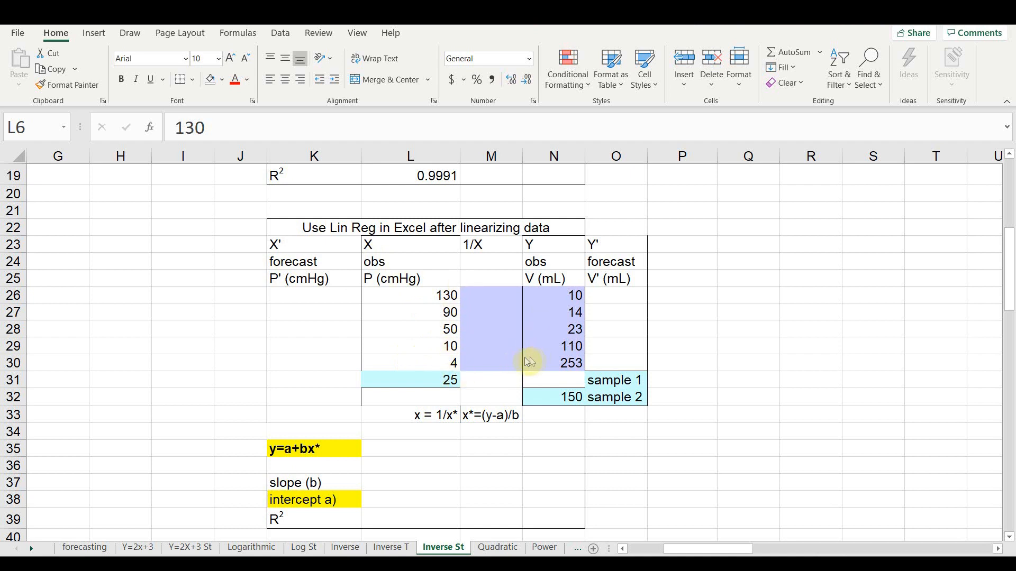
click(507, 295)
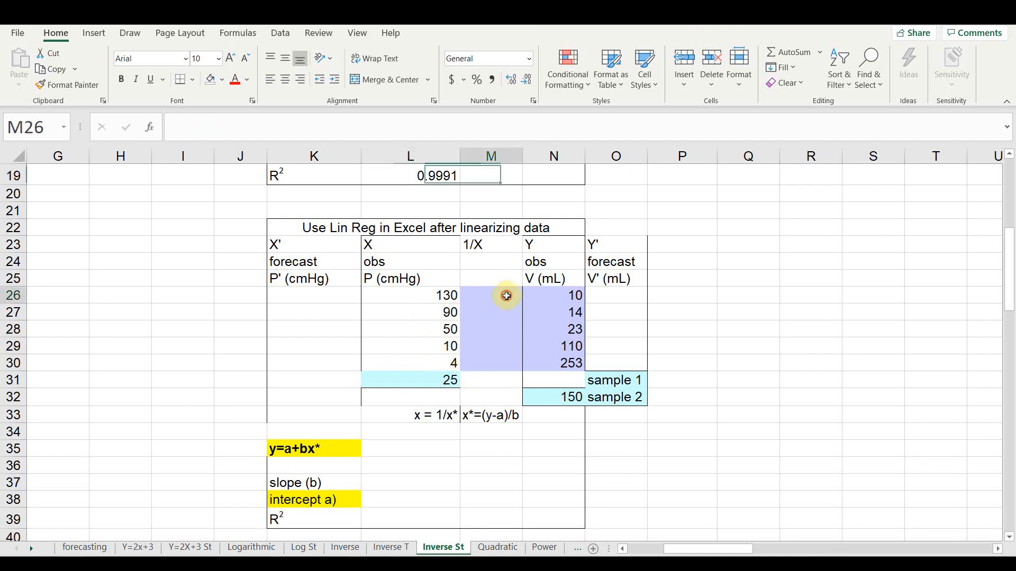
text(=)
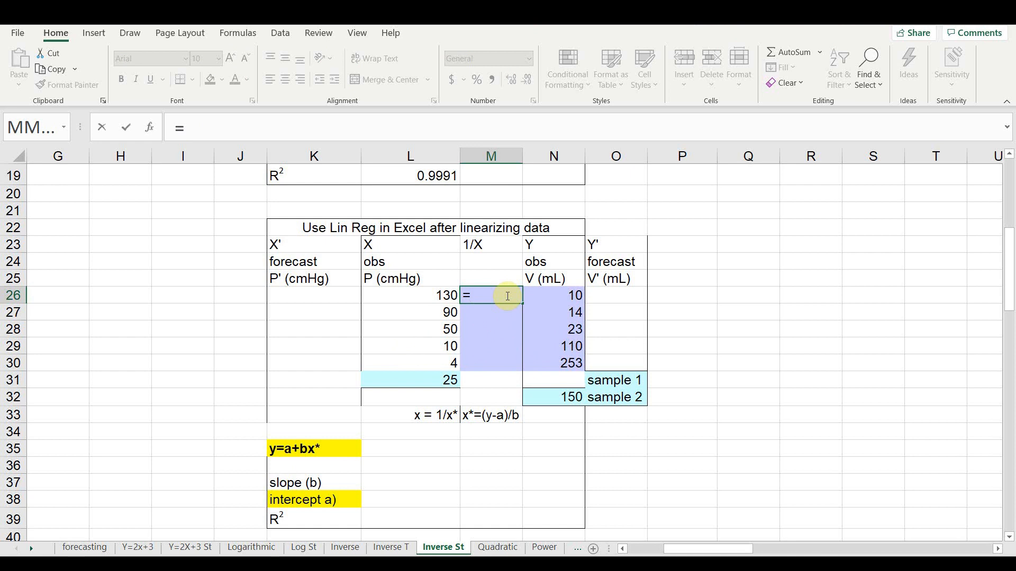
text(1/)
click(442, 295)
key(Return)
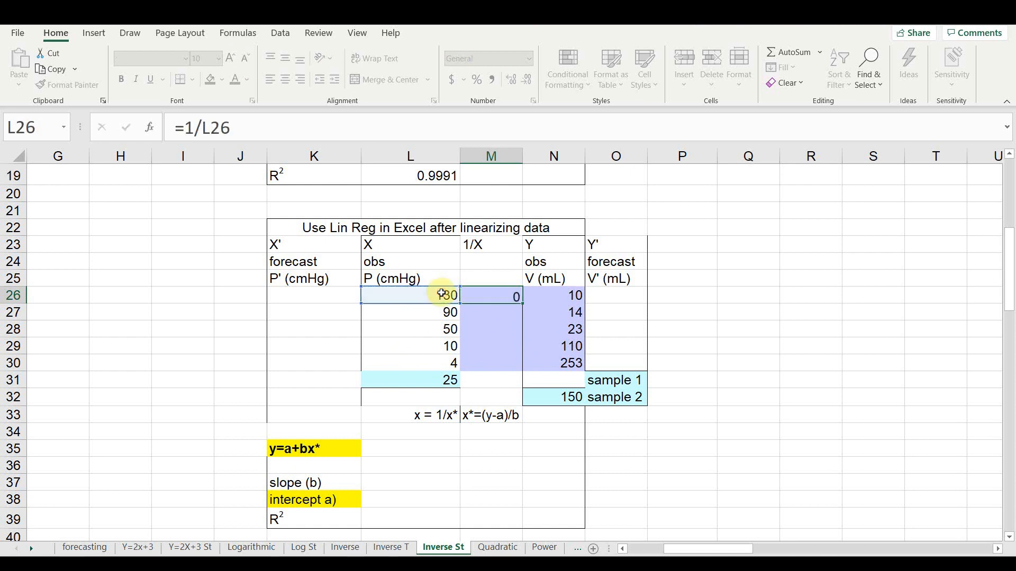
- Fill the reciprocal formula from M26 down through M31, including the sample 1 row
click(500, 295)
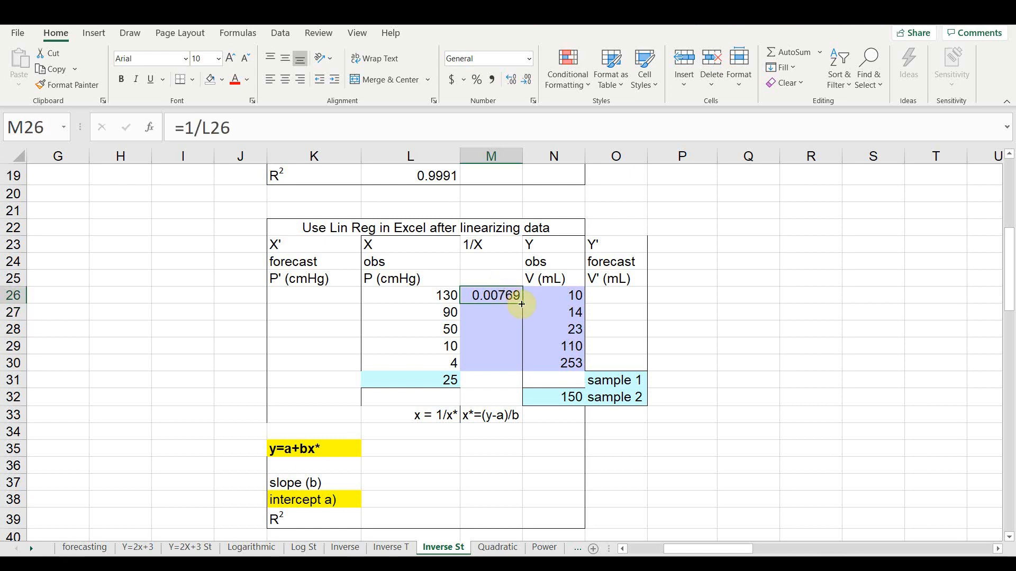
drag(523, 303, 514, 367)
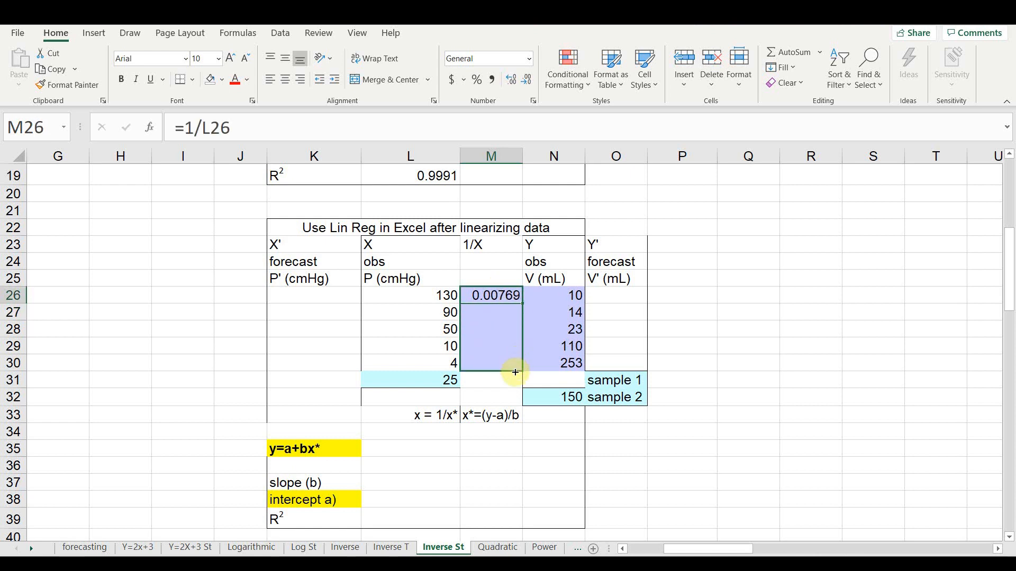
drag(516, 380, 517, 381)
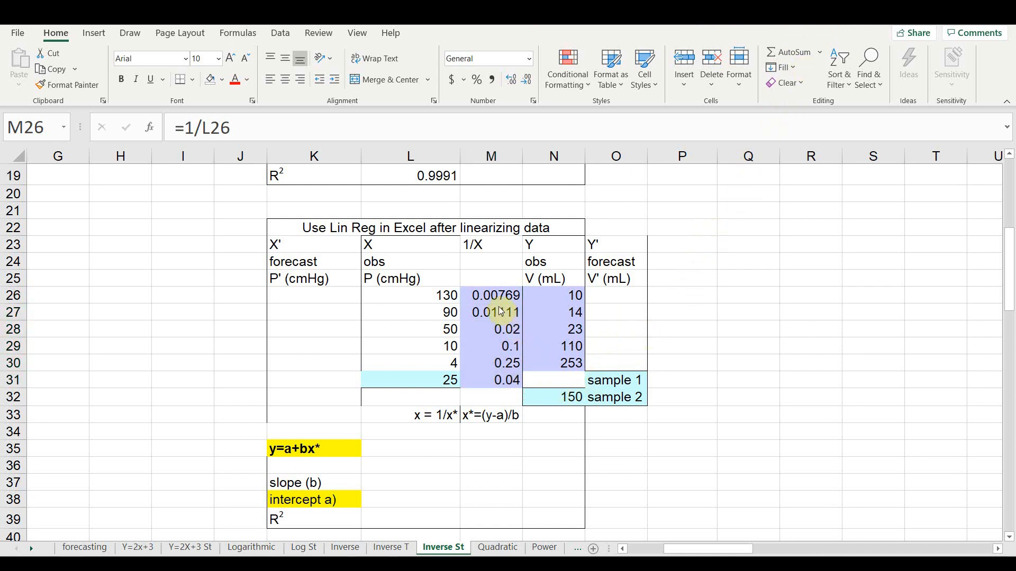
- Insert a markers-only scatter chart of the 1/X and V data in M26:N30 and apply a layout with axis titles
click(488, 295)
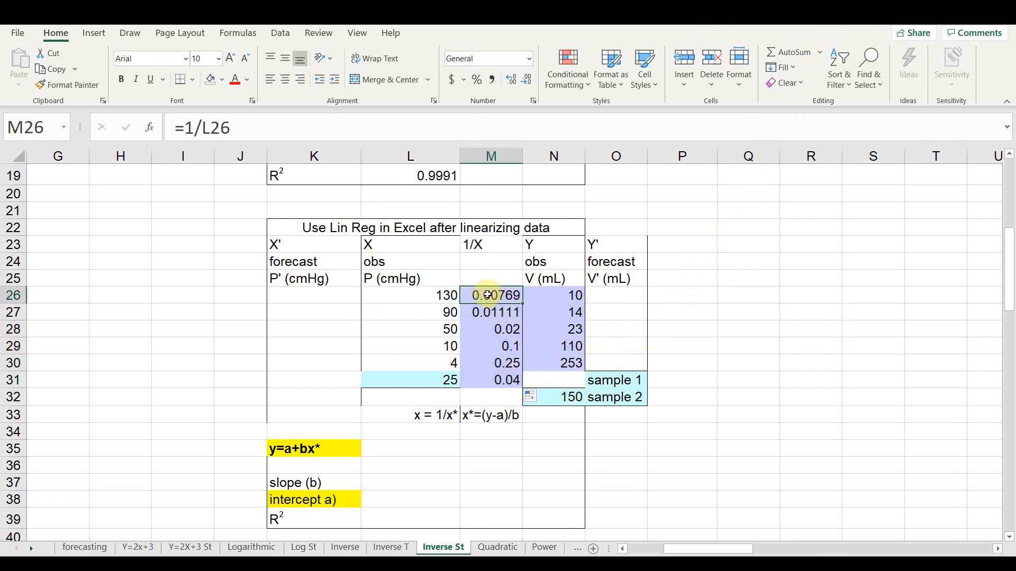
drag(487, 295, 537, 360)
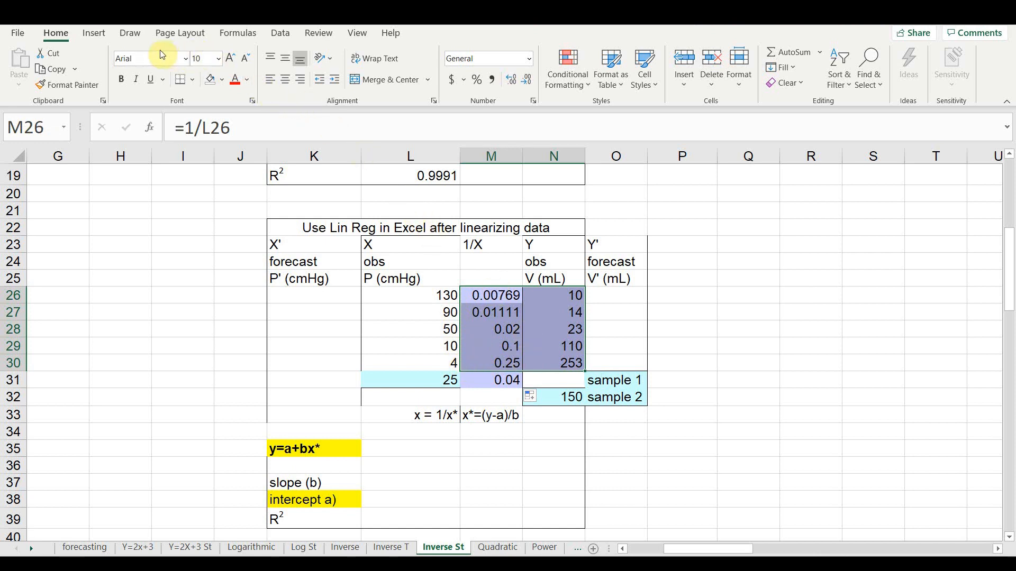
click(102, 32)
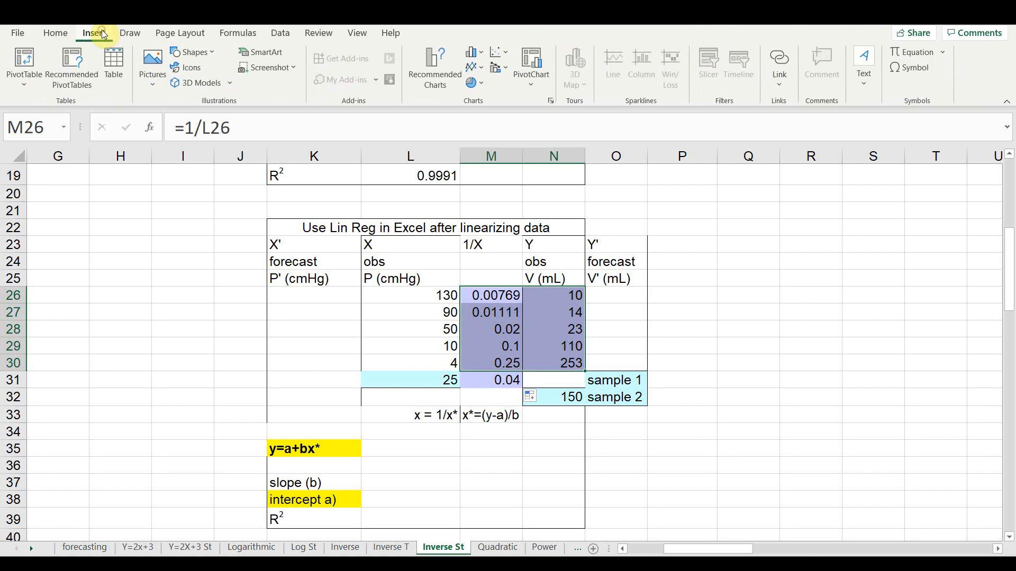
click(499, 54)
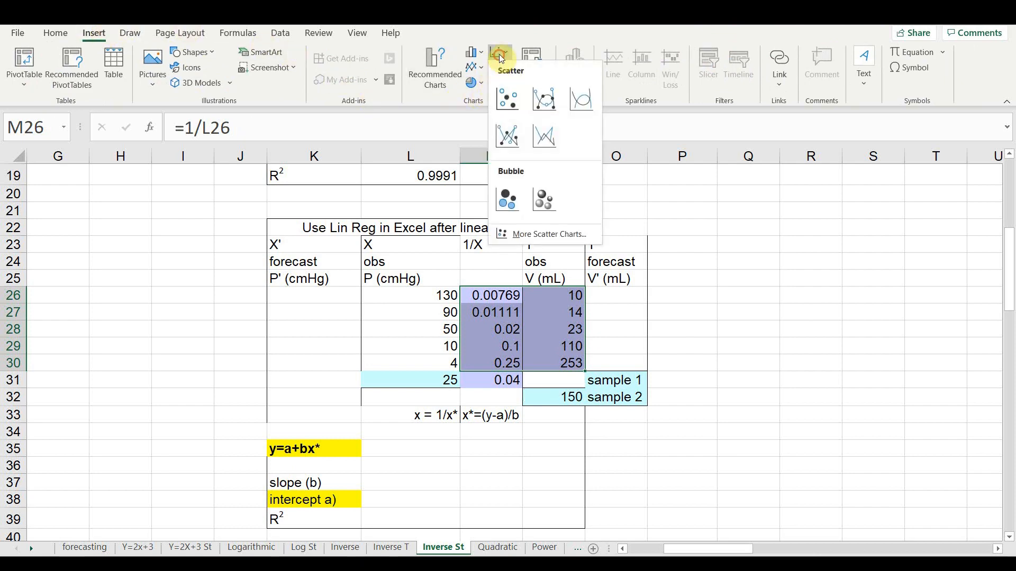
click(503, 100)
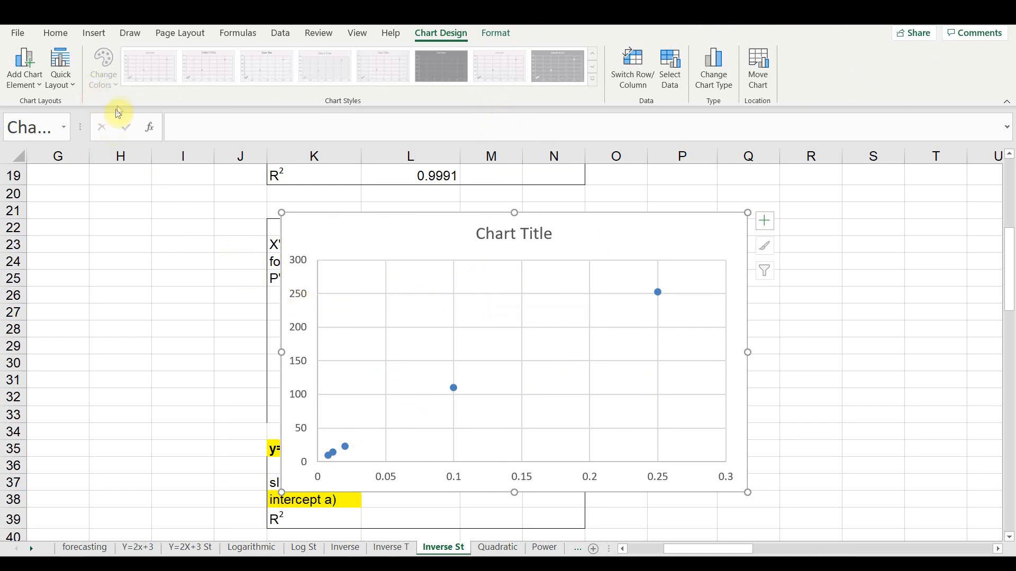
click(52, 73)
click(61, 112)
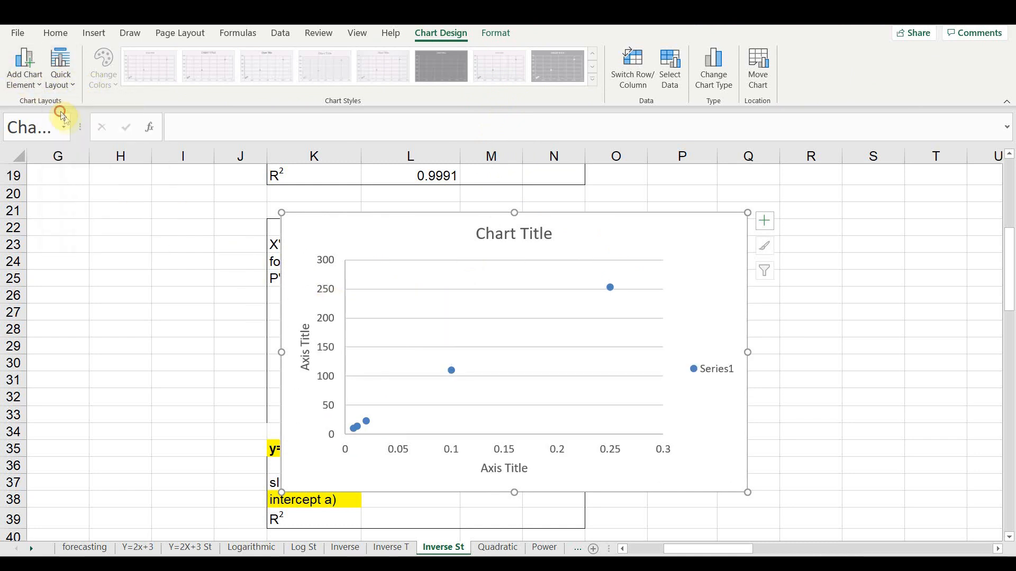
- Title the new chart's horizontal axis "1/P" and its vertical axis "V (mL)"
click(506, 476)
click(502, 470)
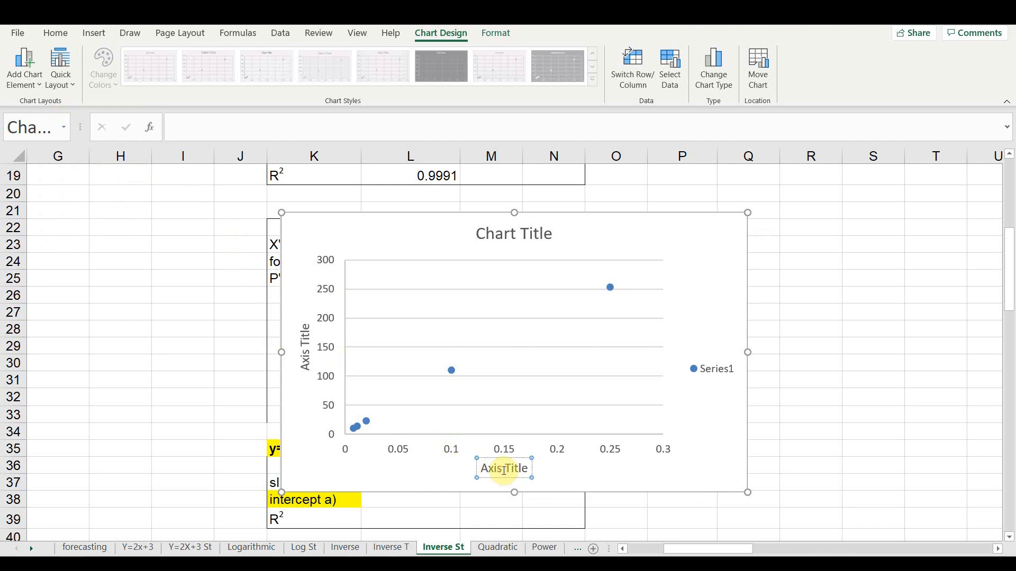
key(ctrl+a)
key(BackSpace)
text(1/P)
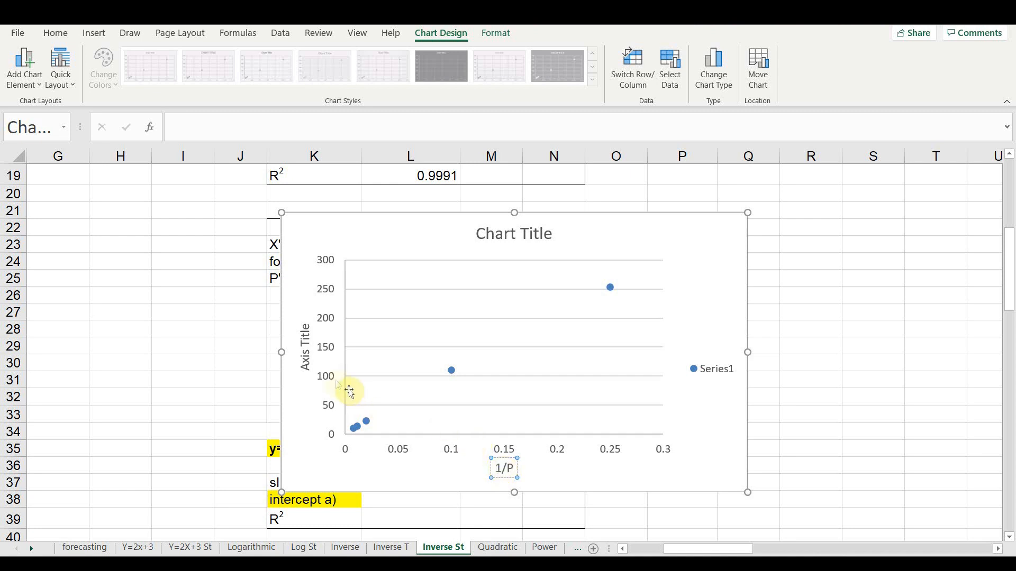
click(307, 353)
key(ctrl+a)
key(BackSpace)
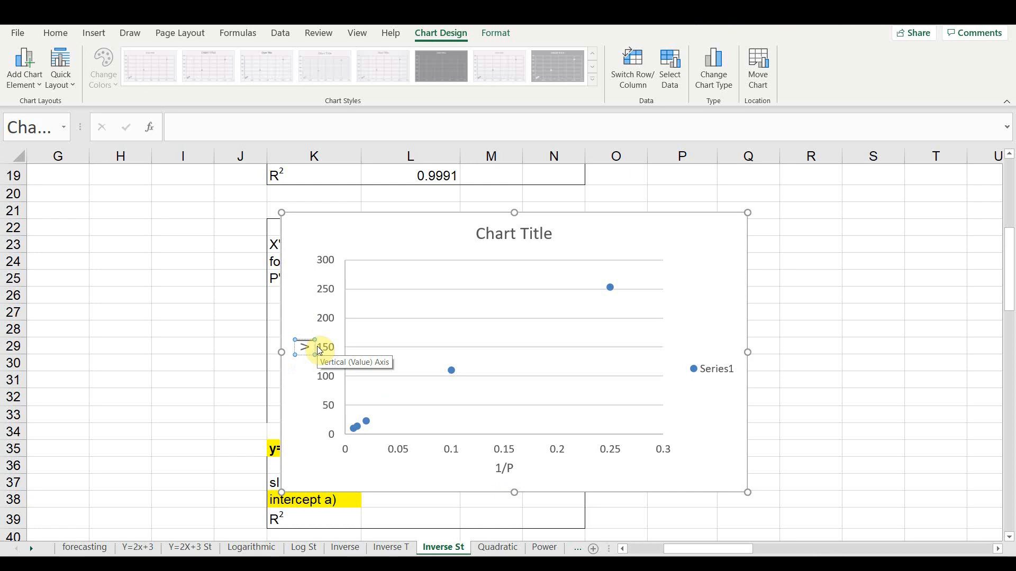
text(V (mL))
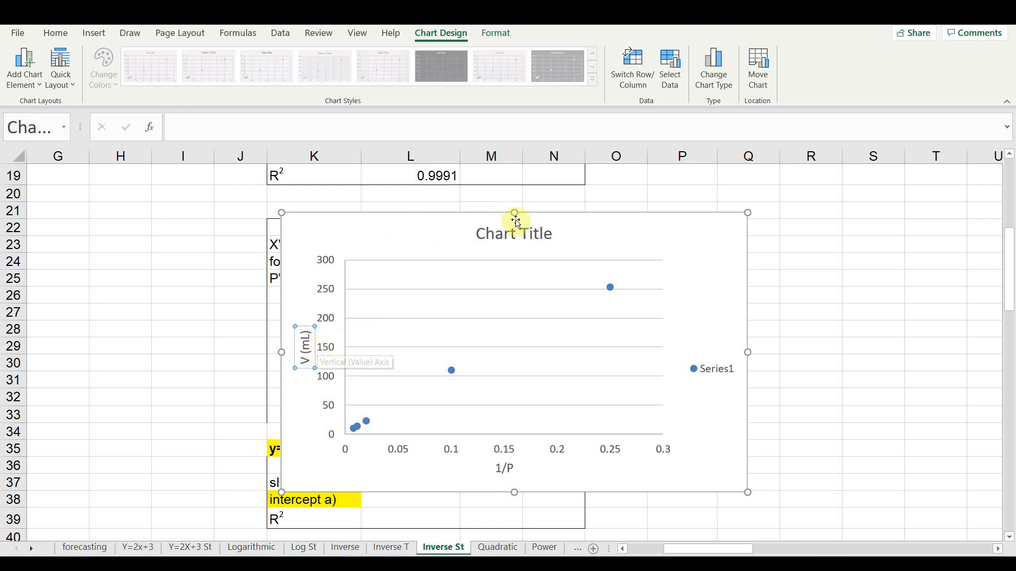
- Set the chart title to "V vs. 1/P" and delete the Series1 legend
click(520, 236)
click(521, 234)
key(ctrl+a)
text(V vs)
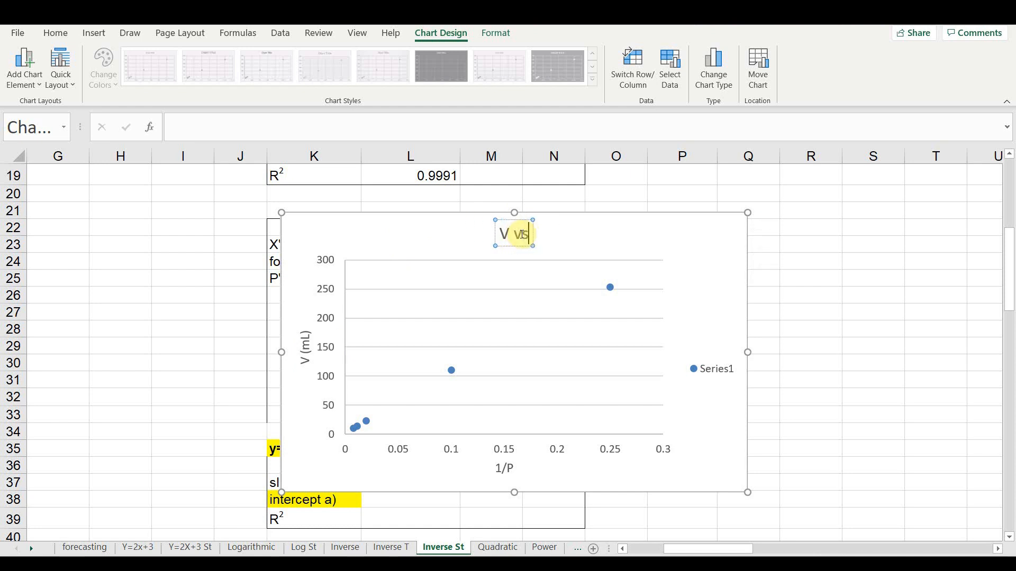
text(. 1/P)
click(702, 369)
key(Delete)
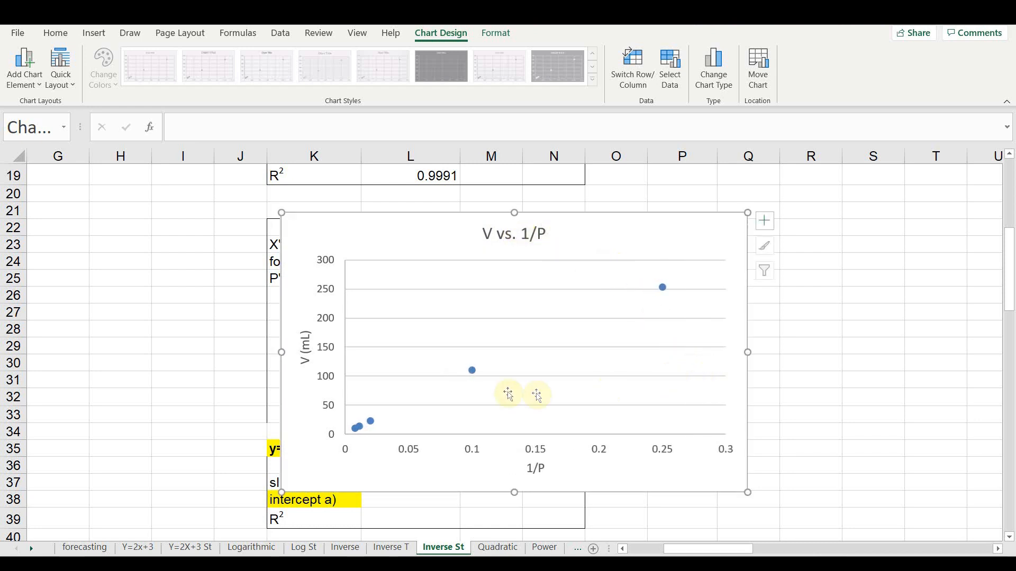
- Add a linear trendline showing its equation and R-squared value, and move that label above the plot beside the chart title
right_click(472, 373)
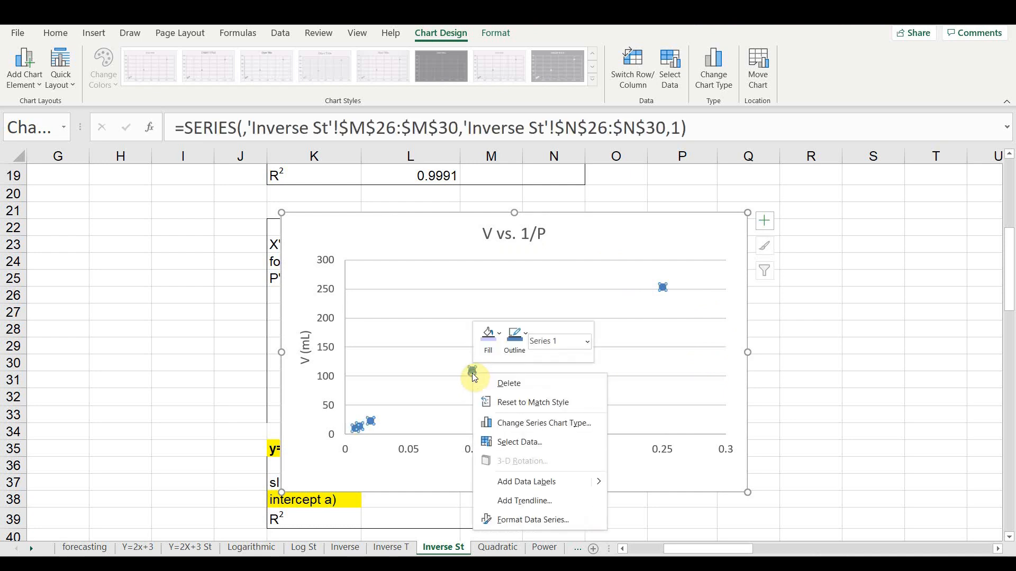
click(539, 500)
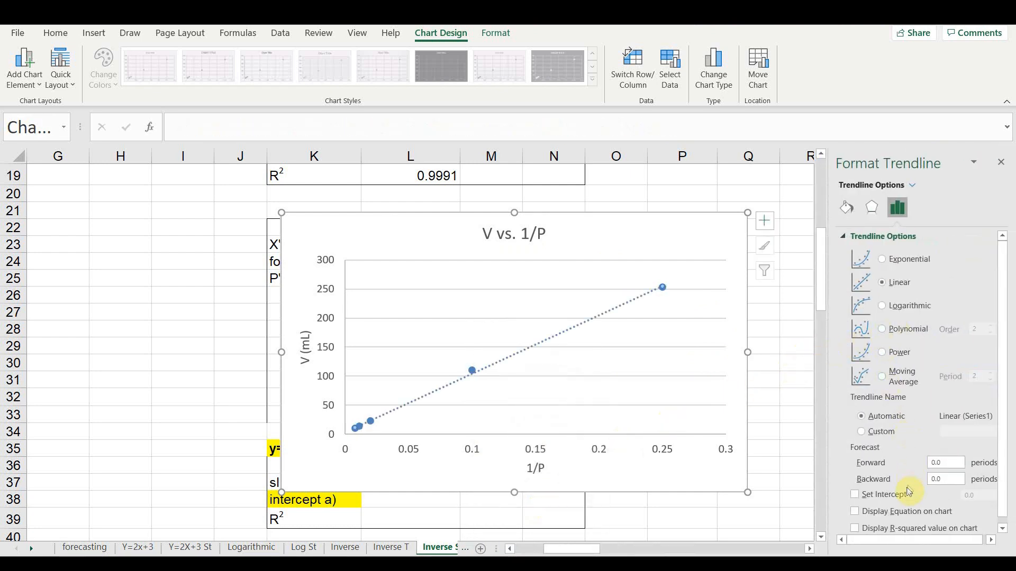
click(855, 512)
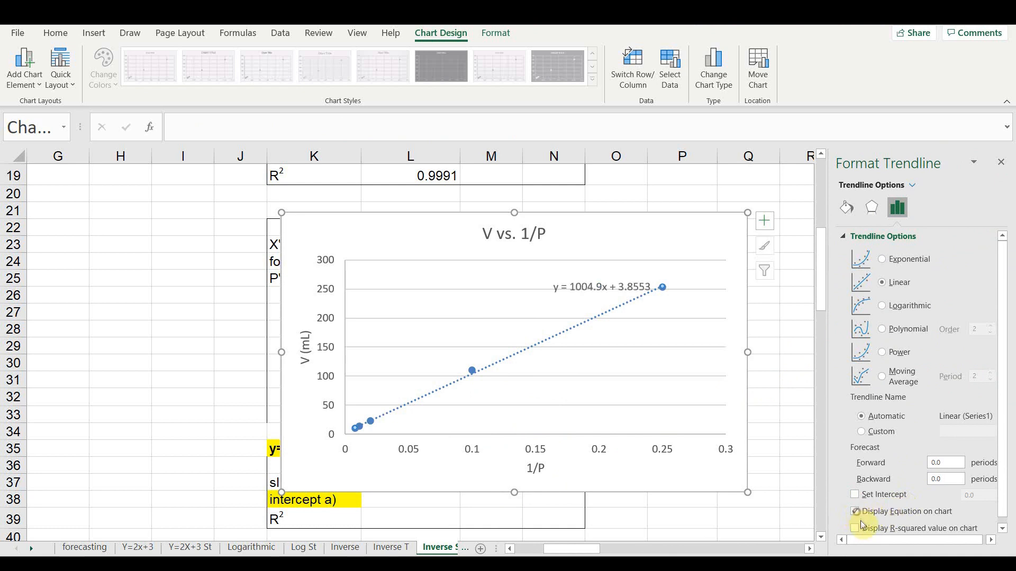
click(856, 528)
drag(615, 292, 644, 242)
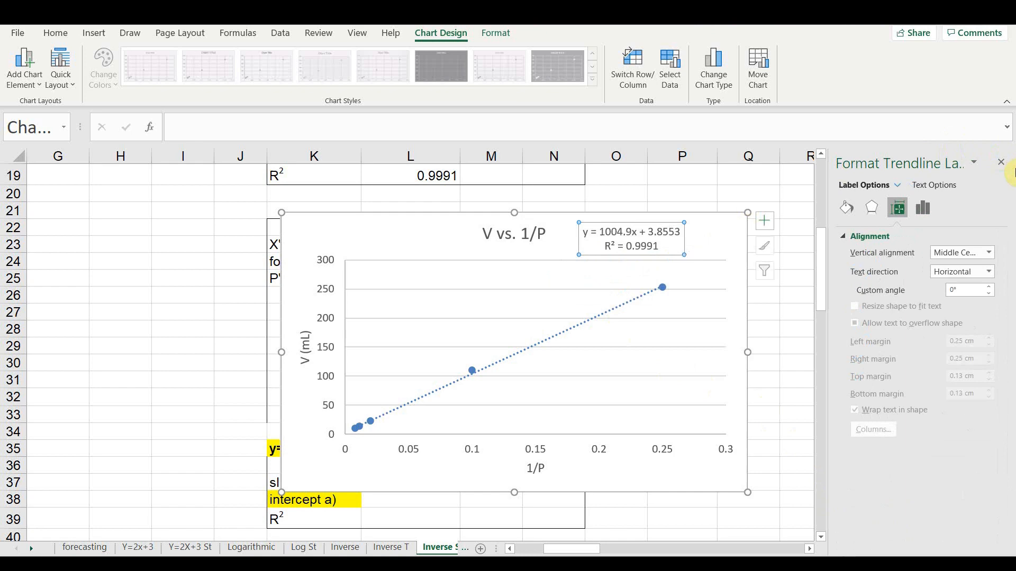
click(999, 164)
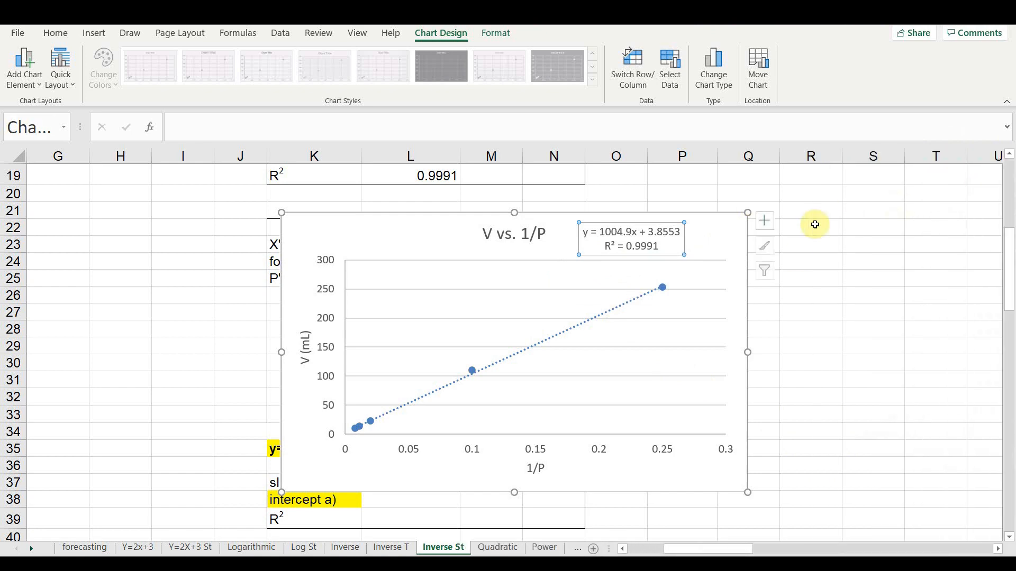
- Move and shrink the V vs. 1/P chart beside the table over columns P to T, and shift its title clear of the equation
drag(410, 228, 604, 213)
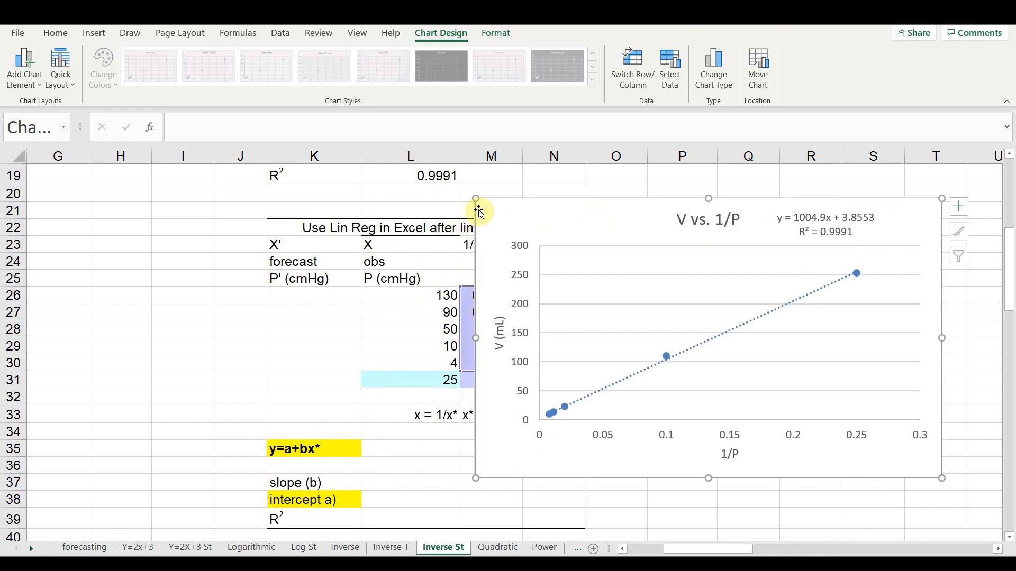
drag(475, 198, 701, 211)
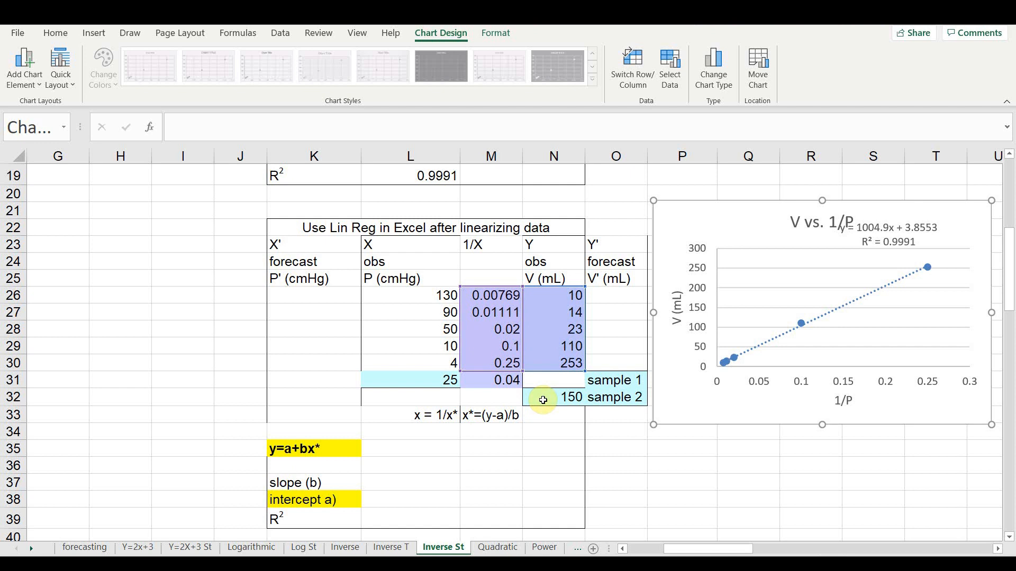
click(809, 236)
drag(809, 236, 744, 239)
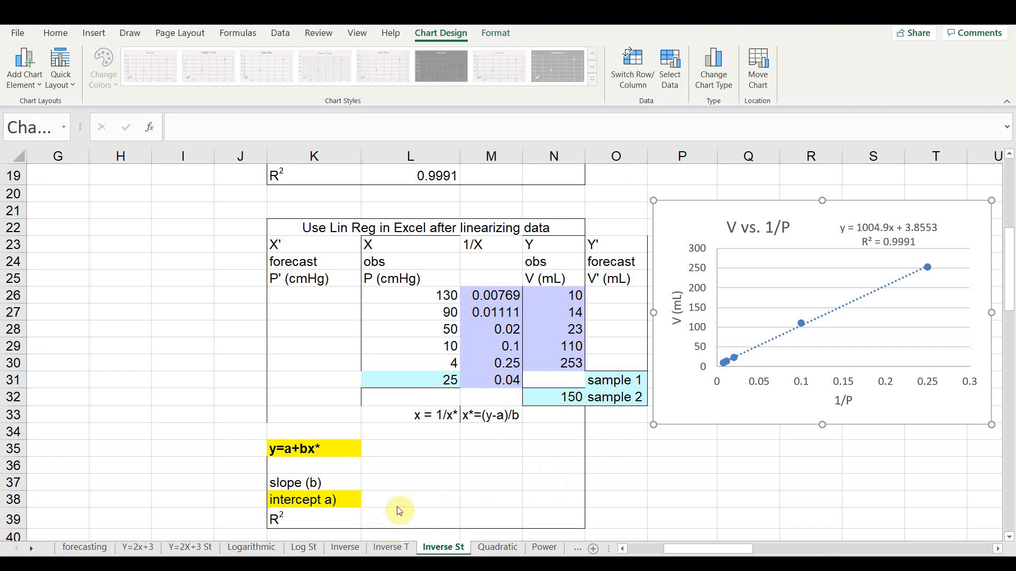
- Compute the slope in L37 with SLOPE, using N26:N30 as known y values and M26:M30 as known x values
click(402, 484)
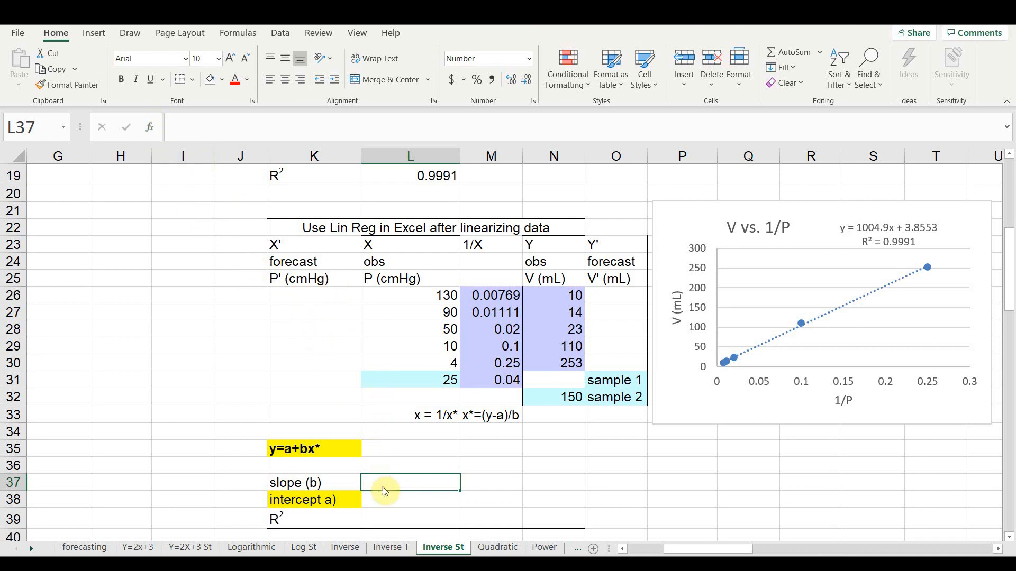
text(=slop)
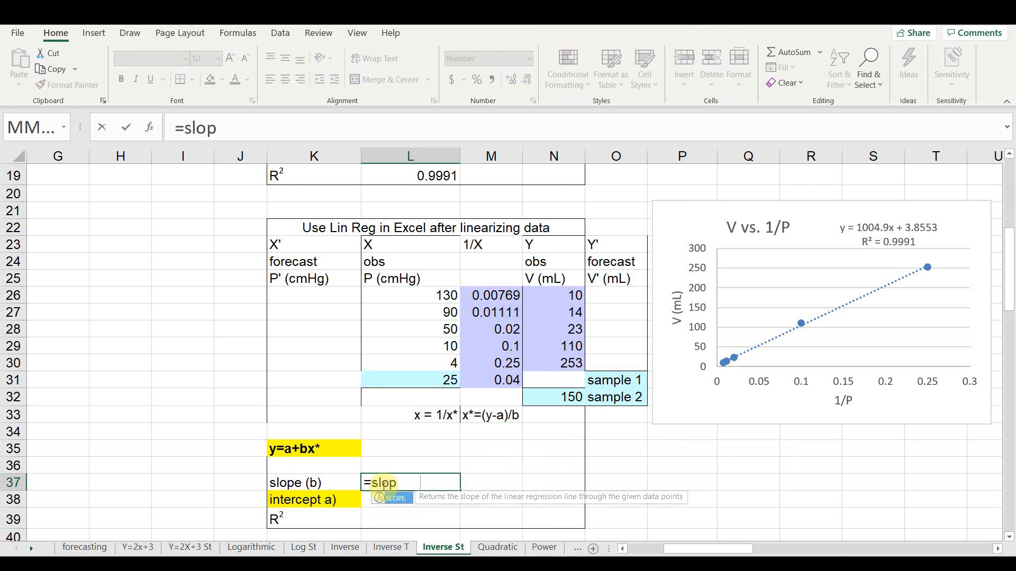
key(Tab)
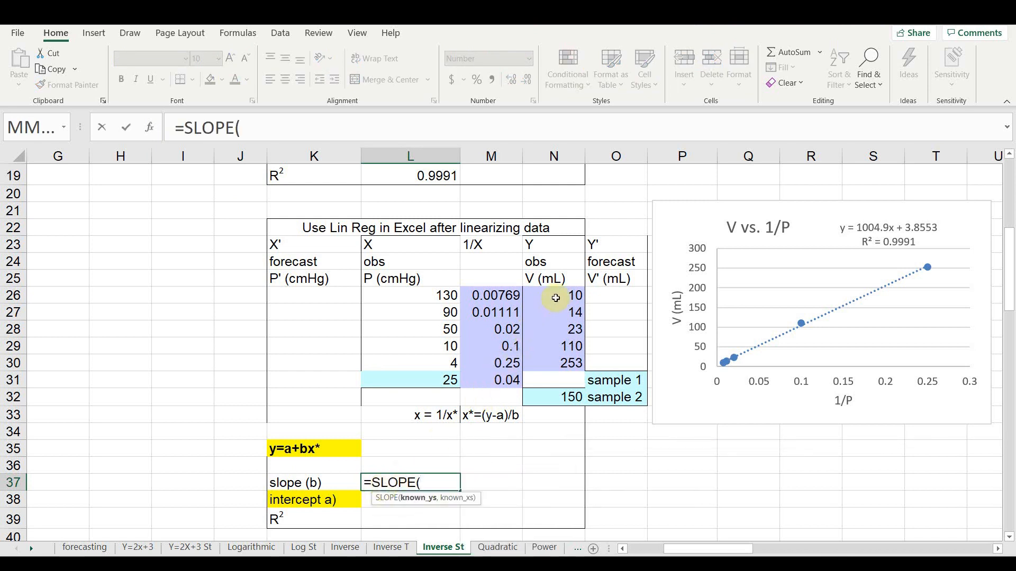
drag(556, 297, 550, 356)
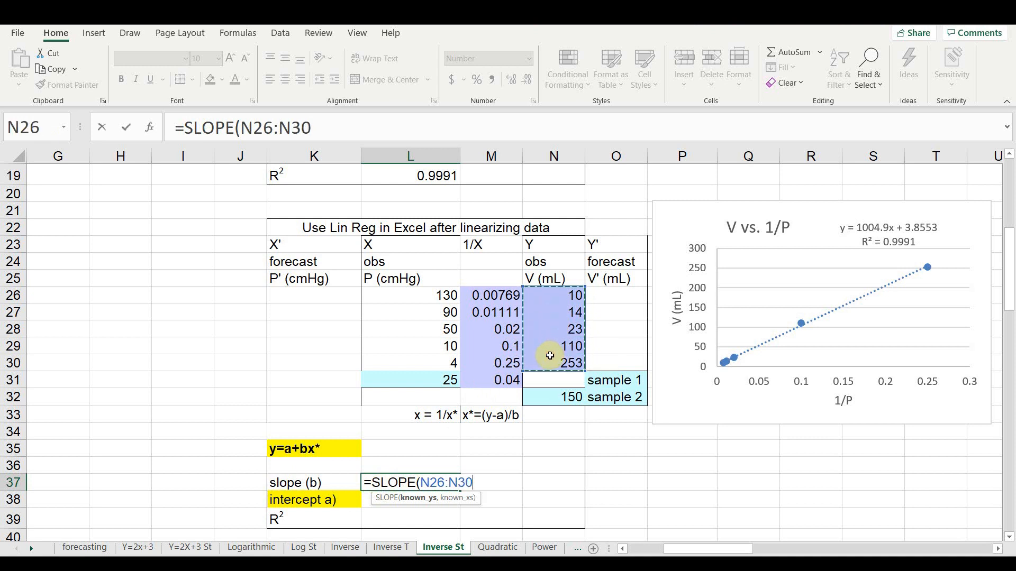
text(,)
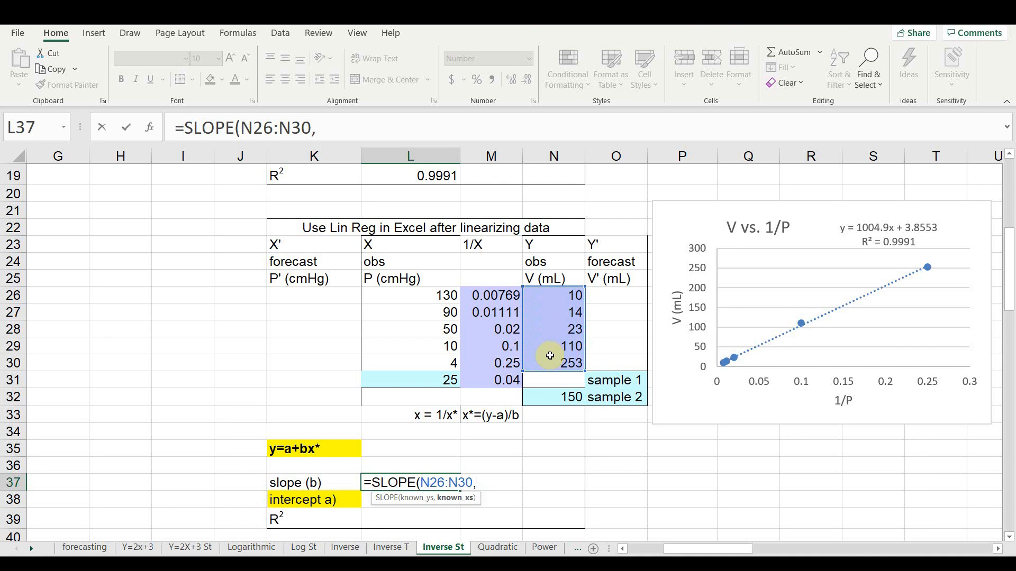
click(488, 300)
drag(487, 304, 492, 360)
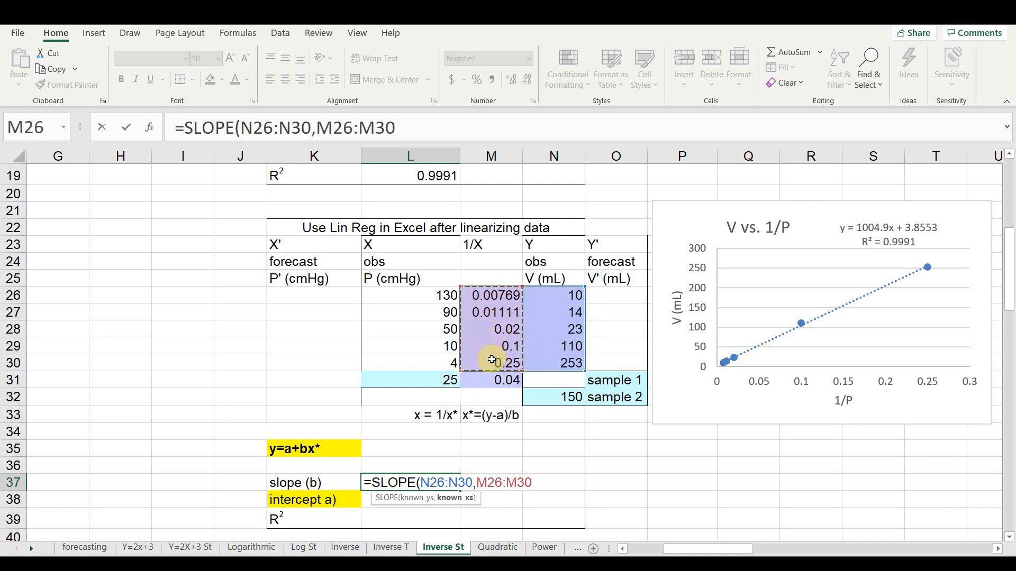
text())
key(Return)
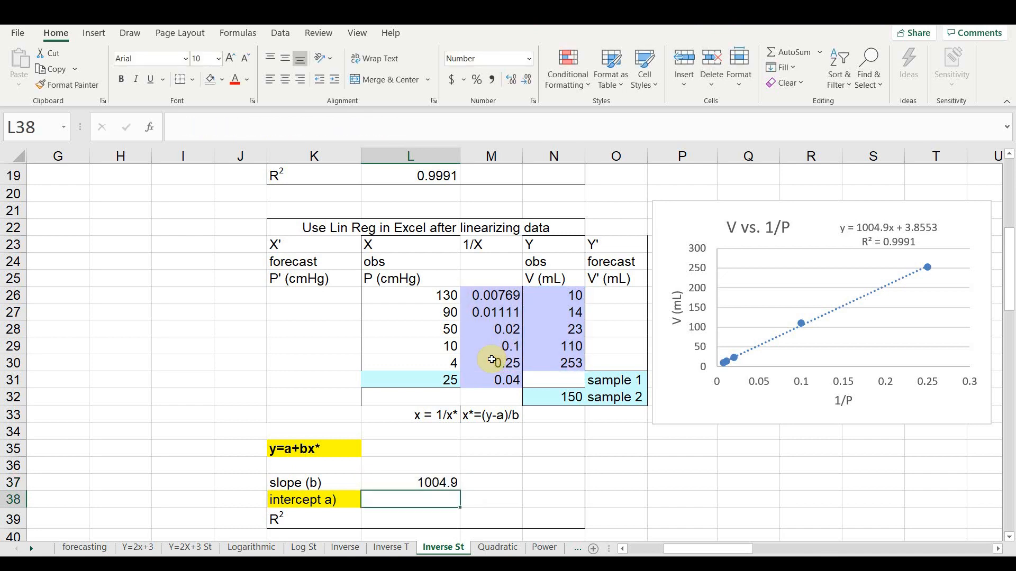
- Compute the intercept in L38 with INTERCEPT, using volumes N26:N30 as known y values and reciprocals M26:M30 as known x values
scroll(491, 360, up, 2)
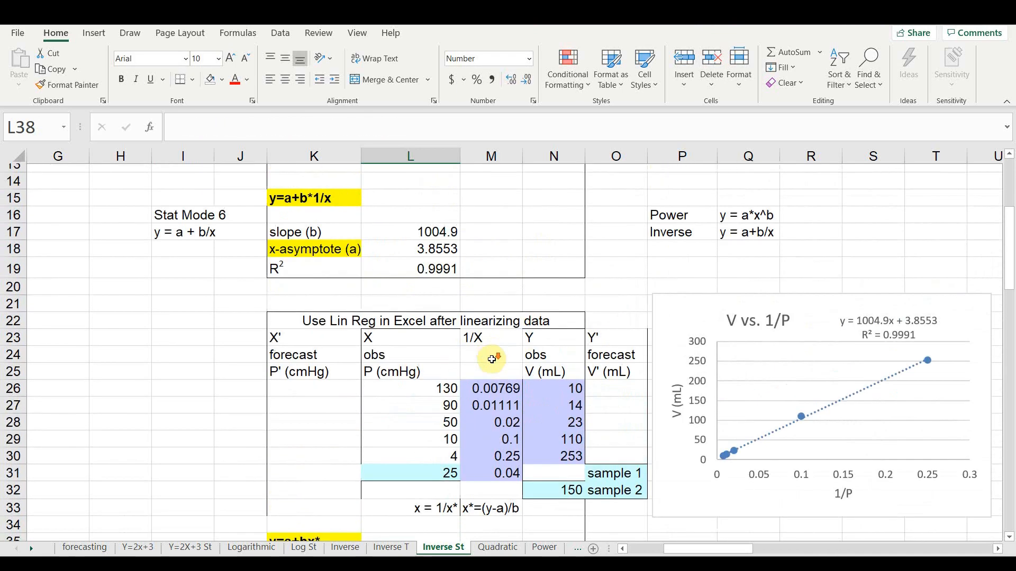
scroll(491, 360, down, 3)
scroll(491, 360, down, 1)
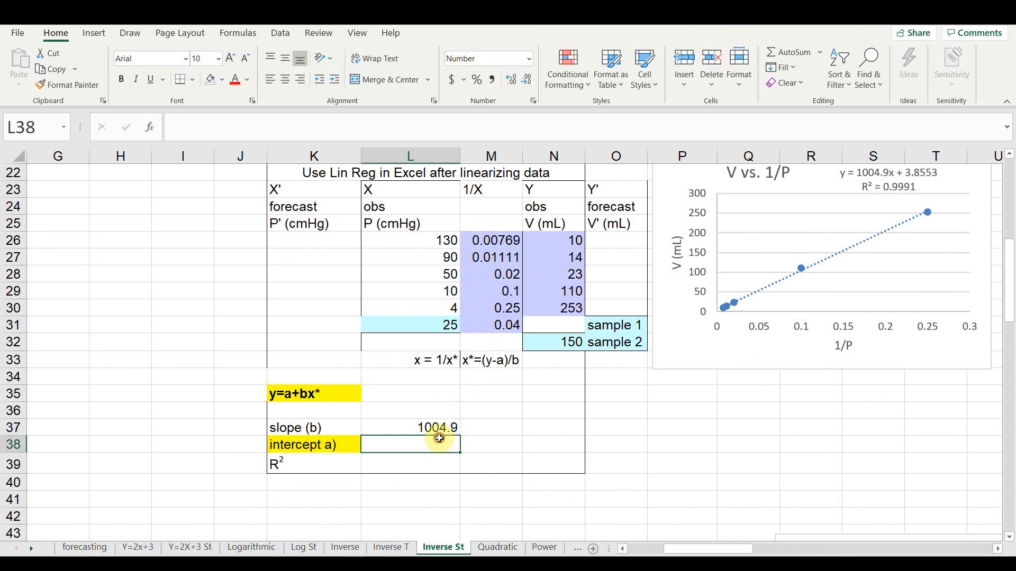
scroll(422, 300, up, 2)
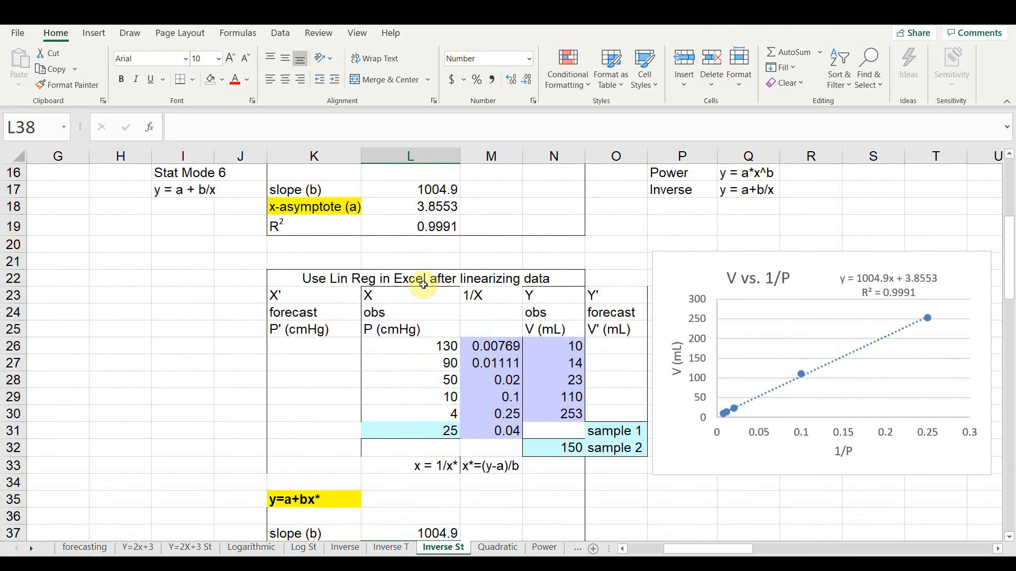
scroll(444, 358, down, 2)
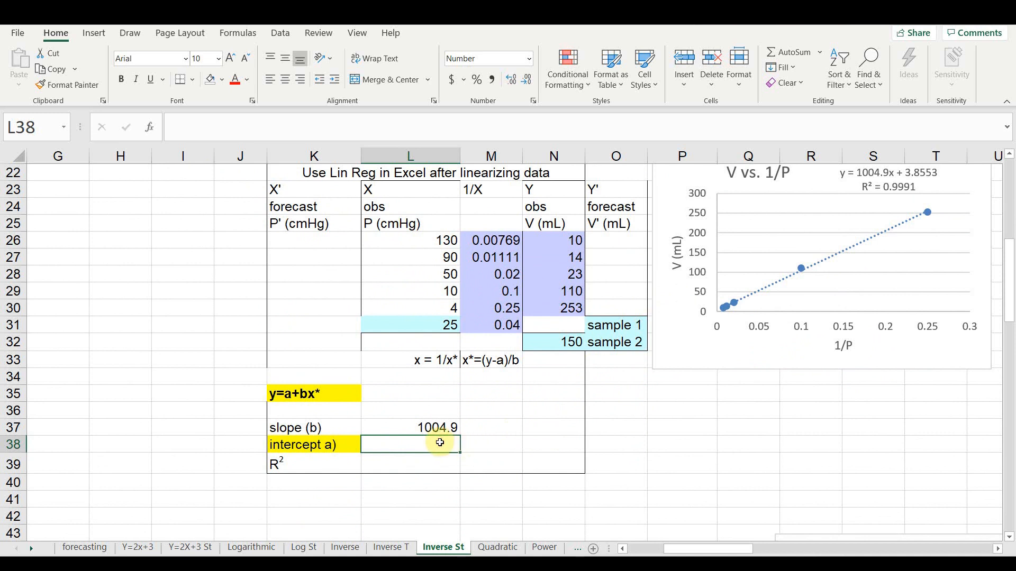
text(=)
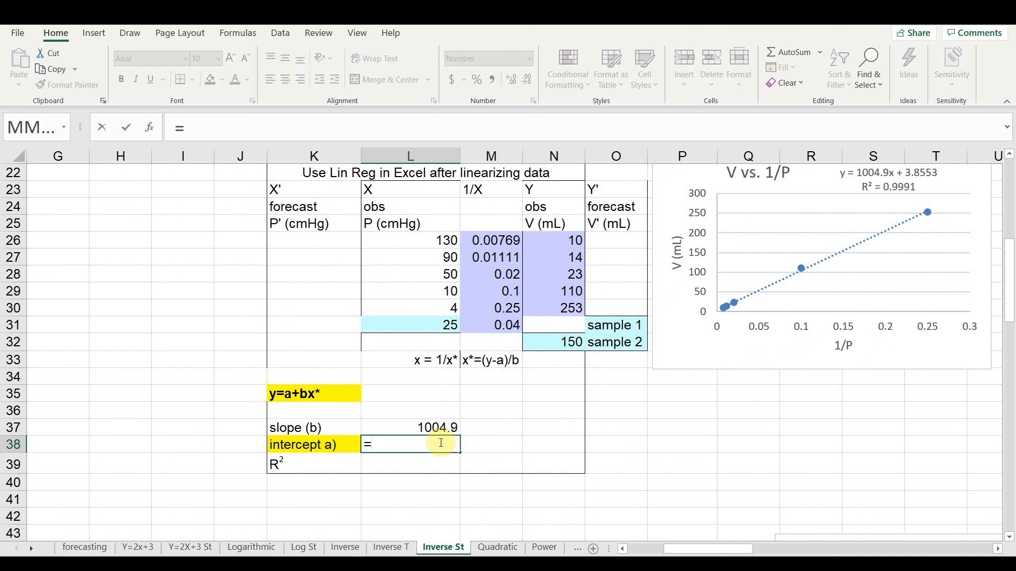
text(inter)
key(Tab)
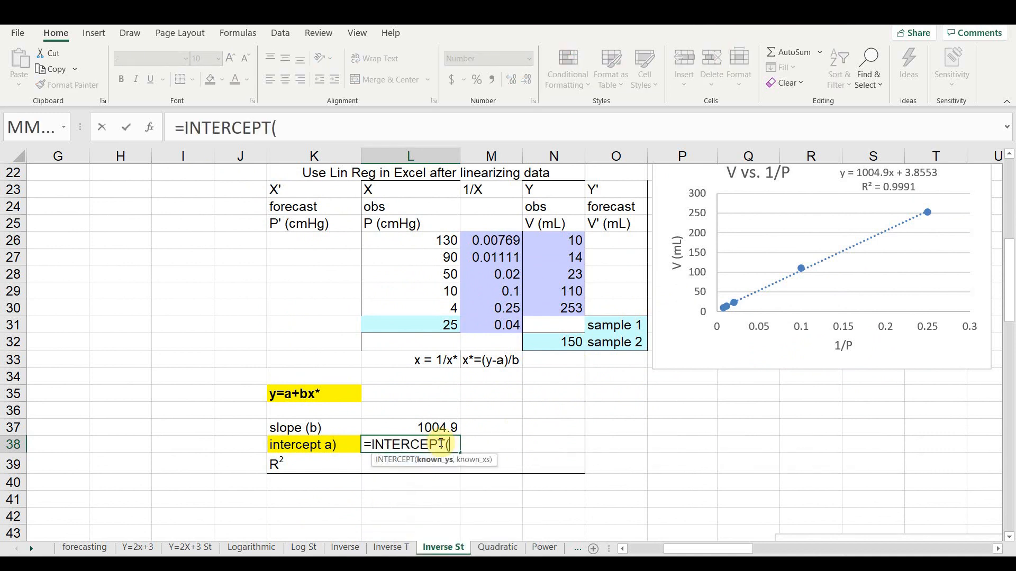
drag(532, 243, 540, 298)
text(,)
drag(494, 236, 496, 302)
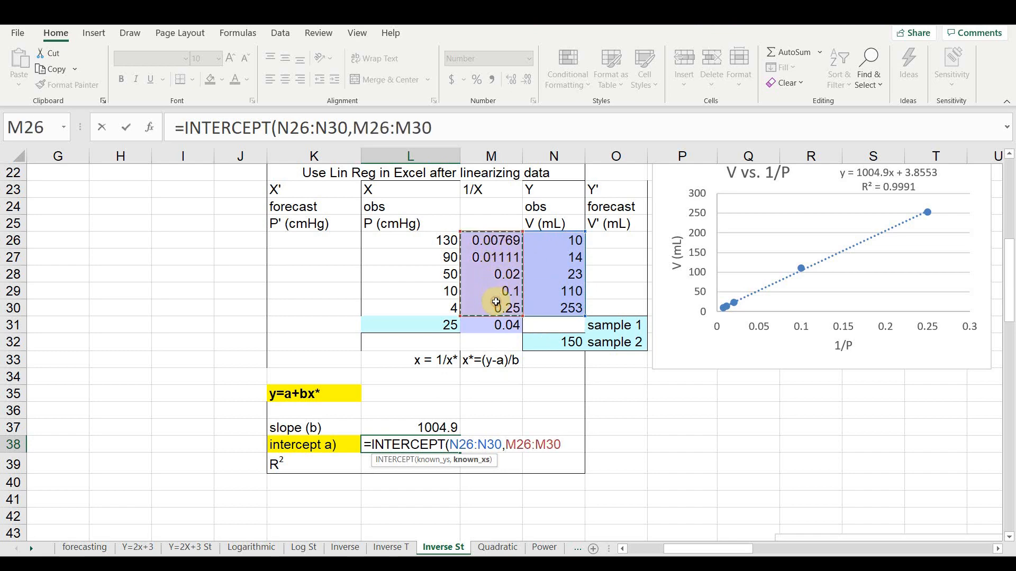
text())
key(Return)
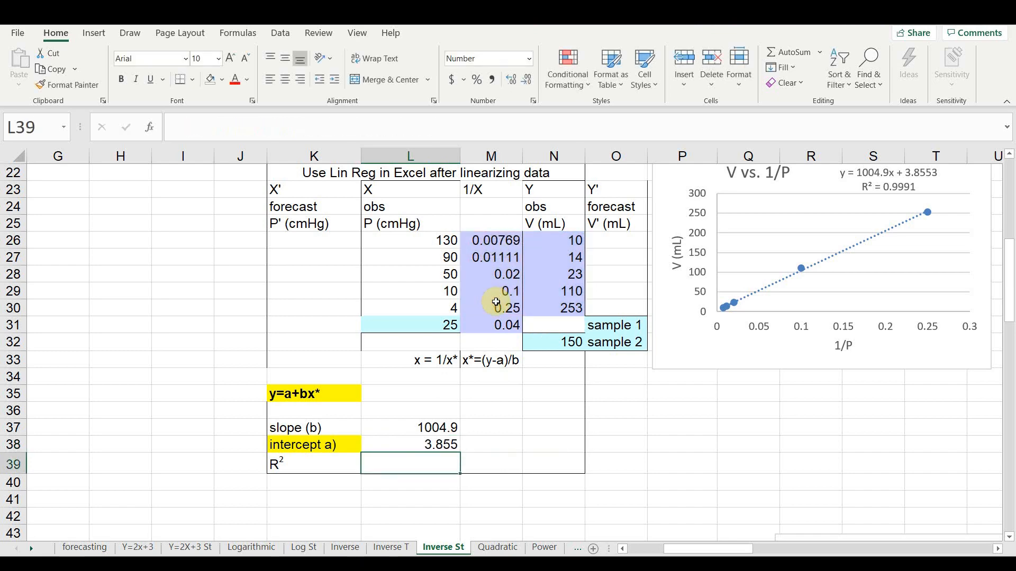
- Compute R² in L39 with RSQ, using N26:N30 as known y values and M26:M30 as known x values
scroll(446, 299, up, 2)
scroll(446, 299, up, 1)
scroll(446, 299, down, 3)
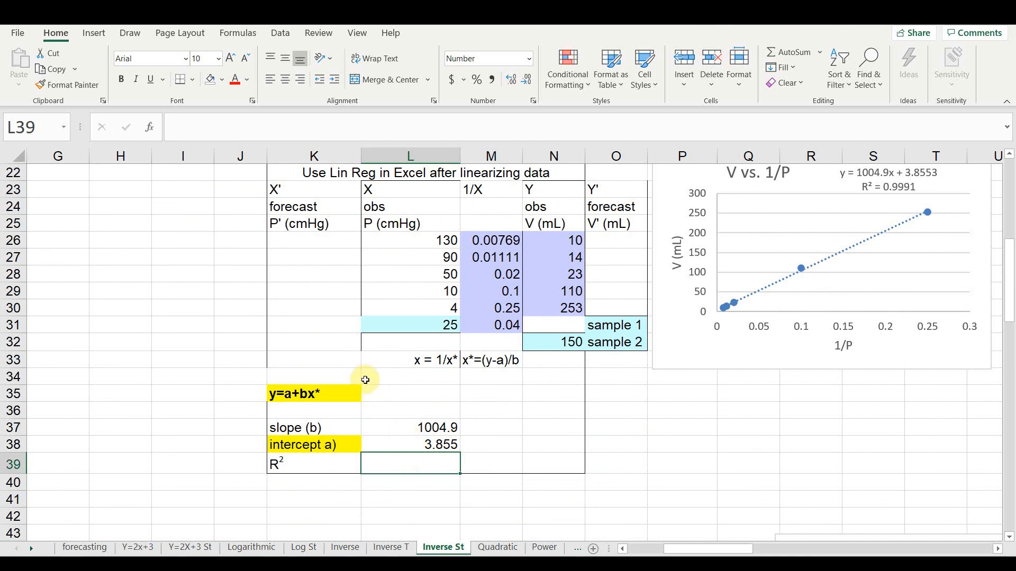
text(=rsq)
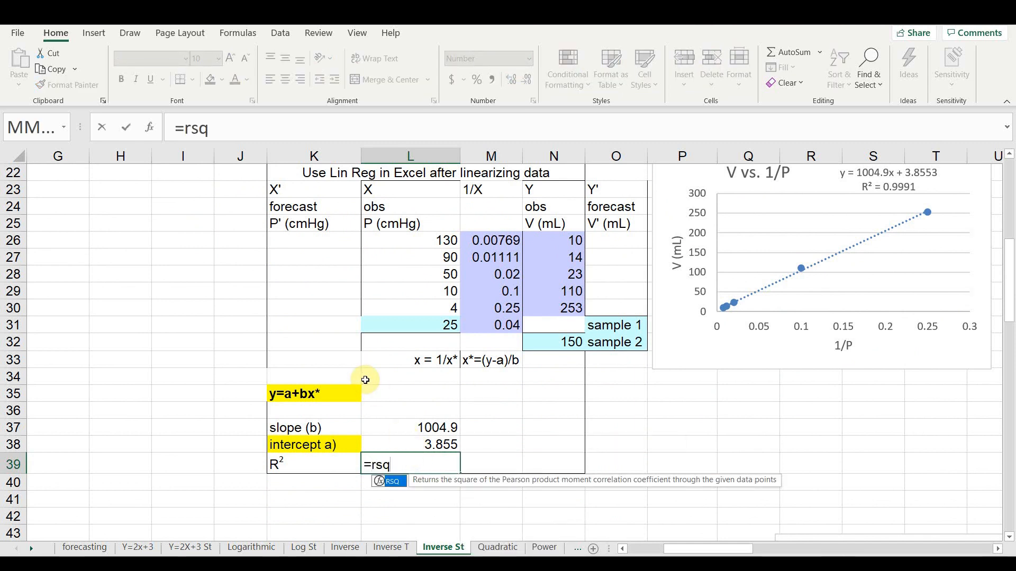
key(Tab)
drag(540, 237, 541, 301)
text(,)
drag(495, 241, 487, 300)
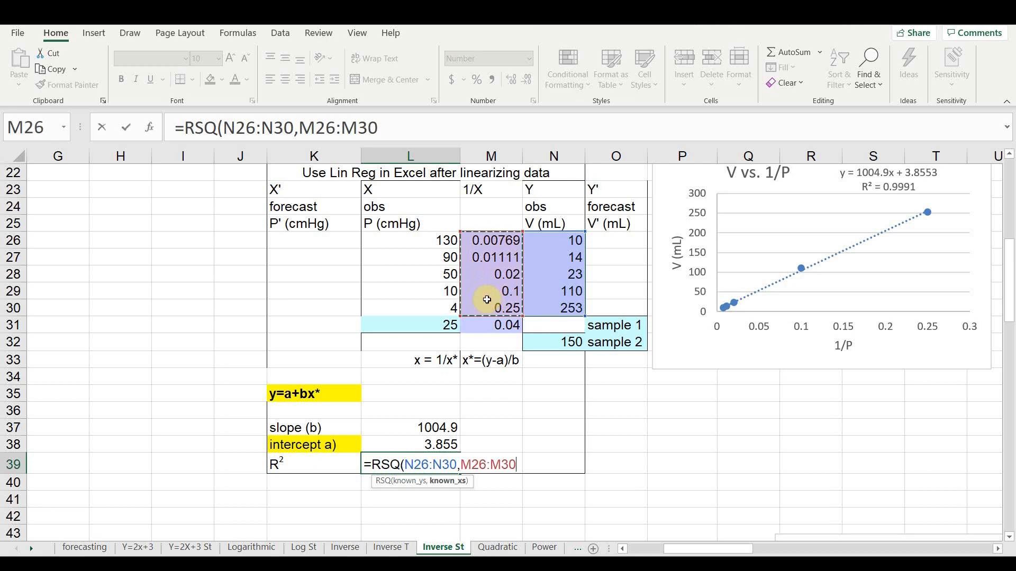
text())
key(Return)
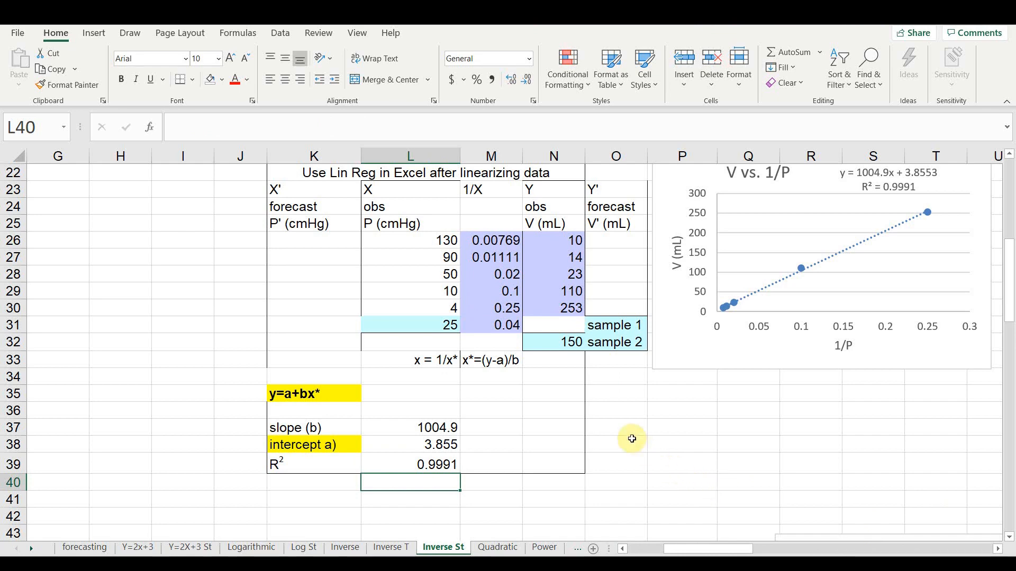
- Enter the forecast volume formula =$L$38+$L$37*M26 in O26 and fill it down to O30
scroll(632, 439, up, 1)
scroll(632, 439, down, 1)
click(614, 245)
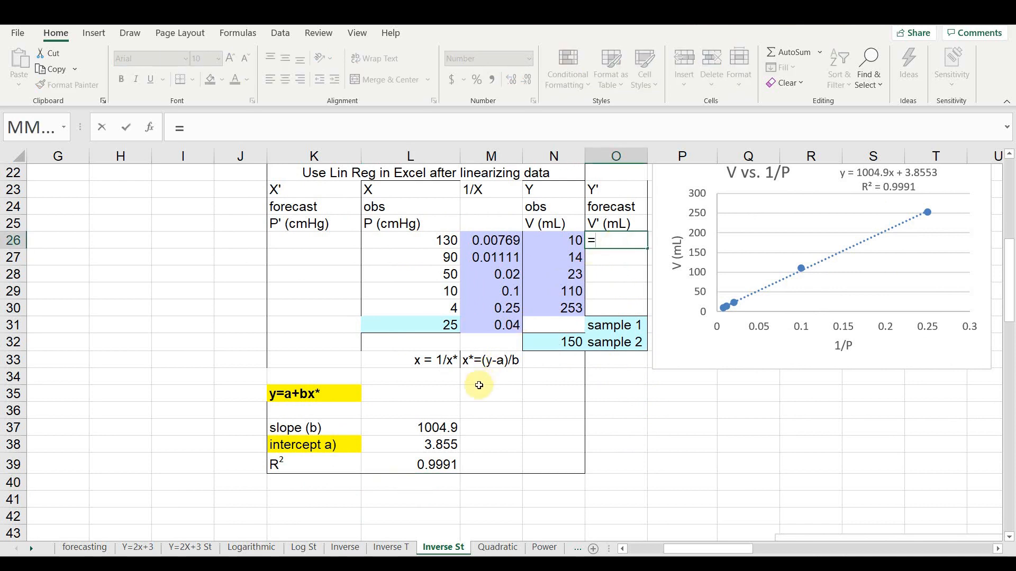
click(444, 446)
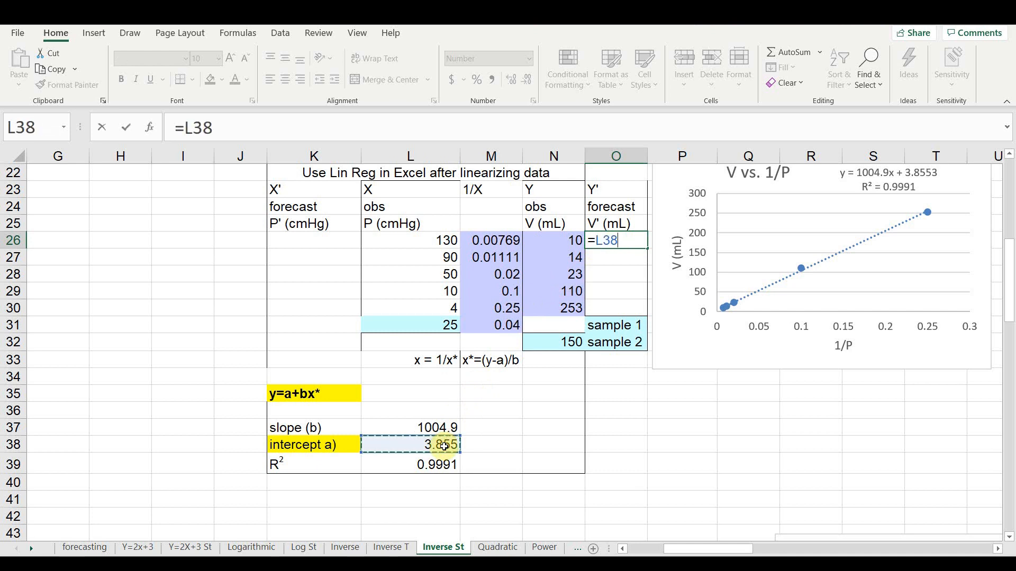
key(F4)
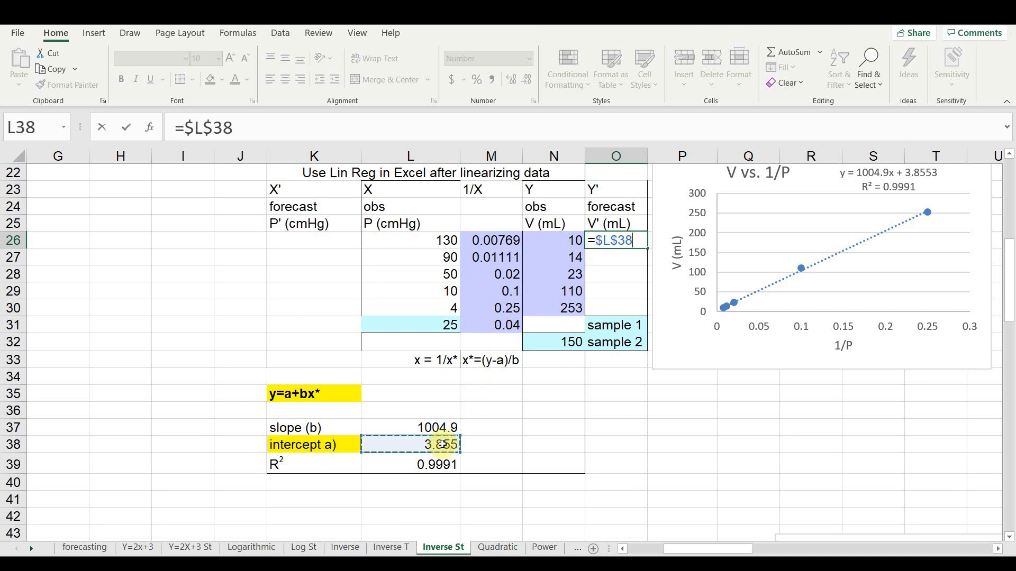
text(+)
click(423, 427)
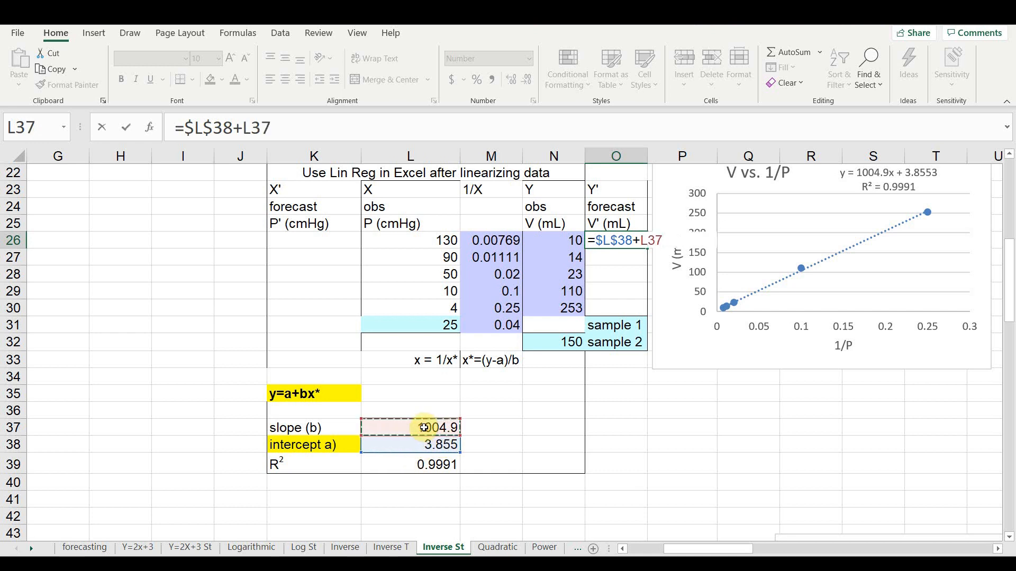
key(F4)
text(*)
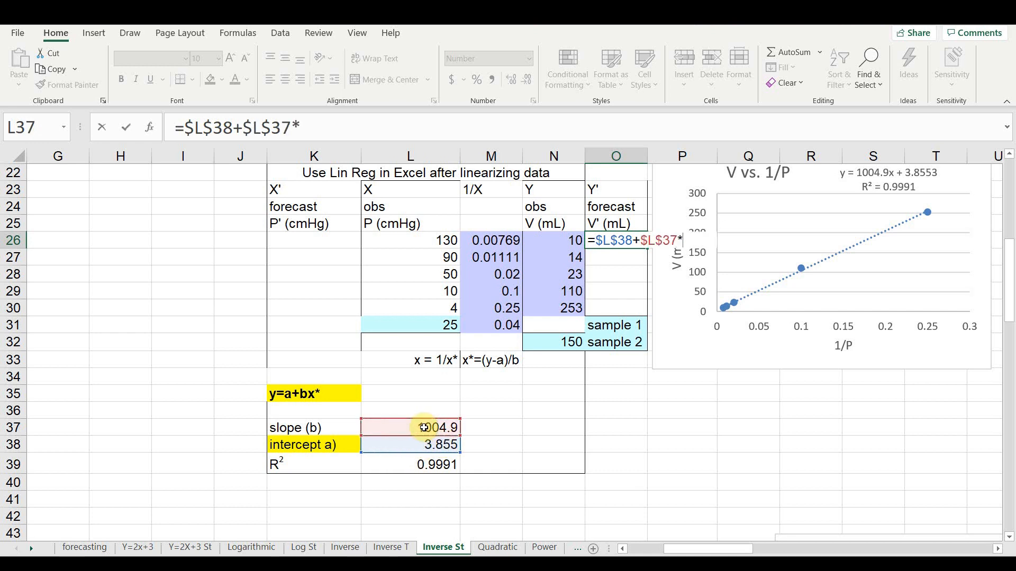
click(494, 241)
key(Return)
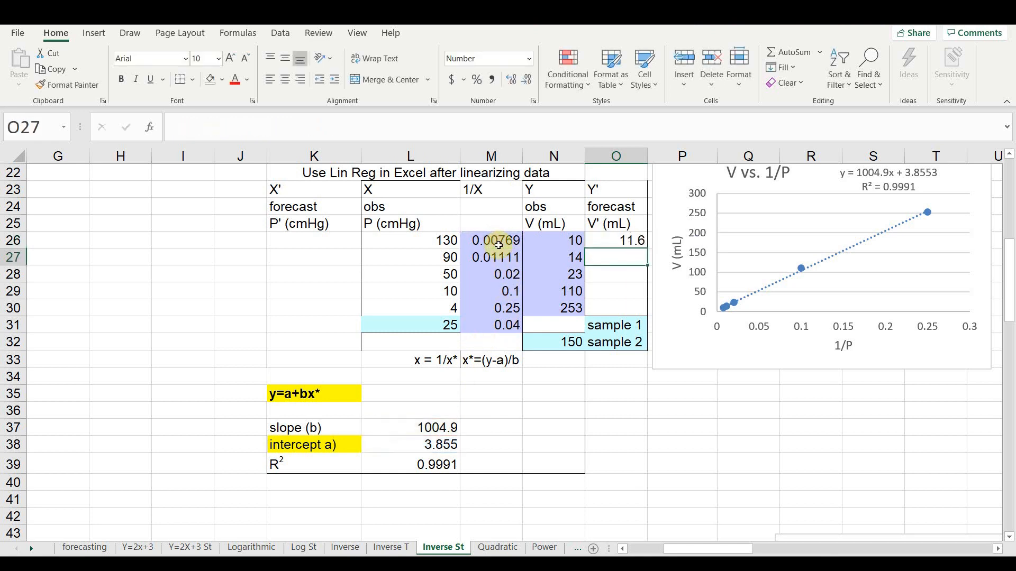
click(603, 242)
drag(647, 249, 651, 310)
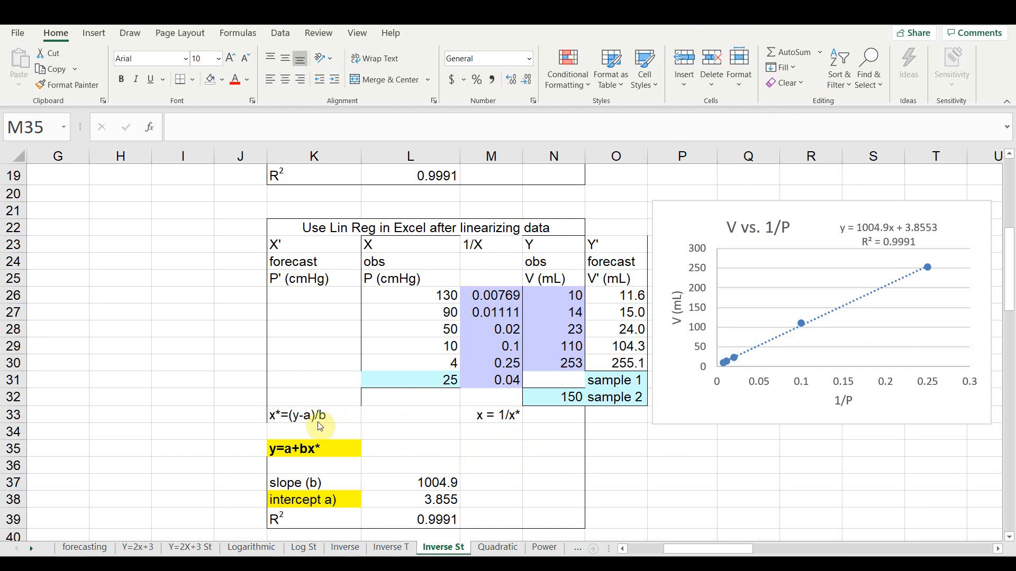
- Enter =(N26-$L$38)/$L$37 in K26 to calculate x* for the first observed volume
click(320, 296)
click(326, 295)
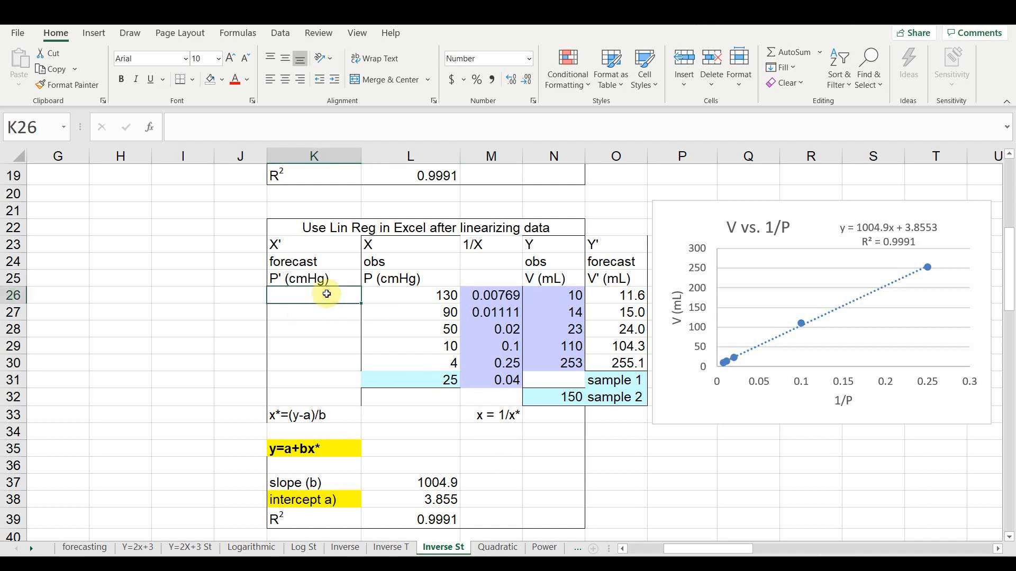
text(=()
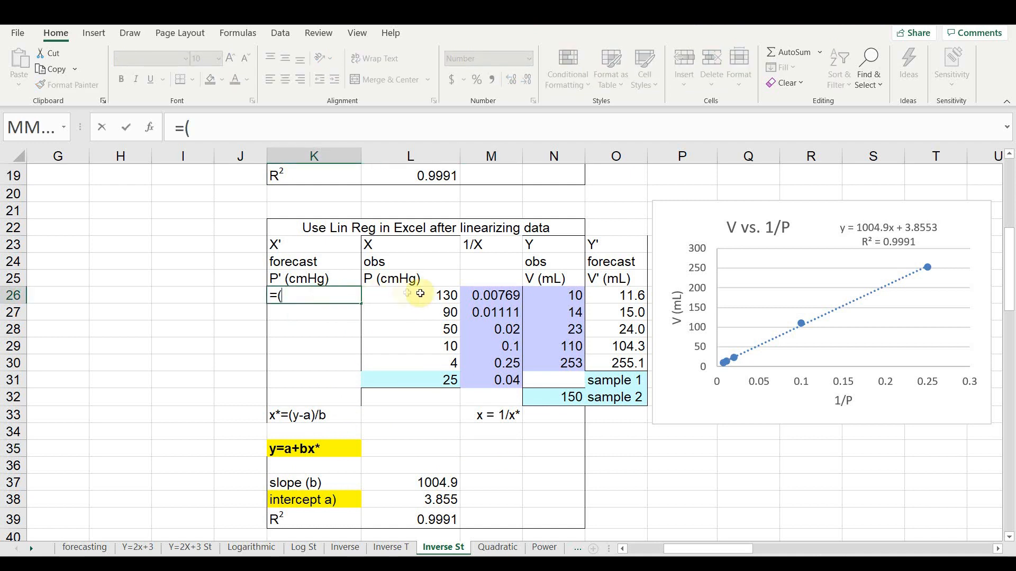
click(529, 292)
text(-)
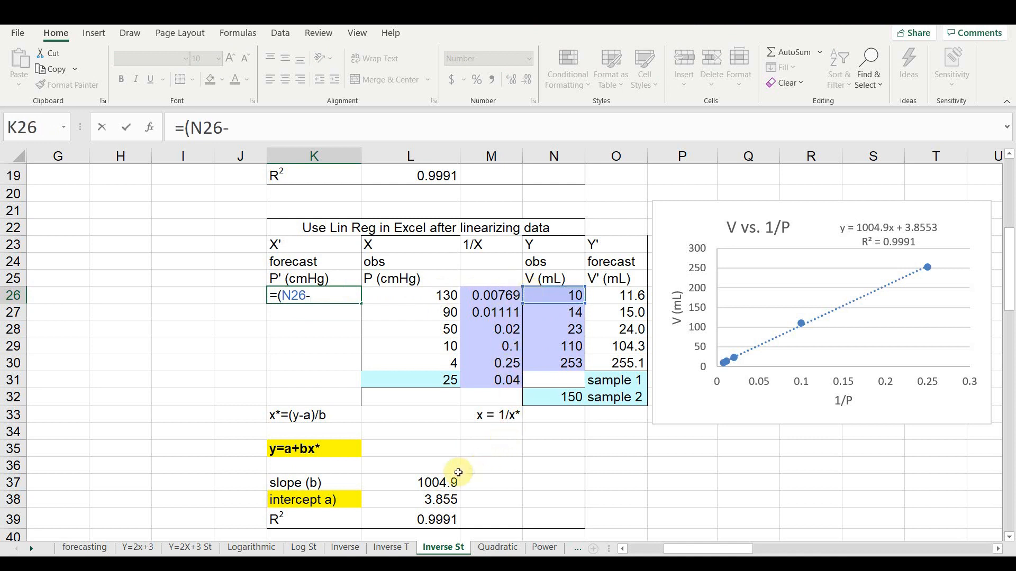
click(402, 498)
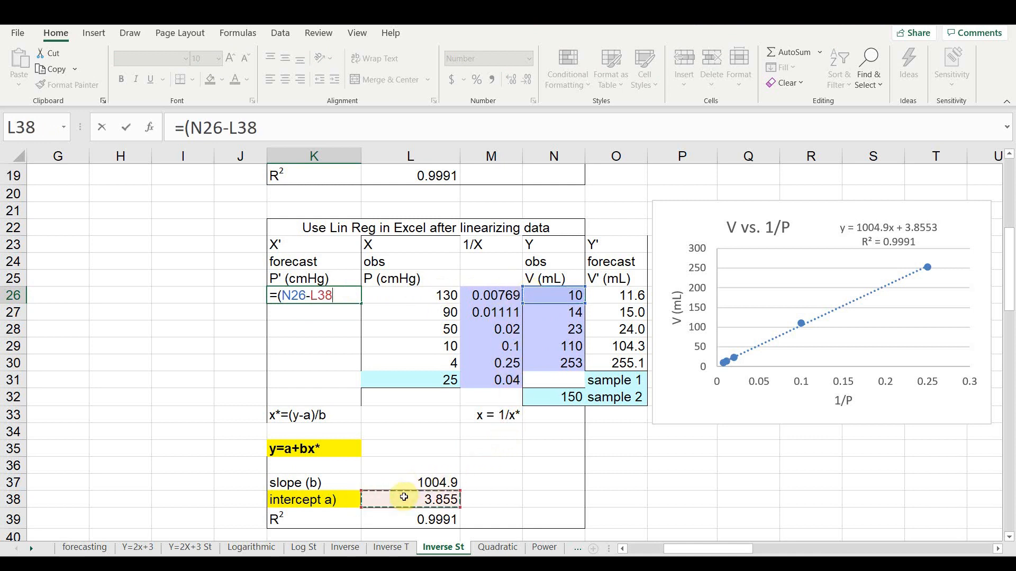
key(F4)
text()/)
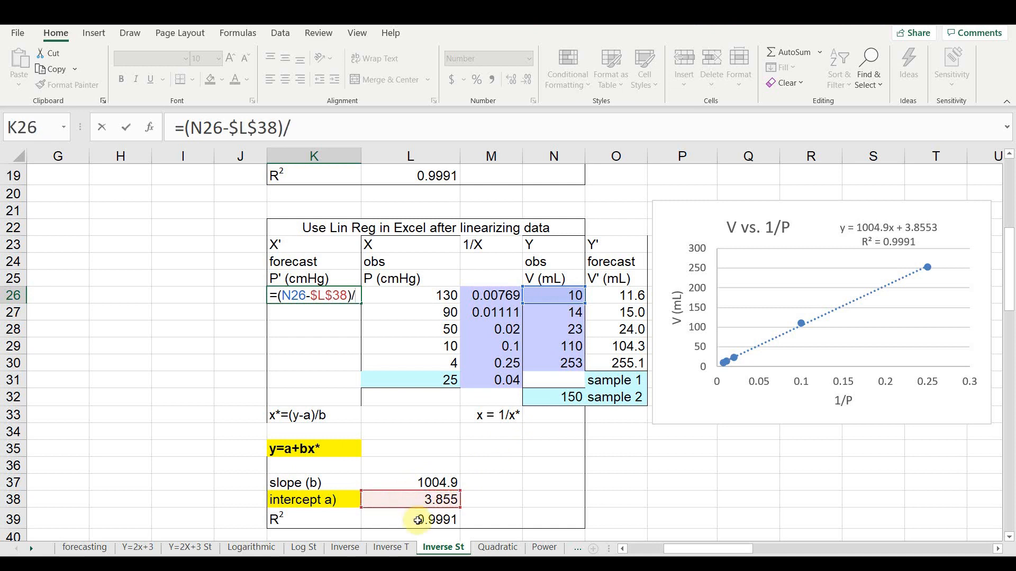
click(419, 487)
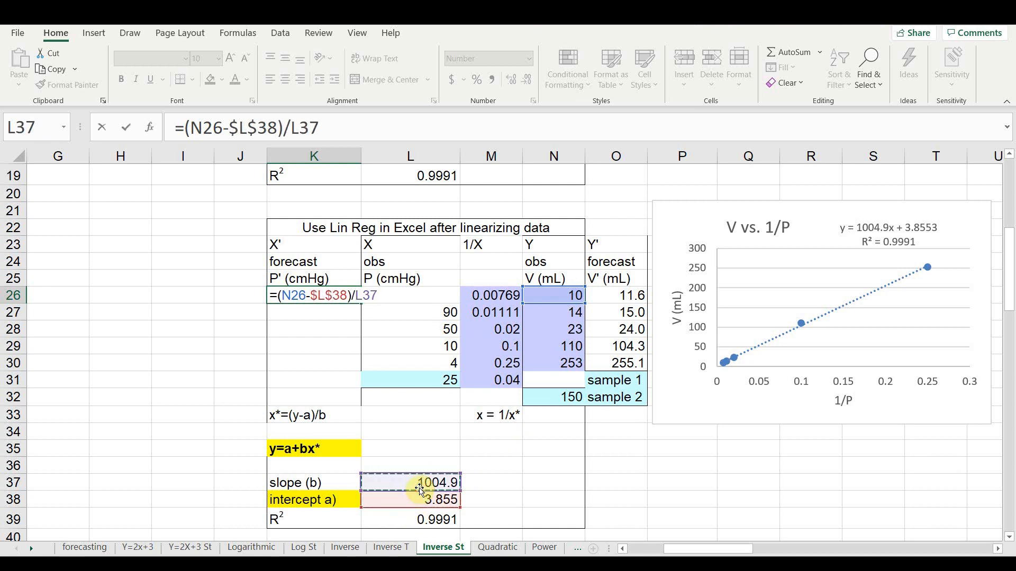
key(F4)
key(Return)
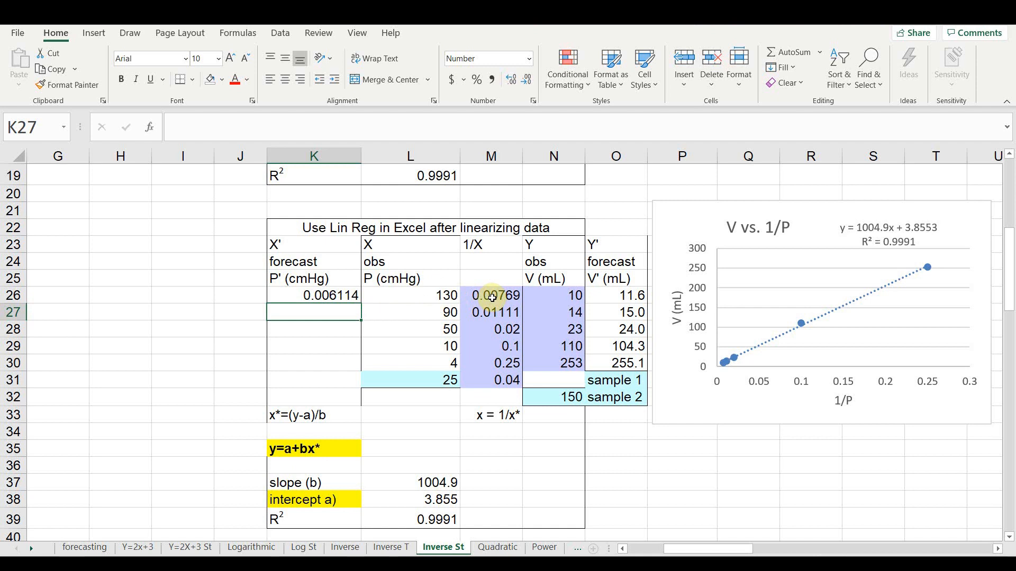
- Enter =1/K26 in J26 to convert the first forecast reciprocal back to pressure
click(245, 280)
click(246, 299)
text(=)
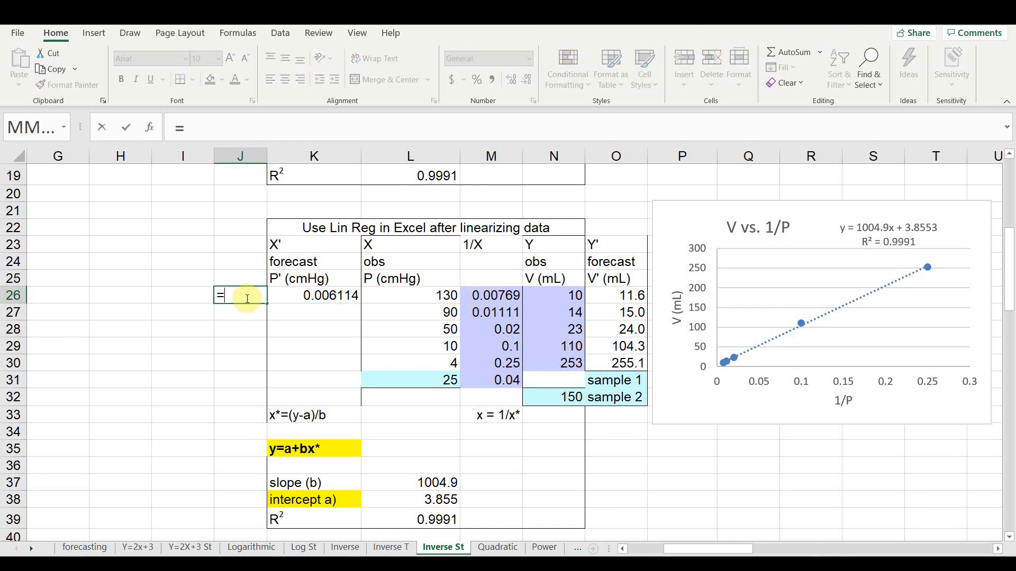
text(1/)
click(297, 297)
key(Return)
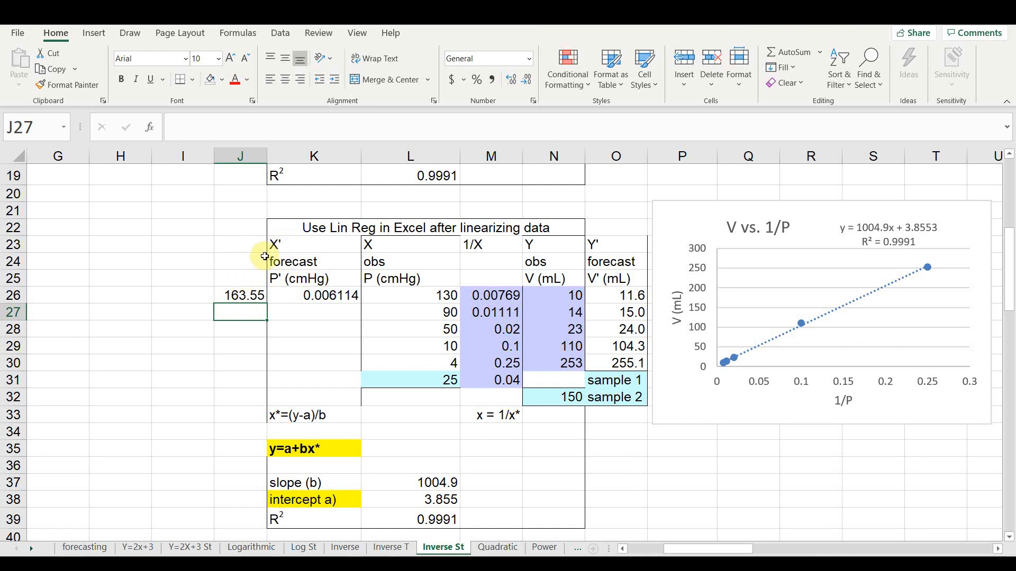
- Change the heading in K23 to 1/x and enter the heading x in J23
click(285, 245)
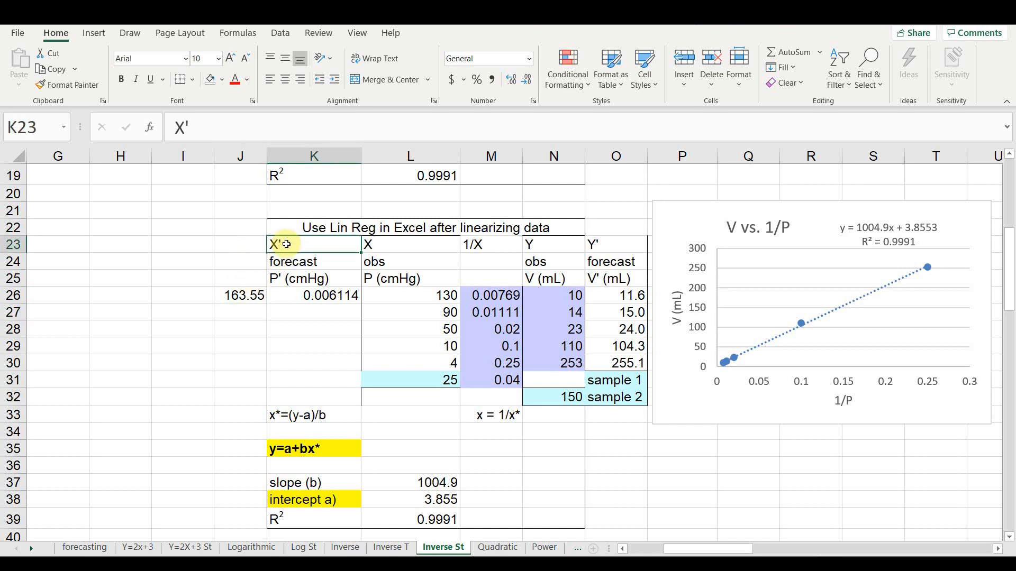
text(1/x)
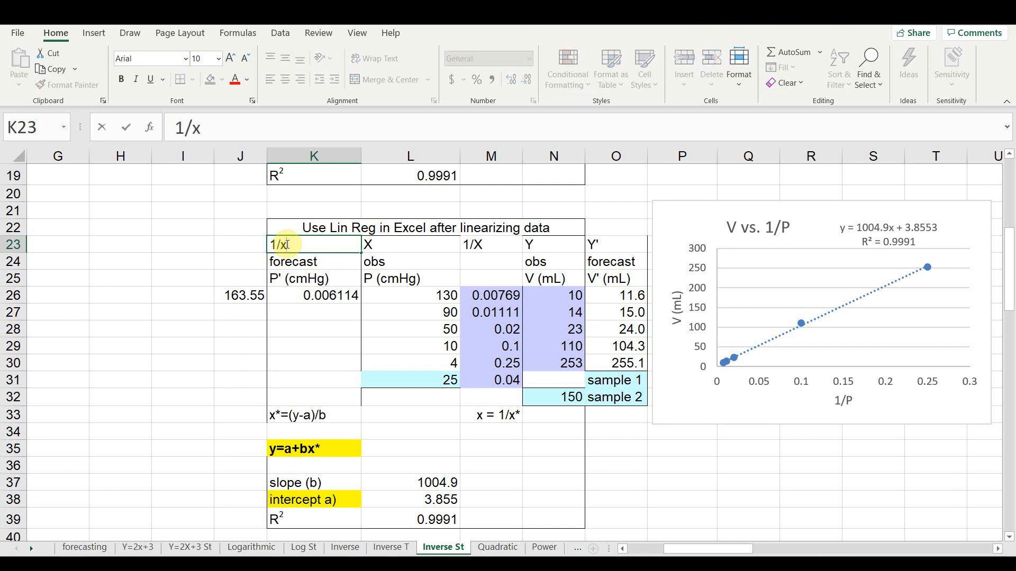
click(236, 244)
text(x)
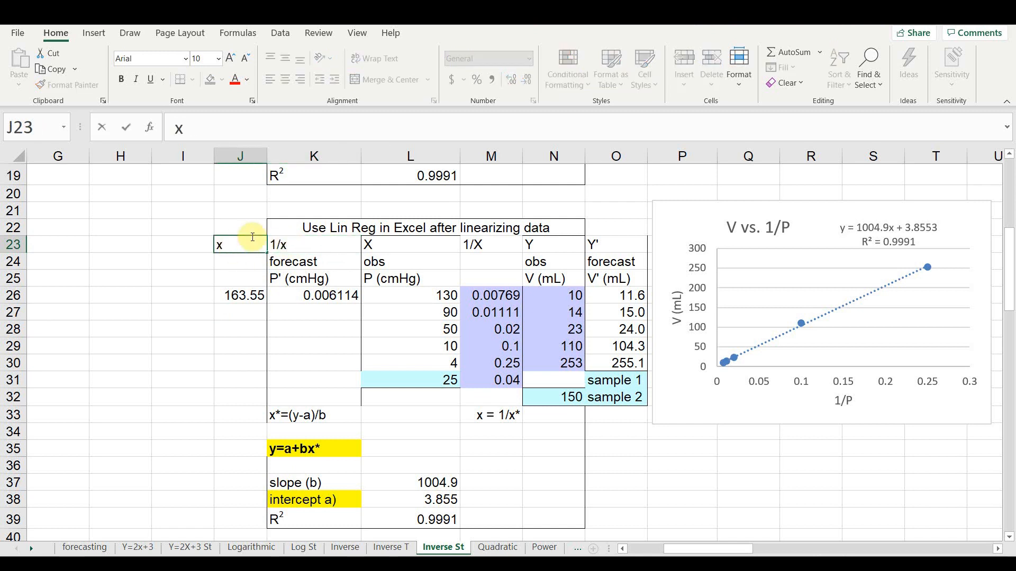
- Fill the J26:K26 formulas down to row 30 and show J26:J30 with one decimal place
click(240, 312)
drag(257, 296, 362, 365)
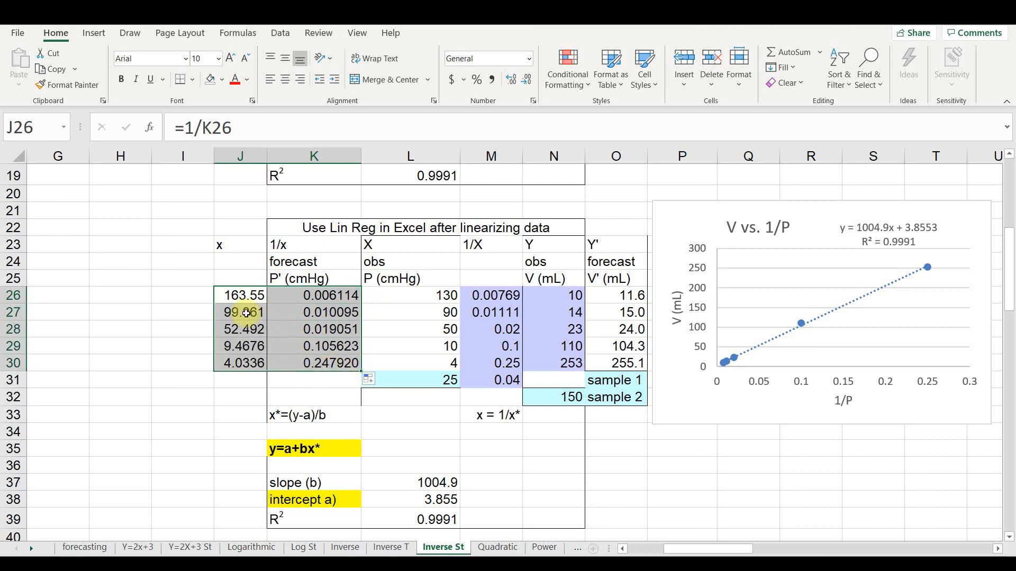
drag(253, 302, 258, 365)
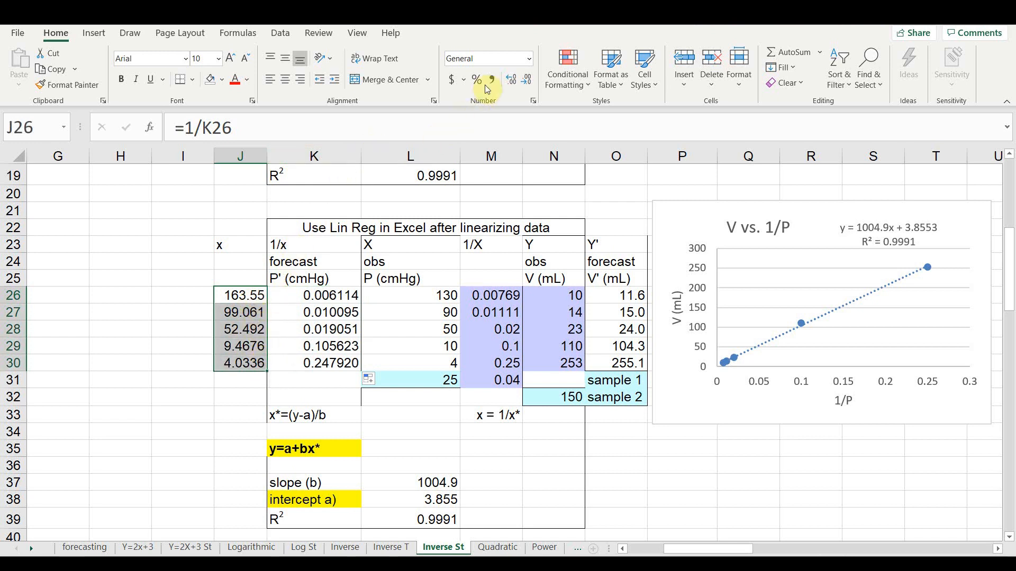
click(526, 79)
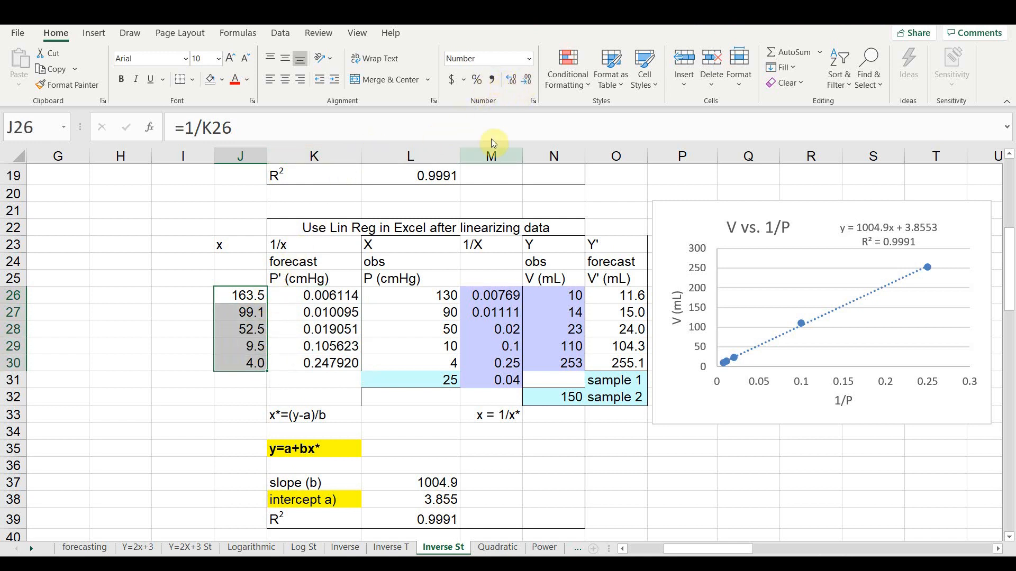
- Enter =L38+L37*M31 in N31 to forecast the volume of sample 1
double_click(557, 386)
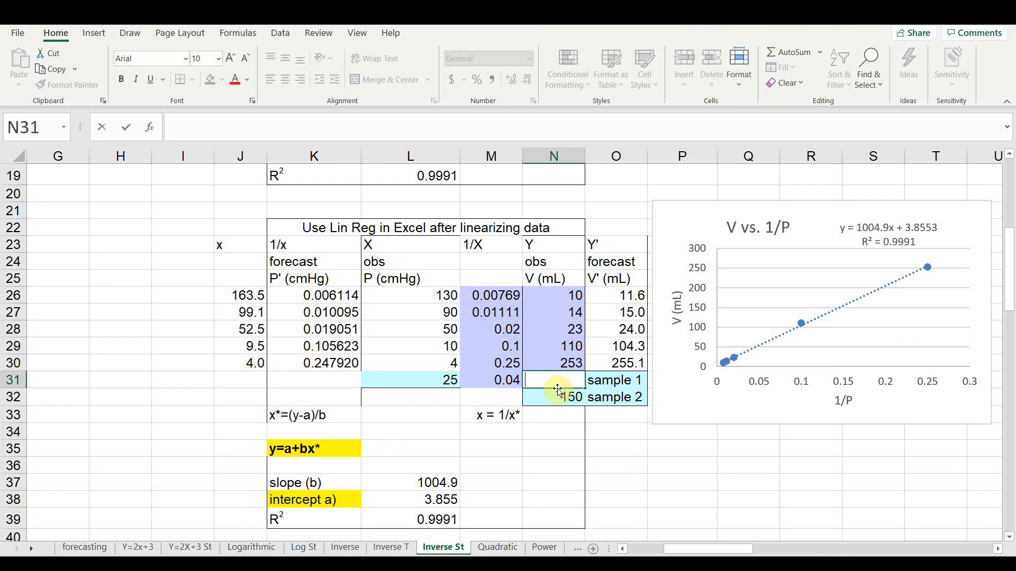
click(541, 447)
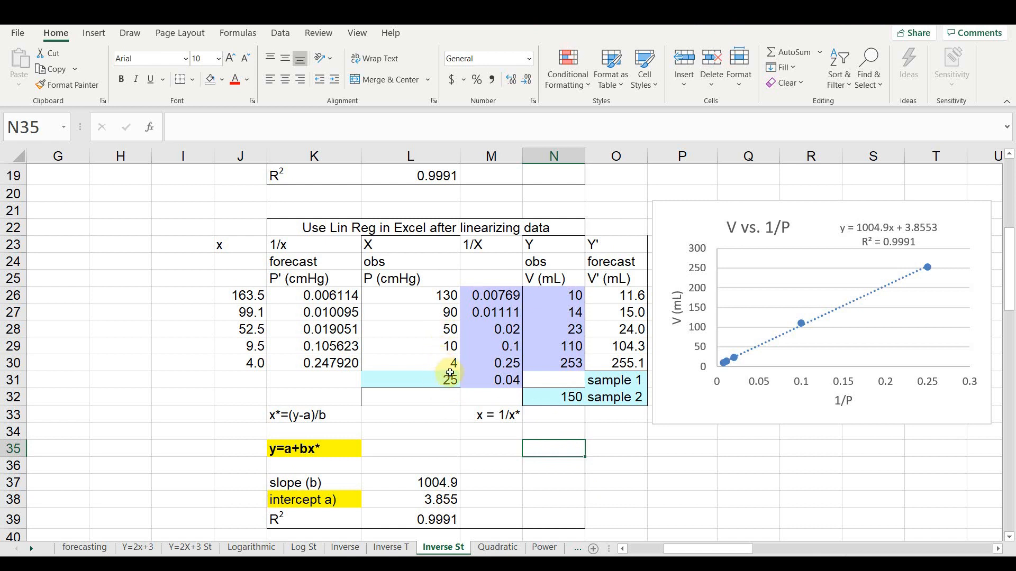
click(537, 383)
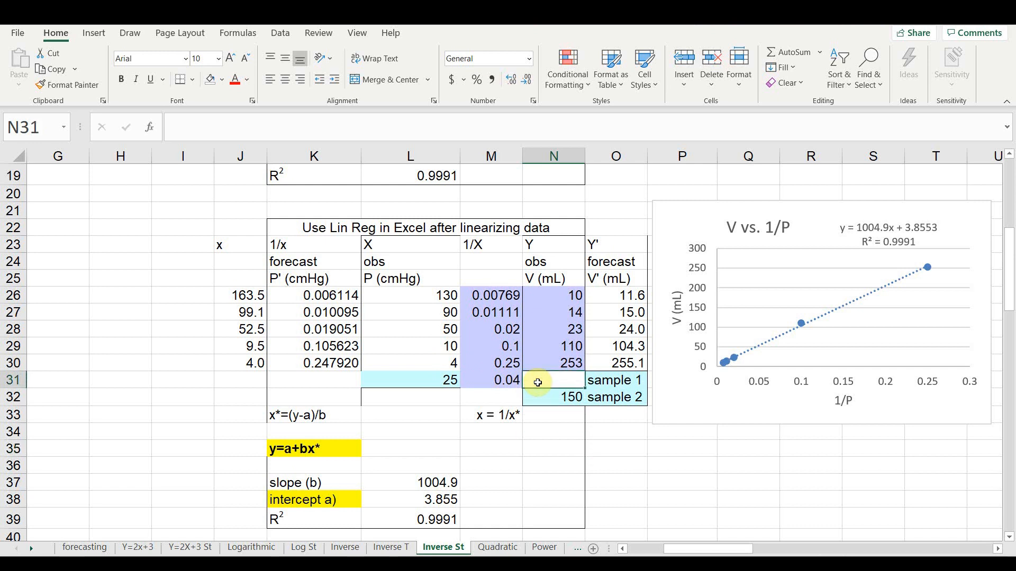
text(=)
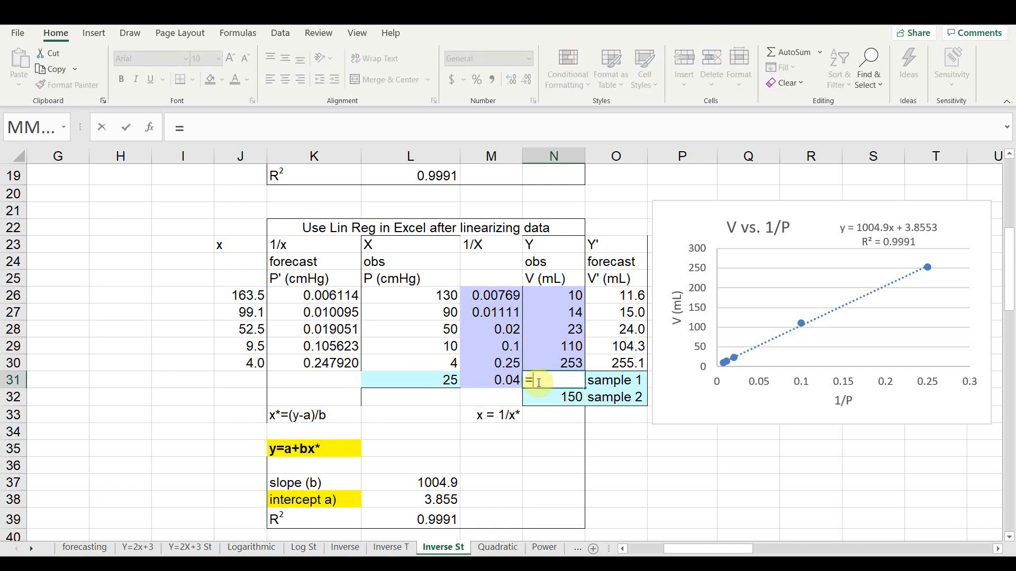
click(428, 498)
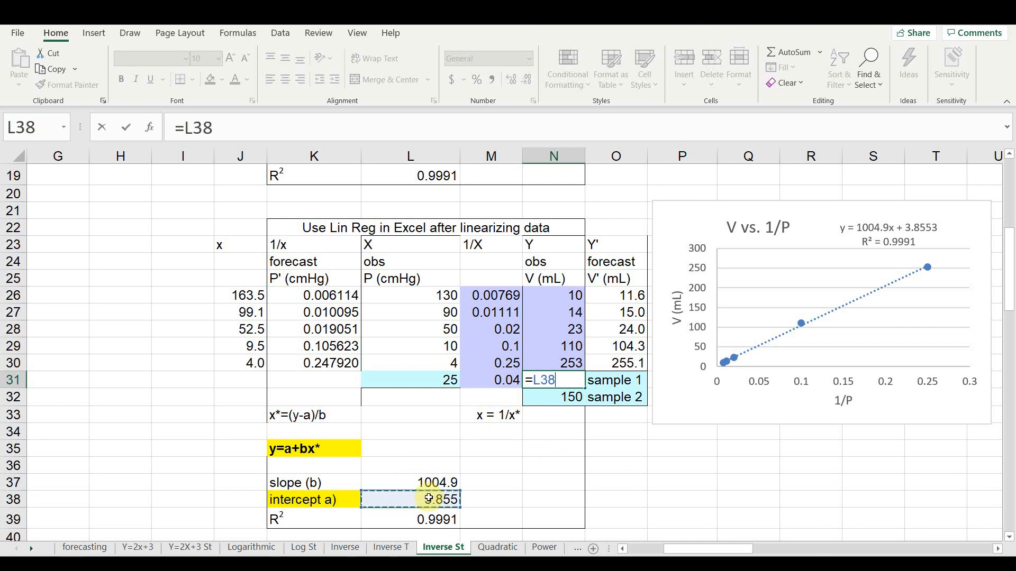
text(+)
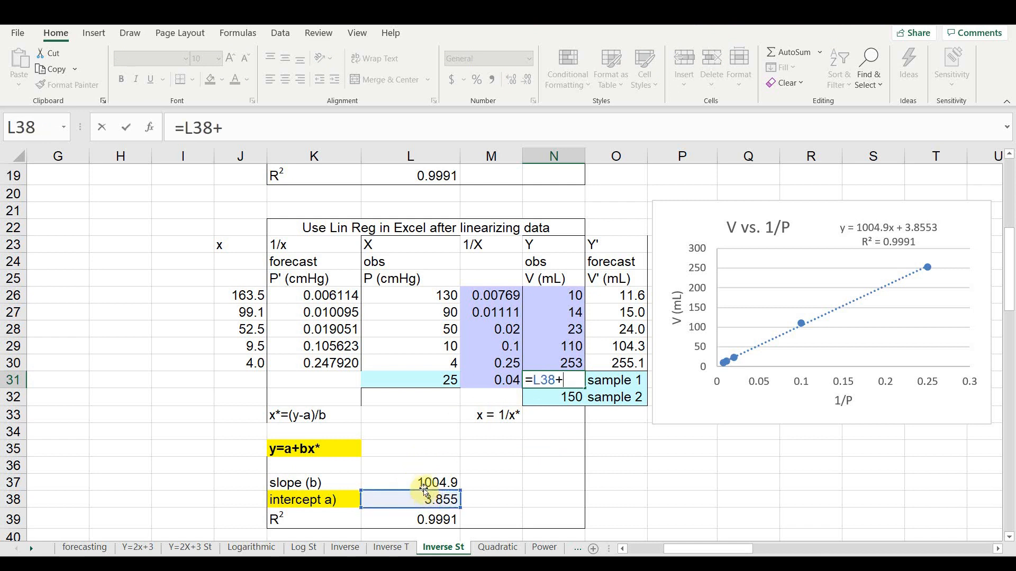
click(425, 482)
text(*)
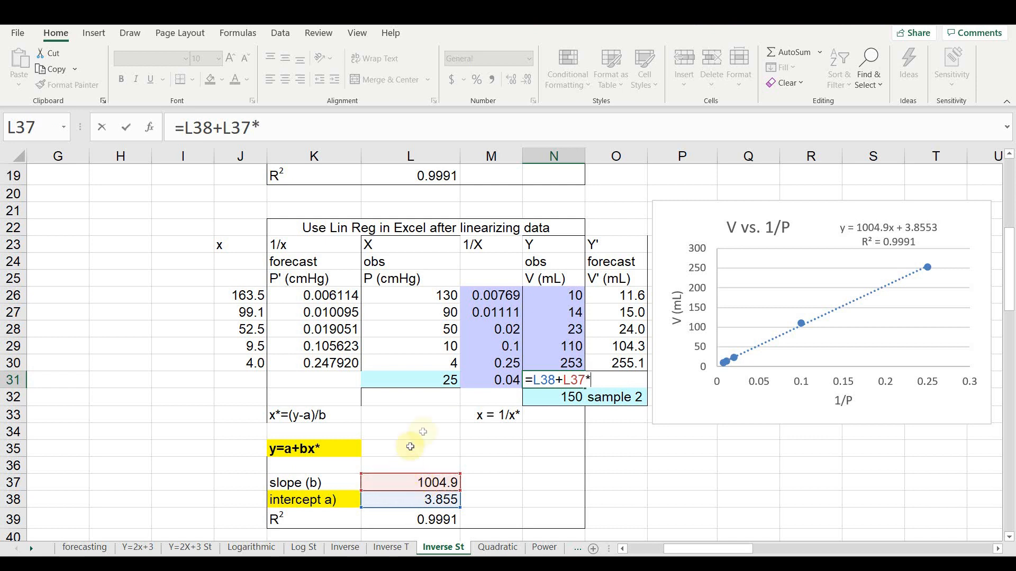
click(486, 377)
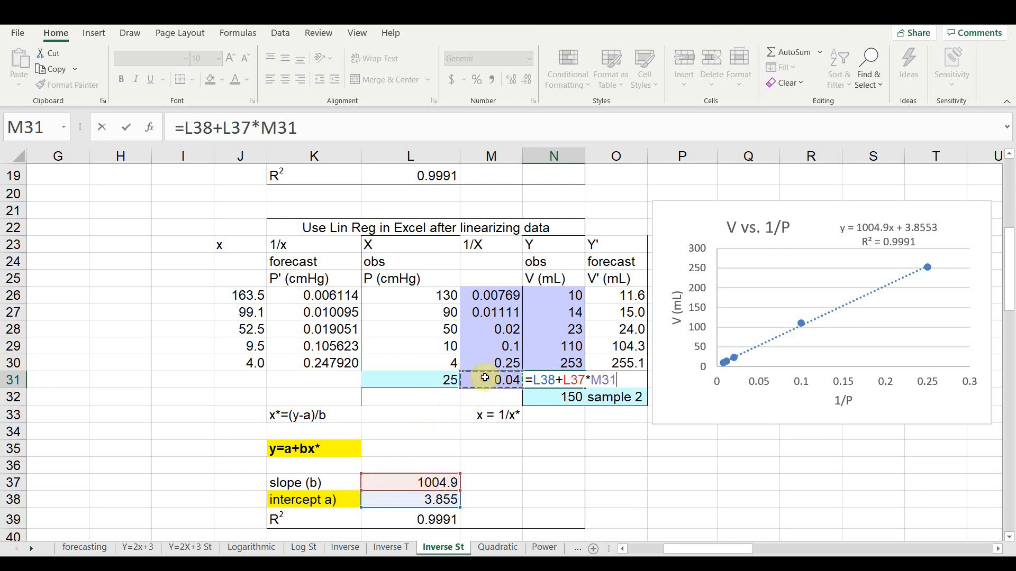
key(Return)
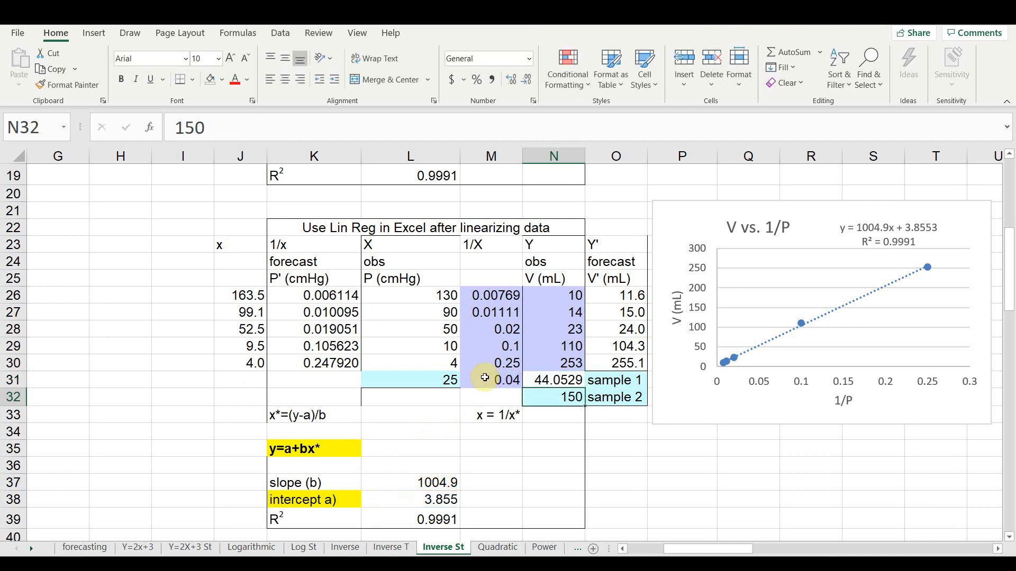
- Reduce the sample 1 volume in N31 to one decimal place
click(572, 379)
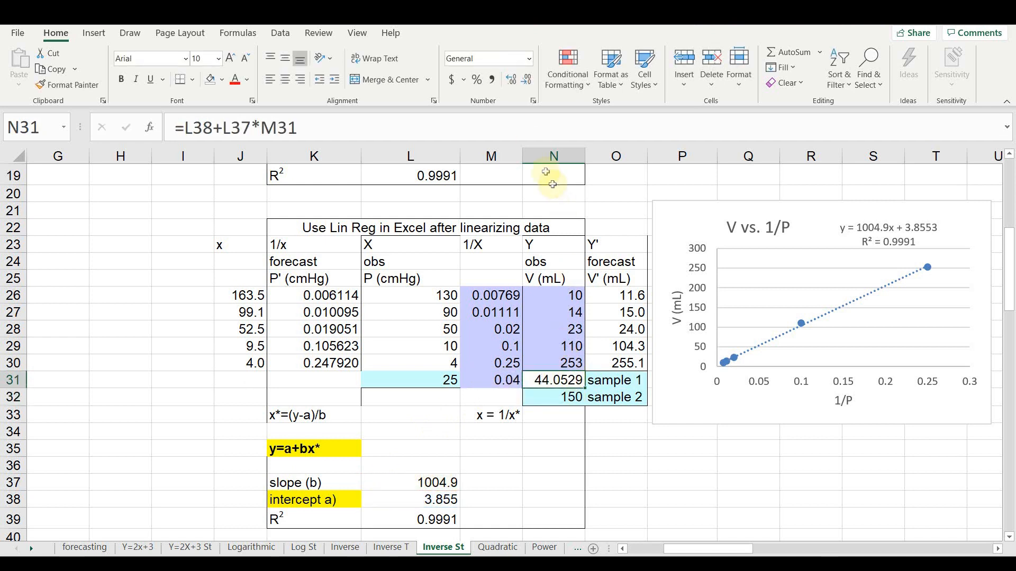
click(527, 82)
click(527, 82)
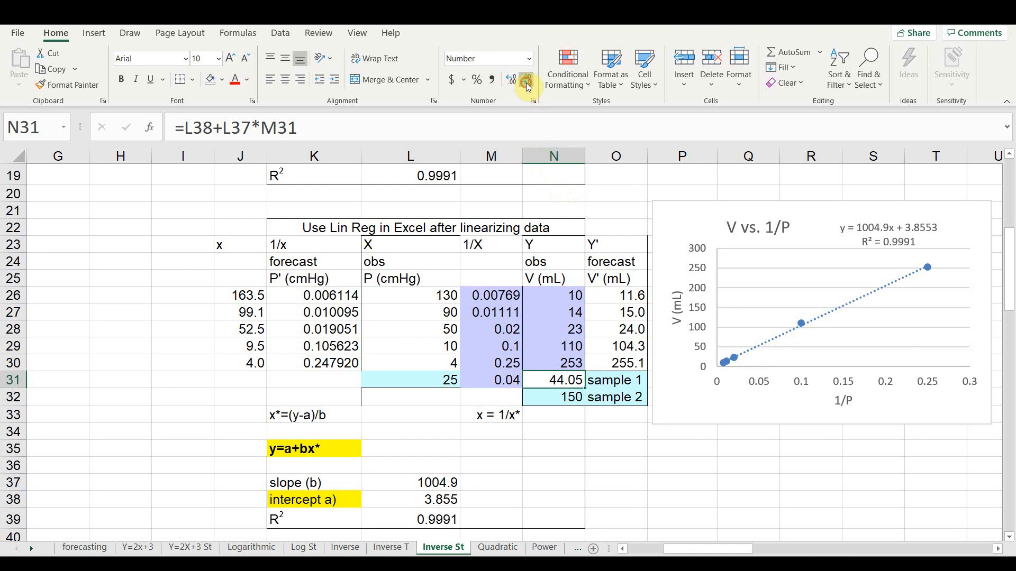
click(526, 82)
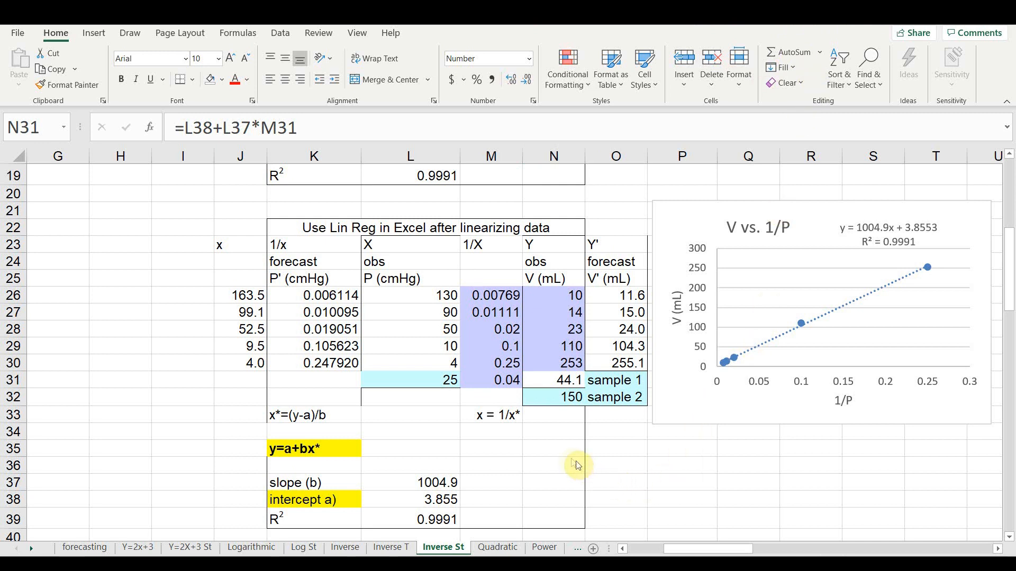
- Enter =(N32-L38)/L37 in M32 to calculate x* for sample 2
click(487, 401)
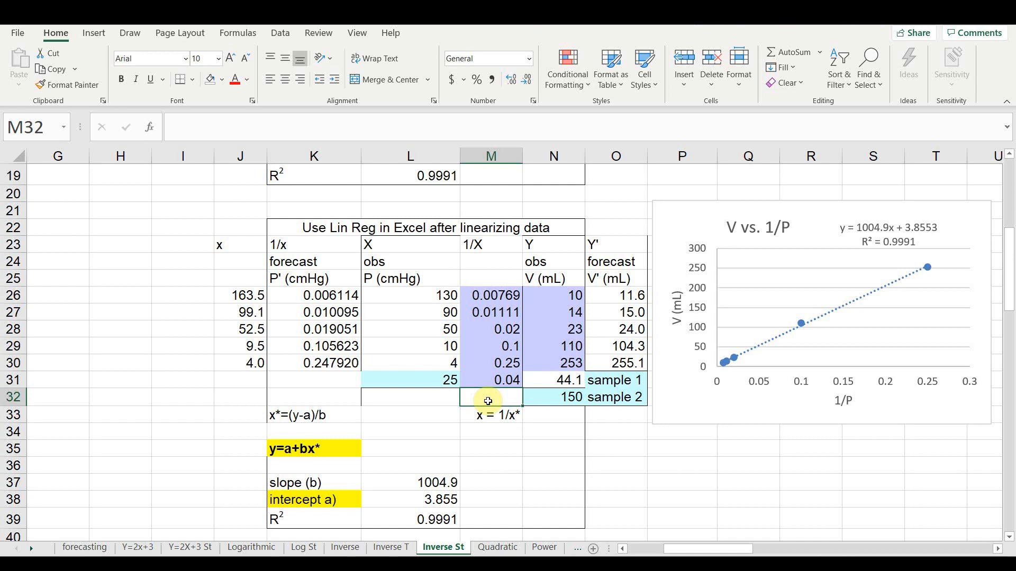
text(=()
click(555, 394)
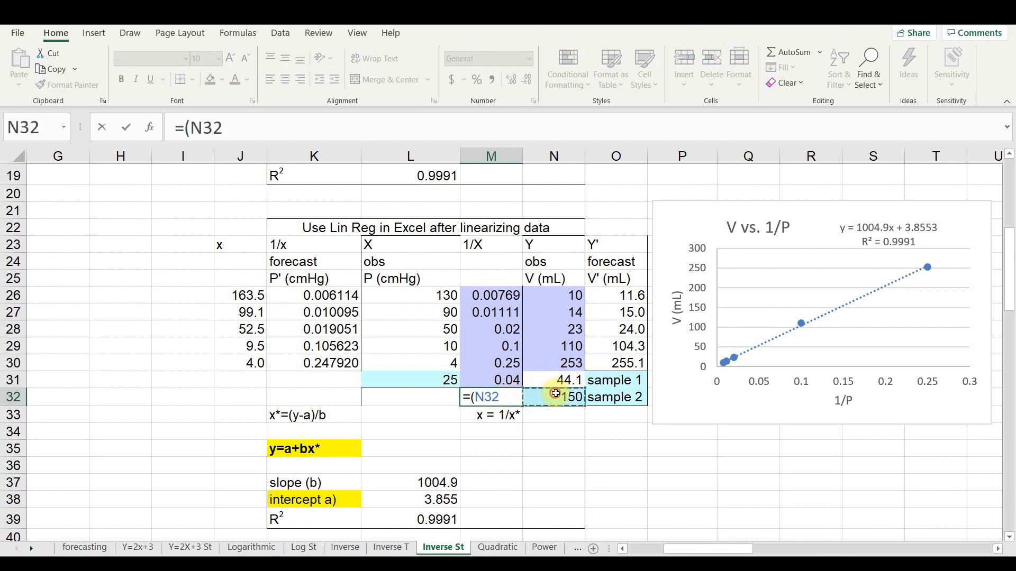
text(-)
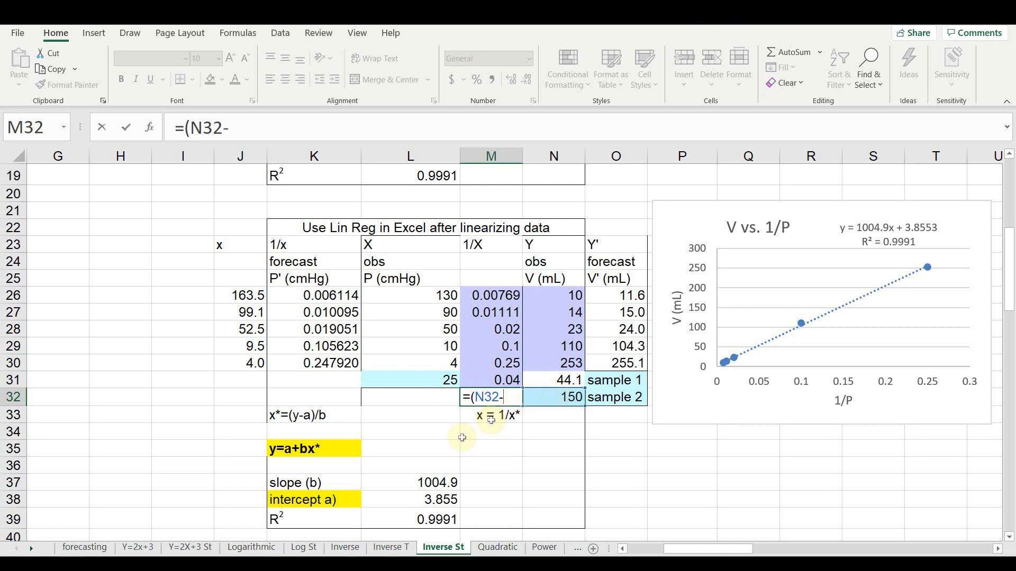
click(436, 497)
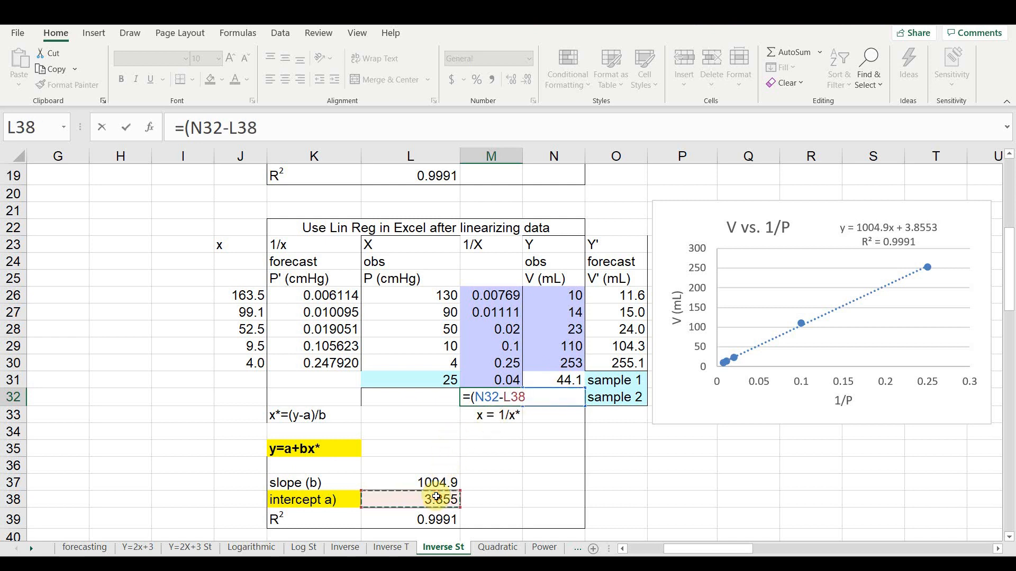
text()/)
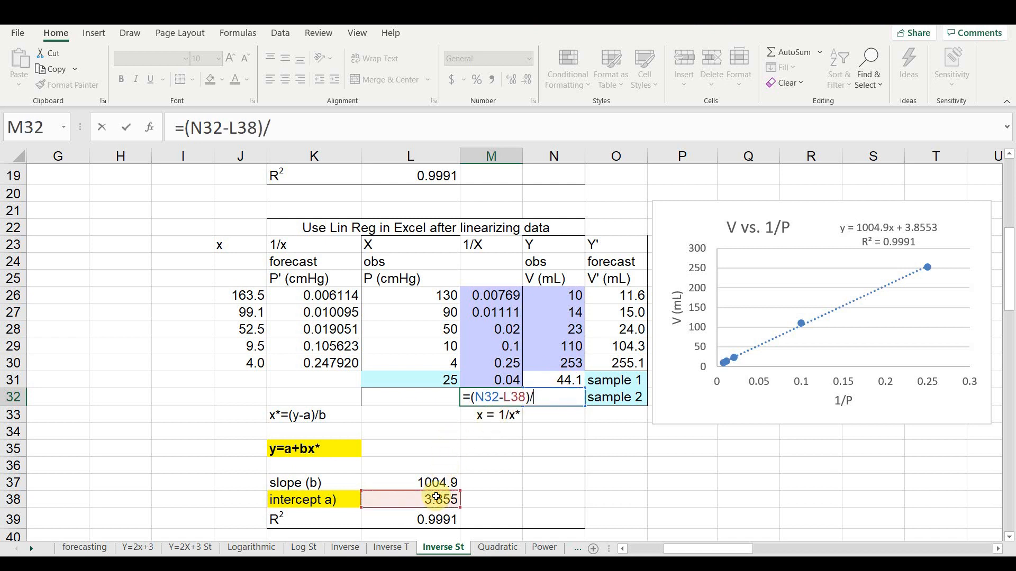
click(411, 484)
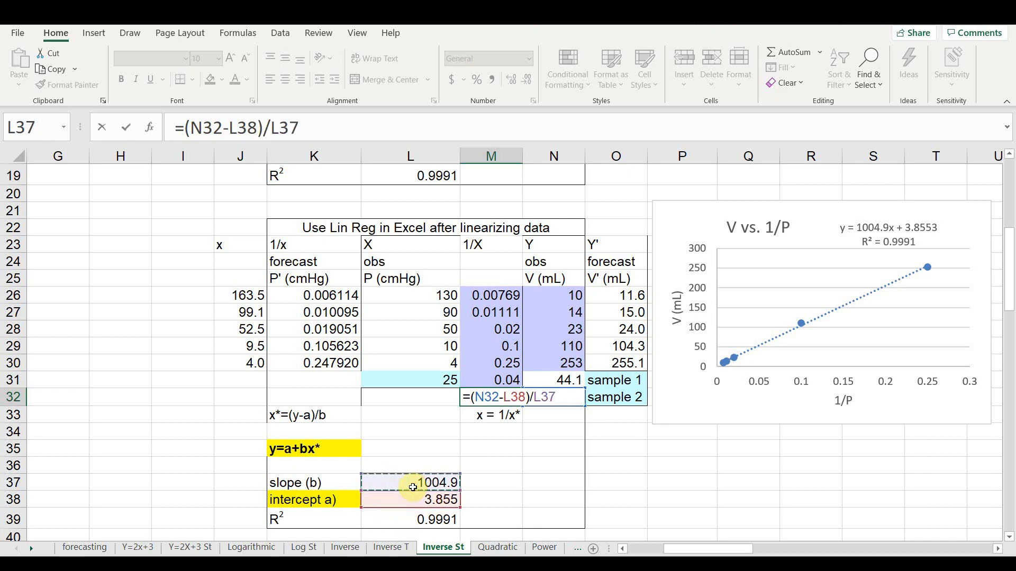
key(Return)
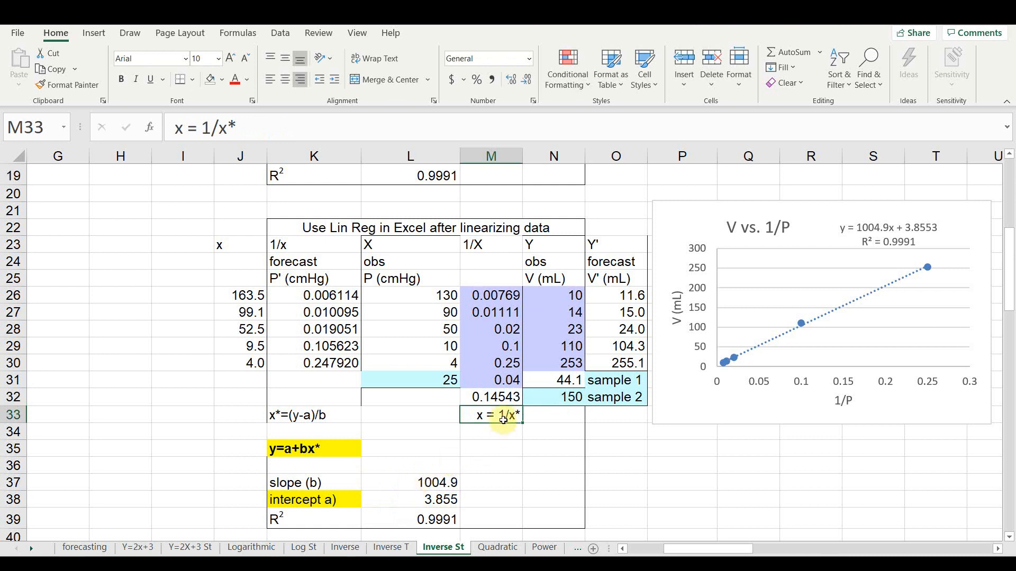
- Enter =1/M32 in L32 to forecast sample 2's pressure, and compare the forecasts with the calculator results in the upper table
click(447, 396)
text(=)
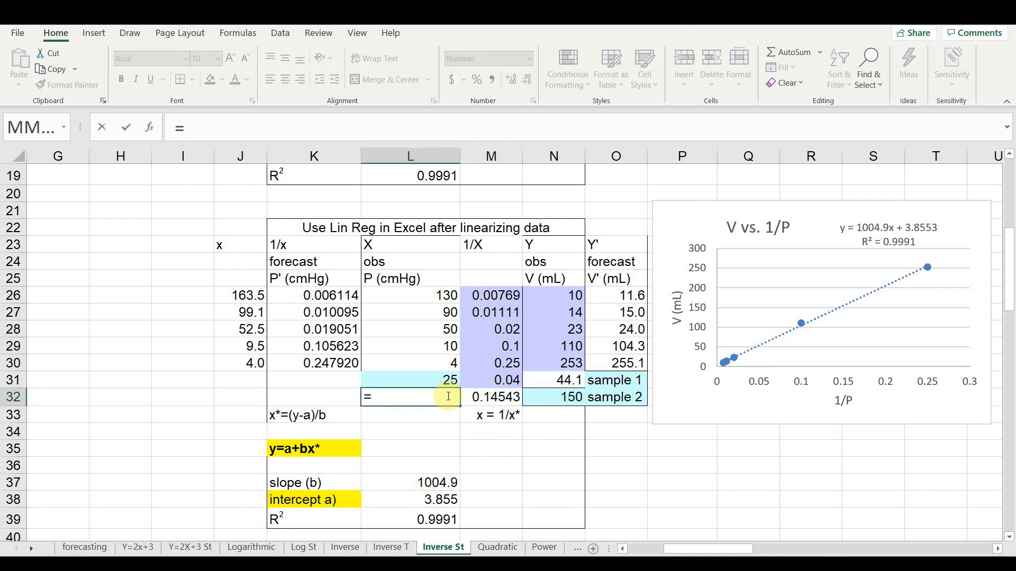
text(1/)
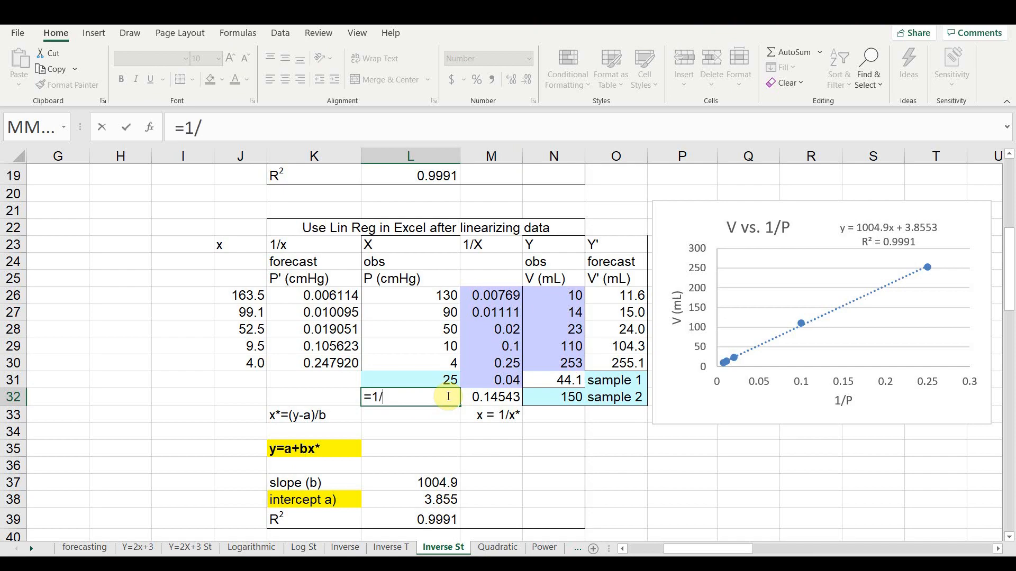
click(487, 397)
key(Return)
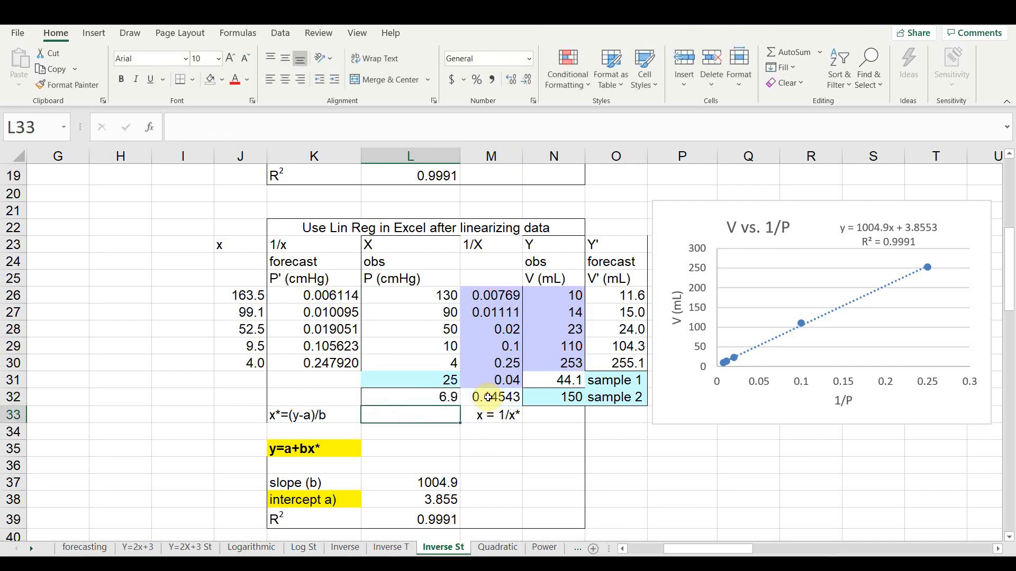
scroll(453, 398, up, 5)
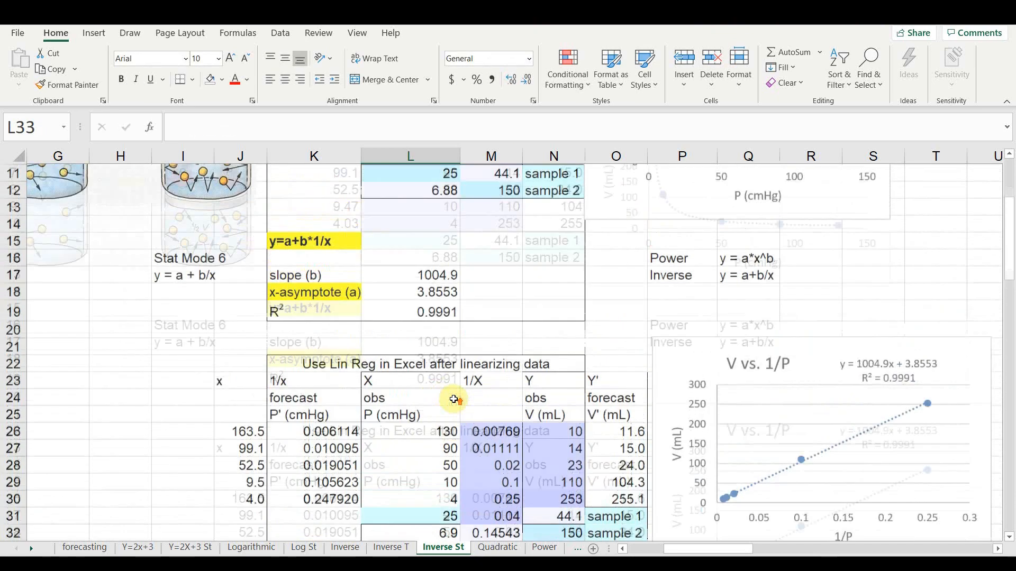
scroll(453, 399, down, 5)
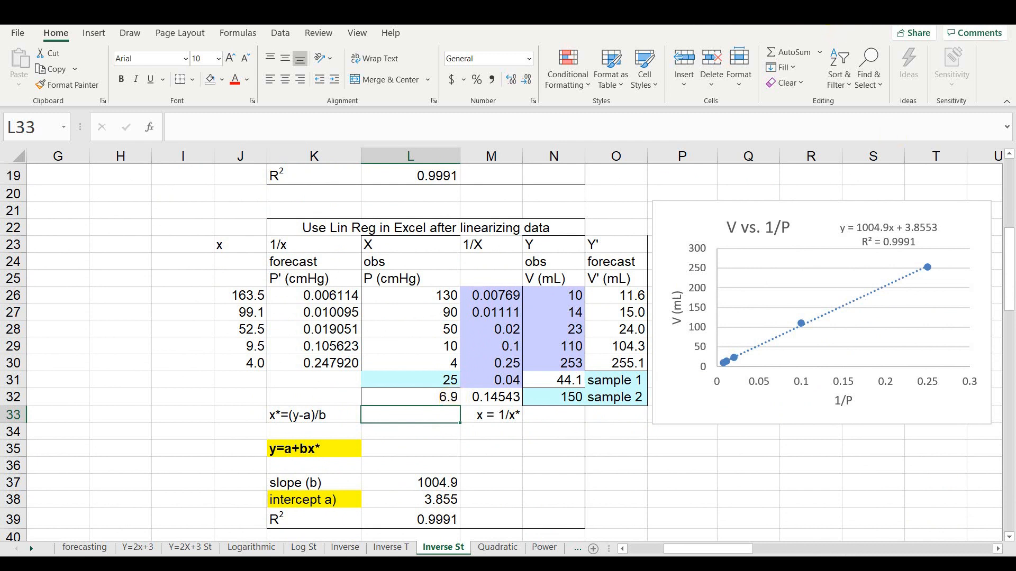
- Examine the flame photometer picture beside the data and instructions on the Quad St sheet
click(822, 16)
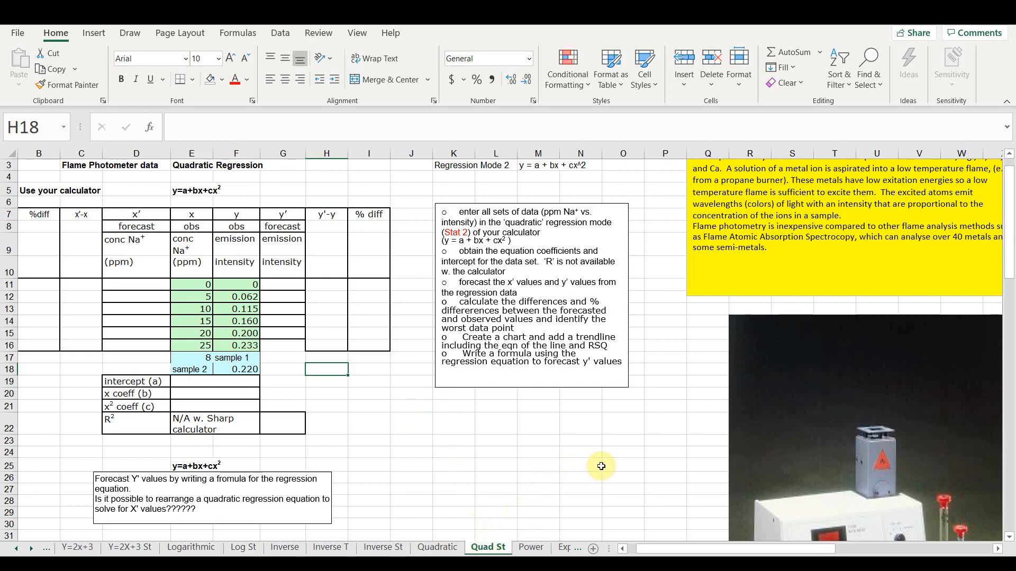
scroll(601, 466, down, 4)
scroll(600, 466, right, 4)
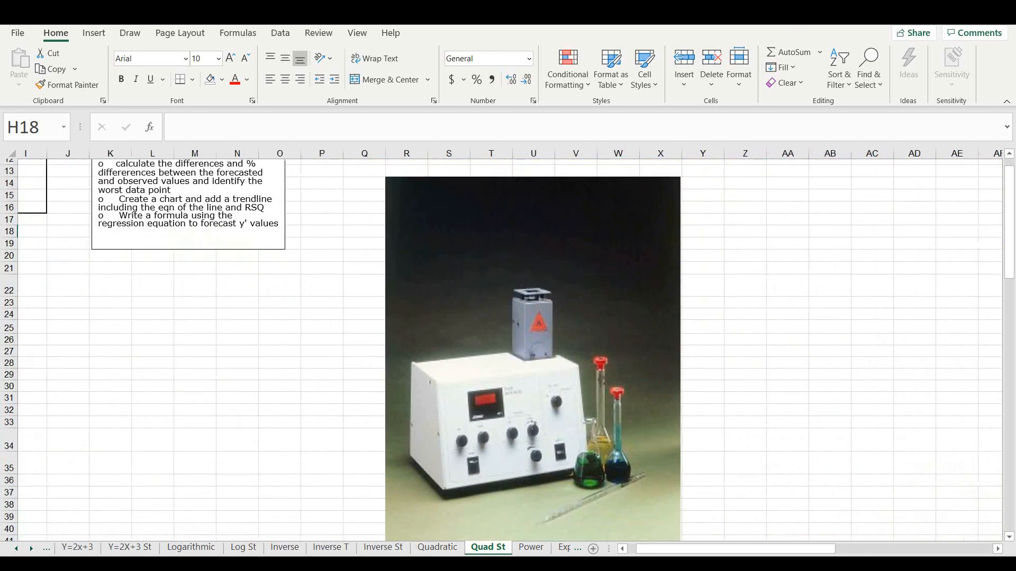
scroll(350, 516, down, 1)
scroll(350, 516, right, 2)
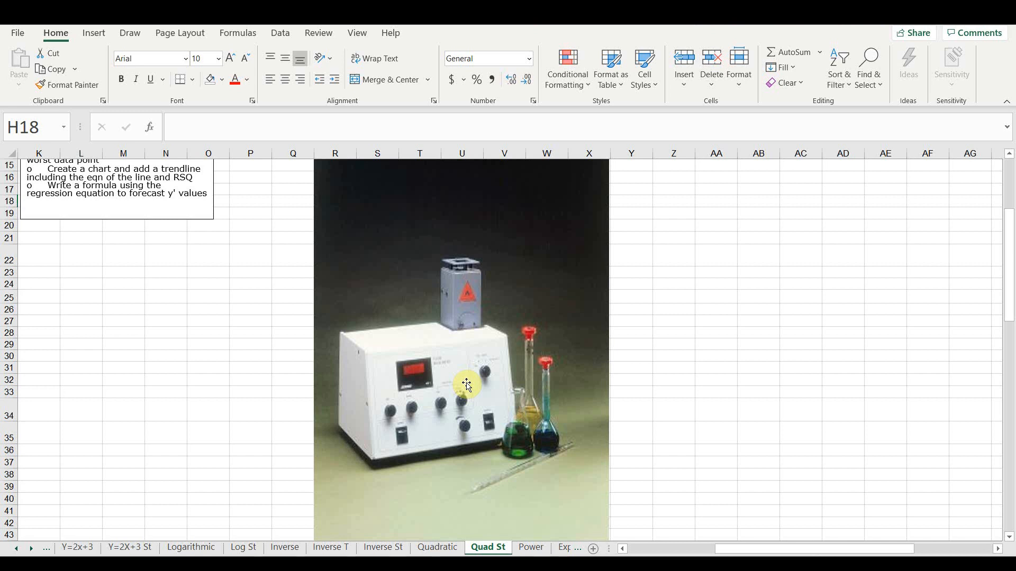
- Insert a markers-only scatter chart of the concentration and emission data in E36:F41 on the Quad St sheet
scroll(467, 384, up, 5)
scroll(467, 385, left, 4)
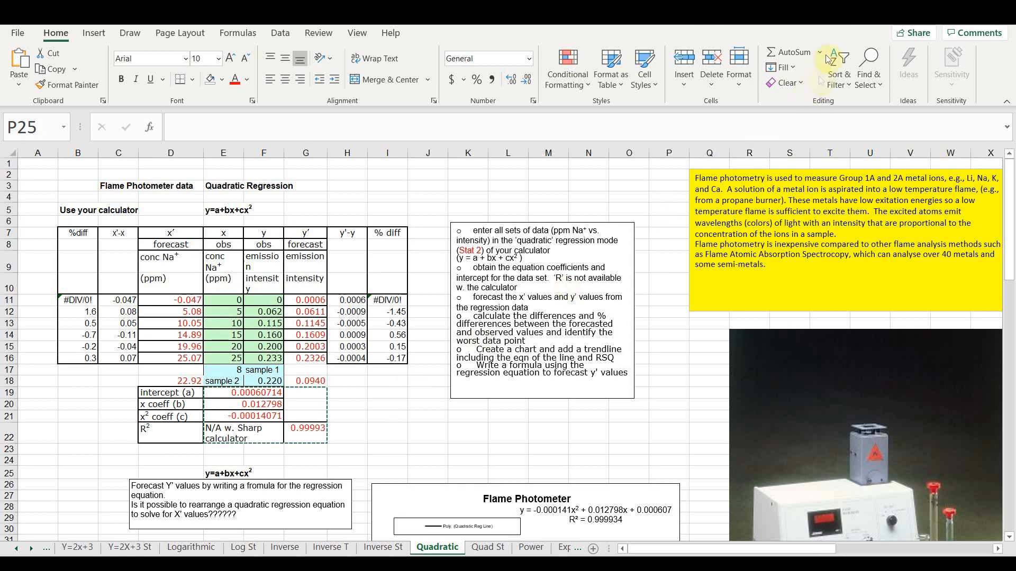
key(ctrl+Page_Down)
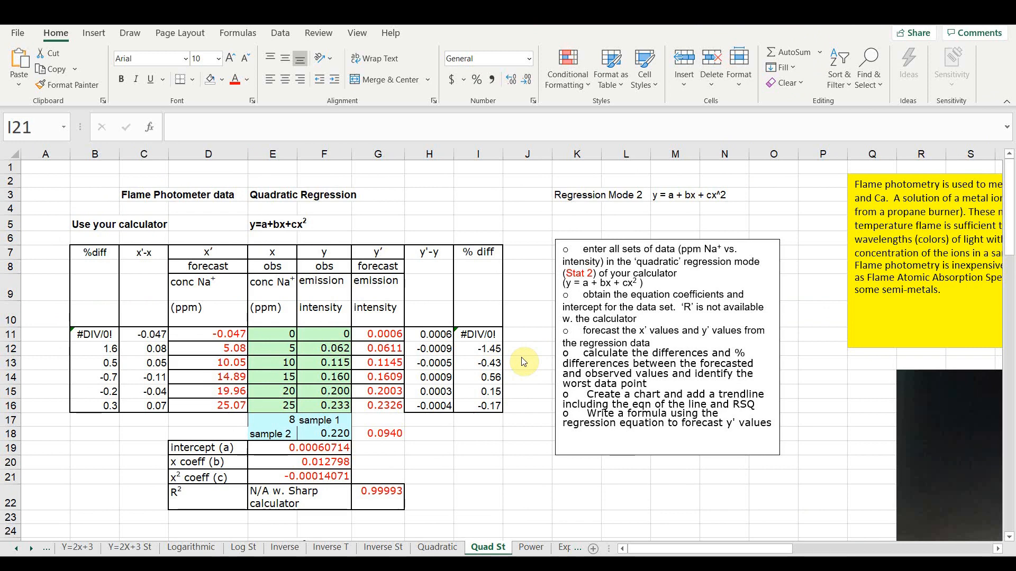
scroll(523, 362, down, 7)
scroll(523, 362, down, 1)
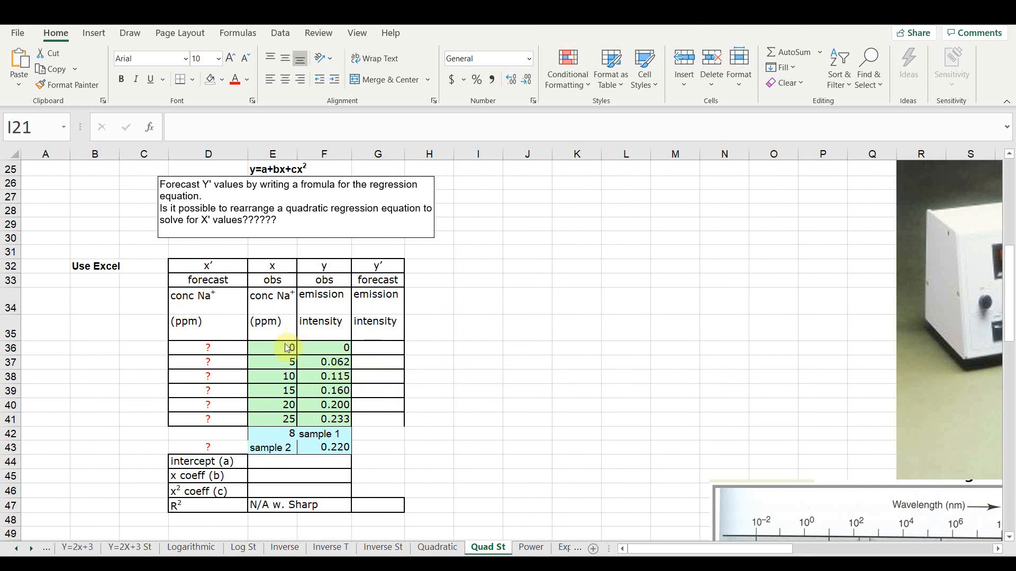
drag(281, 347, 312, 417)
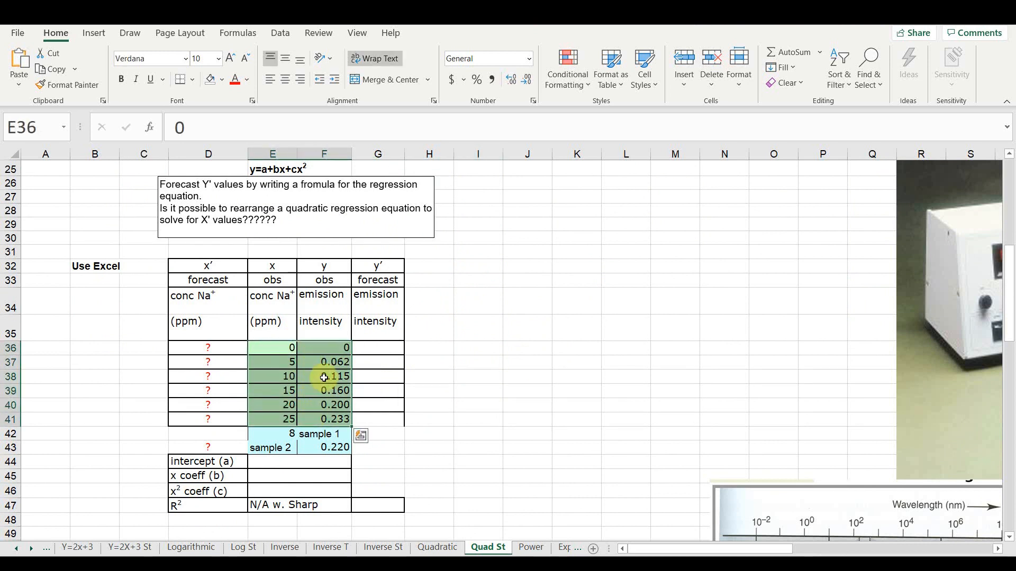
click(94, 33)
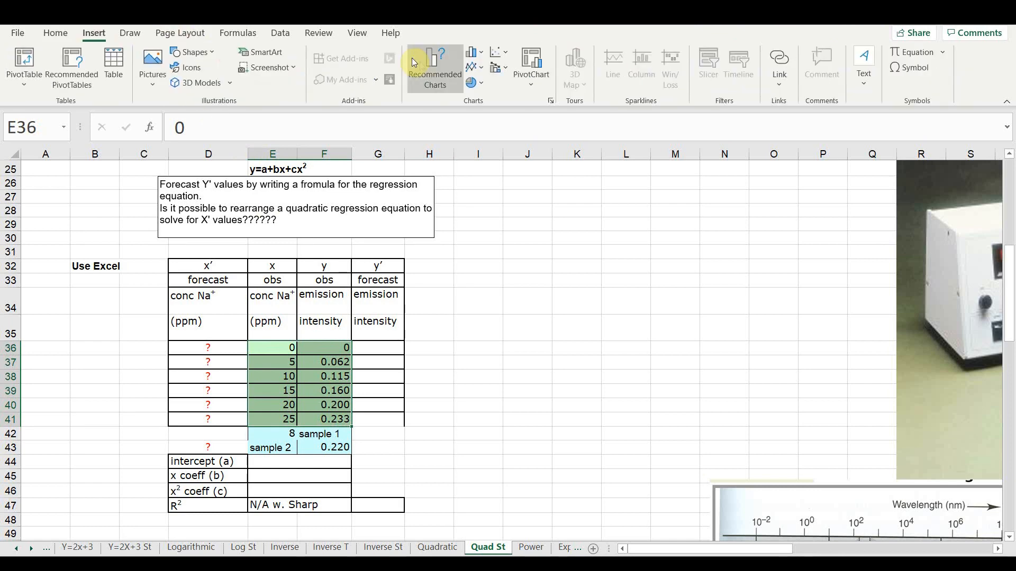
click(497, 53)
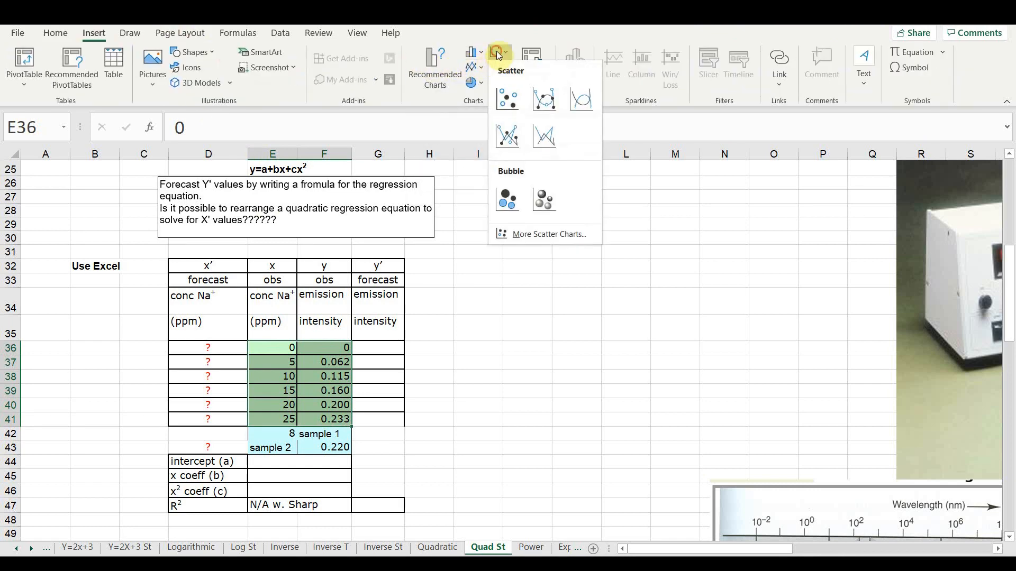
click(508, 98)
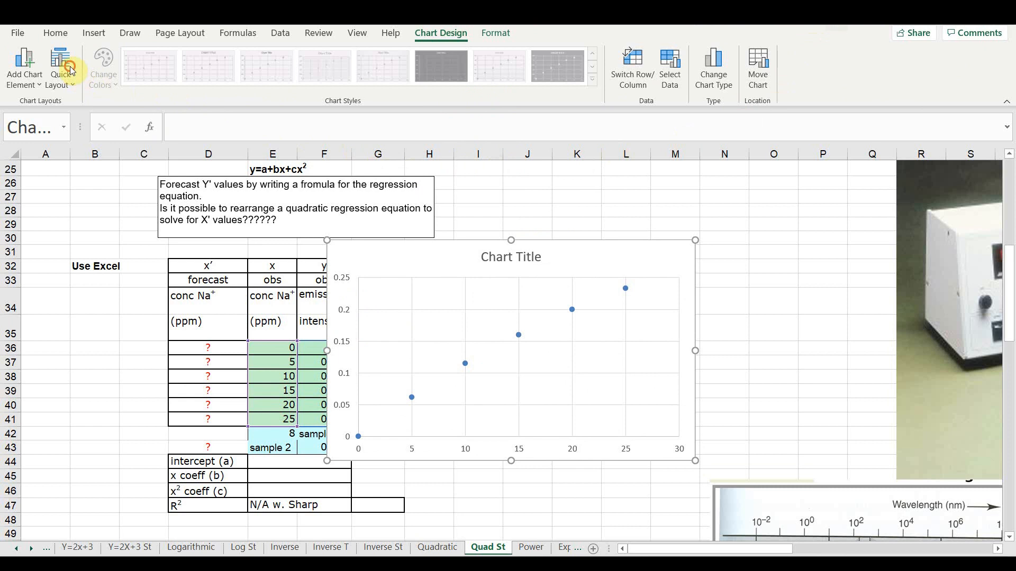
- Apply the first quick layout with axis titles and a legend to the chart and title the horizontal axis "Na (ppm)"
click(67, 86)
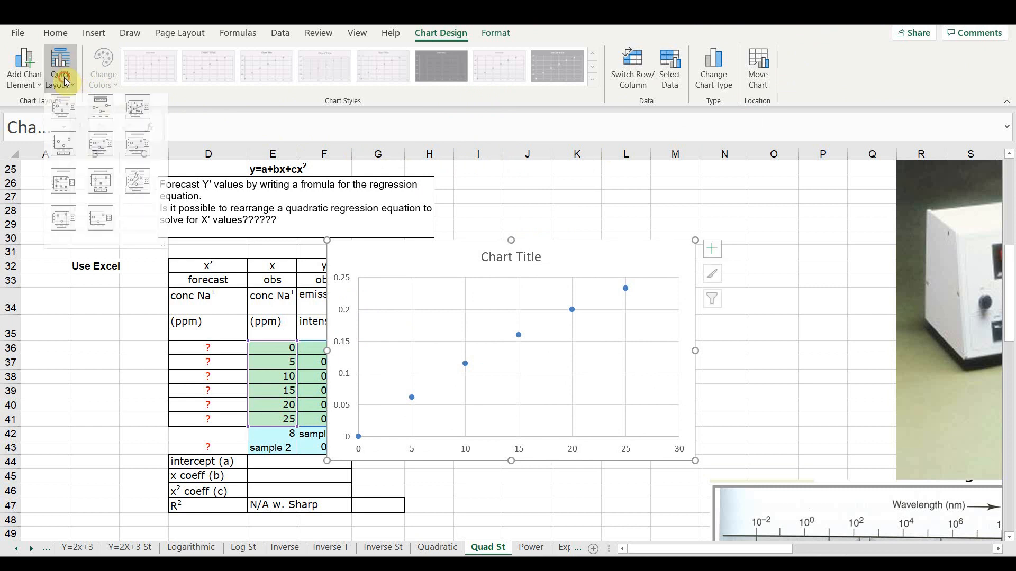
click(66, 109)
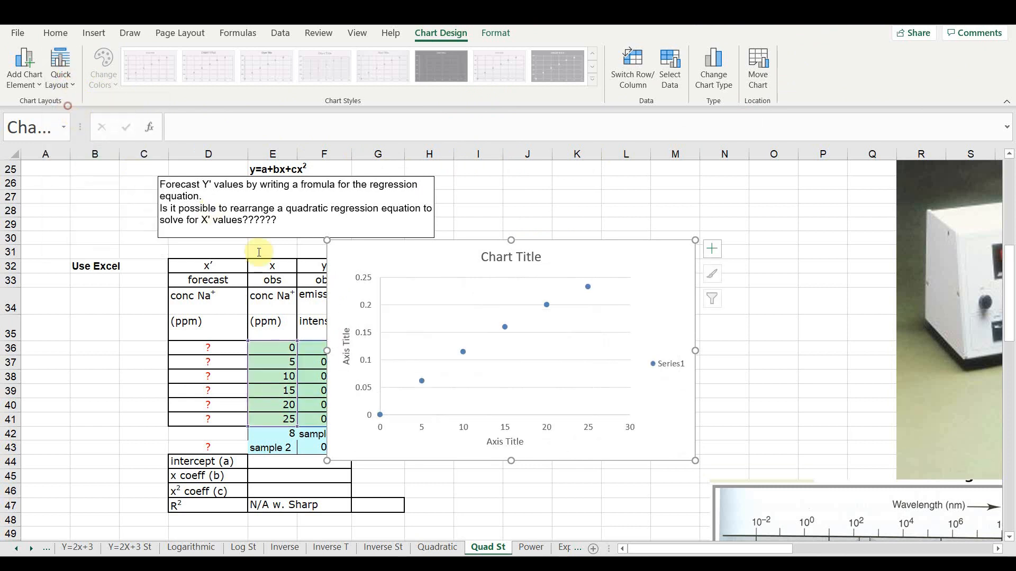
click(505, 441)
click(505, 441)
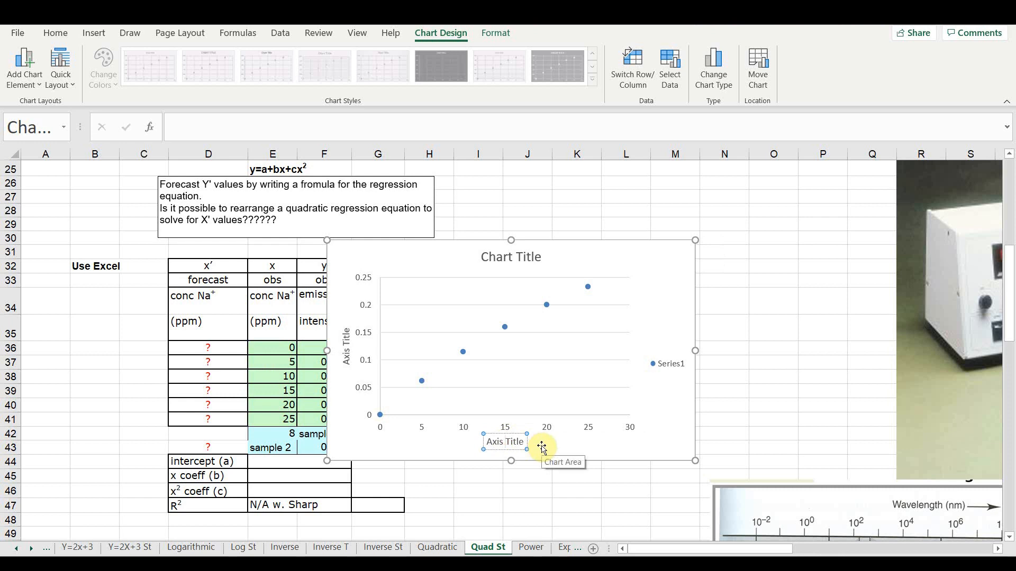
key(ctrl+a)
text(Na (ppm))
- Title the chart's vertical axis "intensity"
click(347, 351)
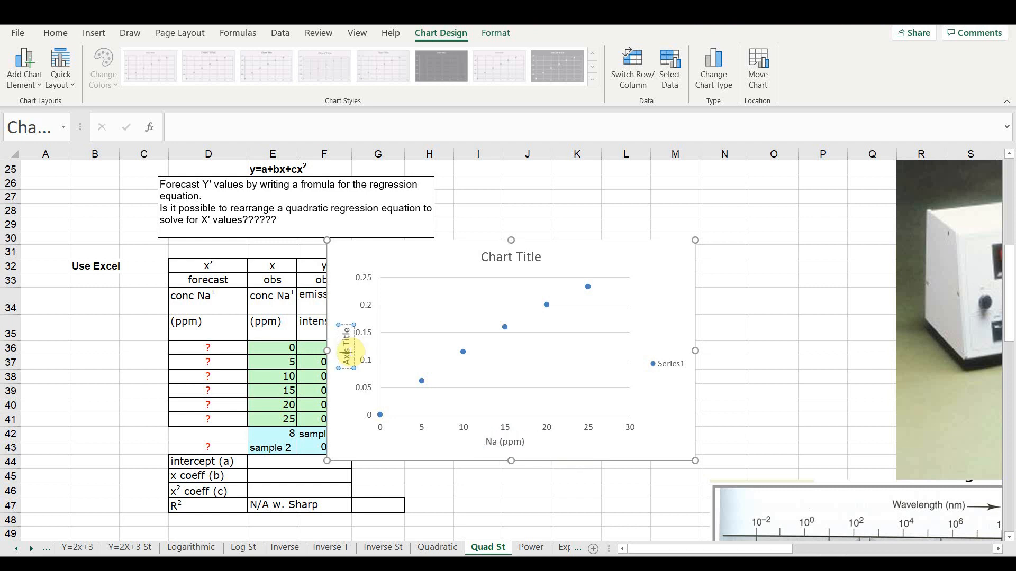
triple_click(350, 352)
text(intensity)
- Set the chart title to "Intensity vs. conc Na (ppm)"
triple_click(502, 256)
text(Intensi)
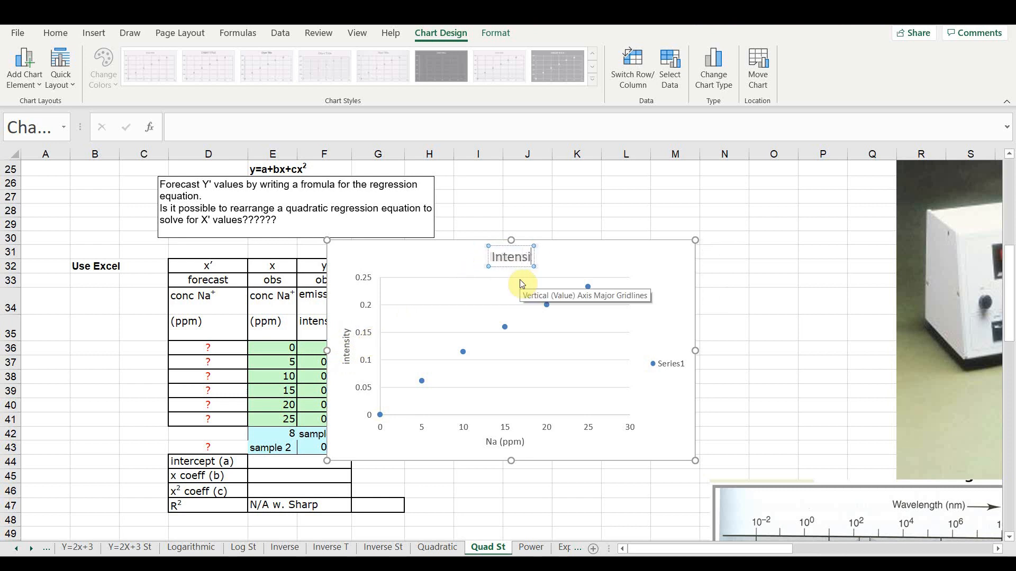
text(ty vs. conc Na)
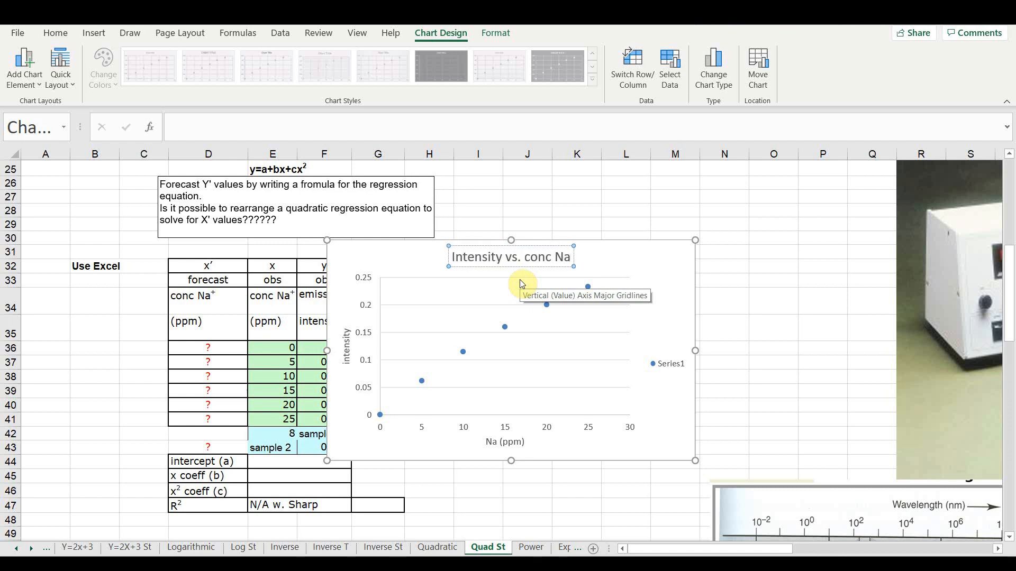
text( (ppm))
click(681, 402)
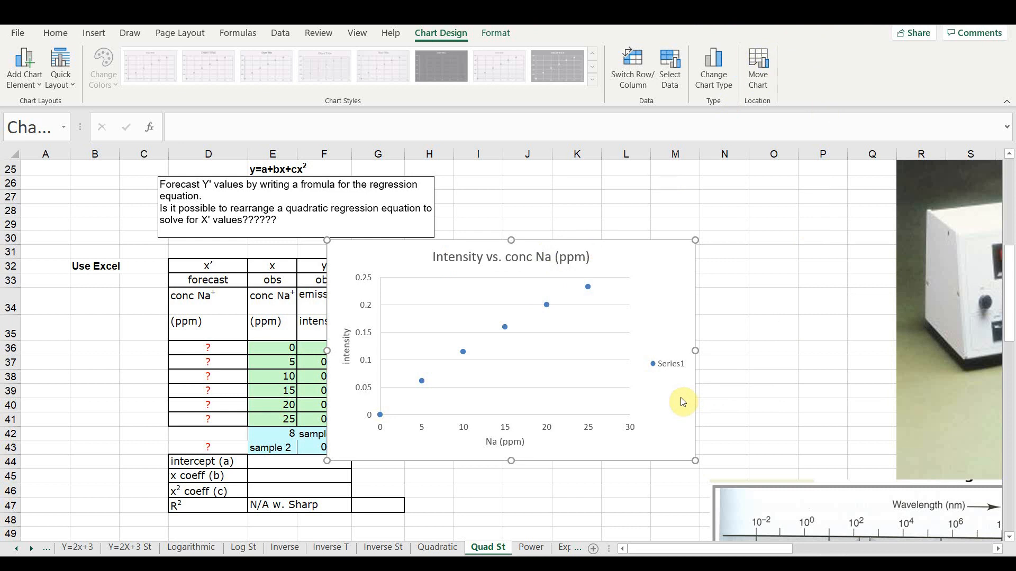
- Delete the Series1 legend from the chart
click(670, 366)
click(669, 364)
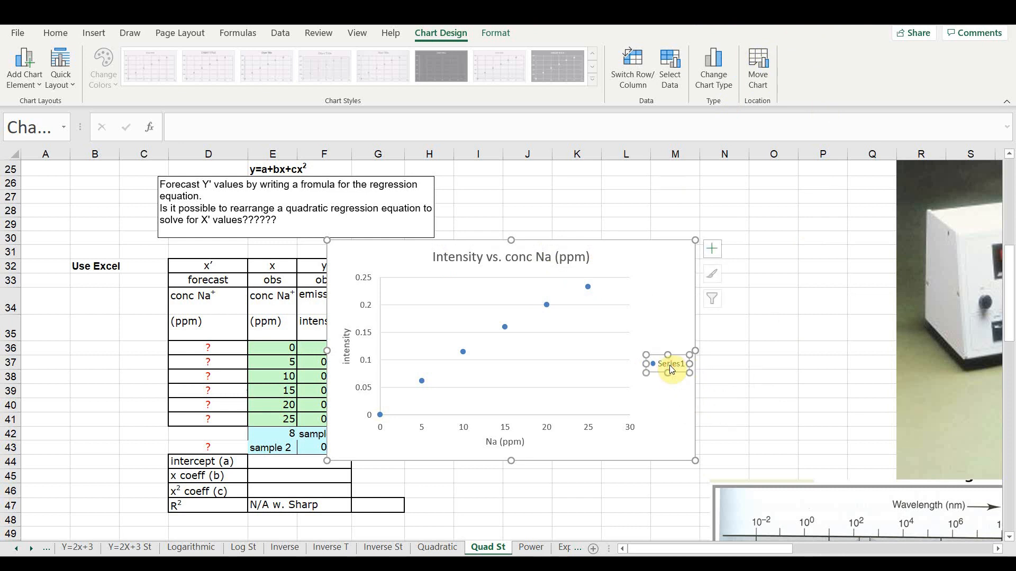
key(Delete)
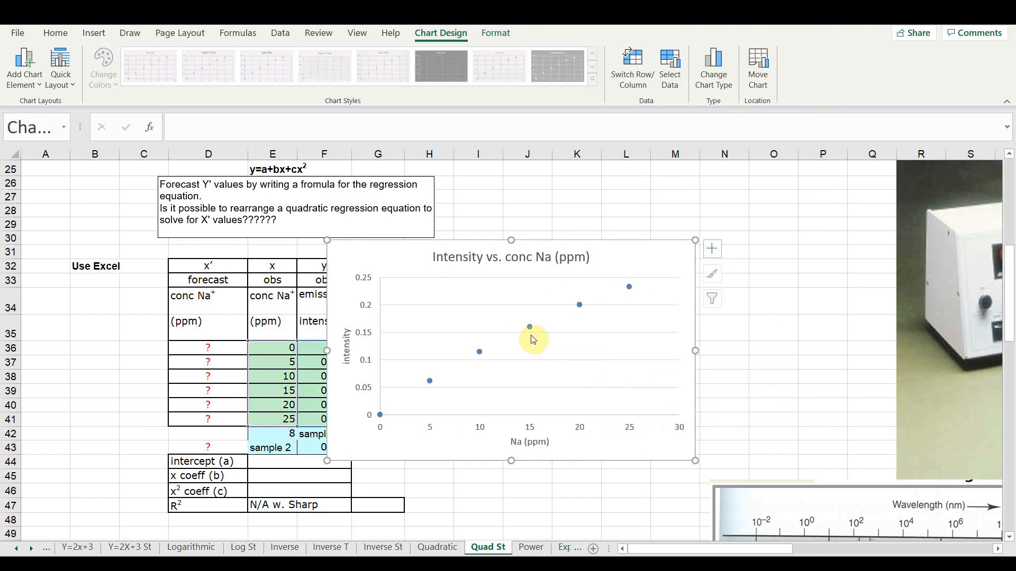
- Add a polynomial trendline of order 2 to the plotted data points
right_click(480, 351)
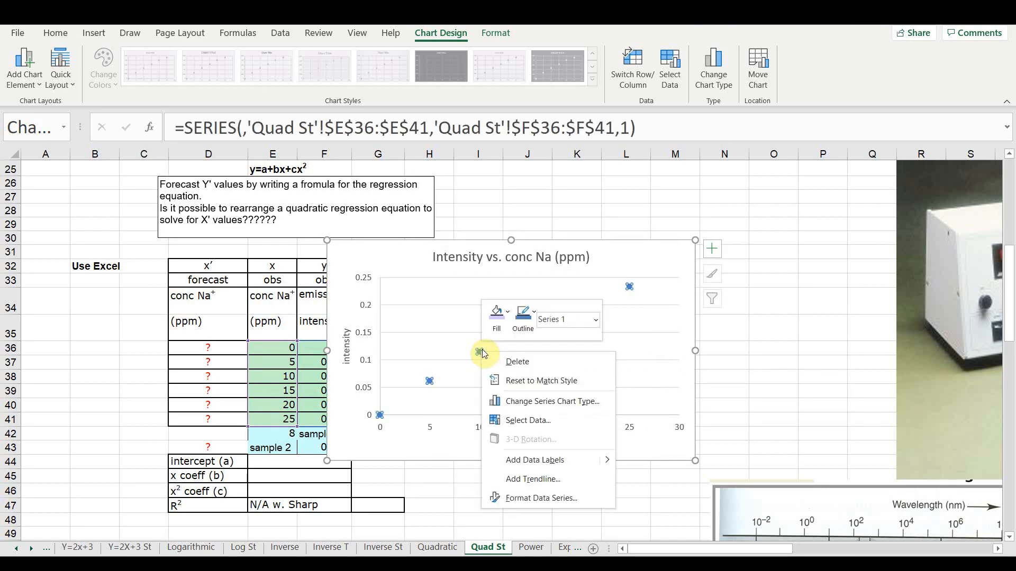
click(532, 479)
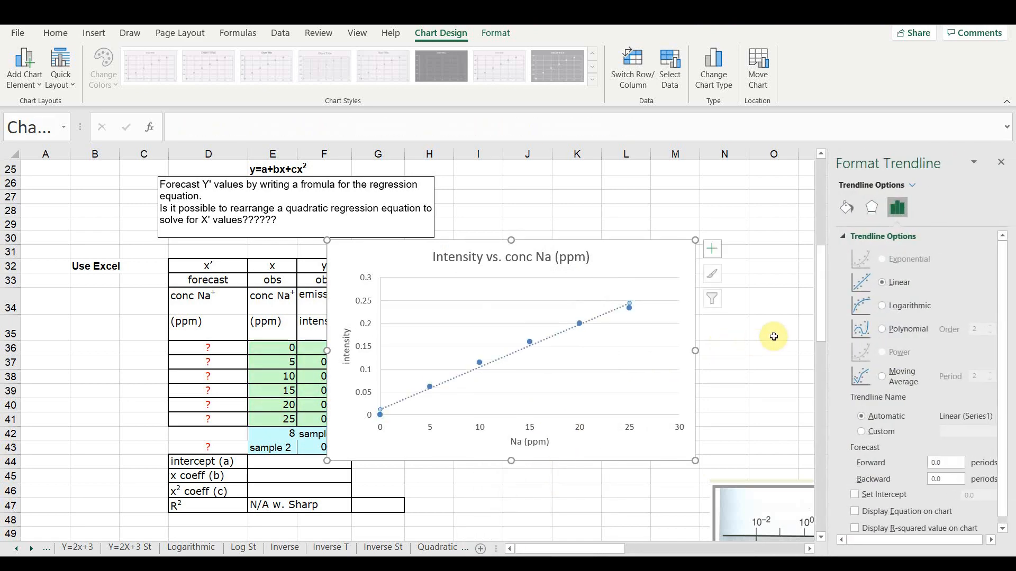
click(879, 328)
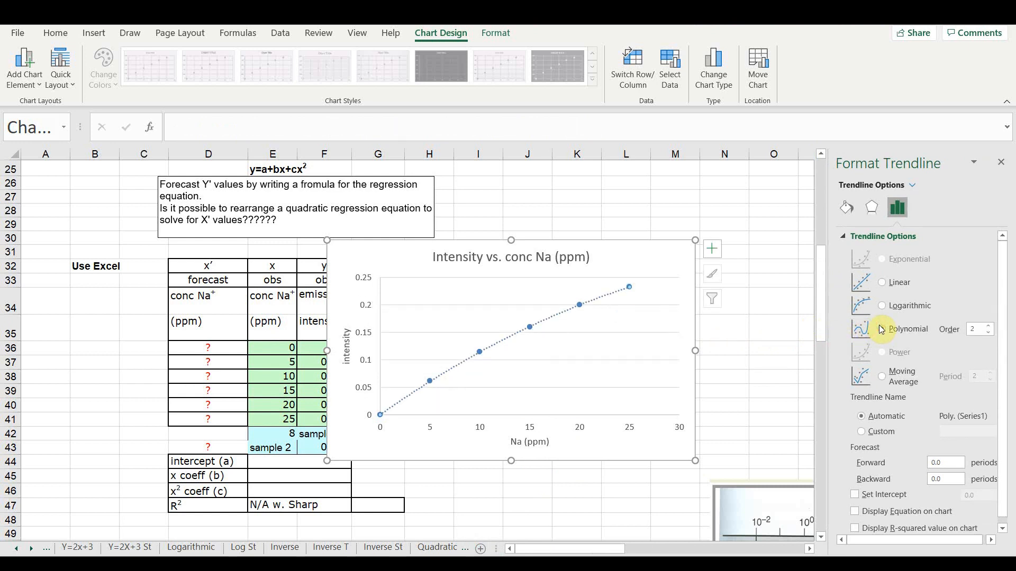
- Try a fourth-order polynomial for the trendline and return it to order 2
click(990, 326)
click(990, 326)
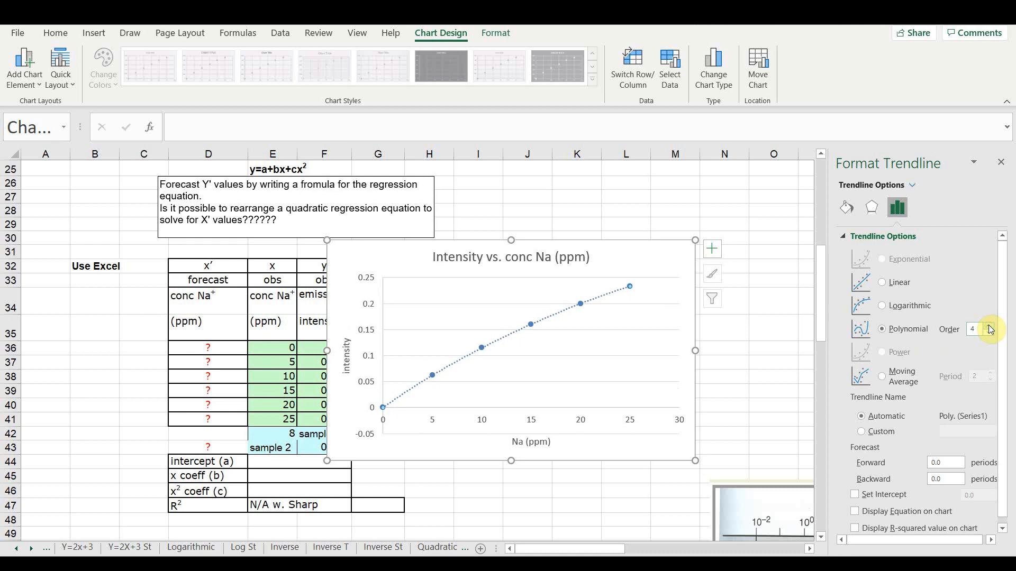
click(990, 334)
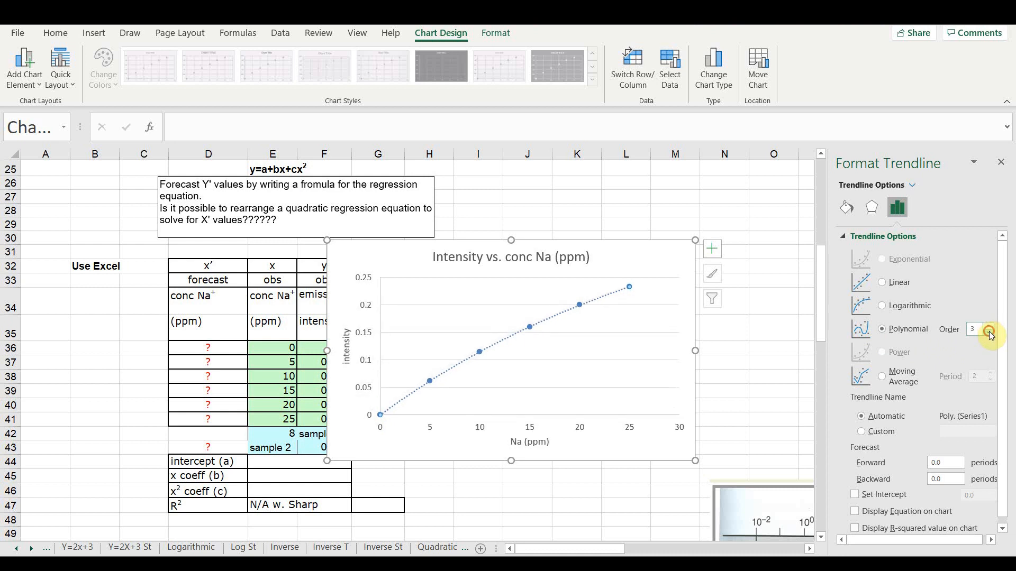
click(990, 333)
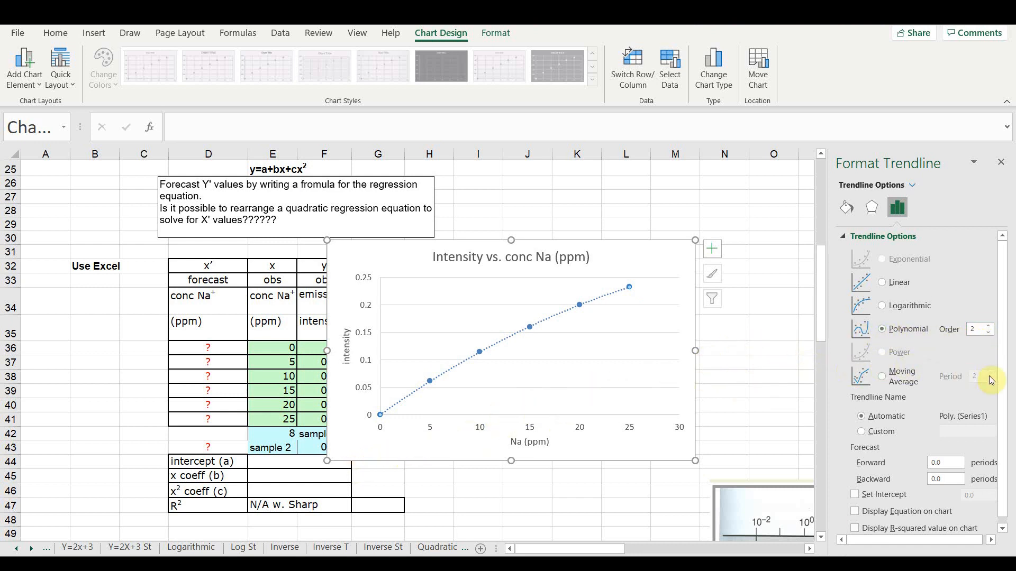
- Display the trendline's equation and R-squared value on the chart and close the trendline formatting
scroll(989, 376, down, 1)
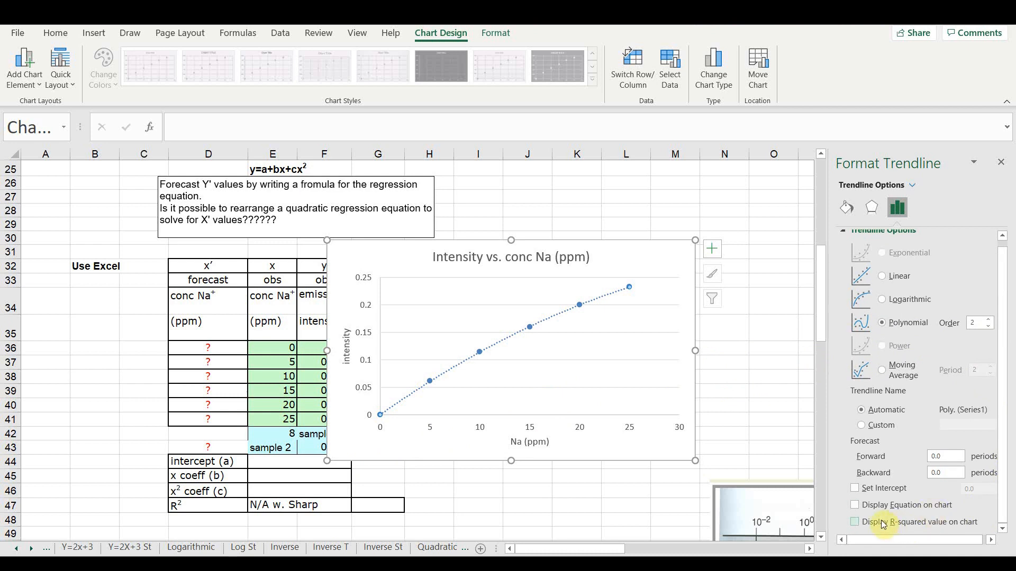
click(855, 506)
click(854, 523)
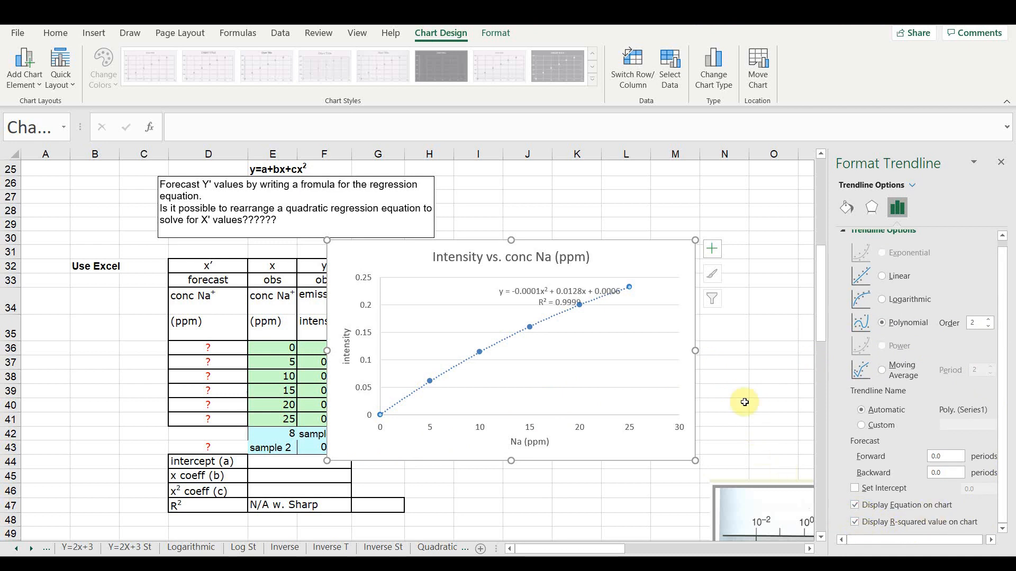
click(1001, 162)
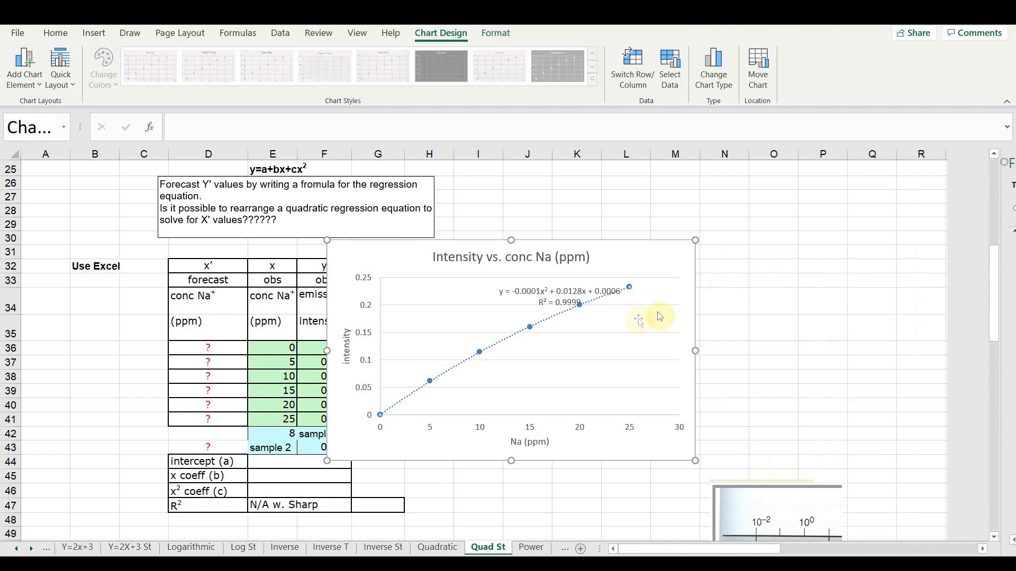
- Move the trendline equation into the empty area above the curve and move the chart beside the data table
click(638, 319)
click(556, 294)
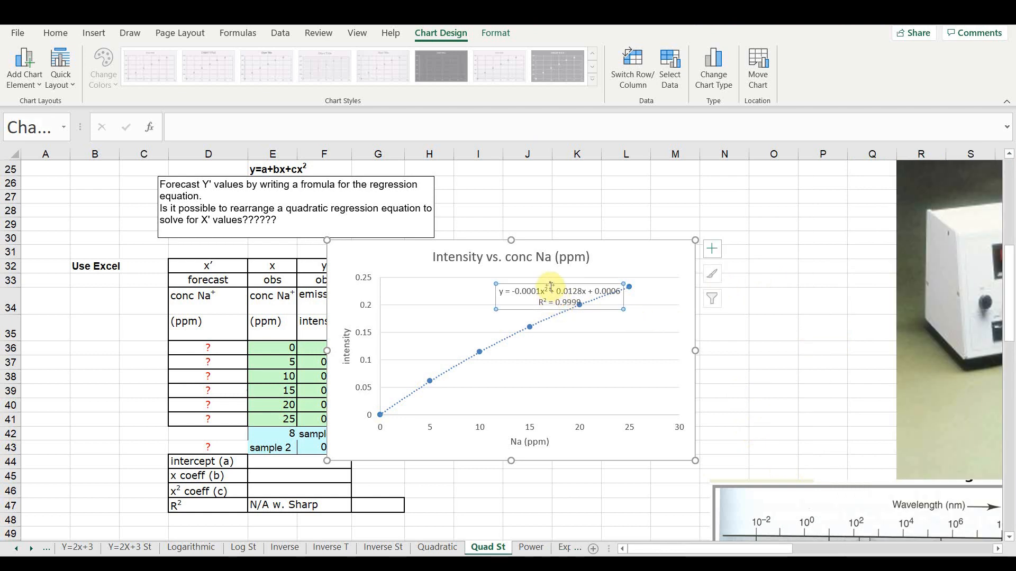
drag(551, 287, 457, 280)
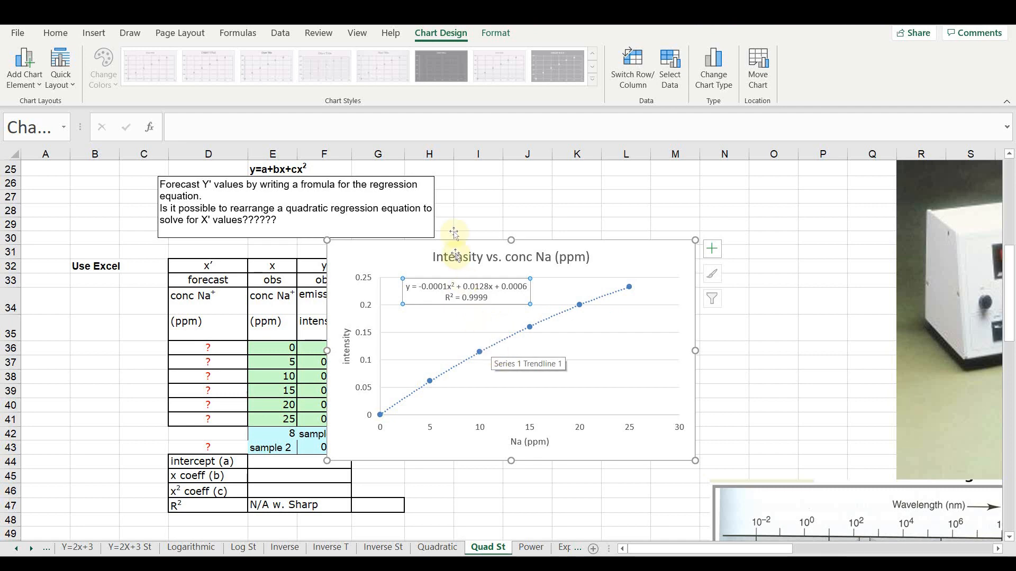
drag(422, 240, 510, 240)
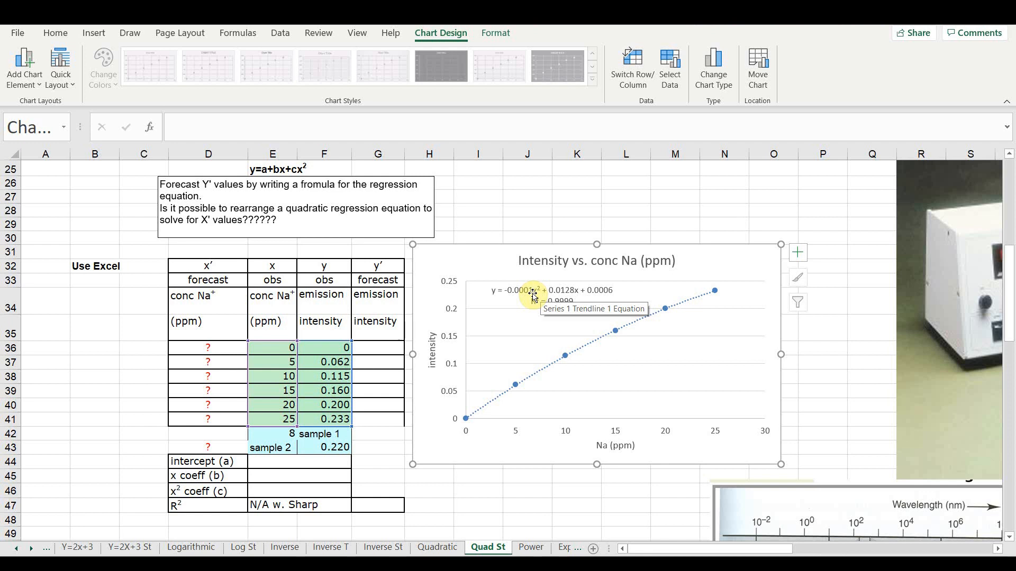
- Format the trendline equation label as Number with 6 decimal places and shift it clear of the vertical axis
right_click(533, 296)
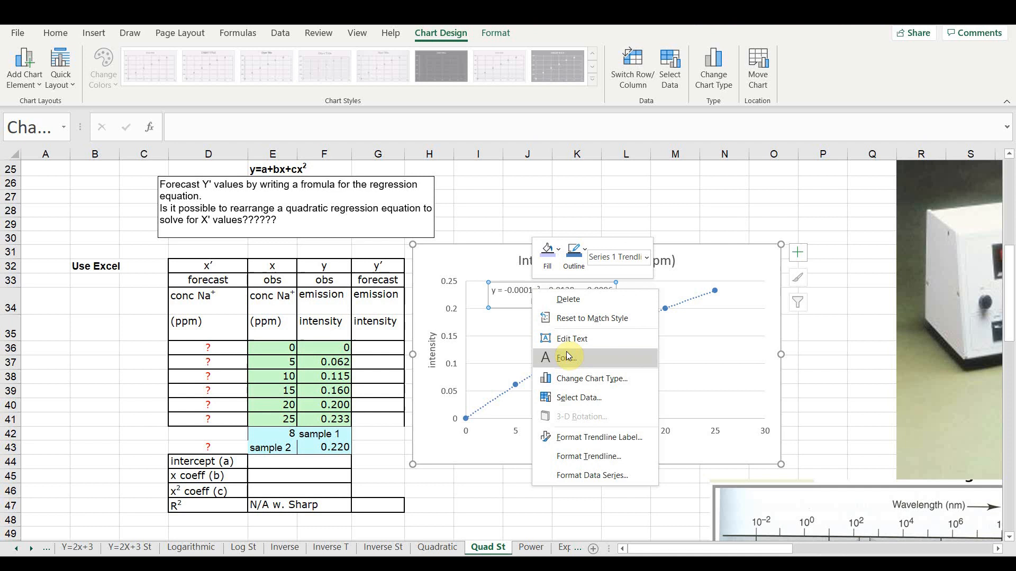
click(581, 437)
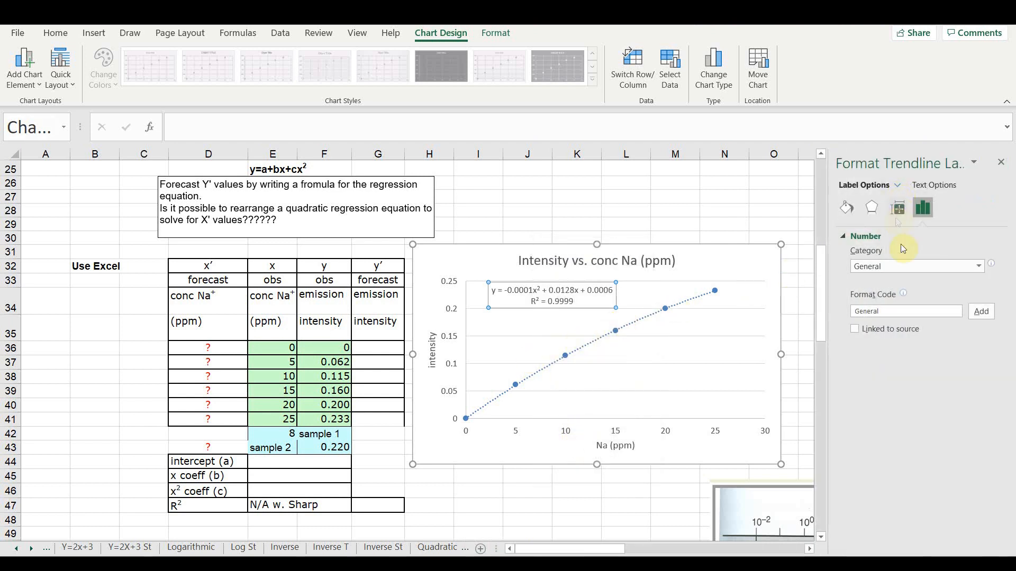
click(973, 267)
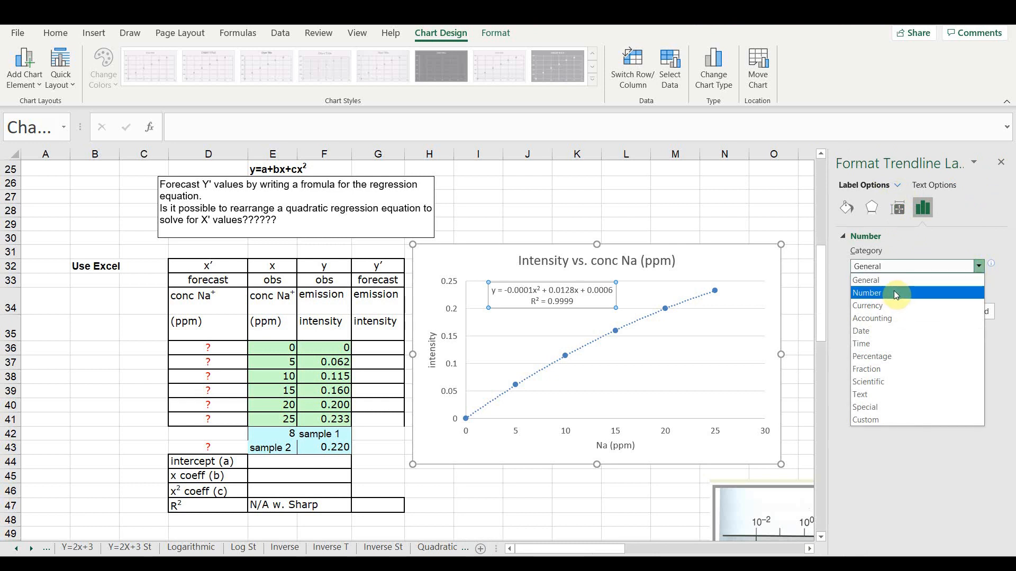
click(949, 279)
click(899, 283)
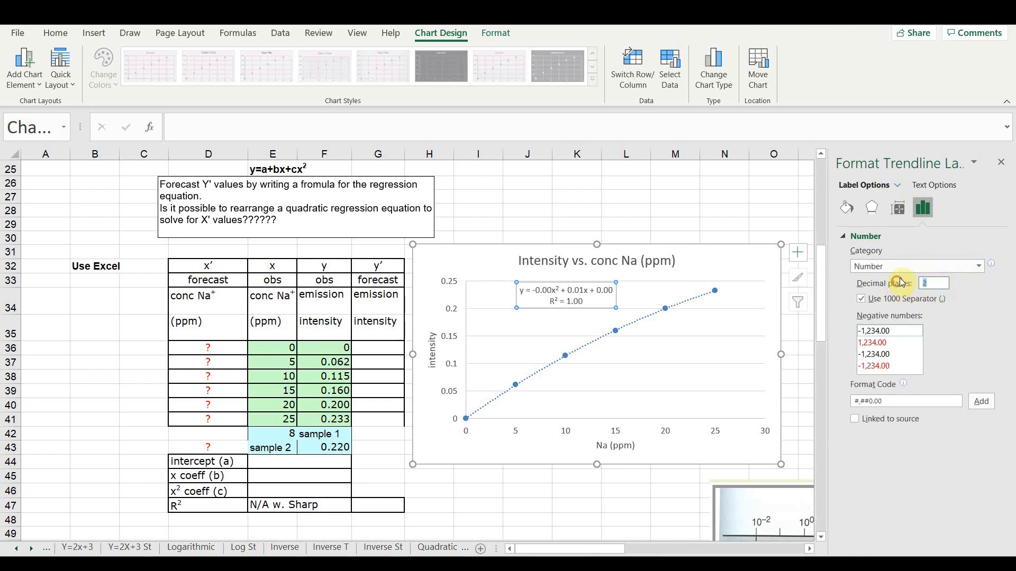
text(6)
click(1001, 161)
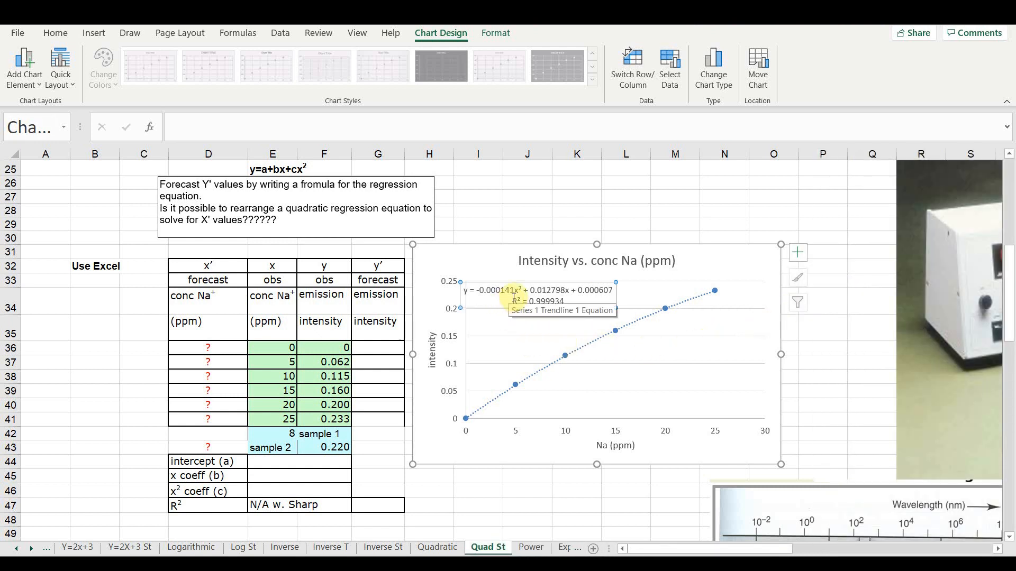
drag(499, 280, 518, 281)
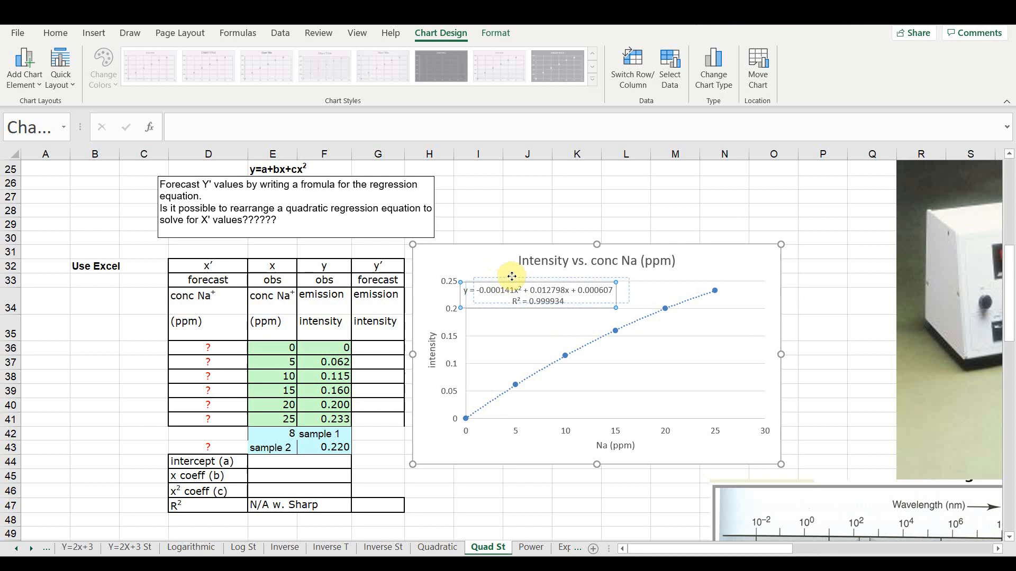
key(Escape)
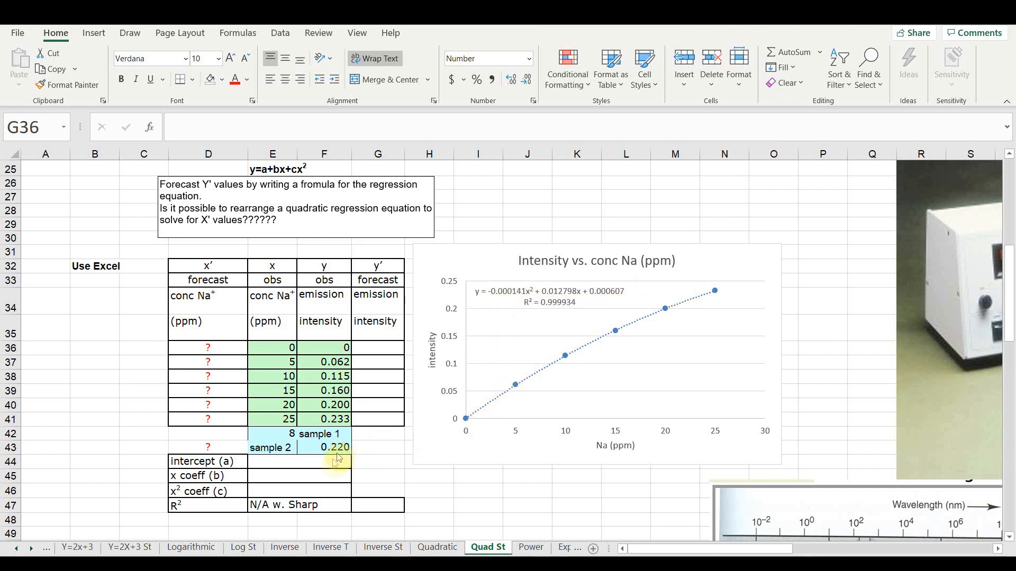
- Enter -0.000141 from the trendline equation as the x² coefficient (c) in cell E46
key(shift+Down)
key(shift+Down)
key(shift+Down)
key(shift+Down)
key(shift+Down)
click(324, 490)
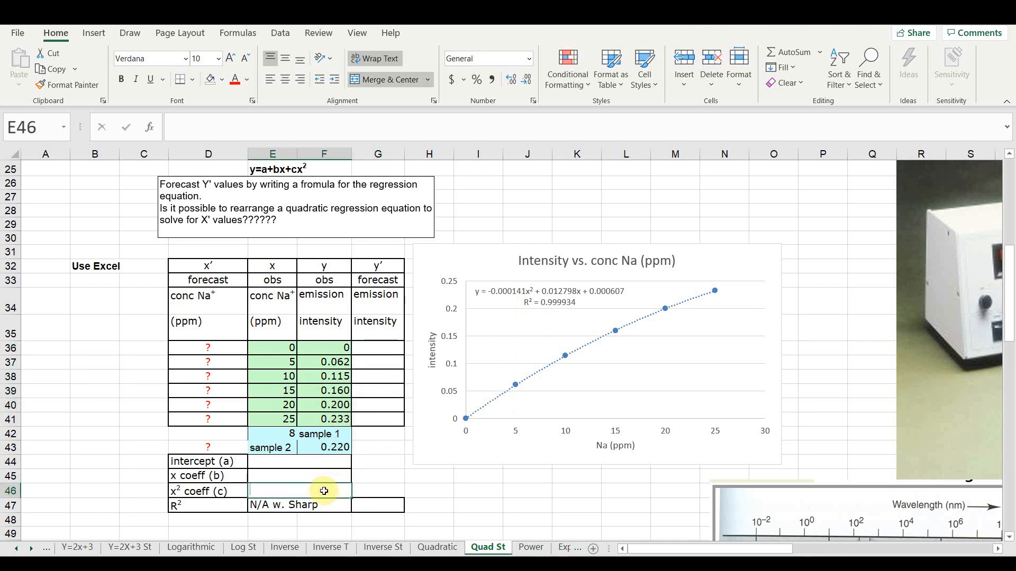
text(-0.000141)
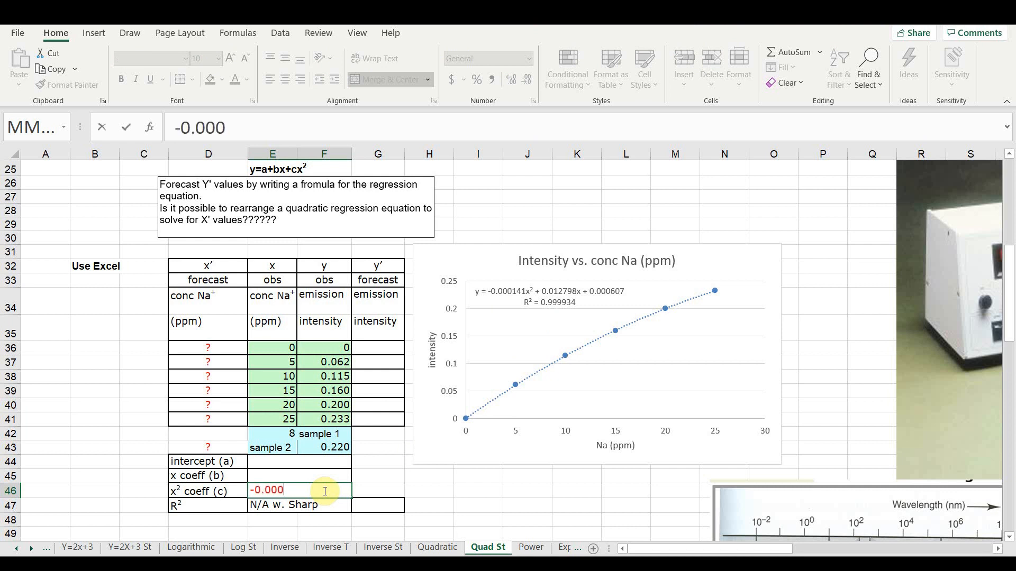
- Enter 0.012798 as the x coefficient (b) in E45 and 0.000607 as the intercept (a) in E44
click(328, 475)
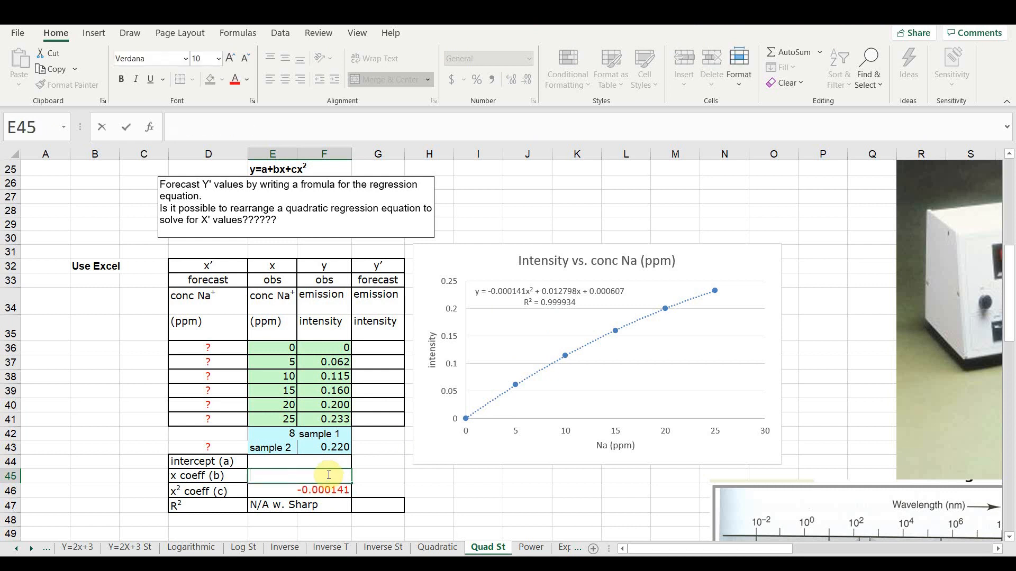
text(0.012798)
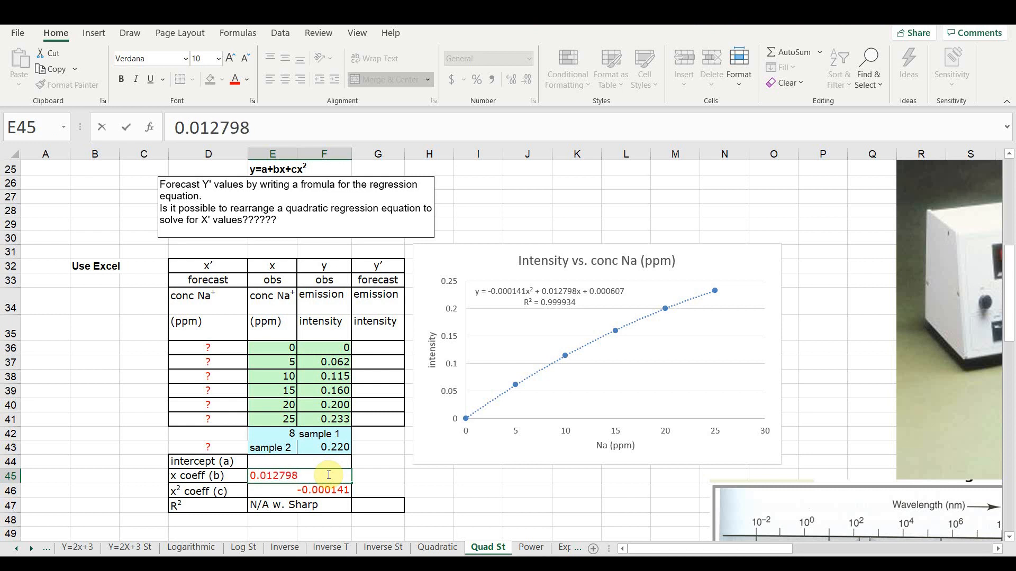
key(Up)
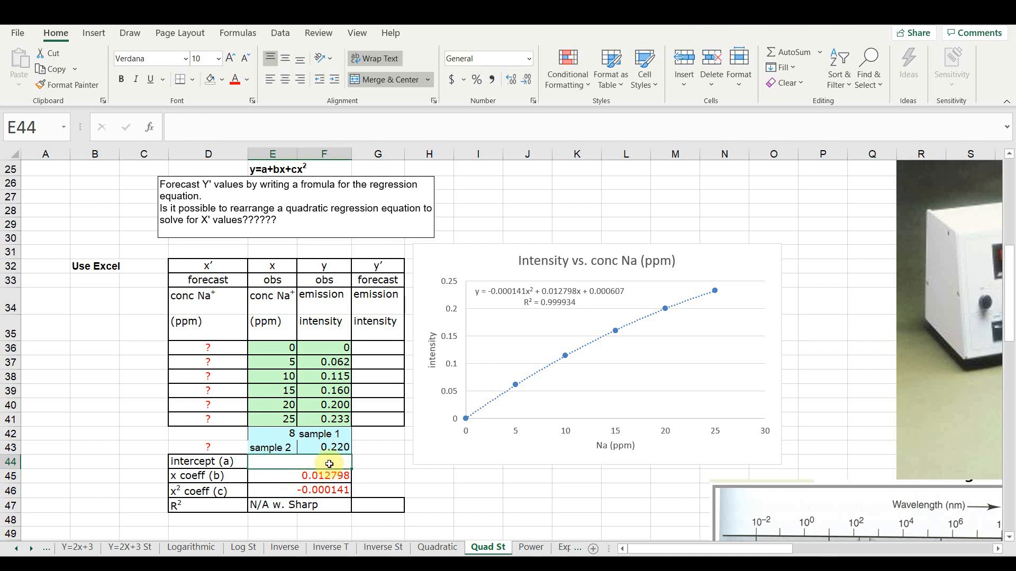
text(0.00)
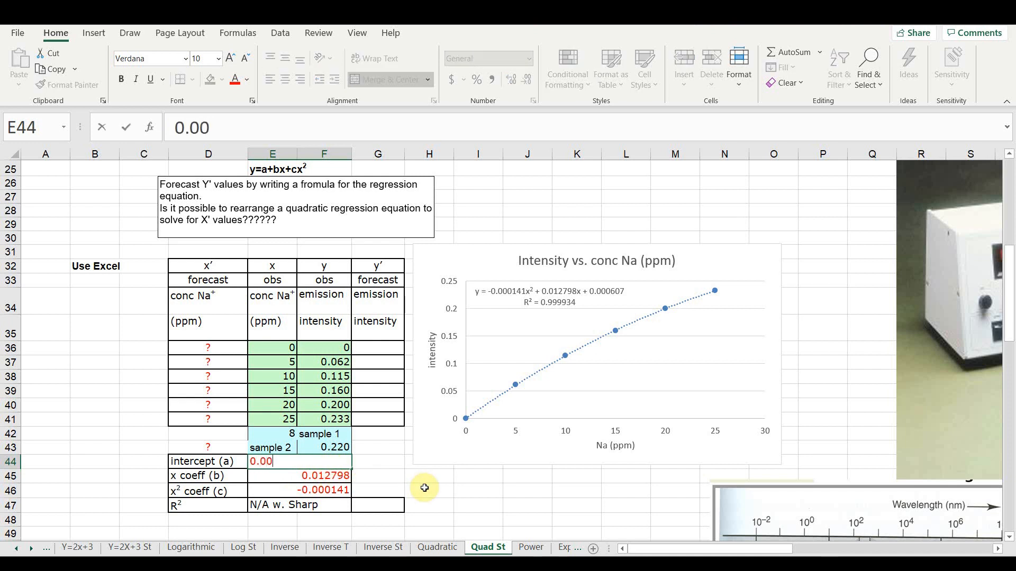
text(0607)
key(Return)
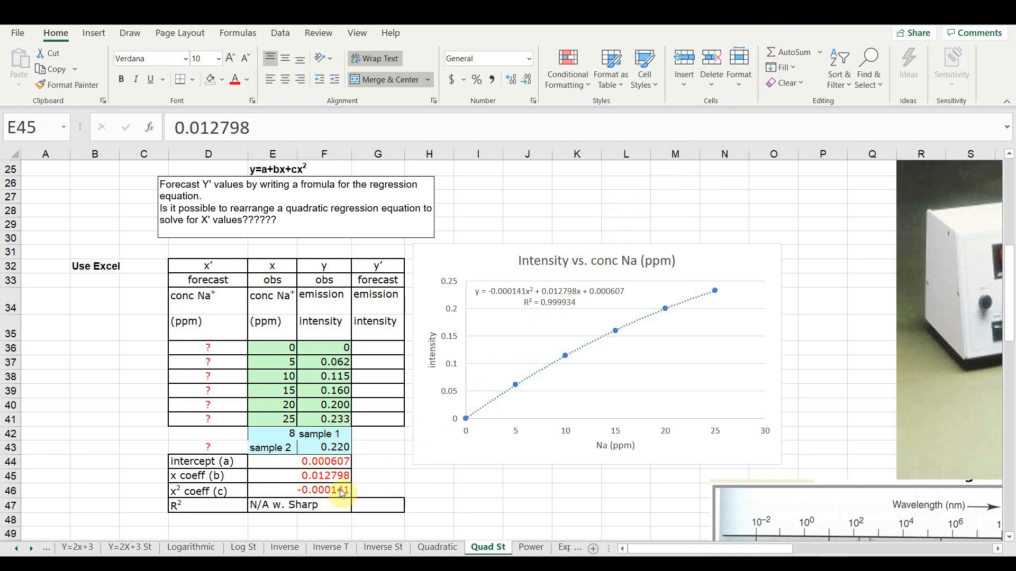
- Begin the forecast emission formula in G36 with the squared term =$E$46*E36^2, keeping the coefficient reference absolute
click(378, 347)
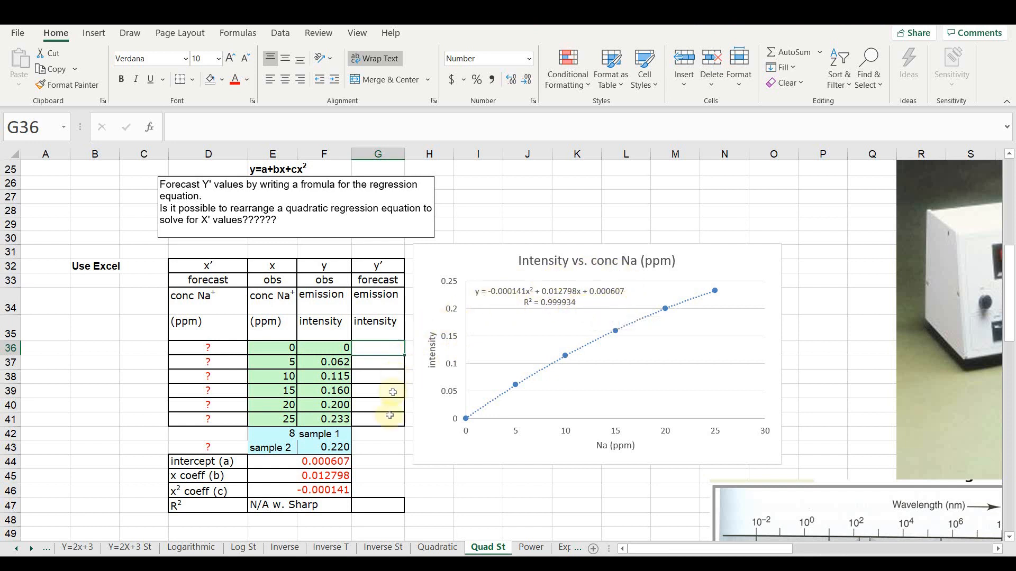
text(=)
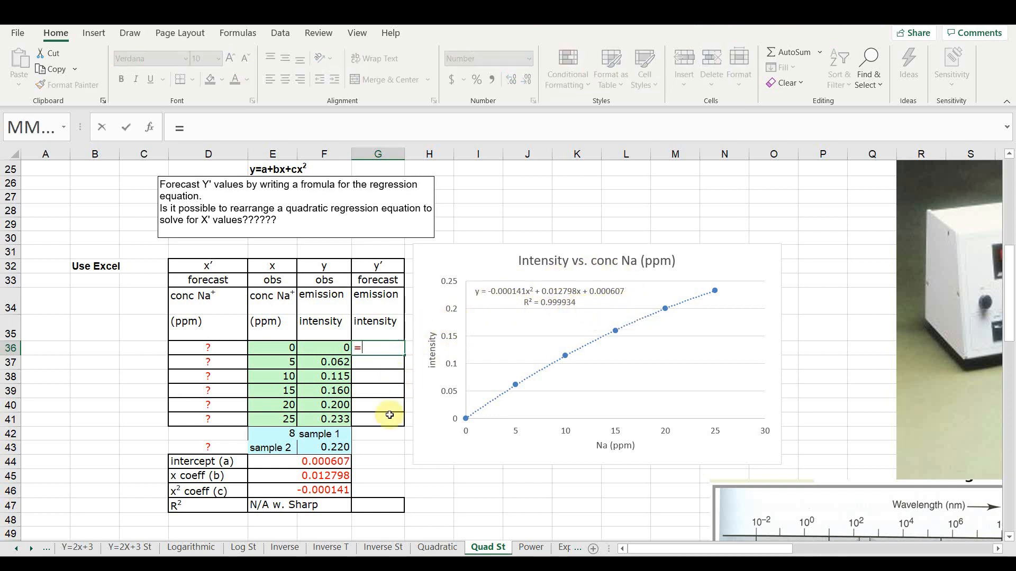
click(330, 490)
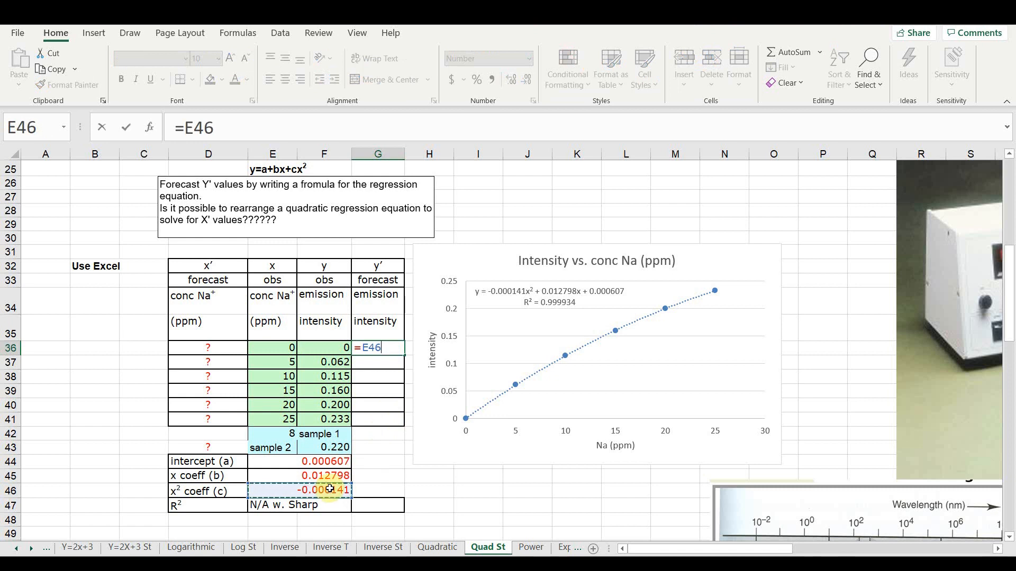
key(F4)
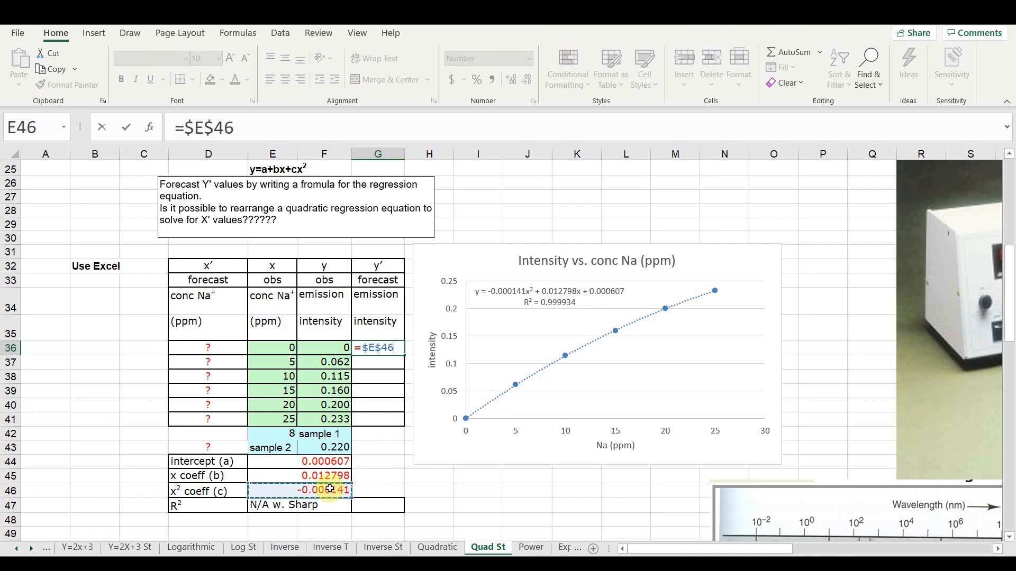
text(*)
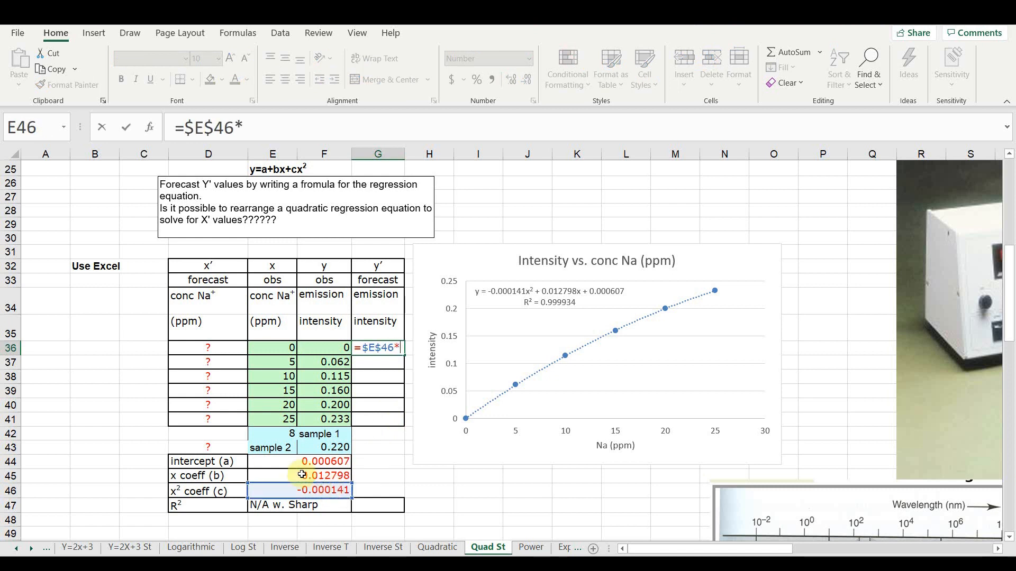
click(270, 348)
text(^2+)
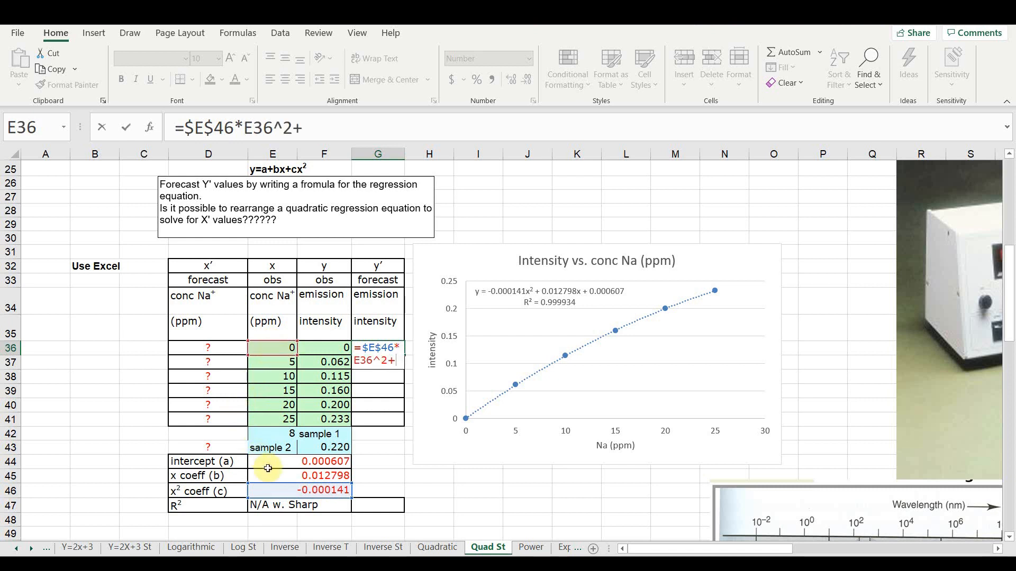
- Complete the G36 formula by adding the linear term $E$45*E36 and the intercept $E$44, both coefficients absolute
click(269, 474)
key(F4)
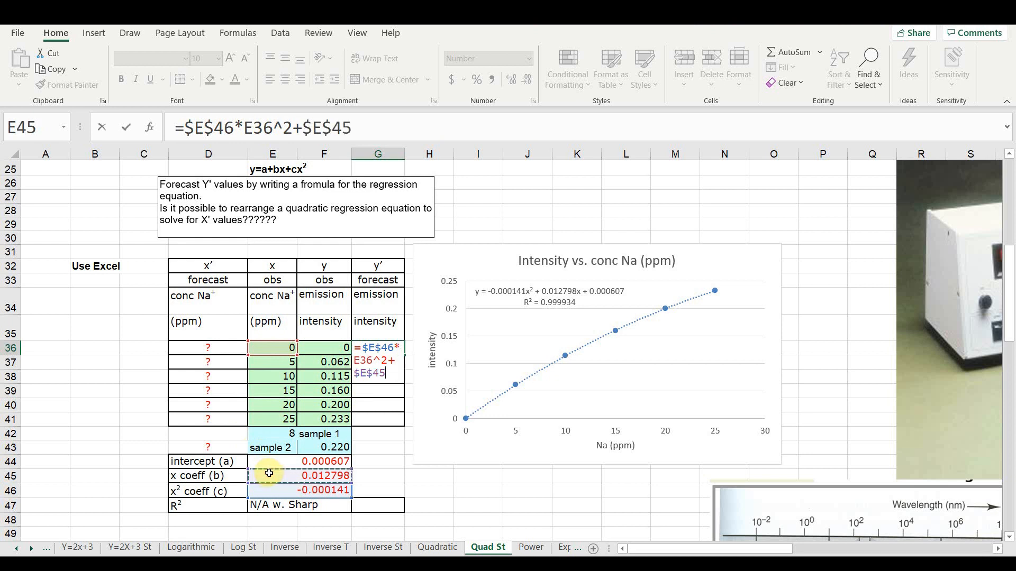
text(*)
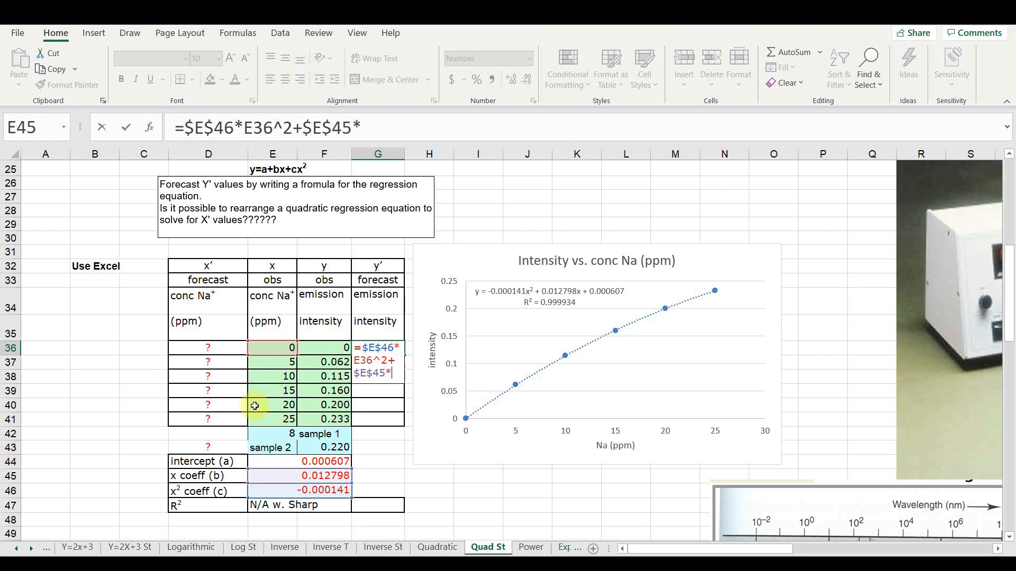
click(273, 351)
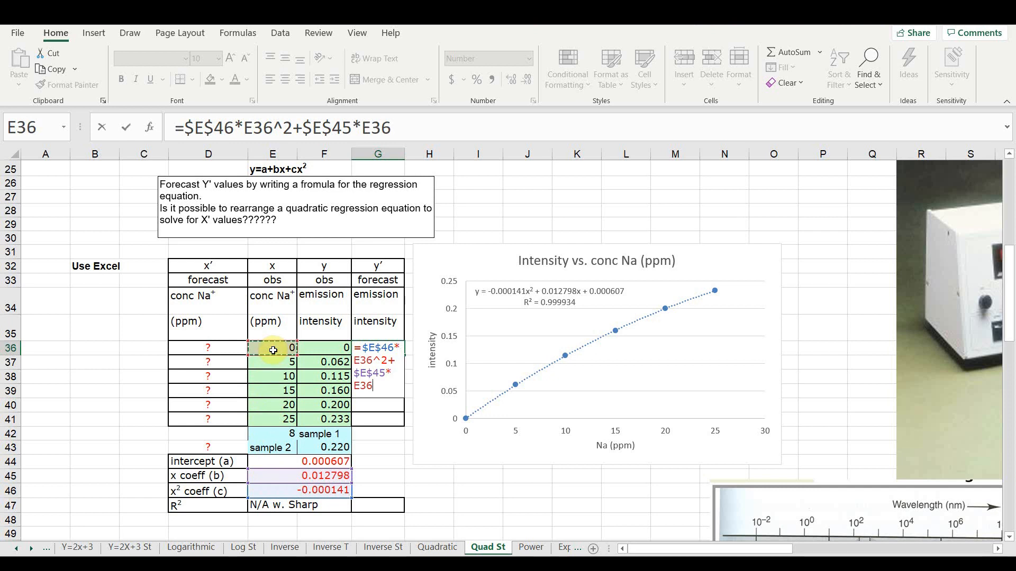
text(+)
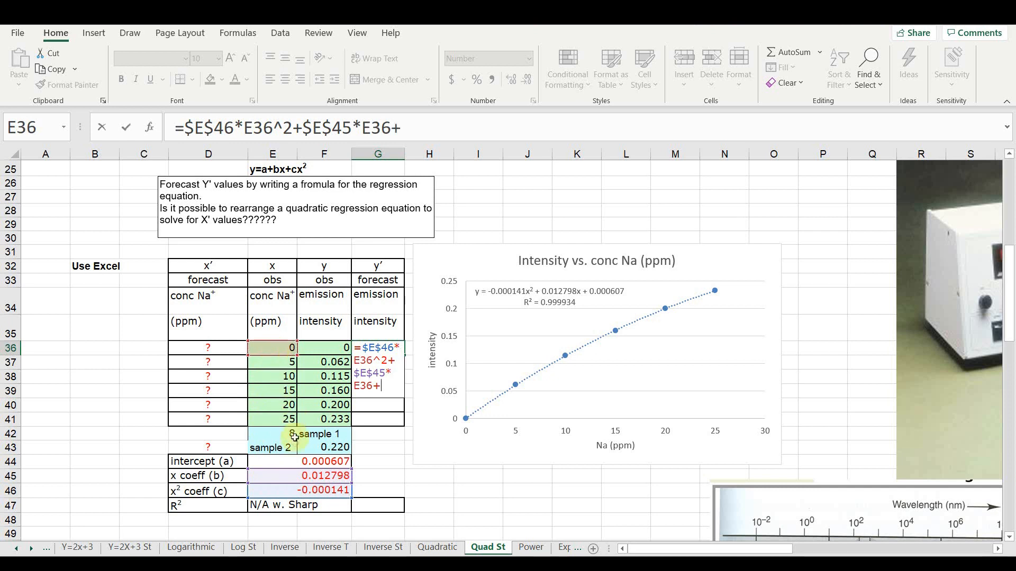
click(297, 458)
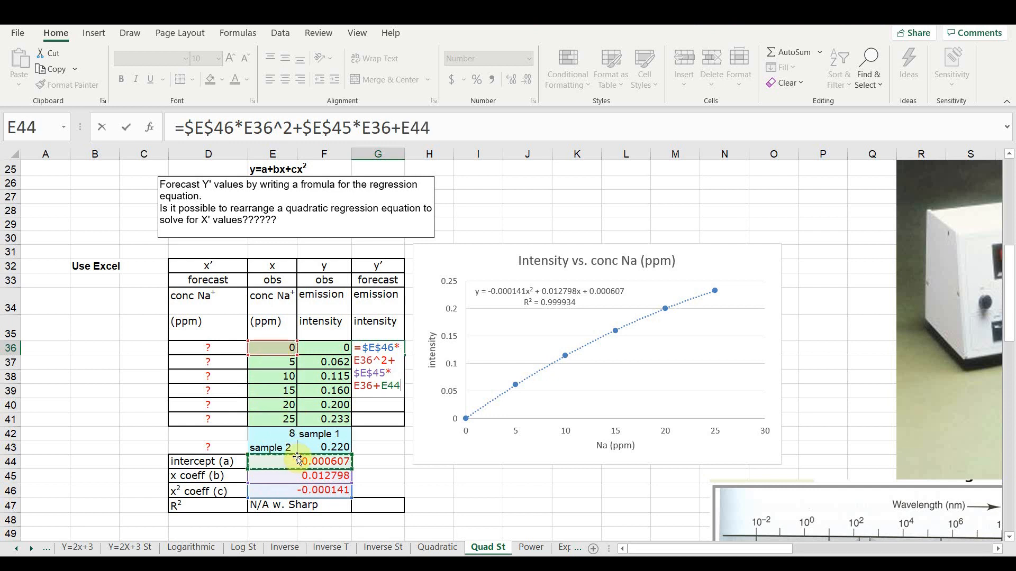
key(F4)
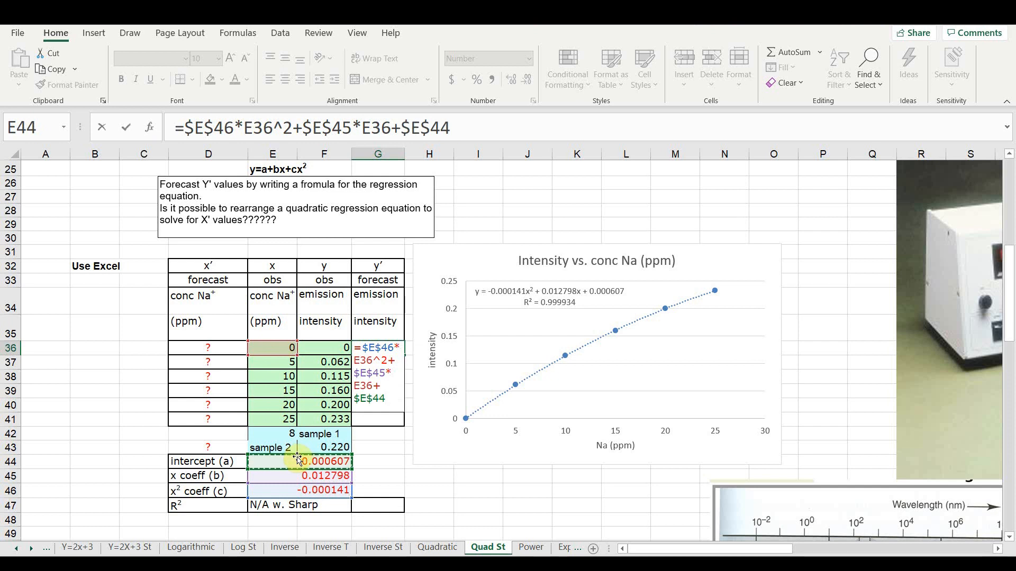
key(Return)
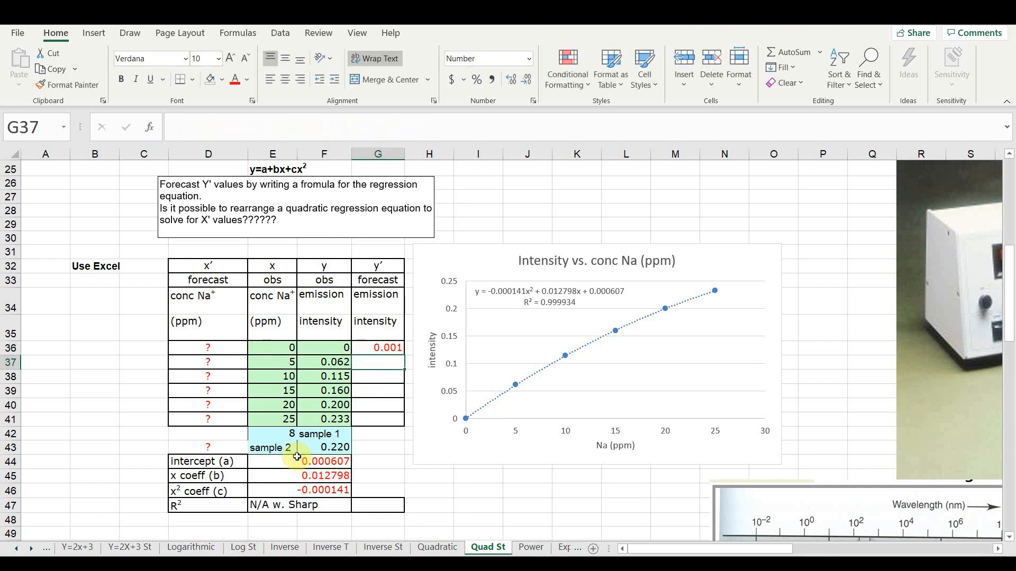
- Copy the forecast intensity formula from G36 down through G41
click(383, 346)
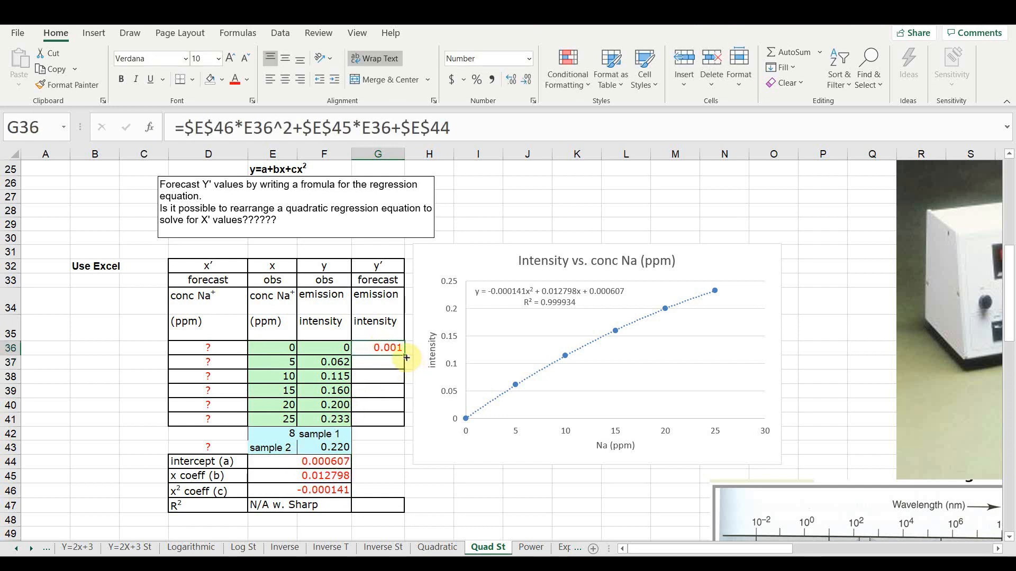
drag(404, 354, 399, 420)
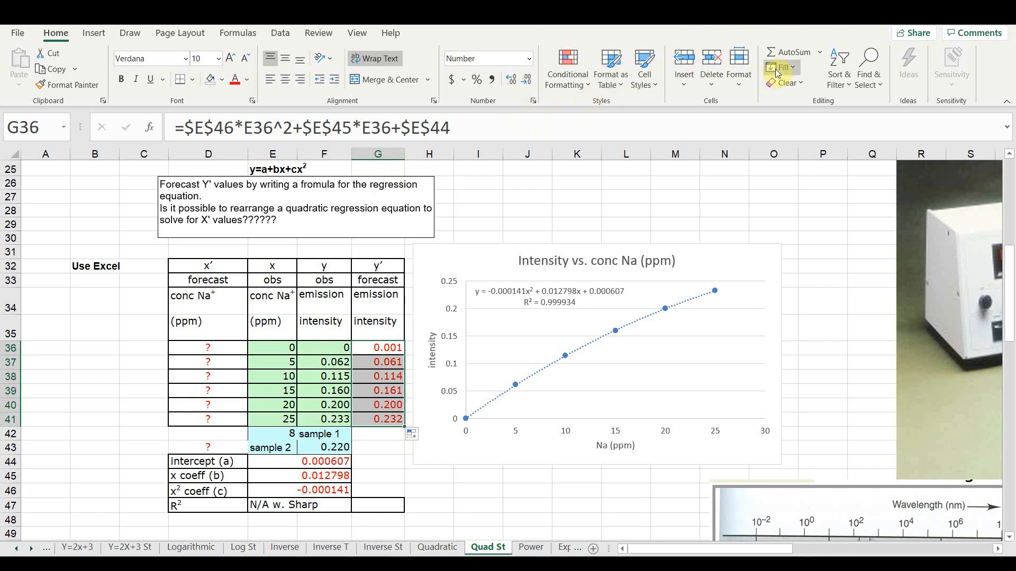
click(828, 14)
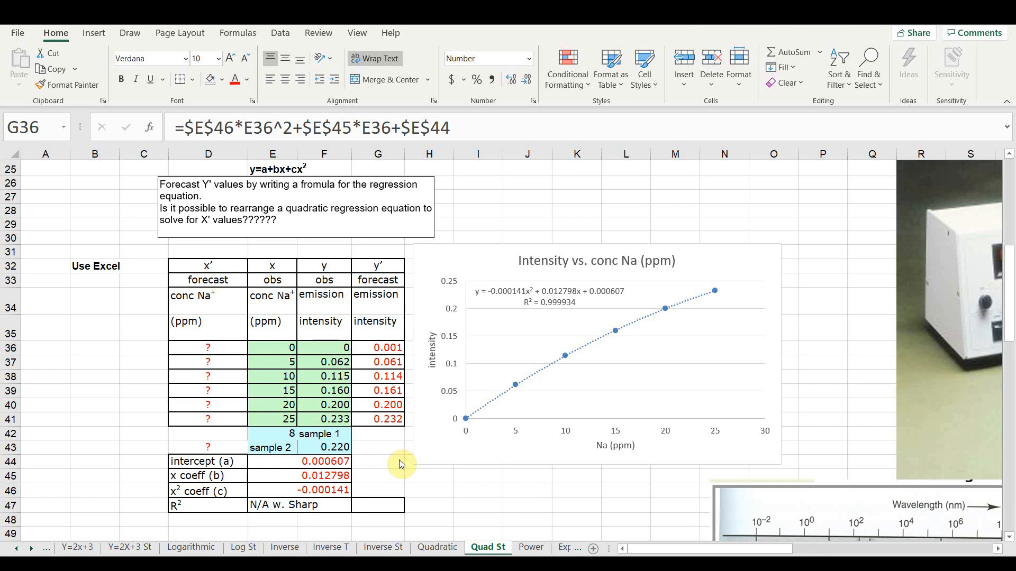
- Examine the Power St sheet's fluid flow instructions, velocity and pressure data, coefficient table, and Excel section on linearizing the power function
scroll(399, 460, down, 1)
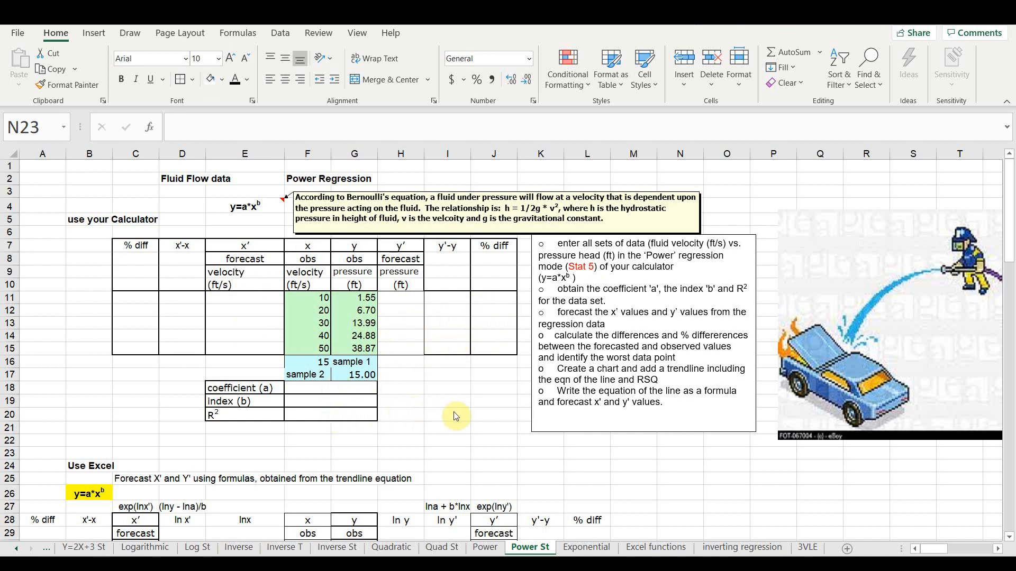
scroll(455, 416, right, 4)
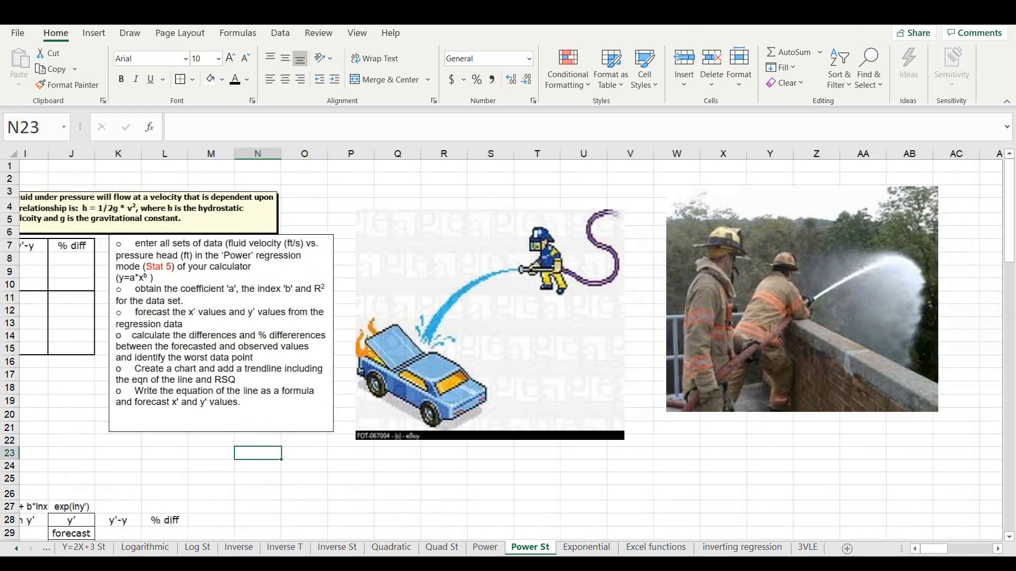
scroll(511, 344, right, 1)
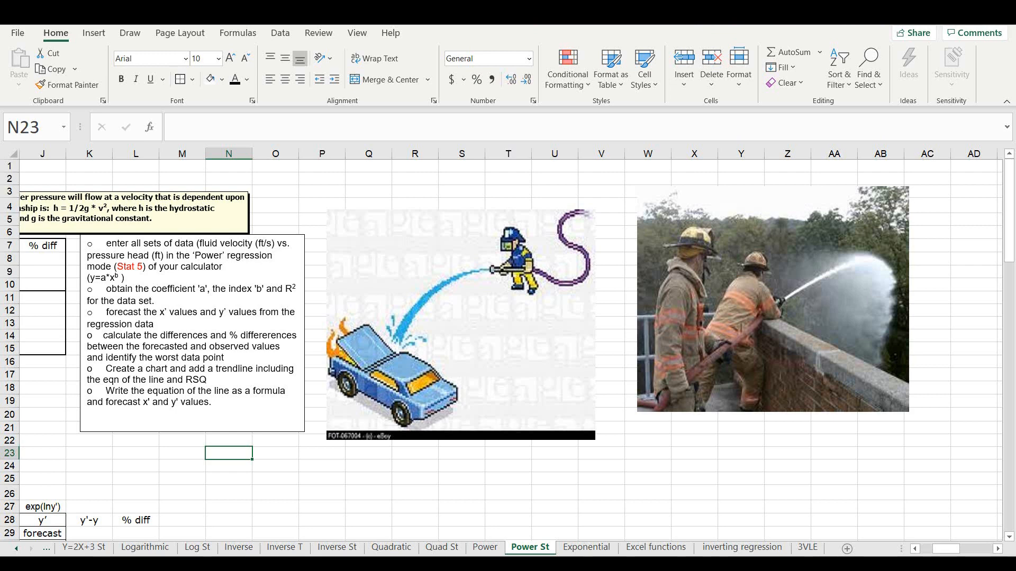
scroll(511, 344, left, 5)
ctrl+scroll(462, 382, up, 8)
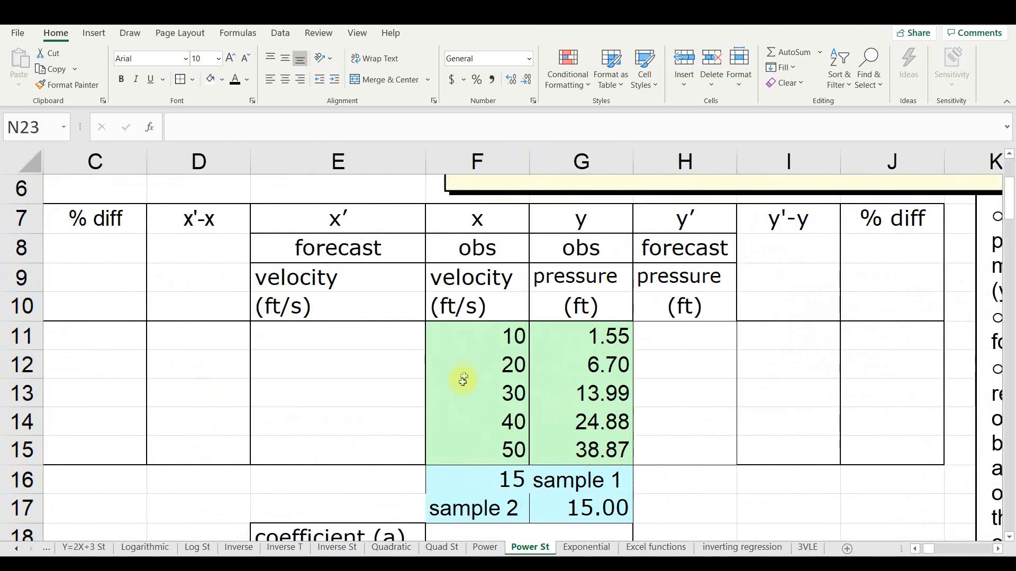
click(481, 336)
click(472, 363)
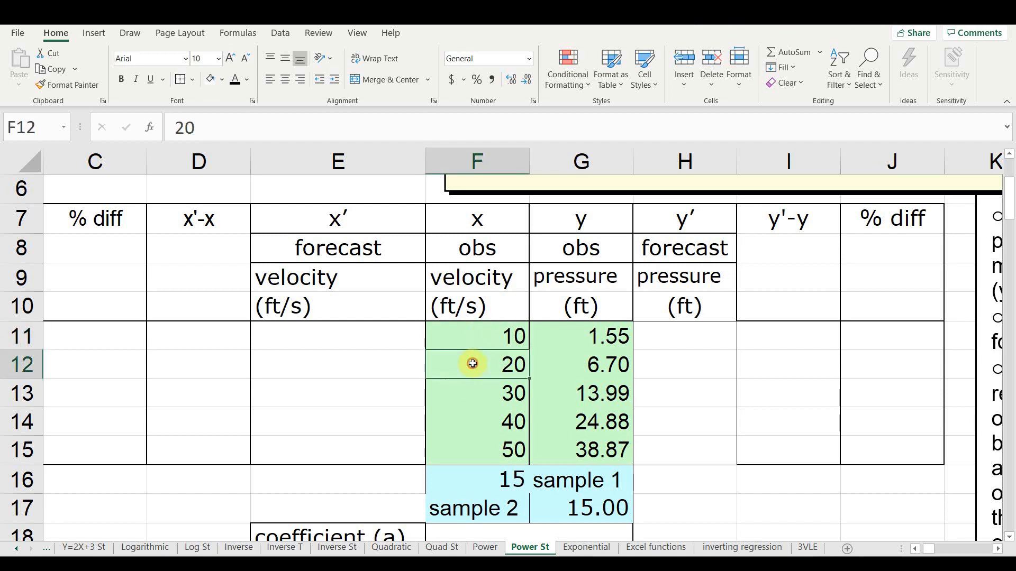
click(581, 337)
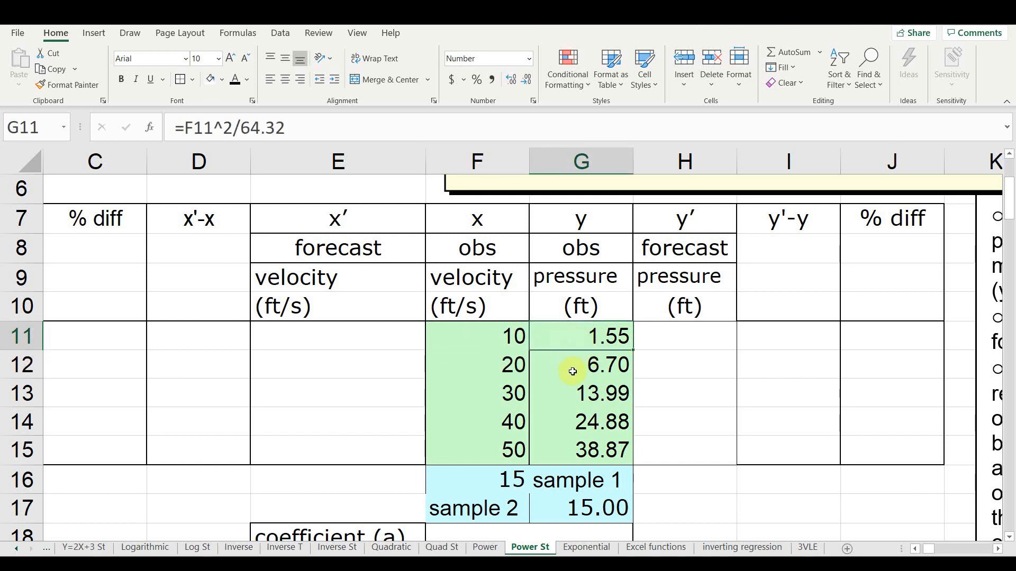
click(575, 309)
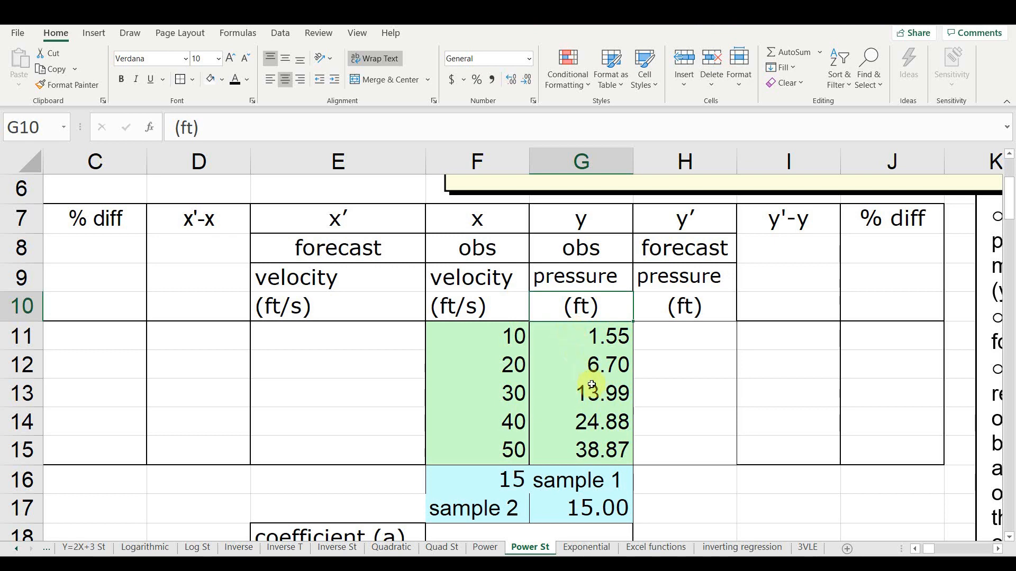
scroll(545, 381, up, 1)
scroll(503, 365, up, 1)
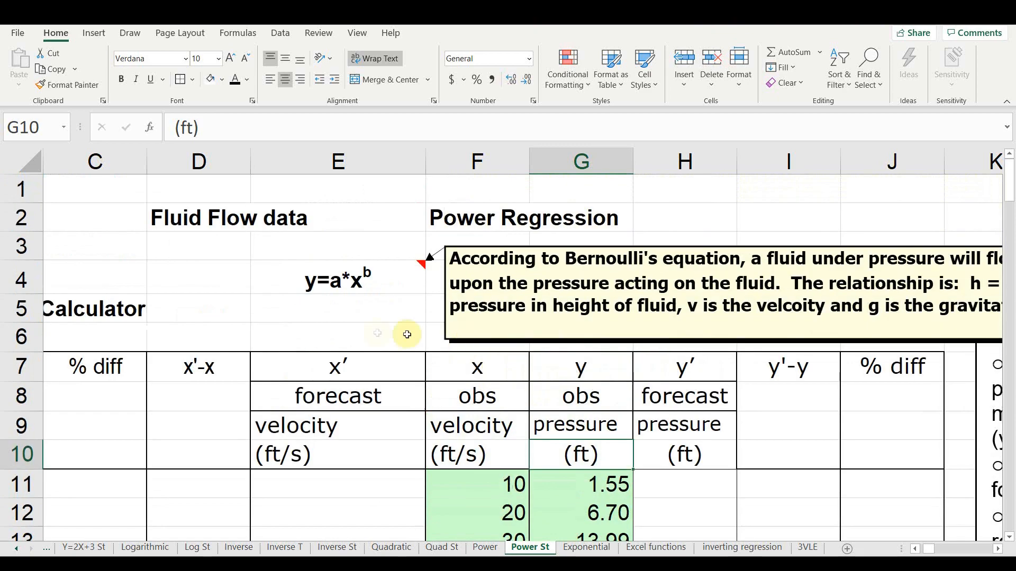
scroll(370, 330, down, 3)
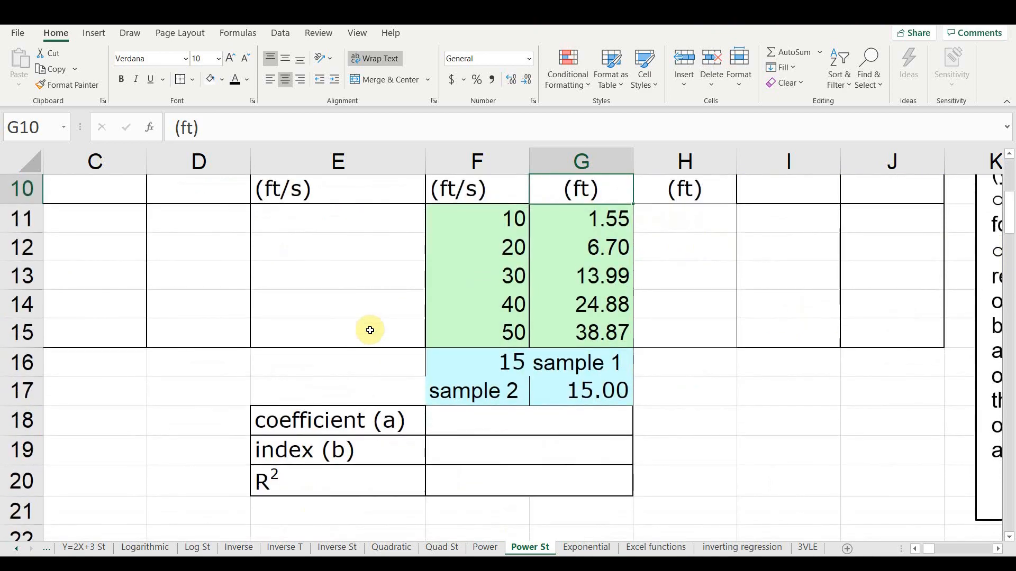
scroll(370, 330, up, 2)
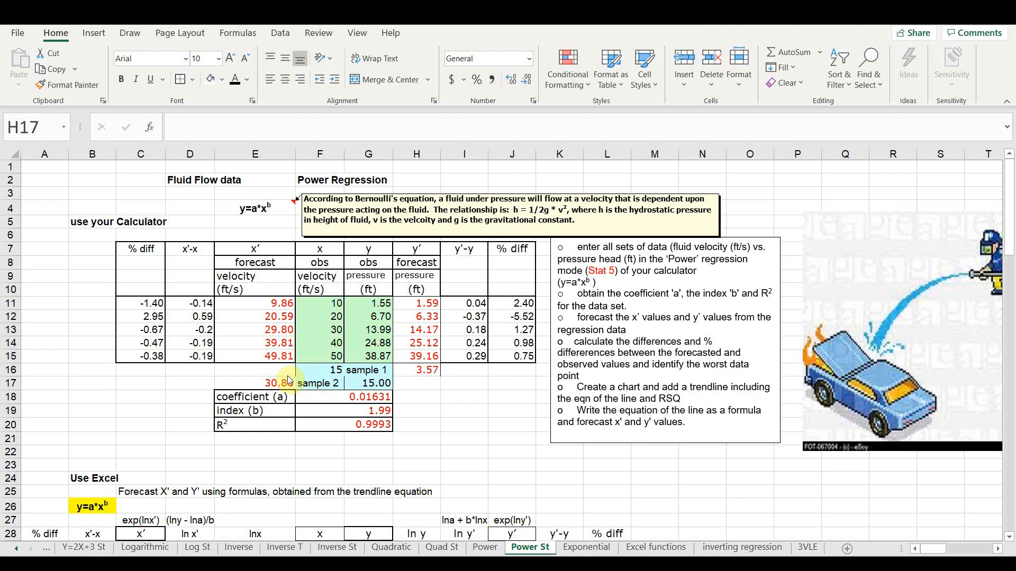
scroll(523, 322, down, 6)
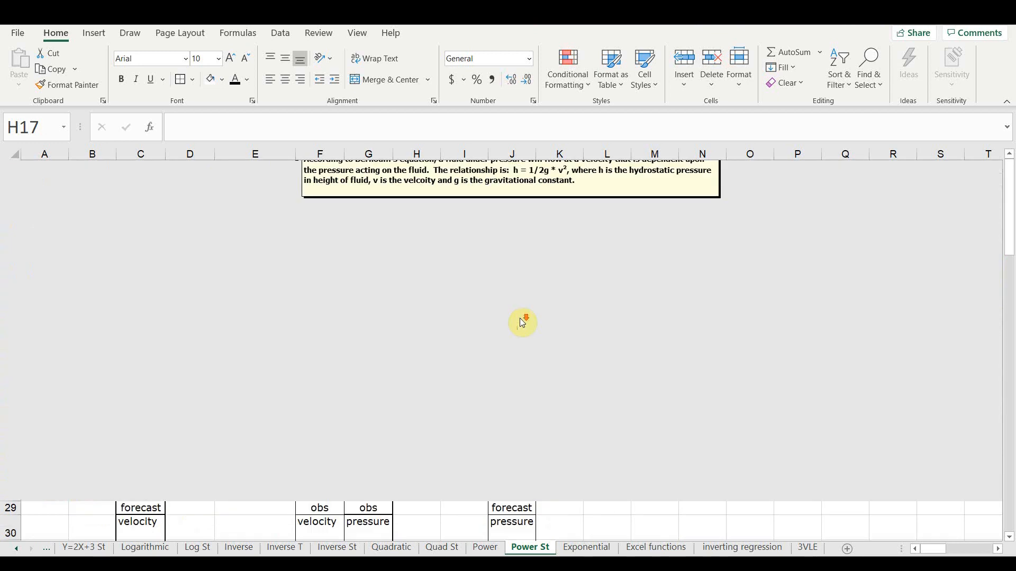
scroll(522, 322, down, 1)
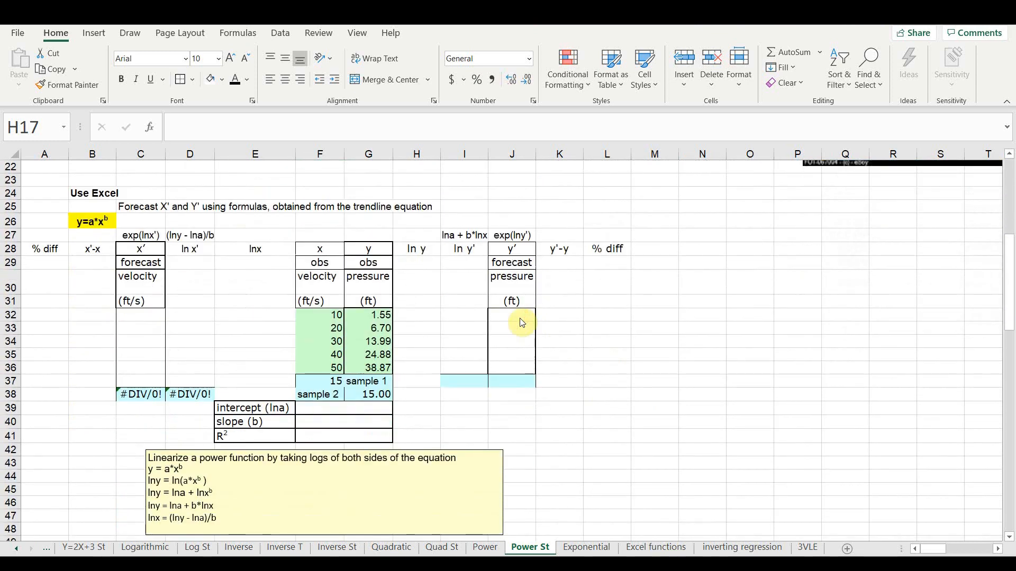
- Insert a markers-only scatter chart of the observed velocity and pressure data in F32:G36 and apply Quick Layout 1
click(328, 312)
mouse_move(328, 312)
mouse_down()
mouse_move(358, 313)
mouse_move(361, 365)
mouse_up()
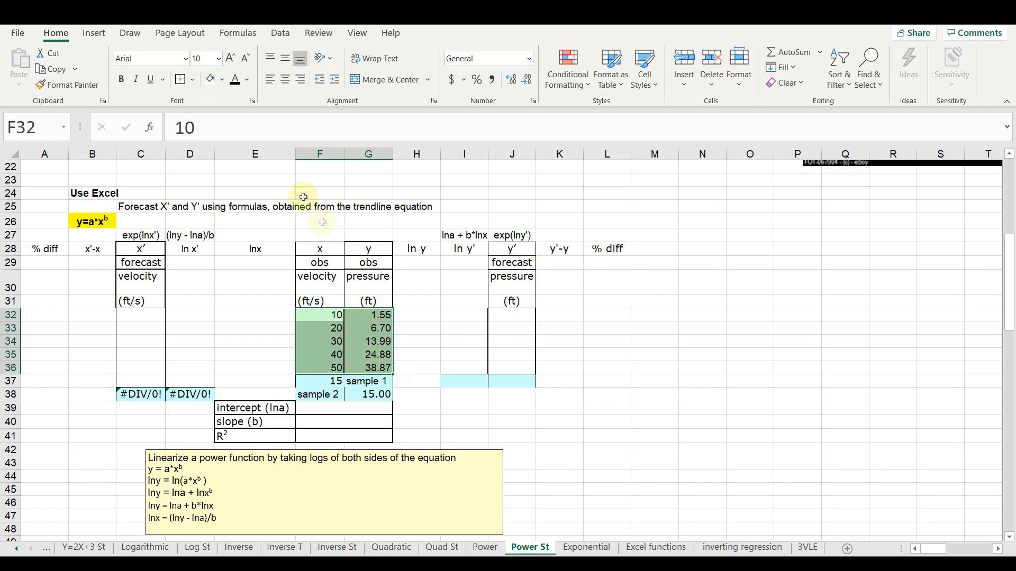
click(94, 33)
click(497, 52)
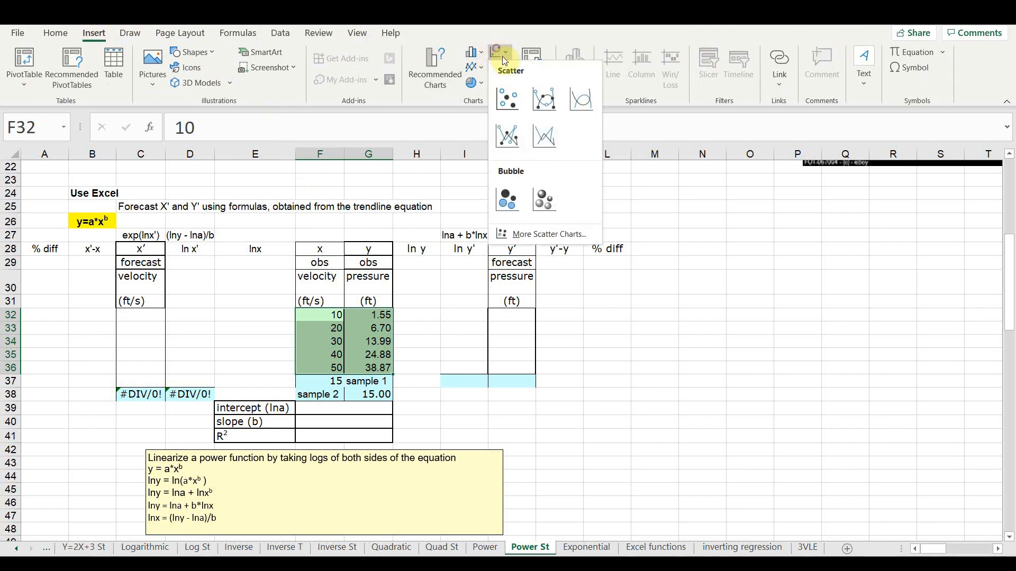
click(509, 91)
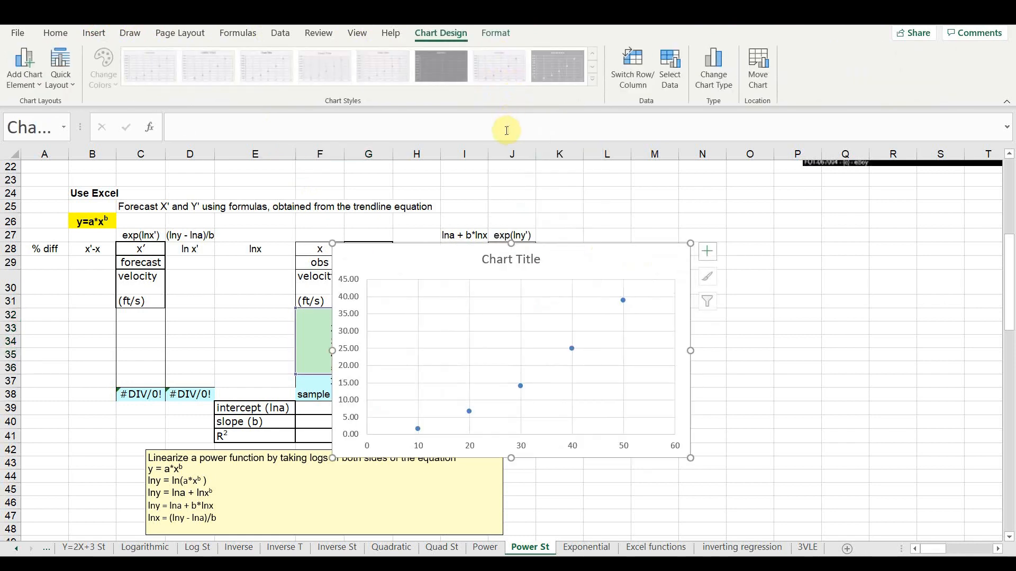
click(60, 69)
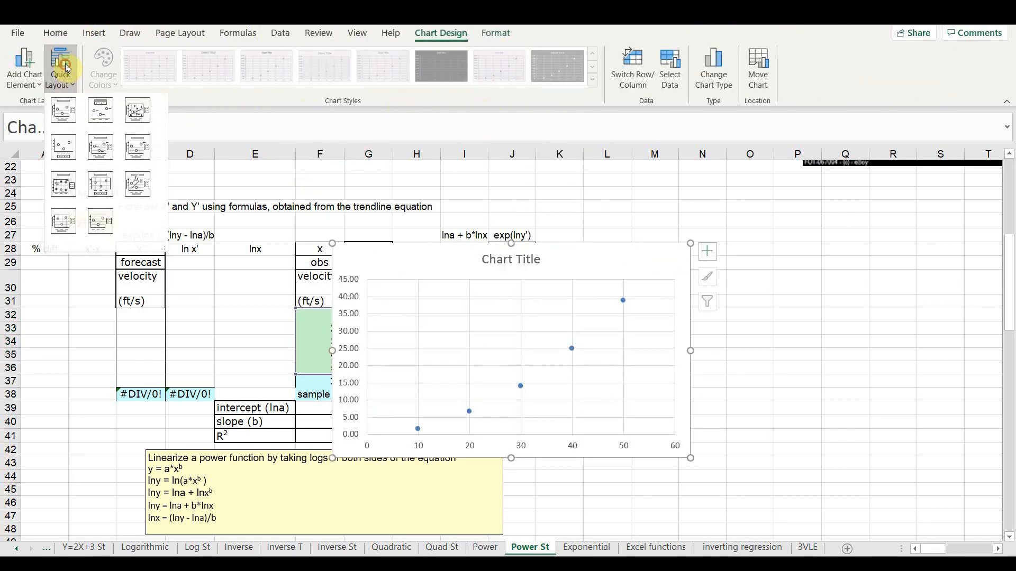
click(63, 109)
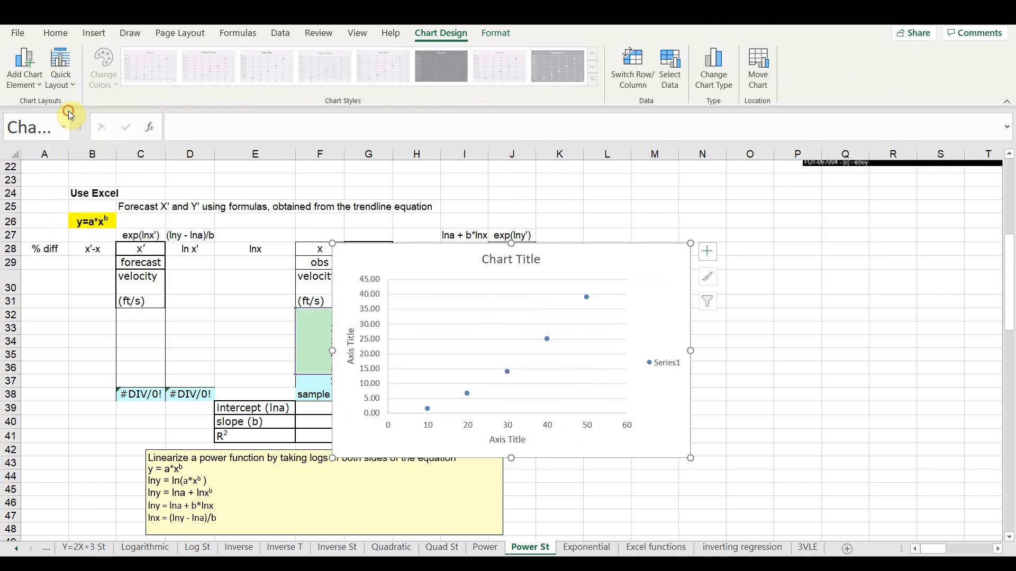
- Move the chart clear of the observed data columns and title its horizontal axis vel (ft/s)
click(504, 441)
click(503, 440)
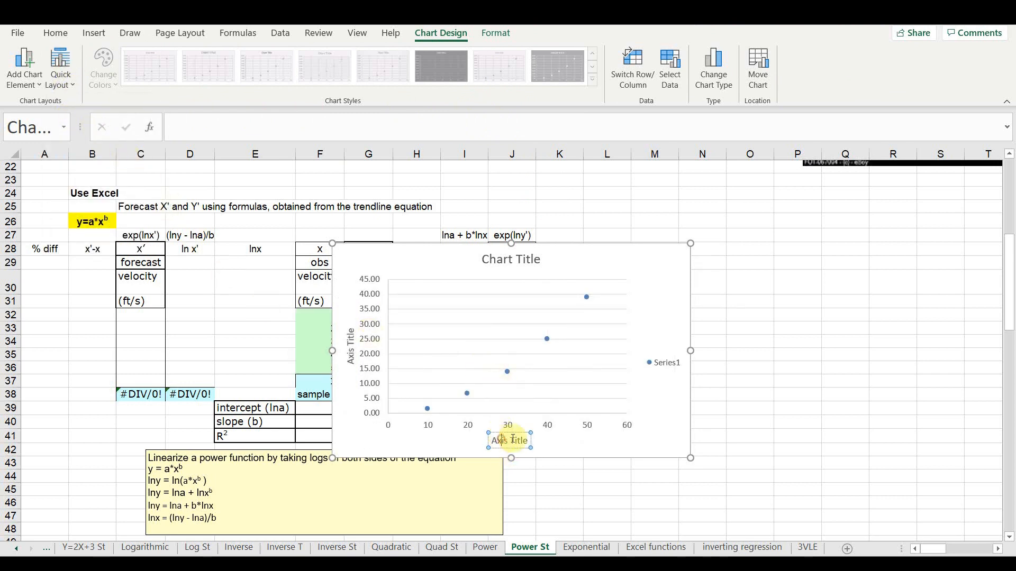
drag(590, 257, 681, 215)
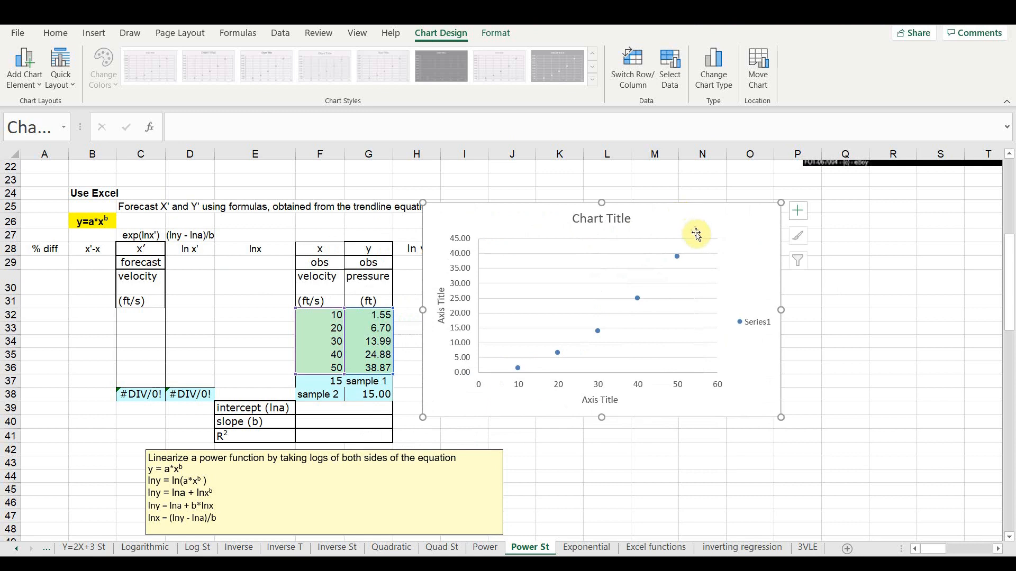
click(606, 404)
click(606, 402)
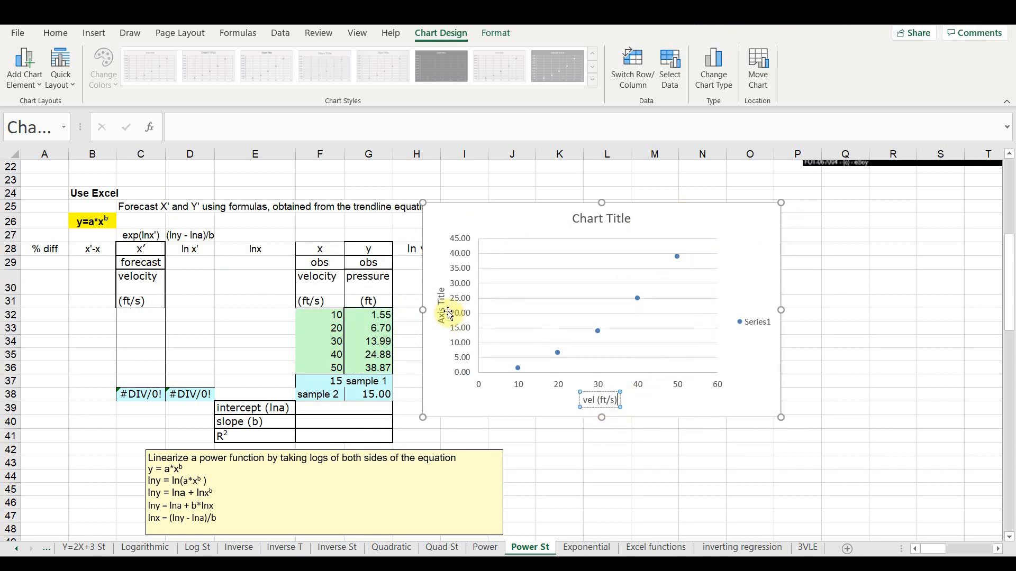
- Title the chart's vertical axis Press (ft H2O)
click(448, 314)
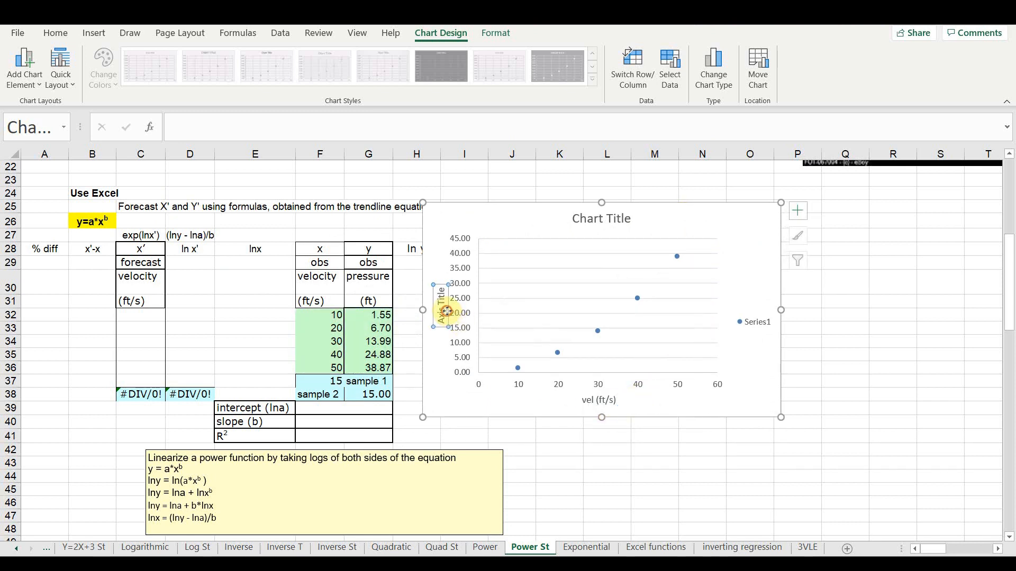
click(446, 316)
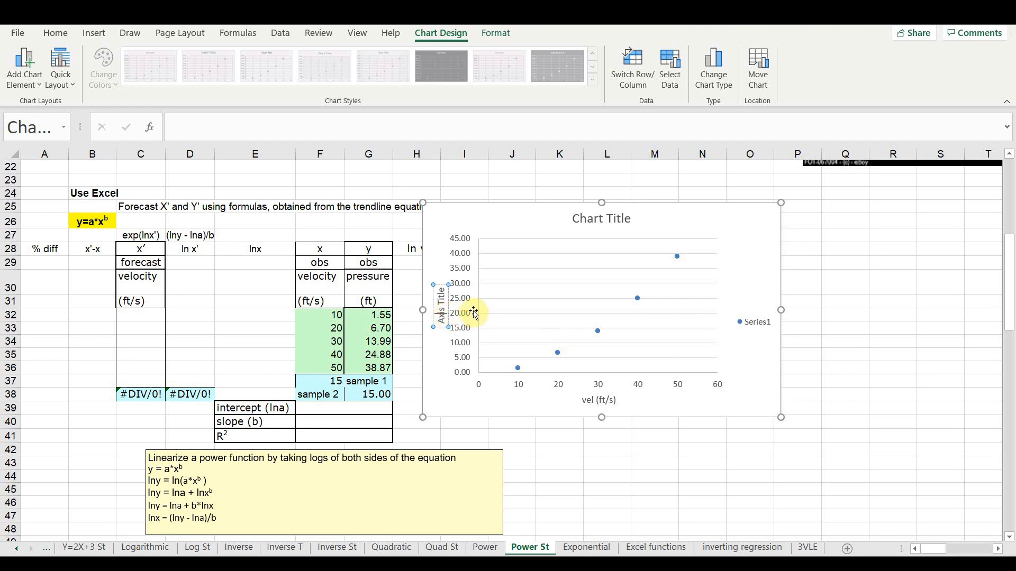
text(Press (ft)
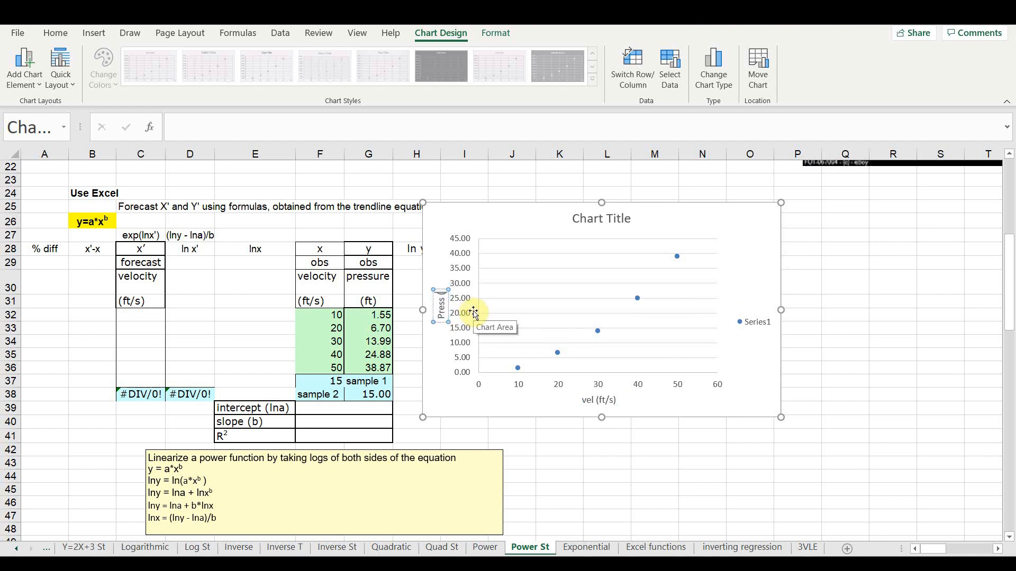
text( H2O))
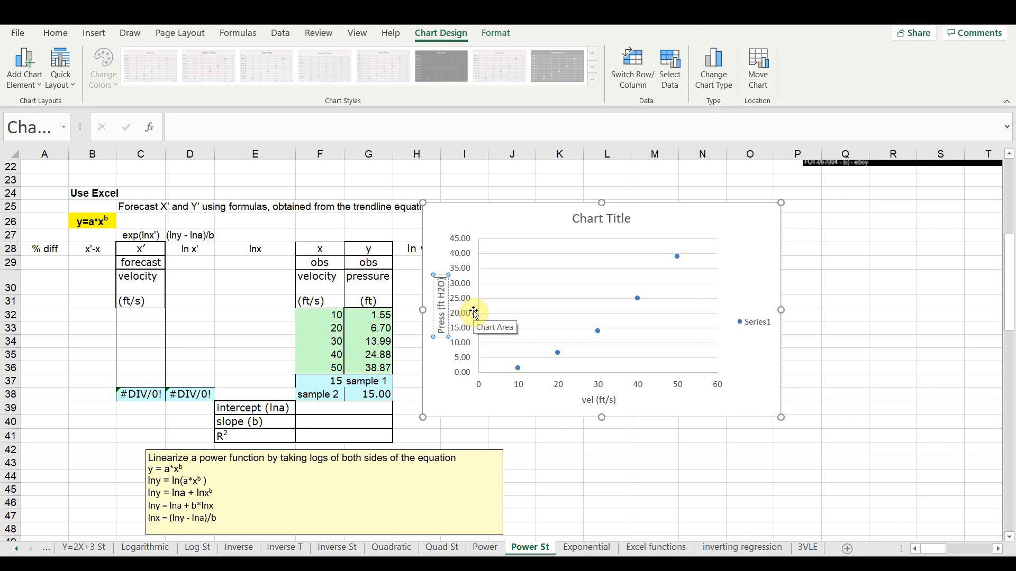
- Change the chart title to Press vs. Vel and delete the Series1 legend
click(617, 222)
click(619, 225)
triple_click(618, 223)
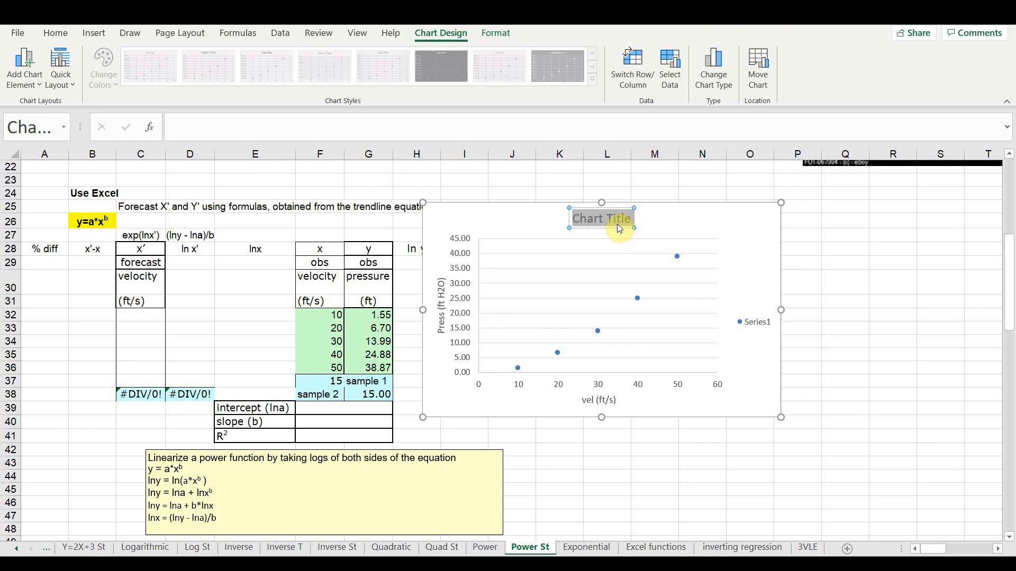
text(Pre)
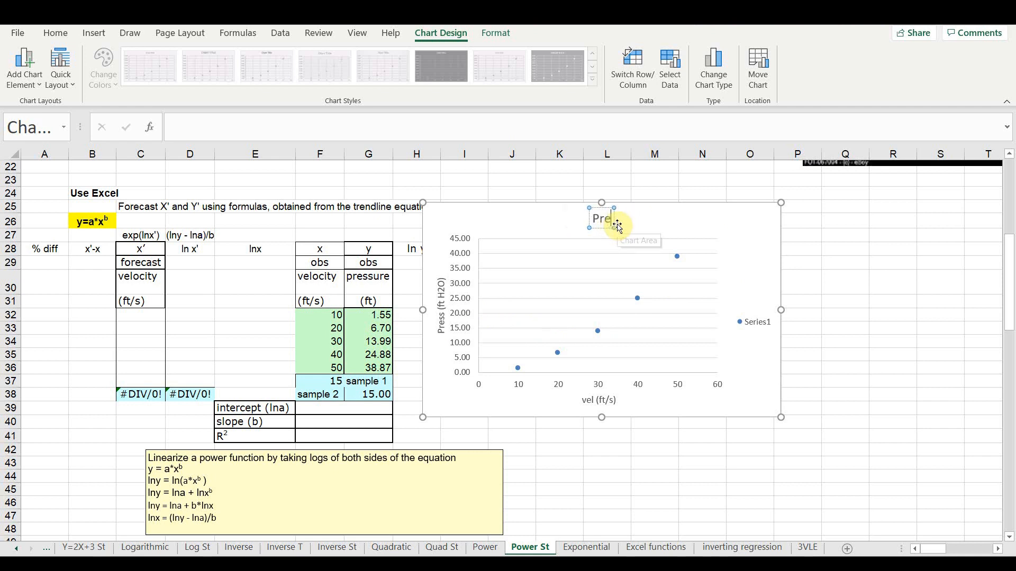
text(ss vs)
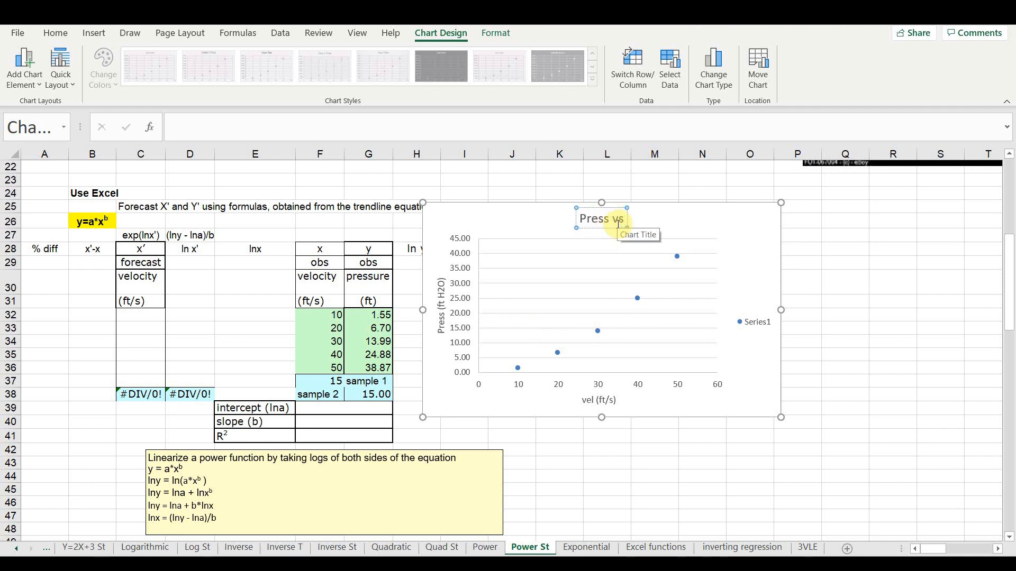
text(. Ve)
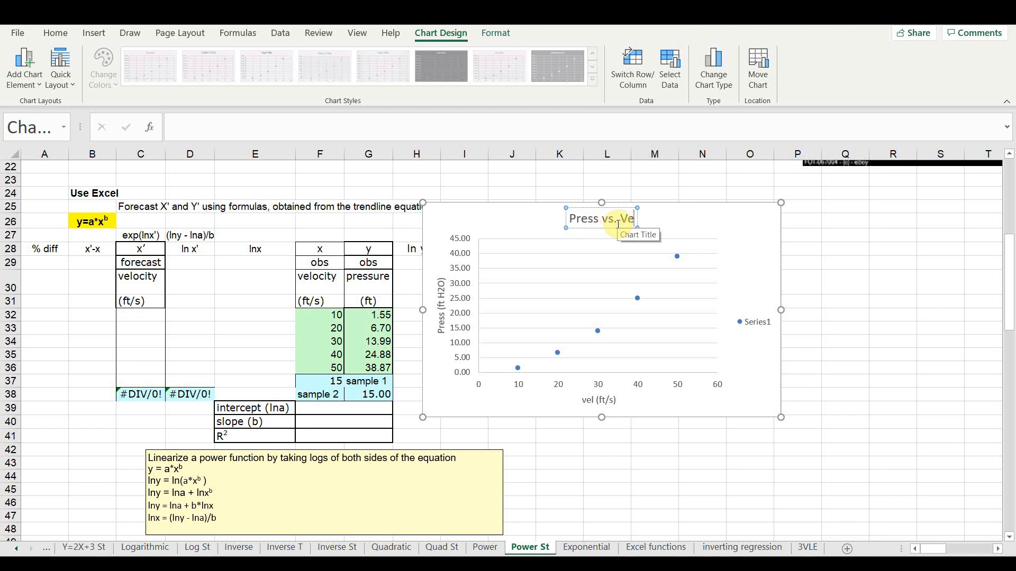
text(l)
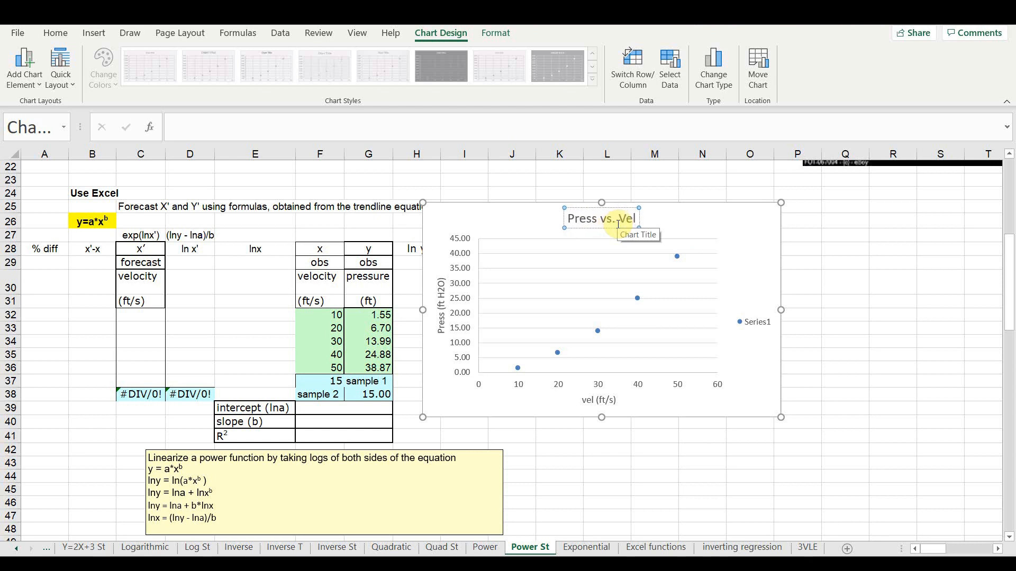
click(756, 322)
key(Delete)
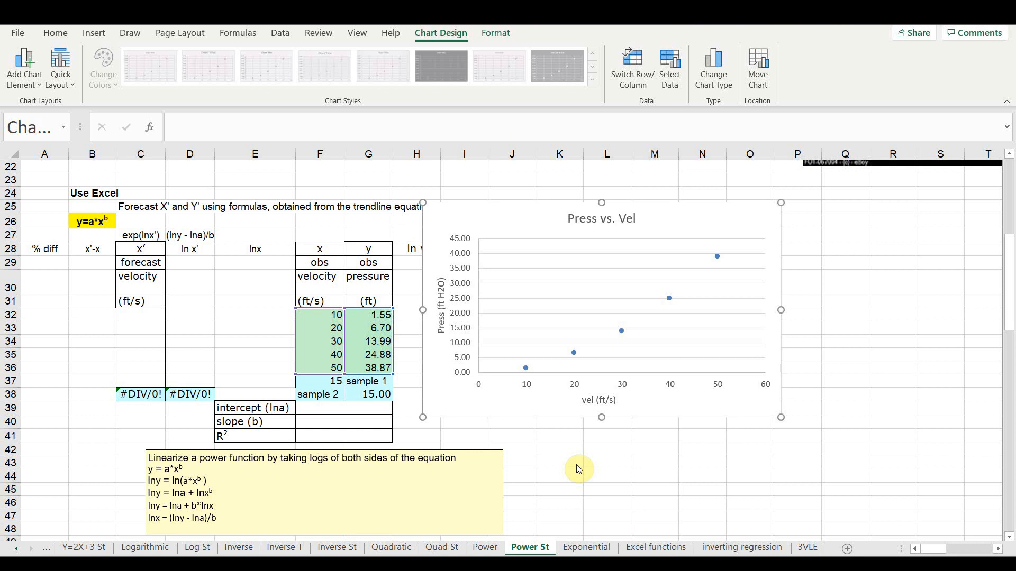
- Format the vertical axis numbers of the chart to 0 decimal places
click(465, 329)
click(461, 318)
right_click(461, 320)
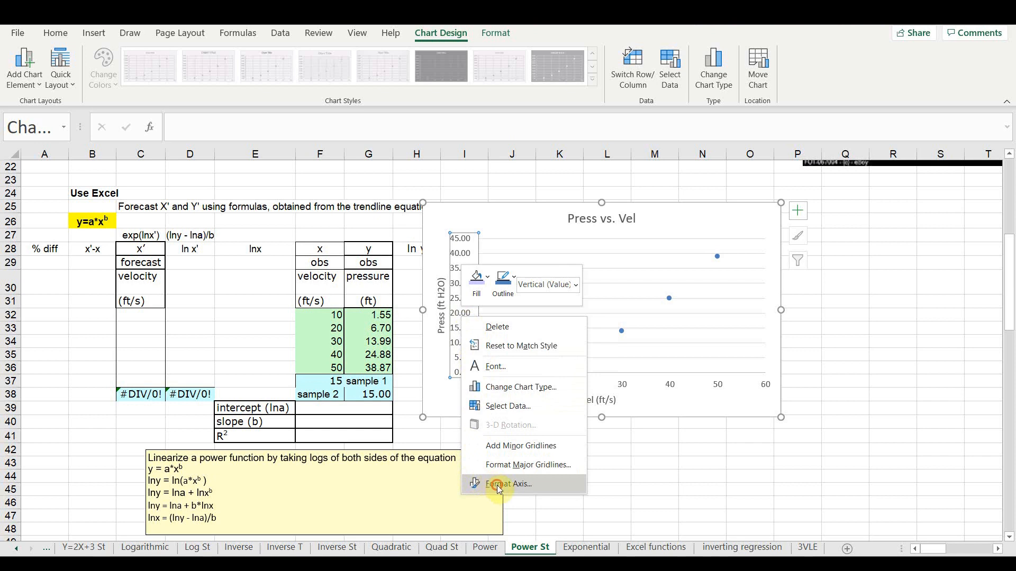
click(476, 484)
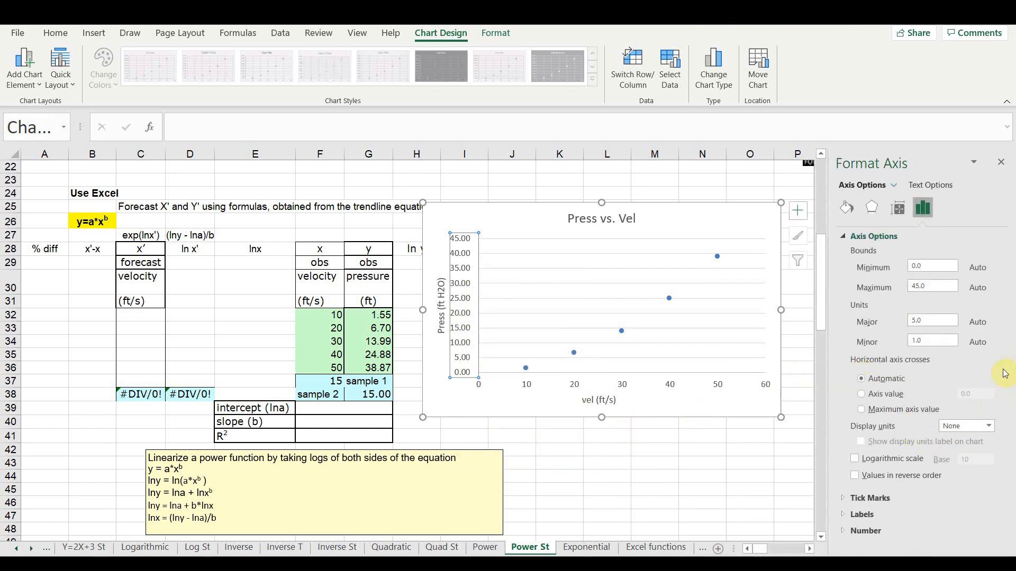
click(841, 532)
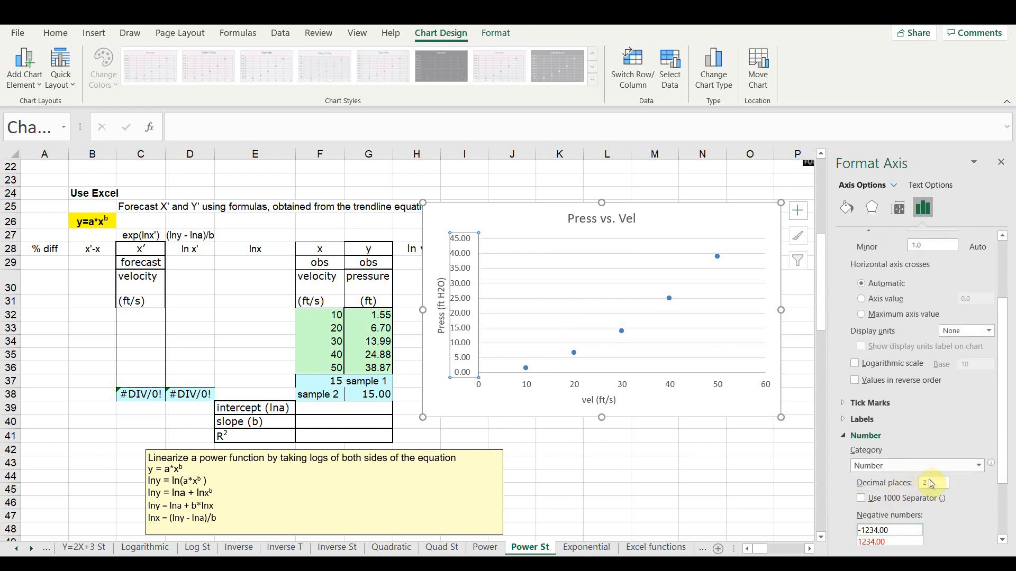
double_click(931, 480)
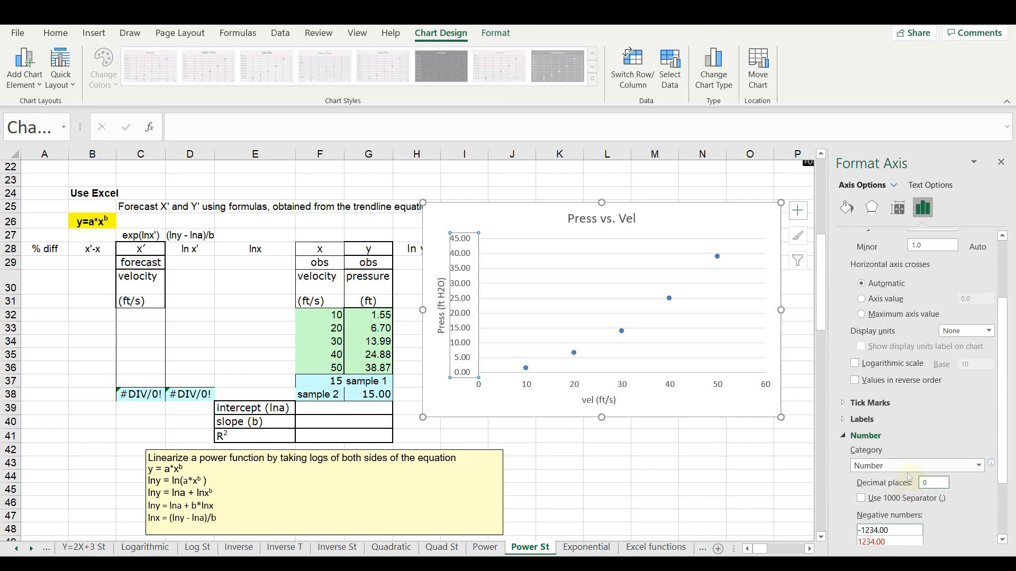
text(0)
click(1005, 166)
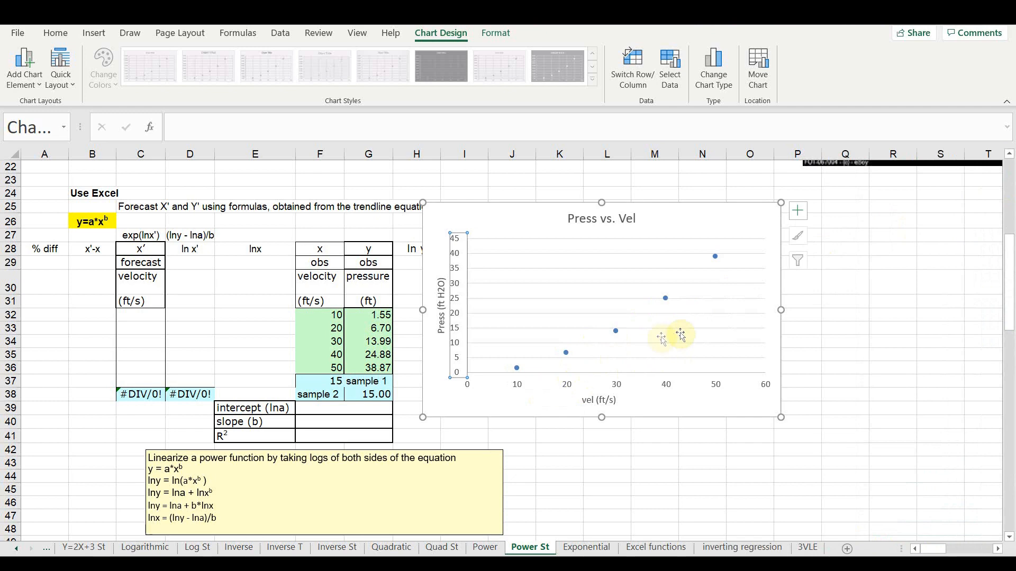
- Add a power trendline to the data series, displaying its equation and R-squared value on the chart
right_click(617, 331)
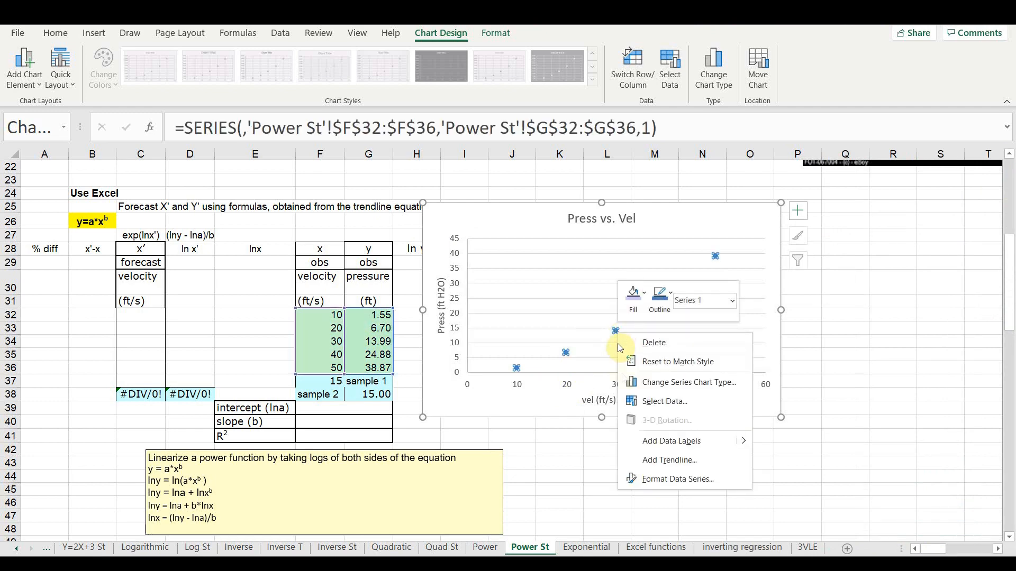
click(648, 459)
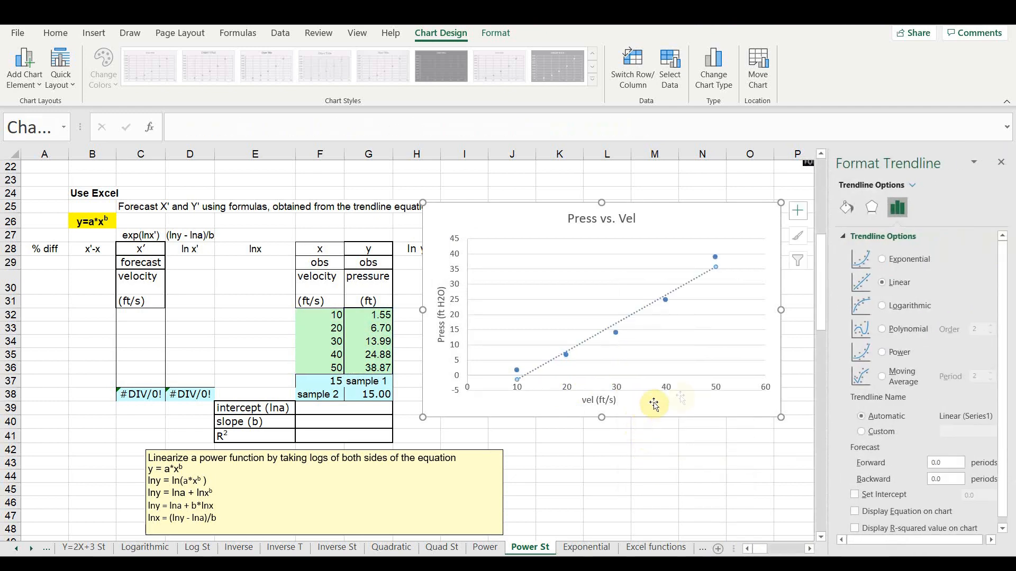
click(888, 353)
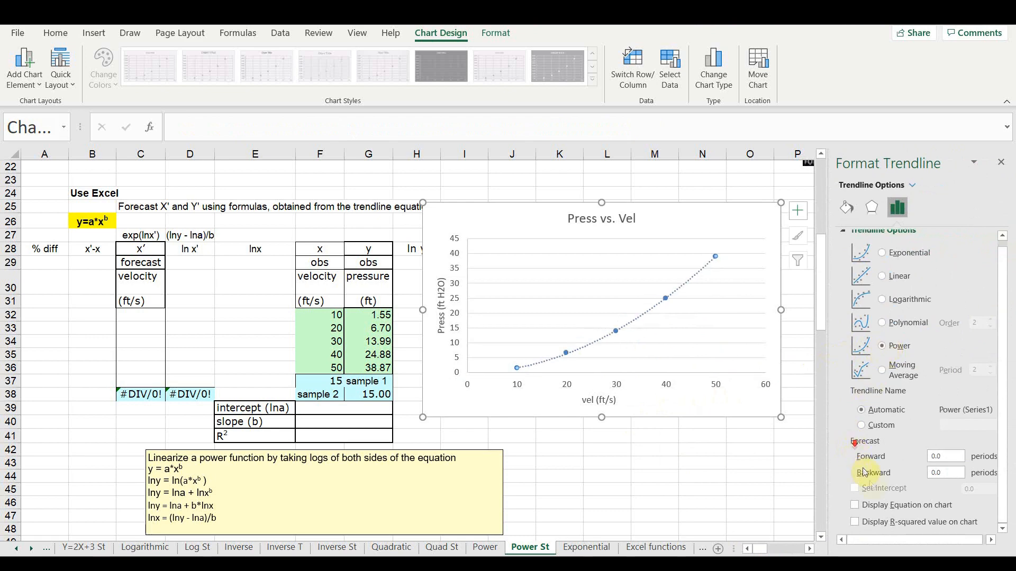
click(876, 505)
click(878, 520)
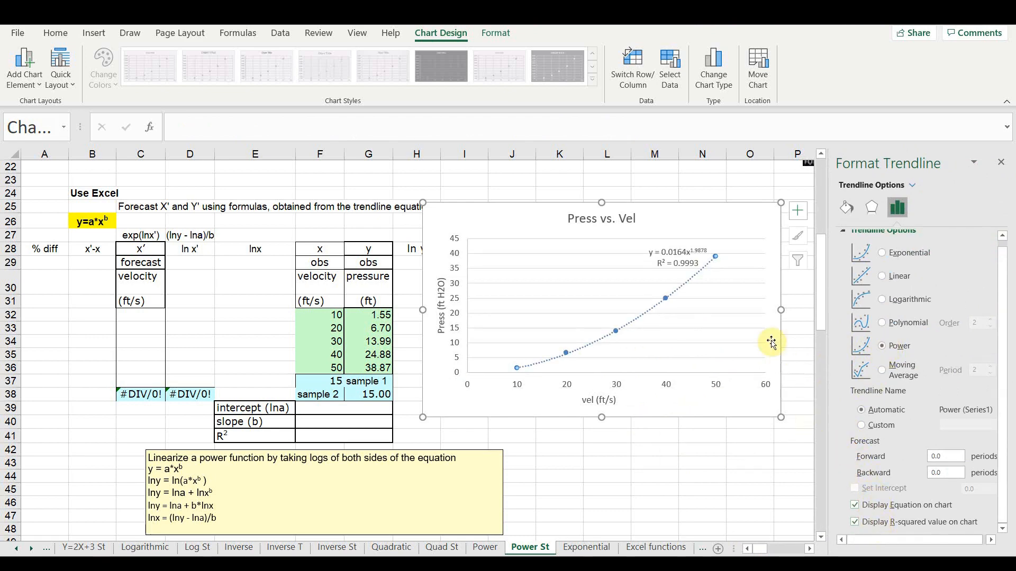
- Move the trendline equation label beside the chart title, and place the chart beyond the table's last % diff column
click(687, 263)
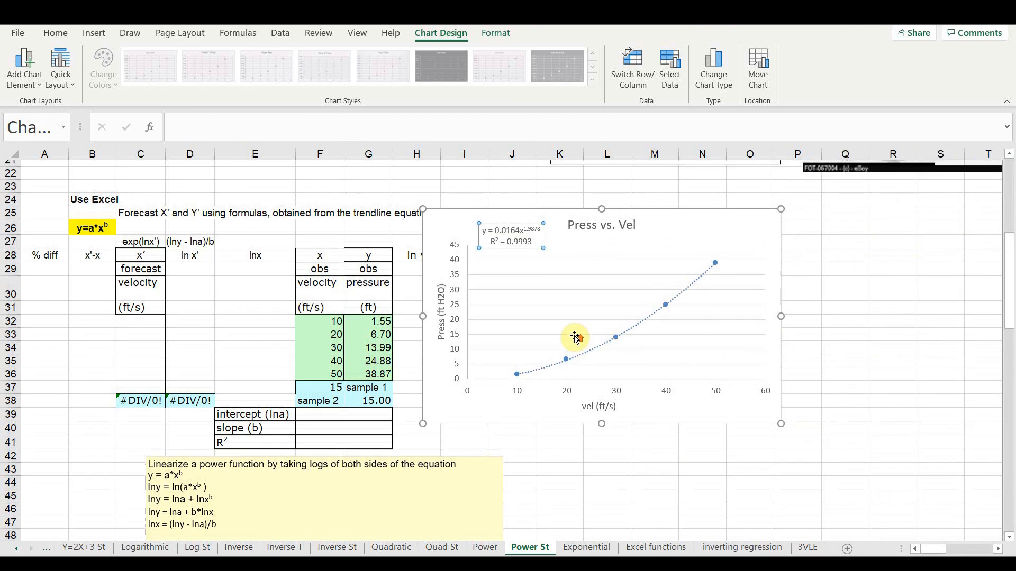
scroll(574, 335, up, 4)
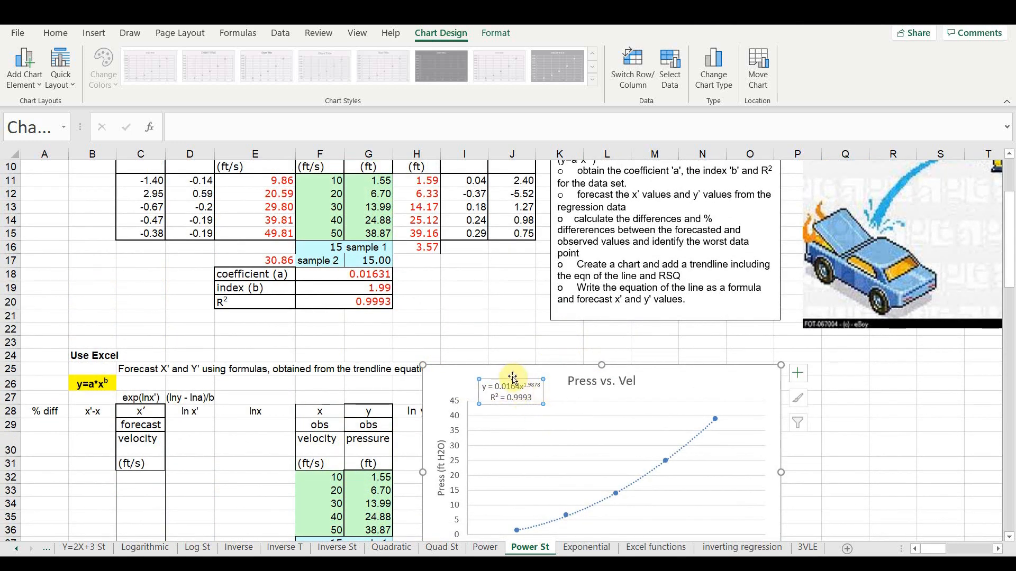
drag(512, 378, 511, 376)
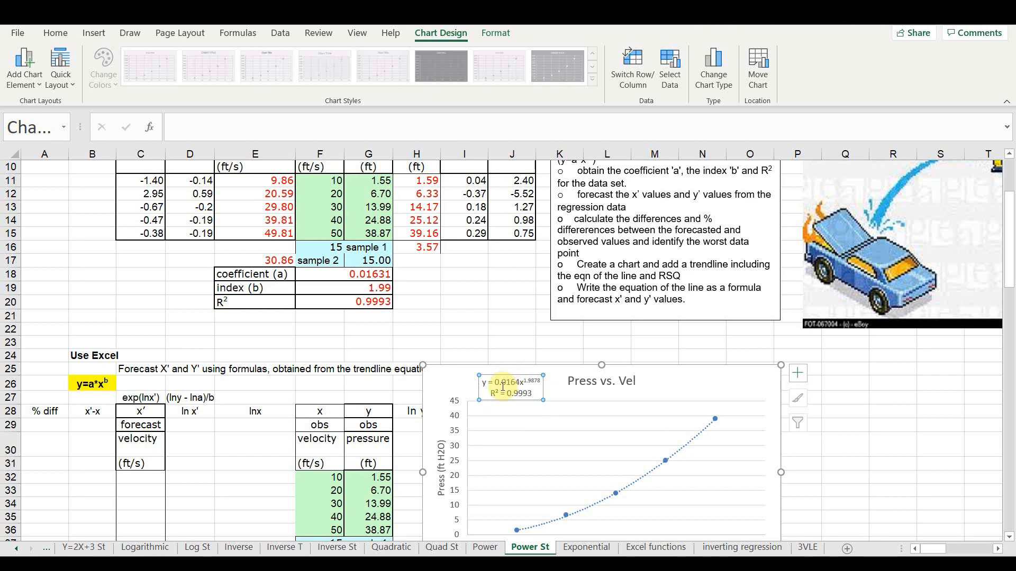
scroll(508, 388, down, 3)
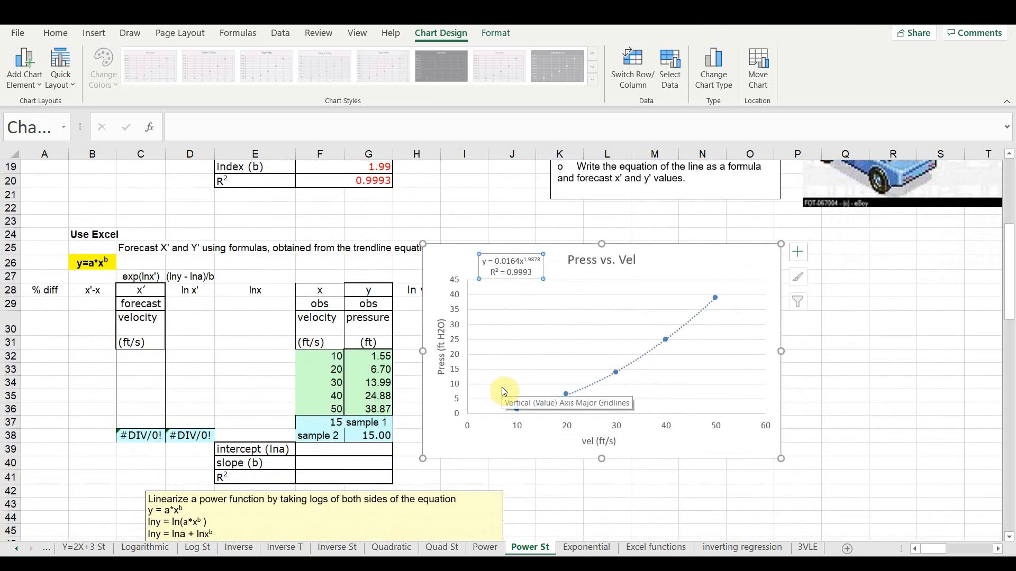
drag(459, 256, 658, 240)
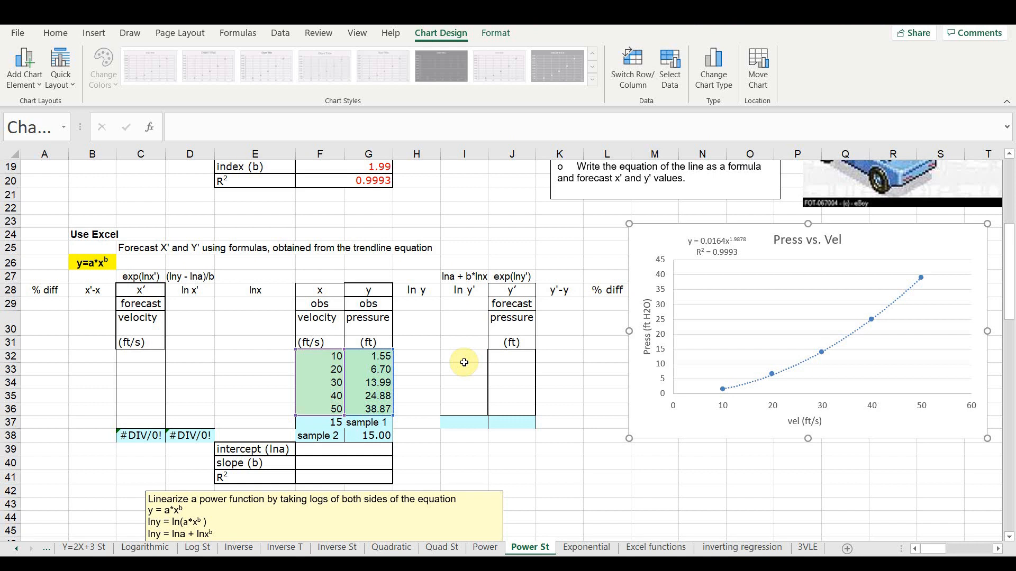
scroll(464, 362, down, 6)
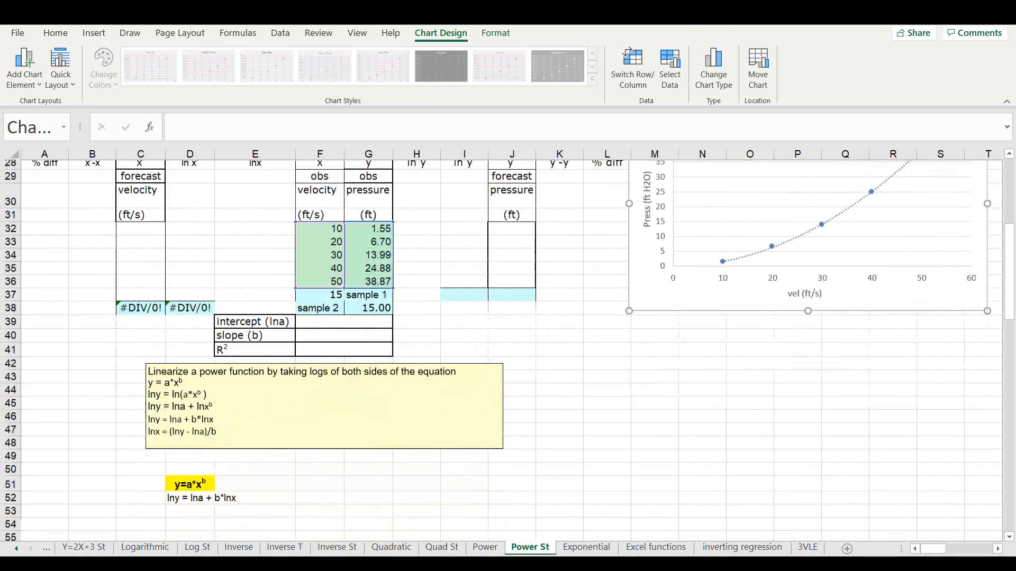
scroll(464, 363, up, 5)
scroll(464, 362, up, 2)
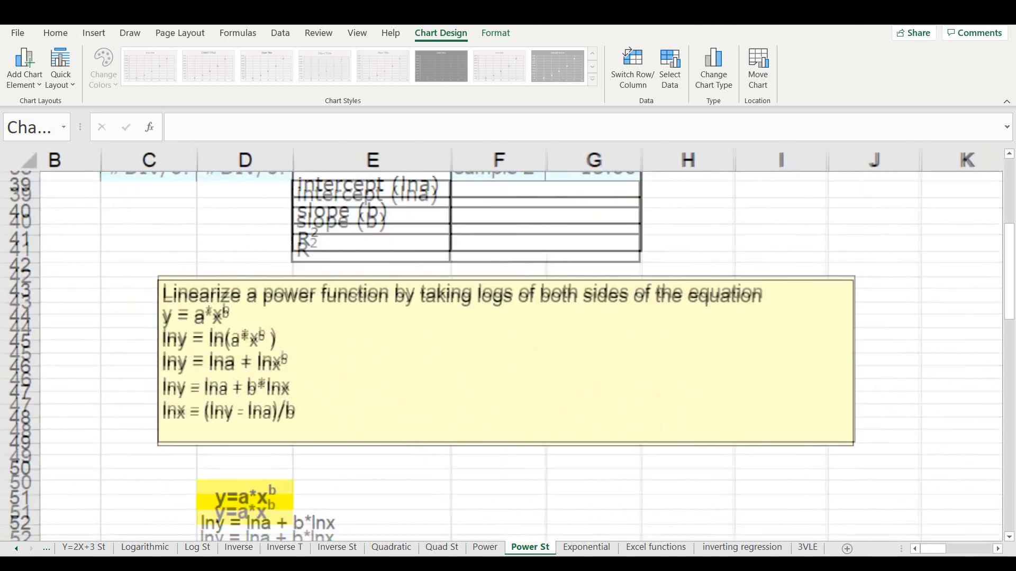
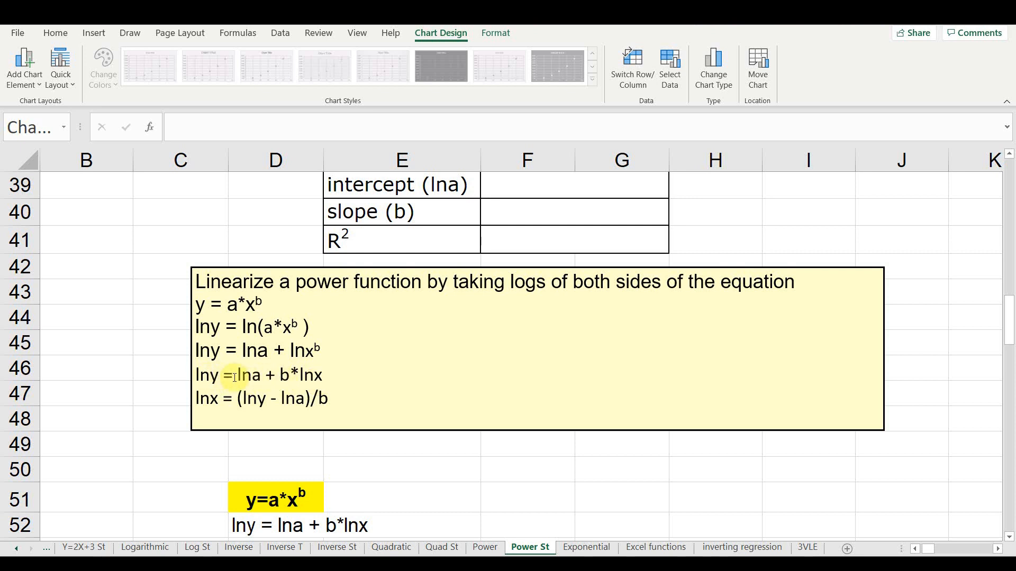
- Fill the ln y column in H32:H36 with natural logs of the observed pressures, starting with =LN(G32) in H32
scroll(399, 390, up, 2)
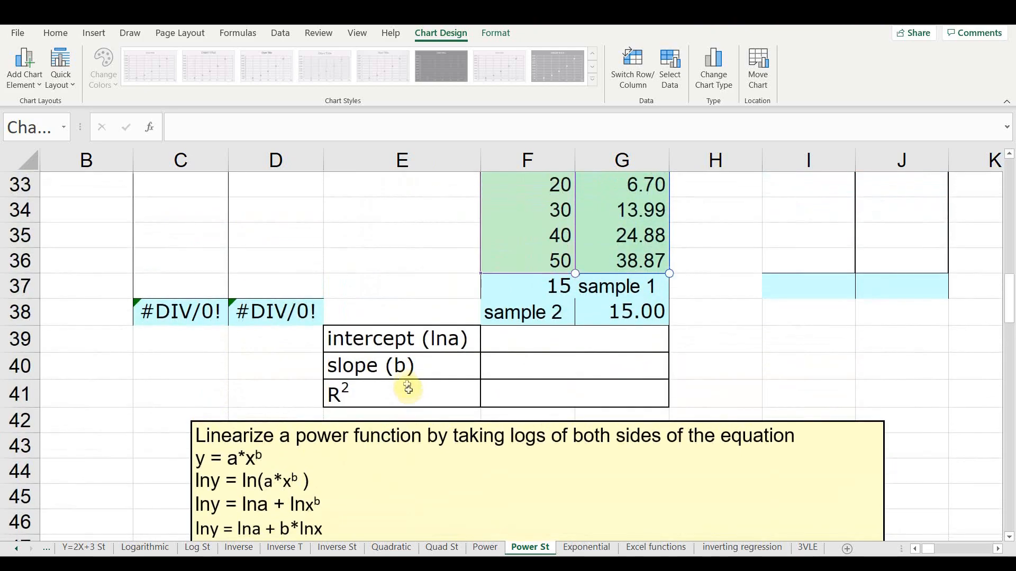
scroll(458, 400, down, 2)
scroll(477, 423, up, 4)
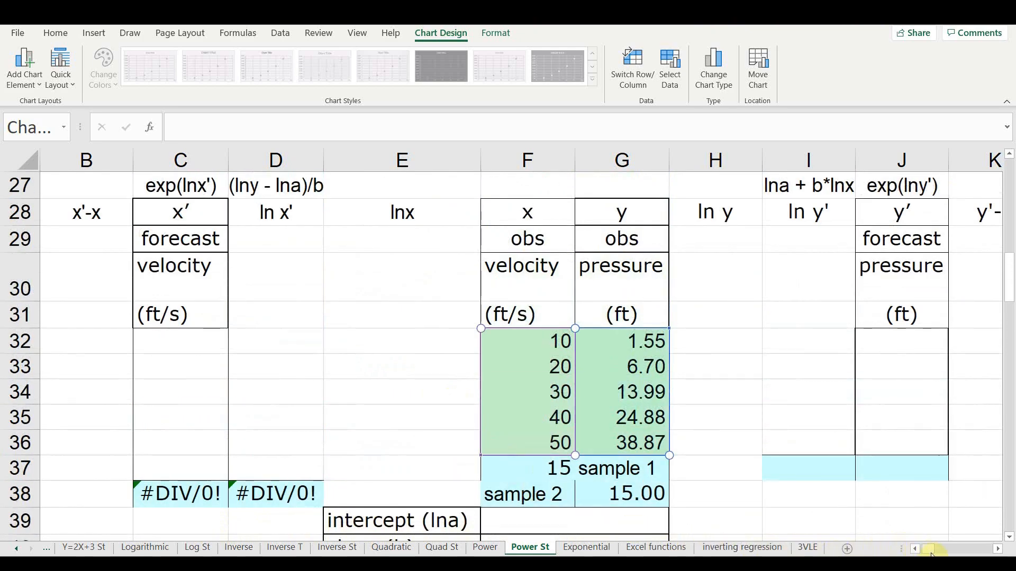
scroll(917, 553, right, 2)
click(514, 390)
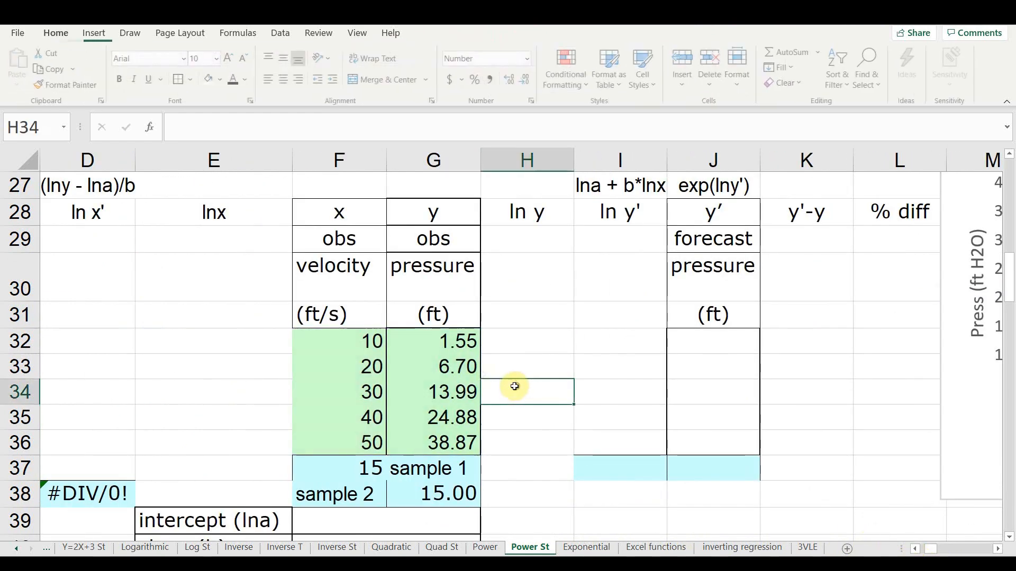
click(517, 337)
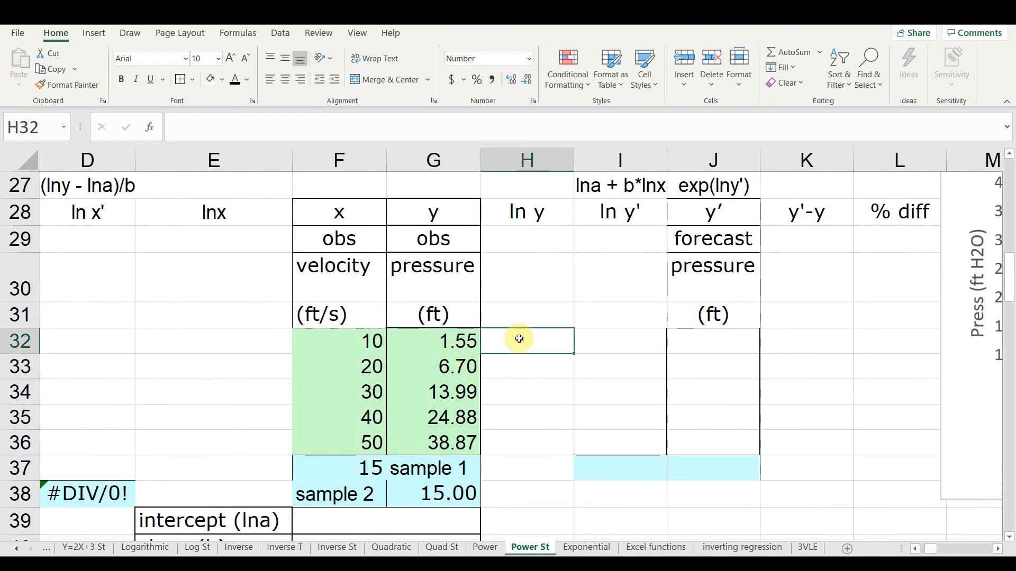
text(=ln)
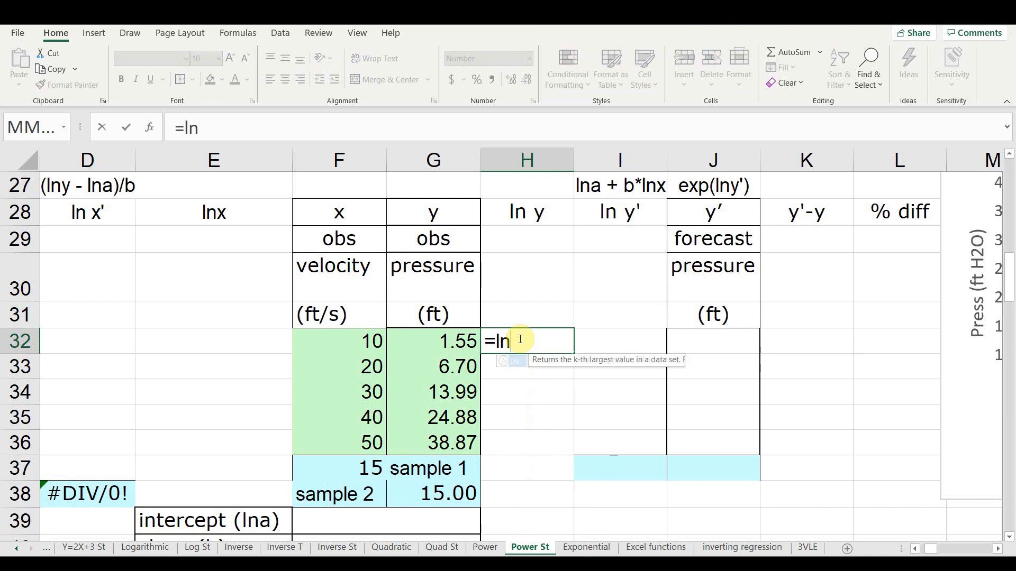
key(Tab)
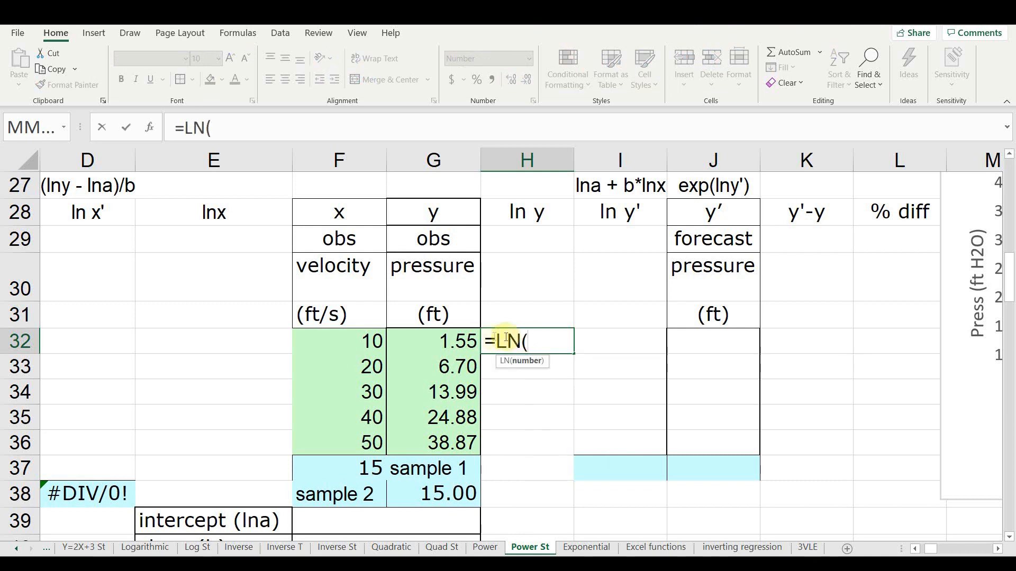
click(464, 338)
text())
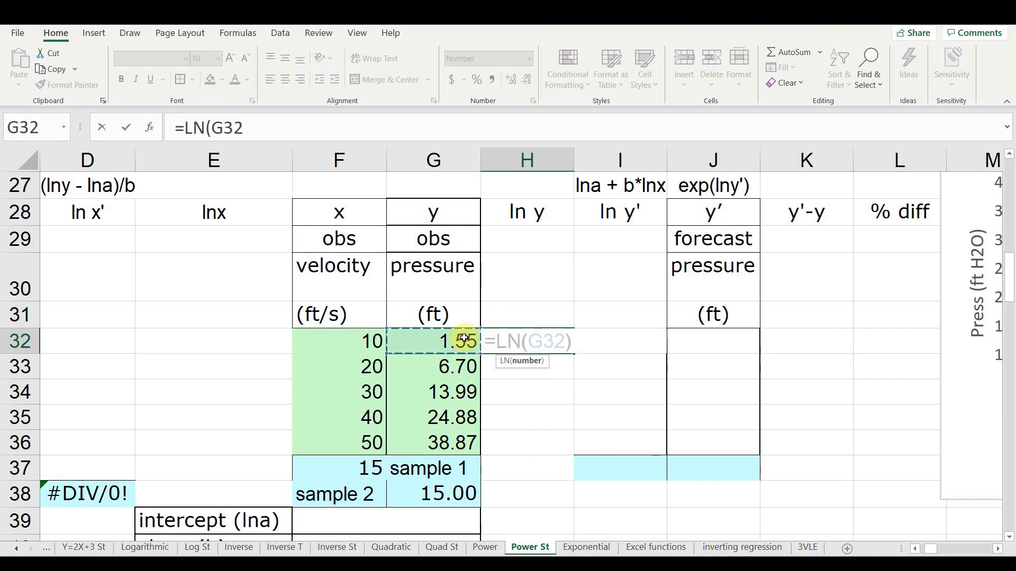
key(Return)
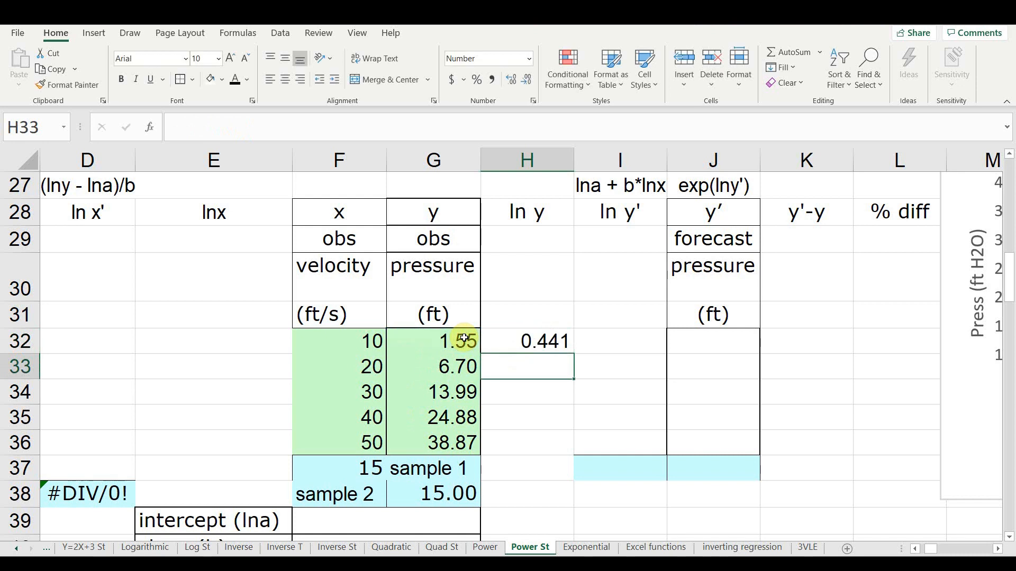
click(544, 342)
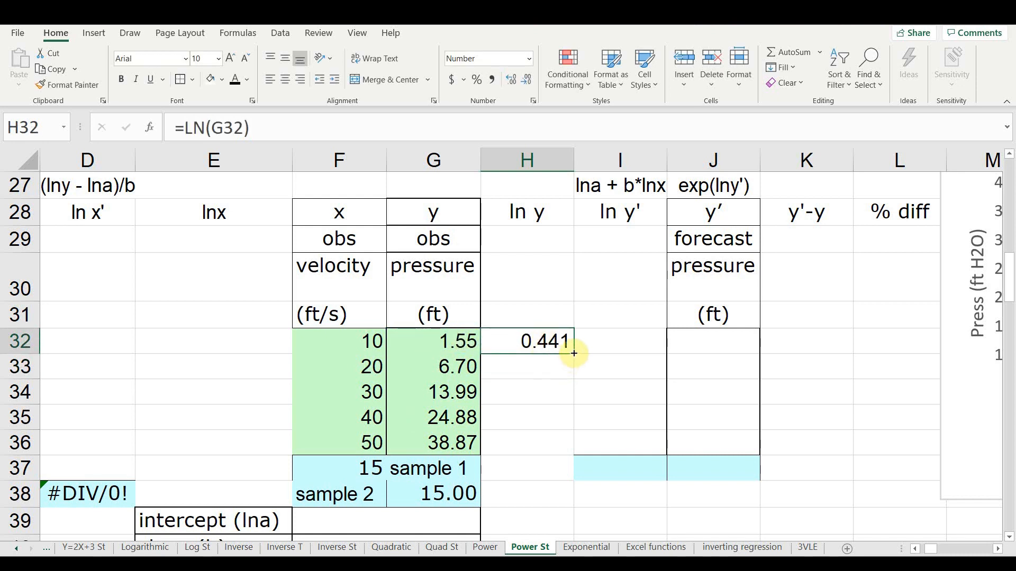
drag(574, 352, 571, 444)
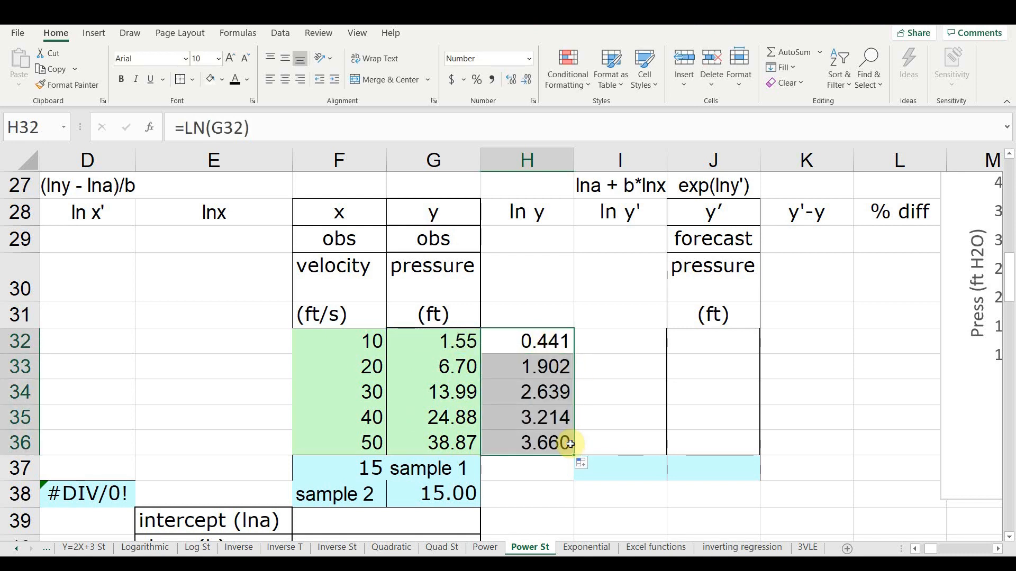
- Fill the lnx column in E32:E36 with natural logs of the observed velocities, starting with =LN(F32) in E32
click(239, 341)
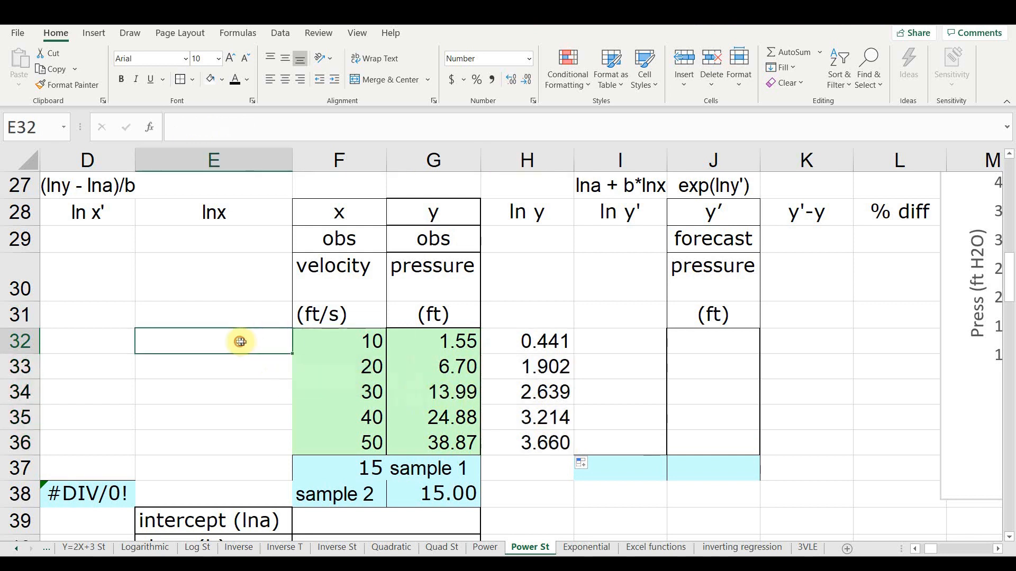
text(=ln)
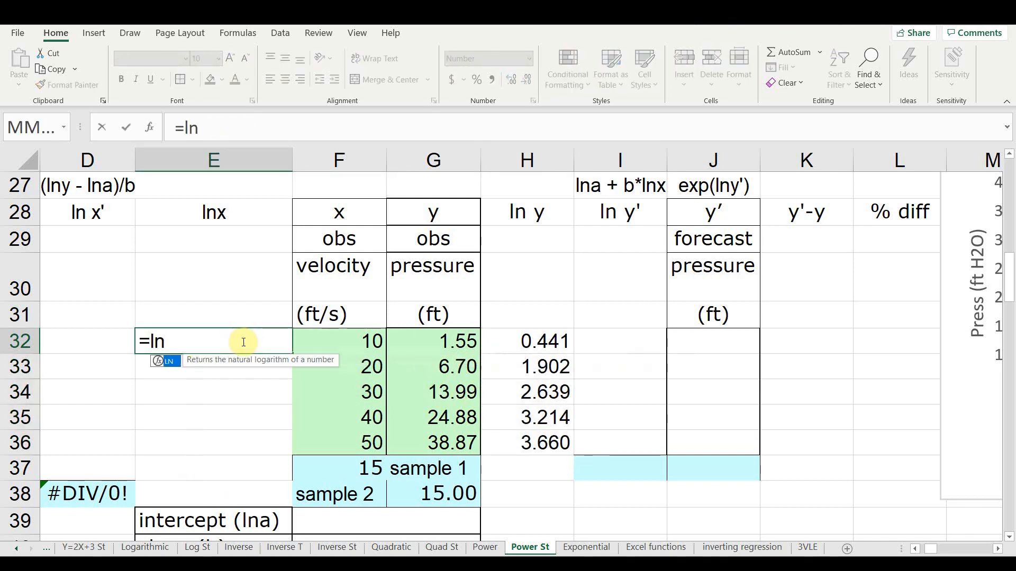
key(Tab)
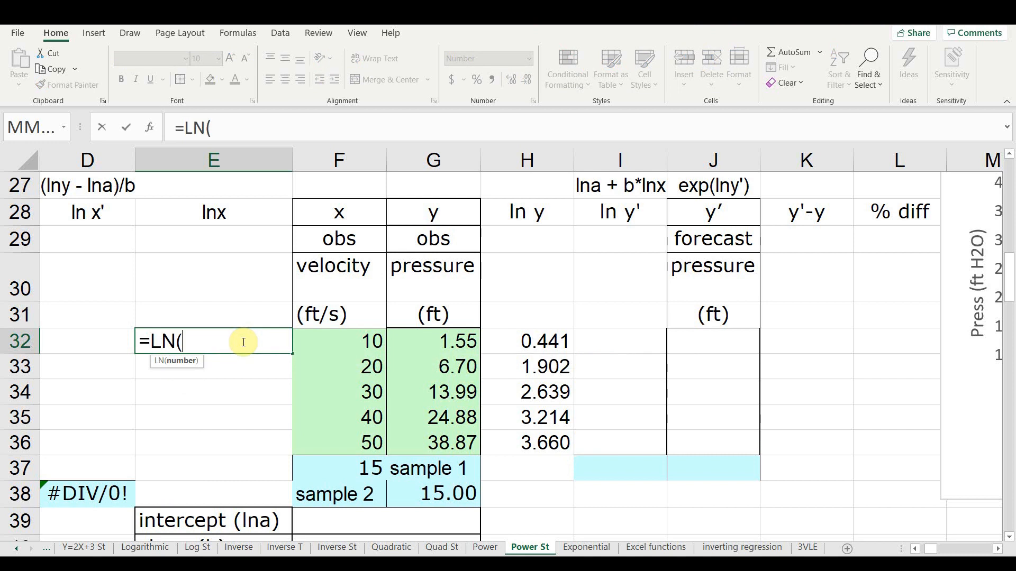
click(315, 340)
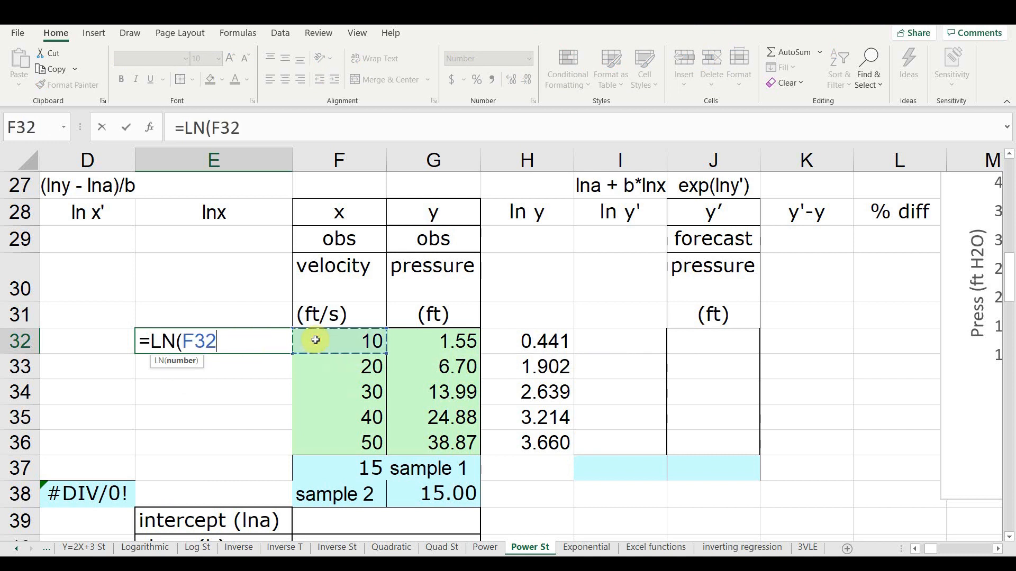
key(Return)
click(268, 340)
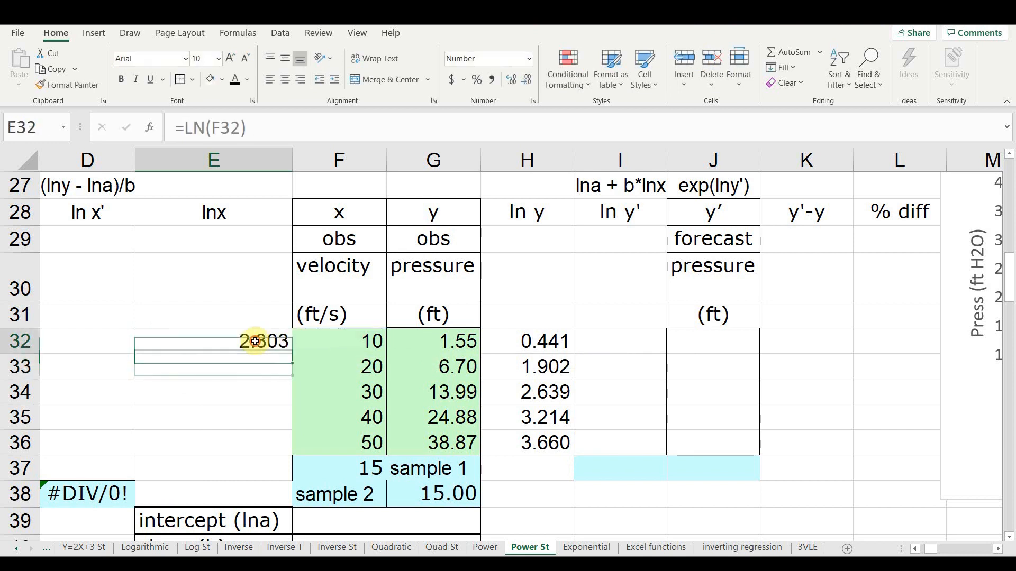
drag(292, 354, 279, 447)
- Insert a markers-only scatter chart of lnx (E32:E36) and ln y (H32:H36), using the quick layout with axis titles and a legend
ctrl+scroll(339, 426, down, 4)
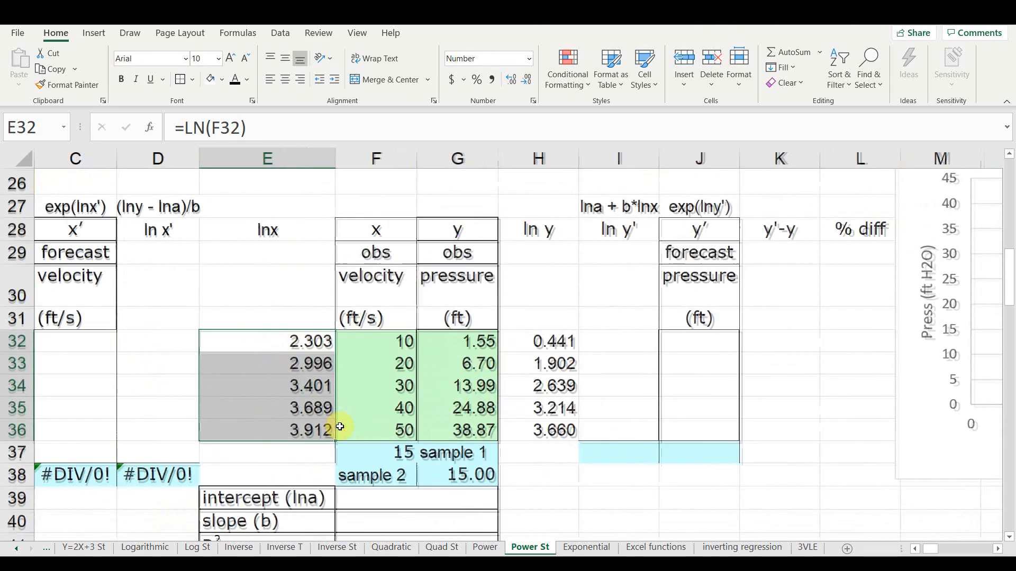
ctrl+scroll(340, 426, down, 1)
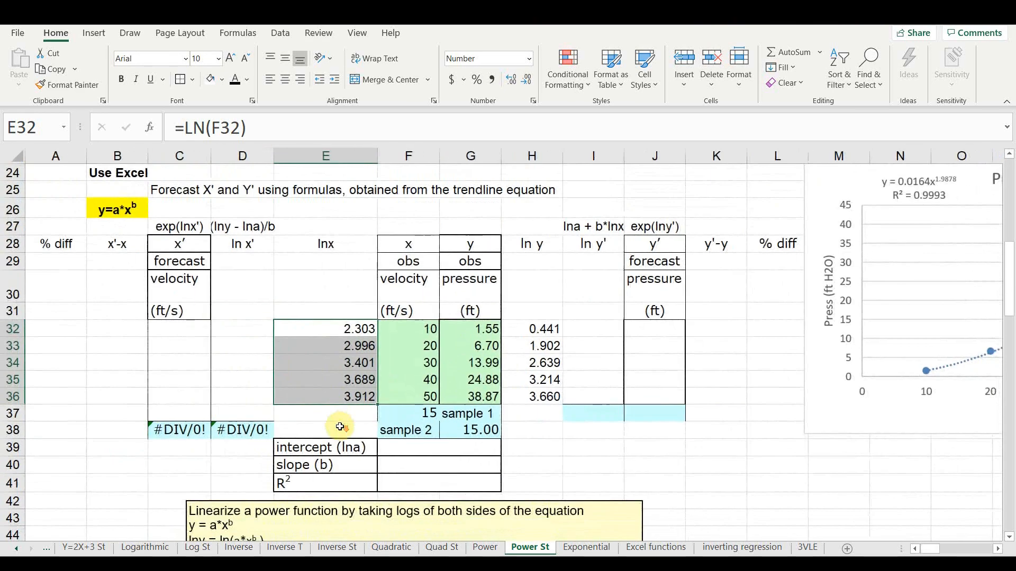
scroll(339, 426, down, 2)
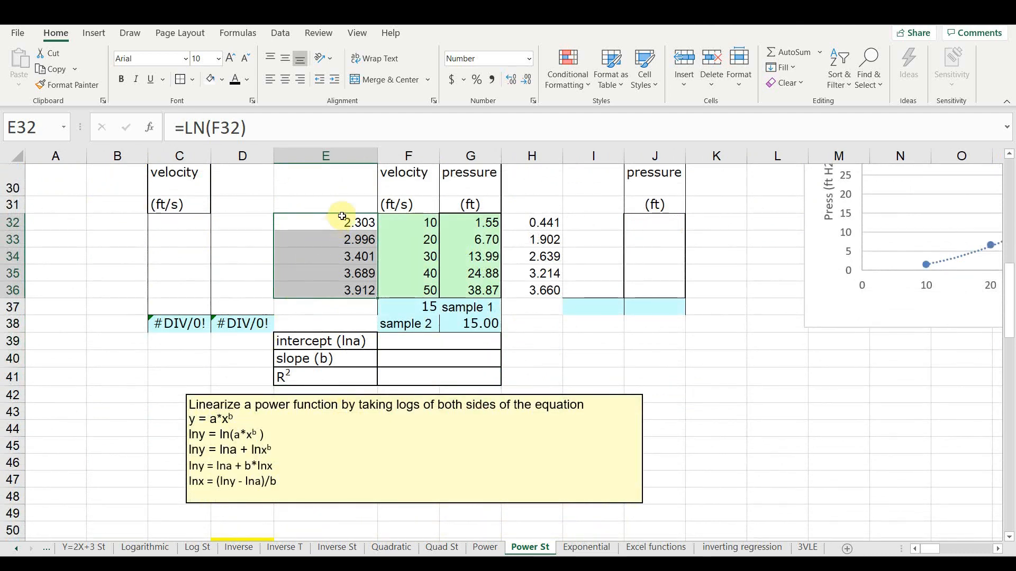
scroll(341, 220, up, 3)
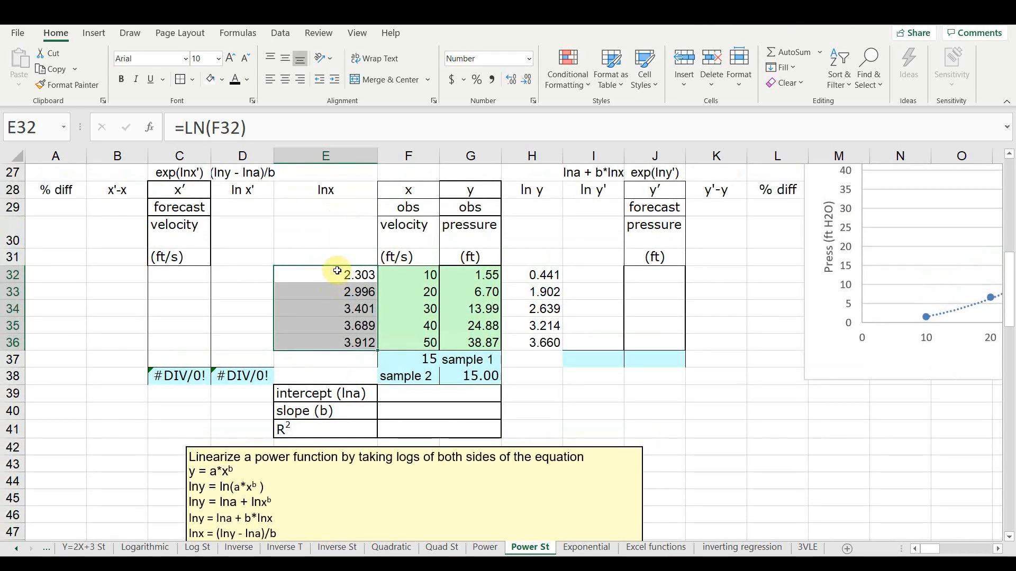
click(337, 274)
drag(336, 274, 325, 337)
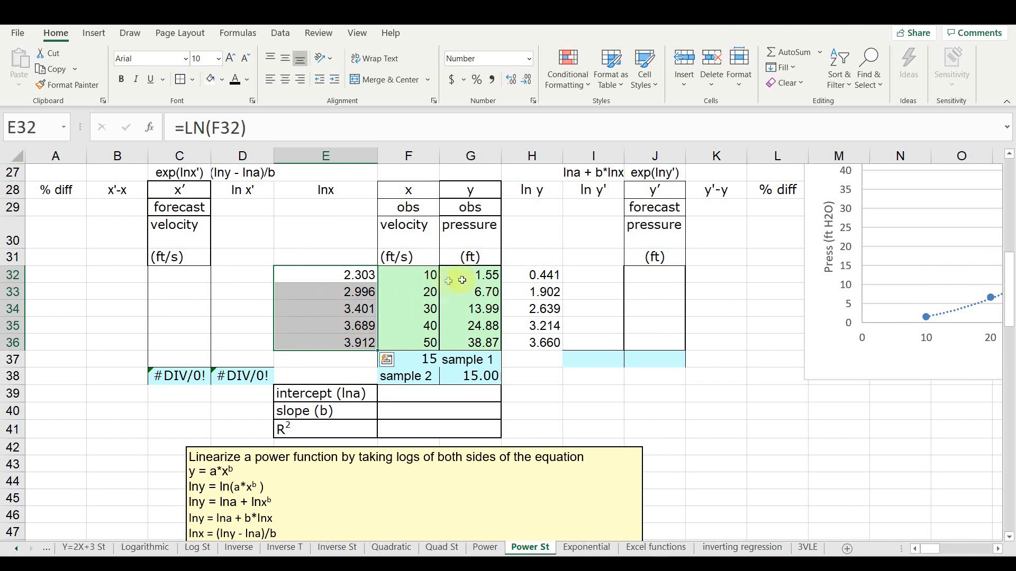
ctrl+drag(516, 274, 528, 339)
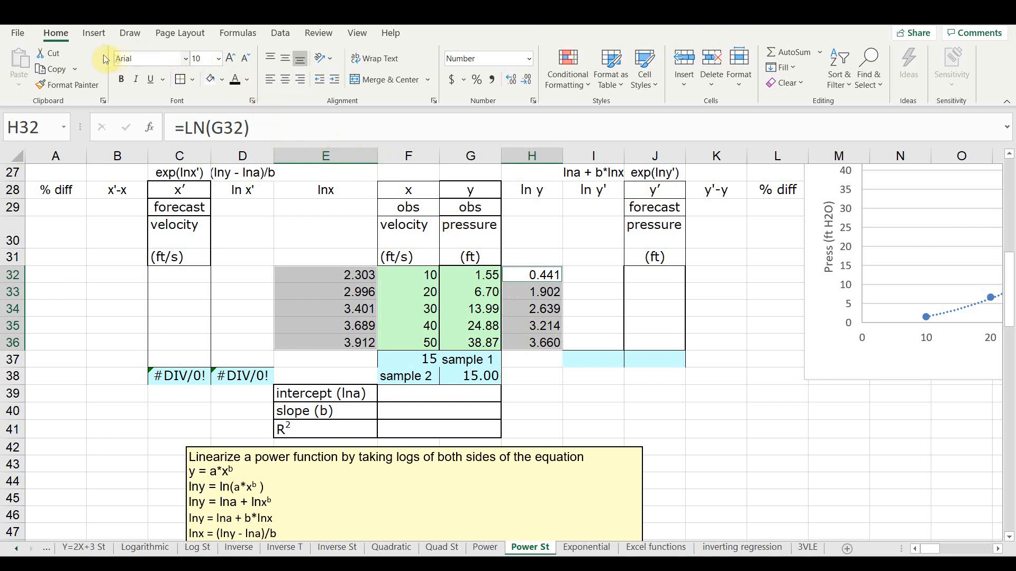
click(93, 32)
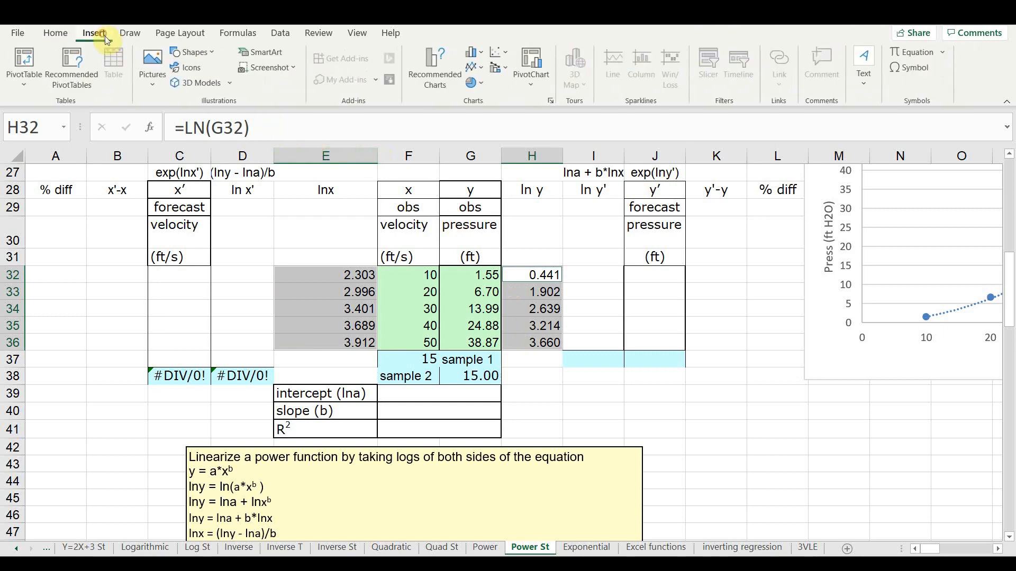
click(497, 52)
click(507, 94)
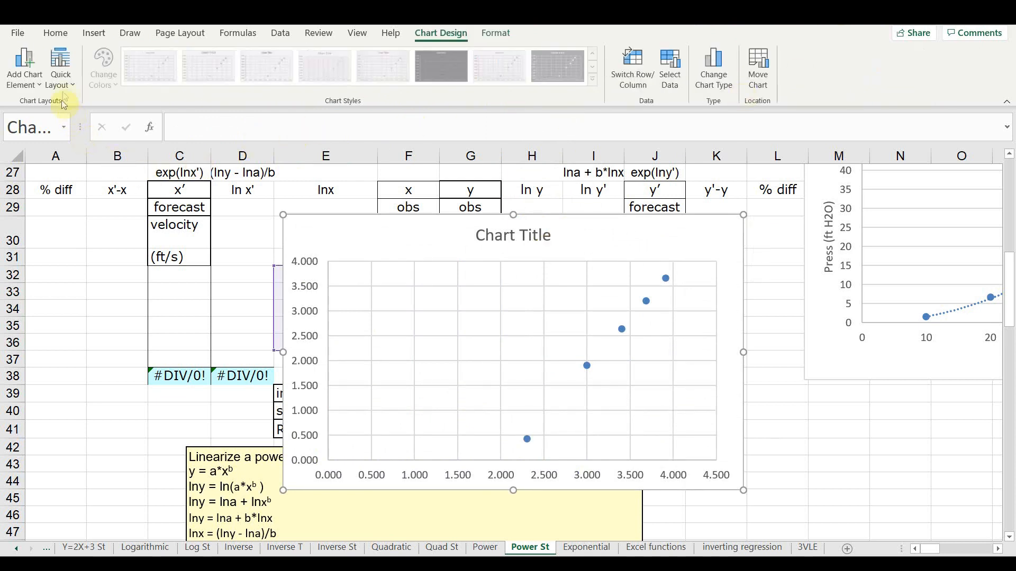
click(68, 69)
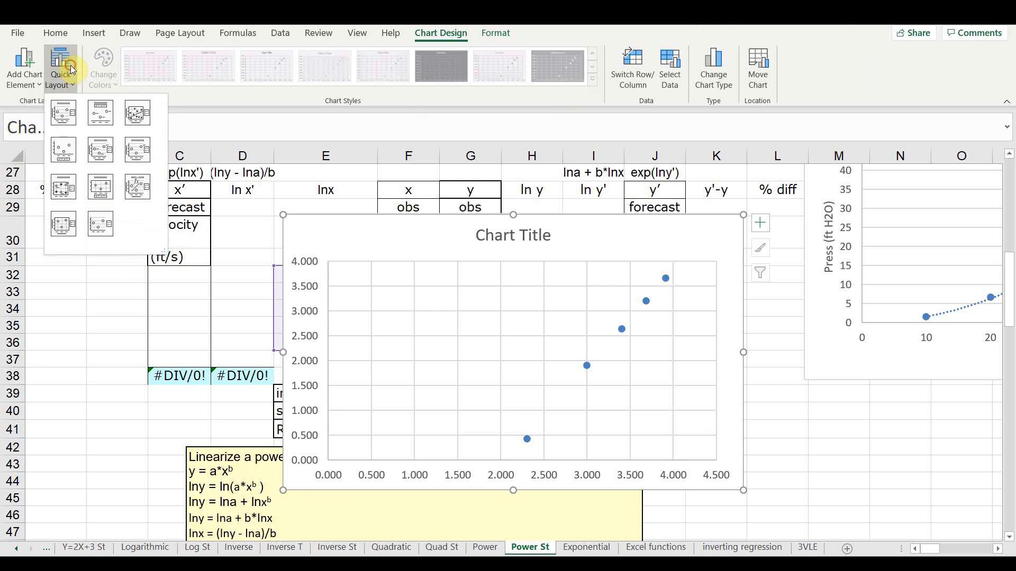
click(61, 112)
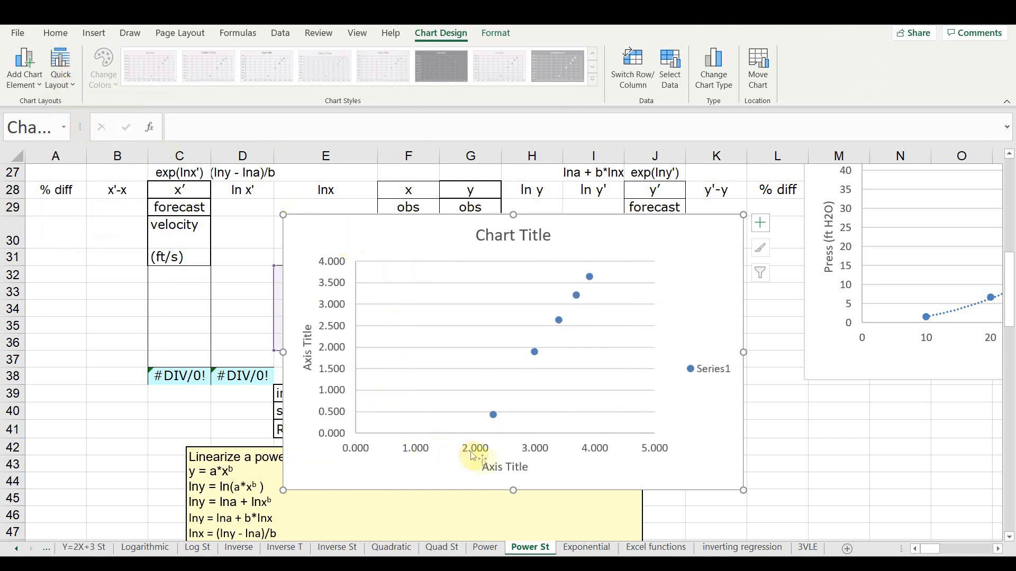
- Title the new chart's horizontal axis "ln vel" and its vertical axis "ln Press"
click(499, 466)
click(499, 466)
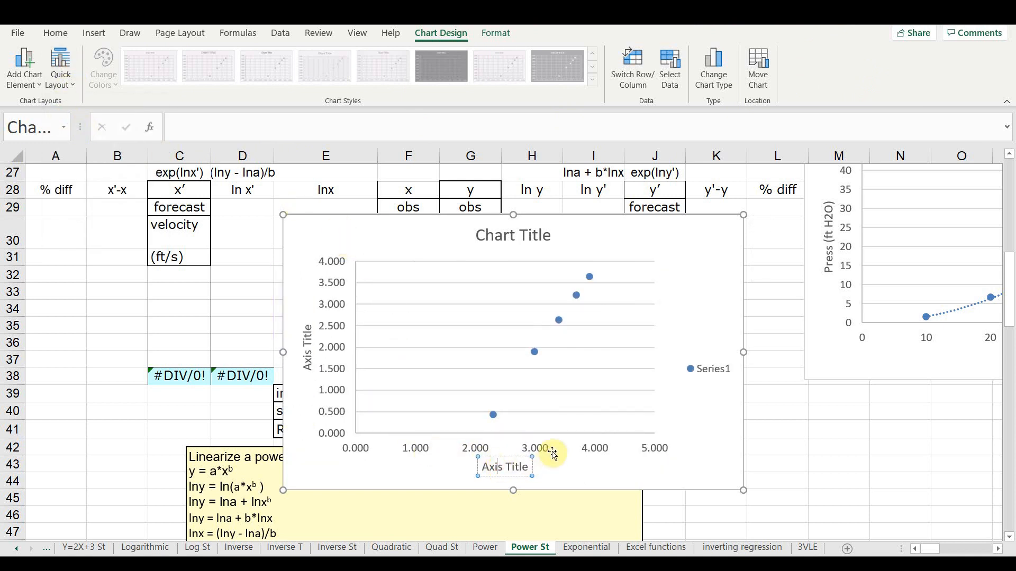
text(ln)
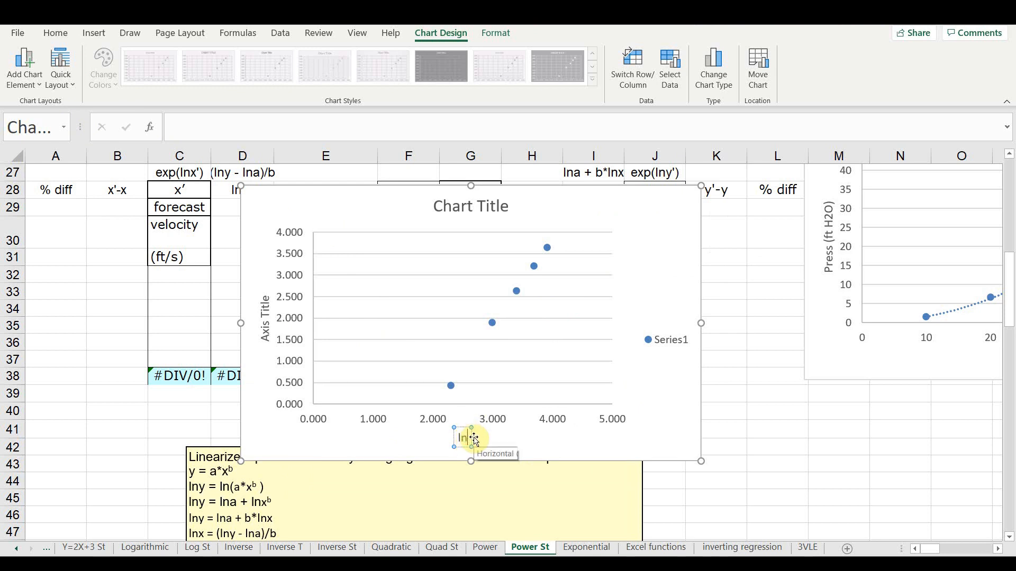
text( vel)
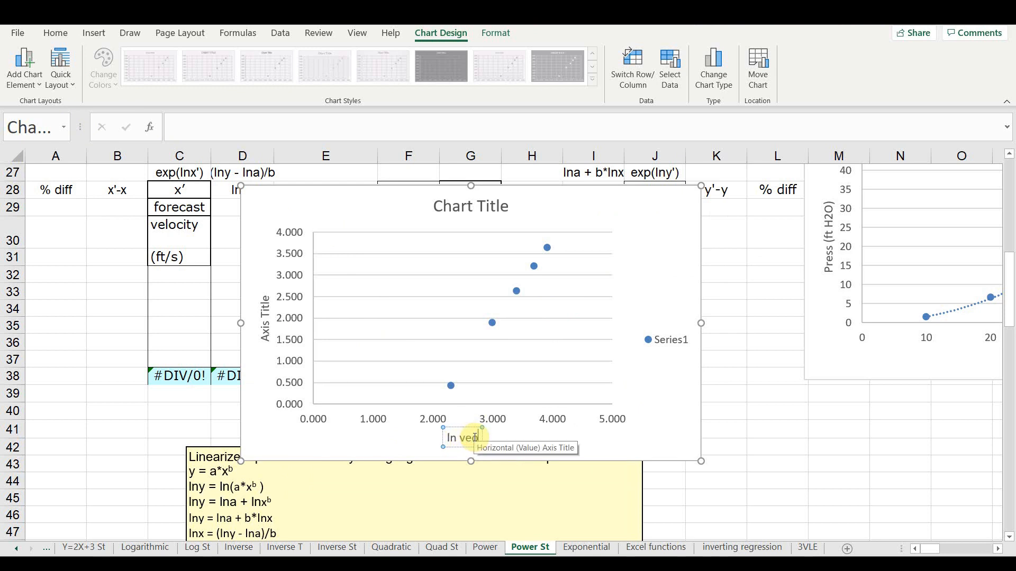
click(265, 322)
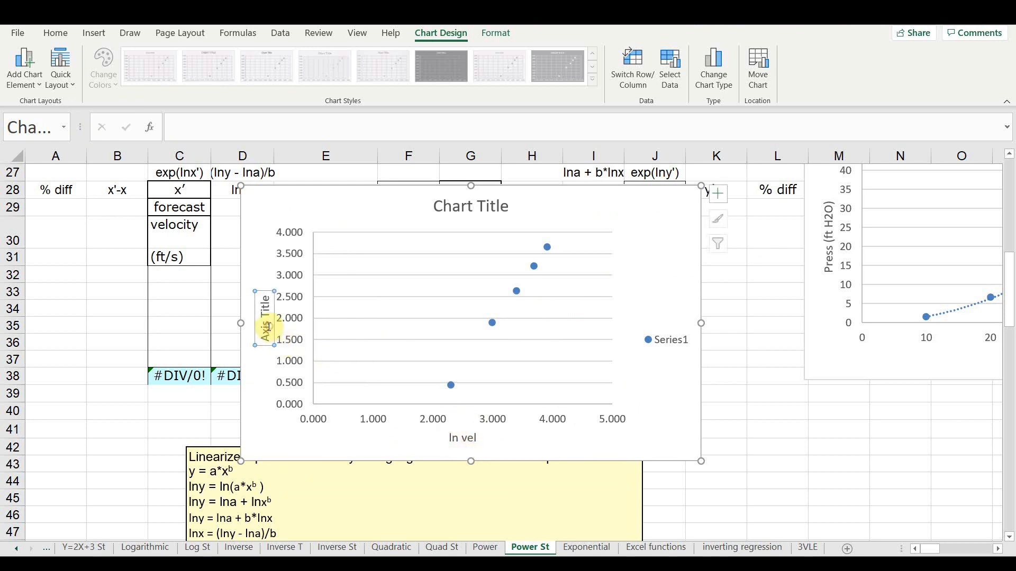
text(ln)
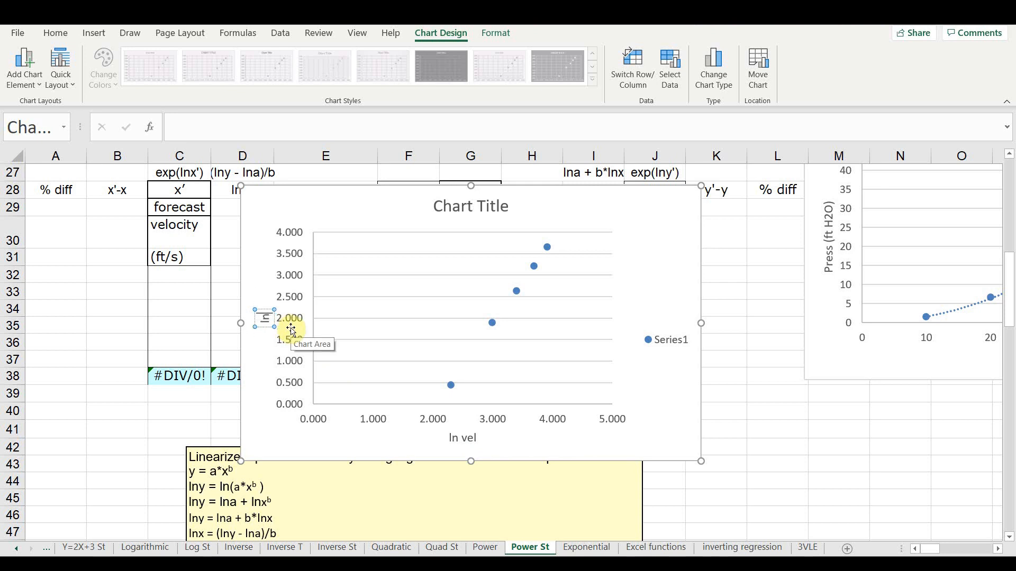
text( Press)
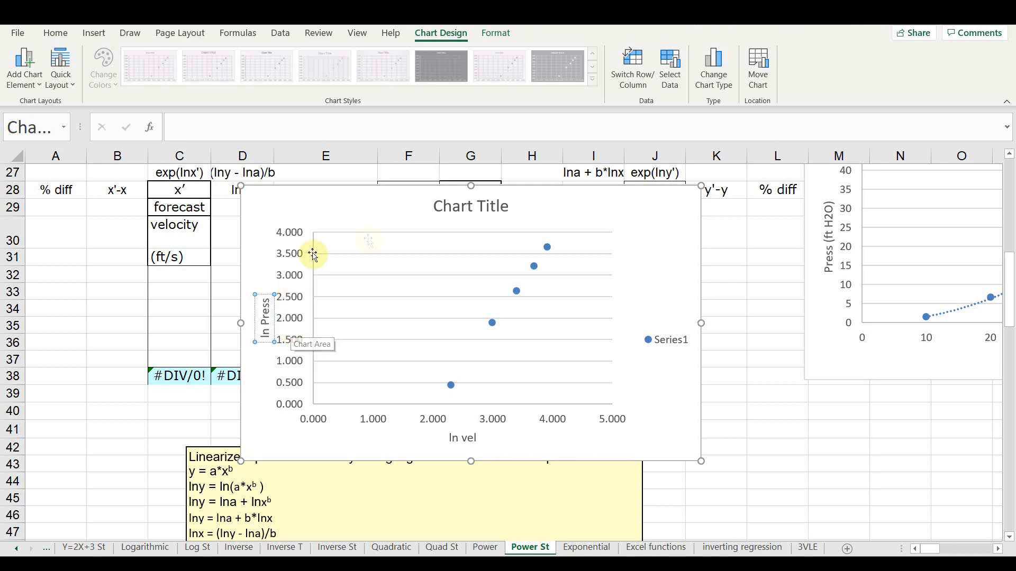
- Title the new chart "Ln Press vs Ln Vel" and delete its Series1 legend
click(452, 206)
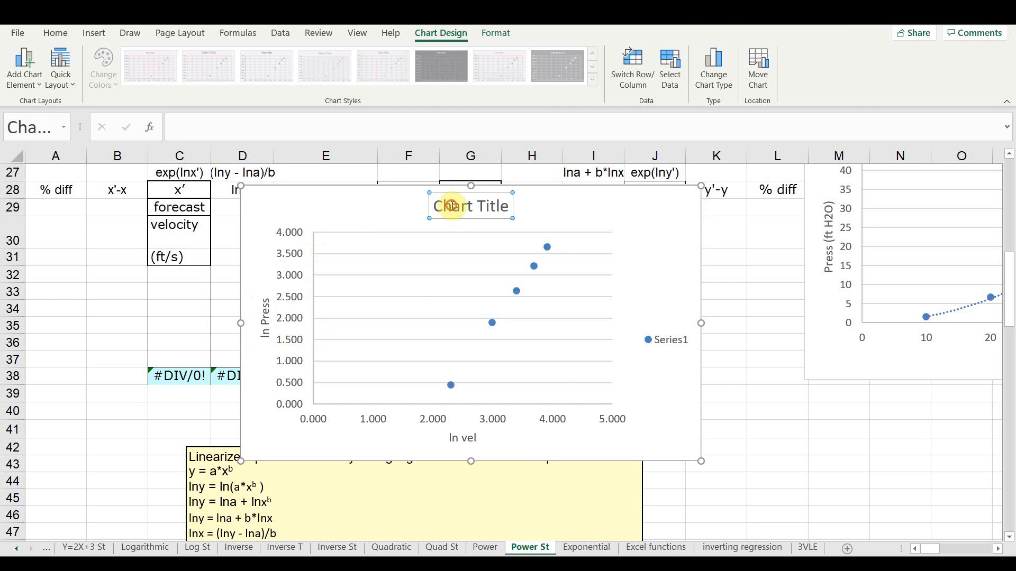
triple_click(455, 208)
text(Ln)
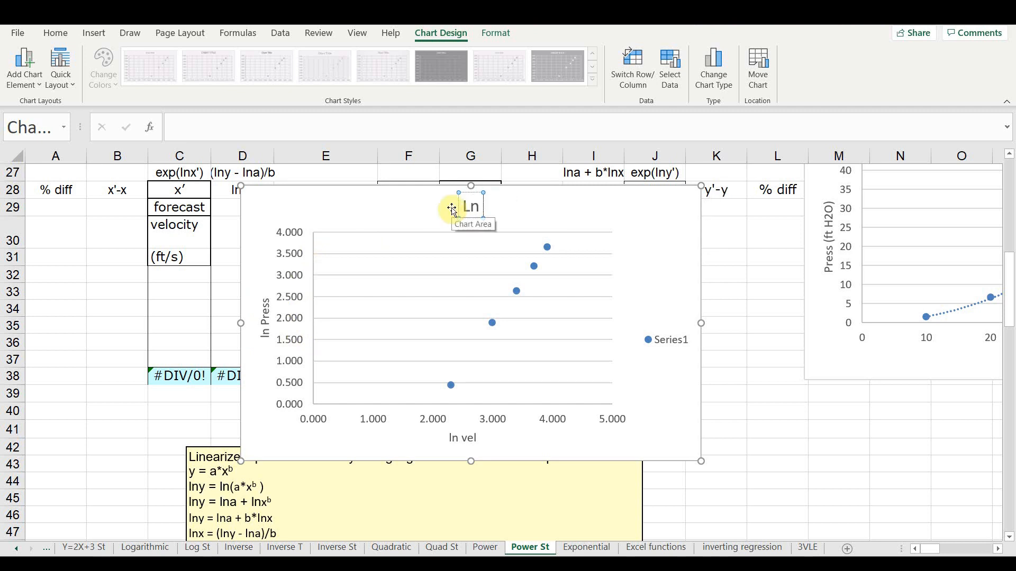
text( Press v)
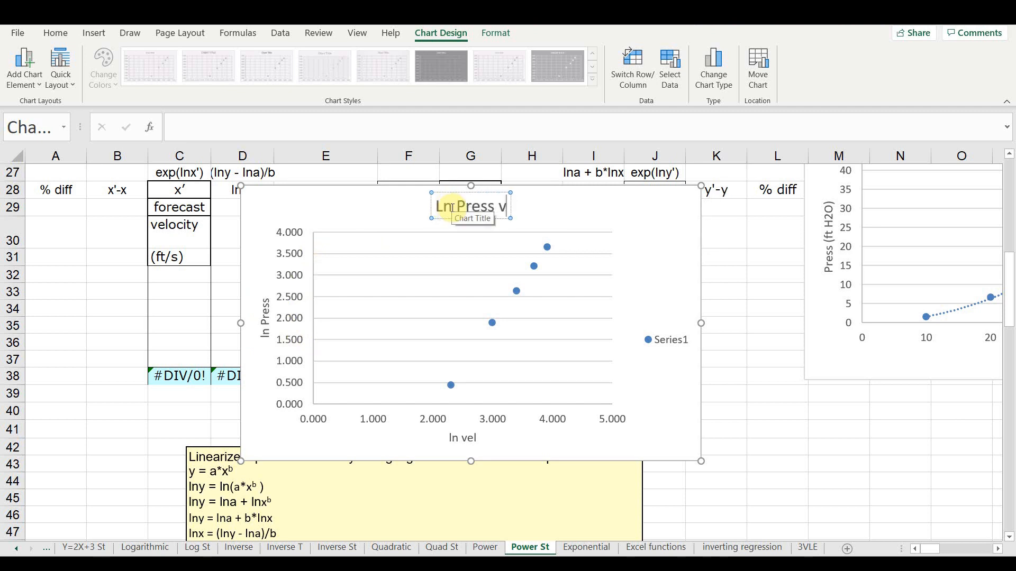
text(s Ln)
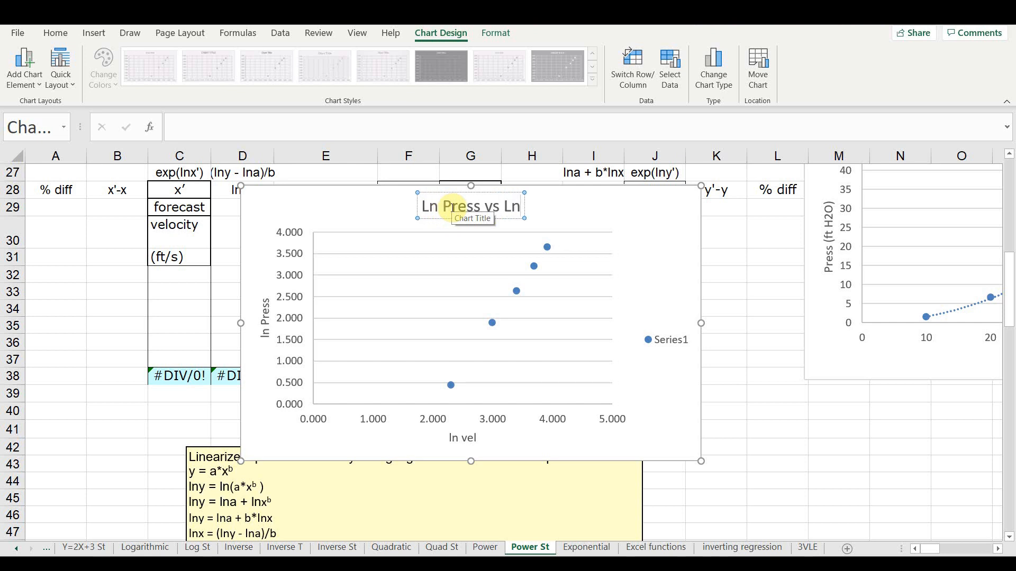
text( Vel)
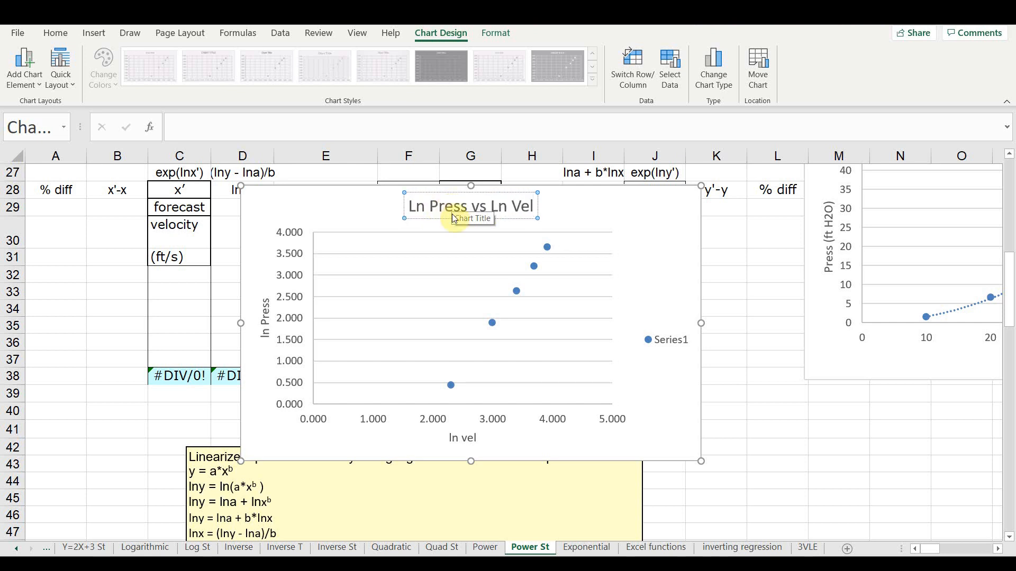
click(650, 346)
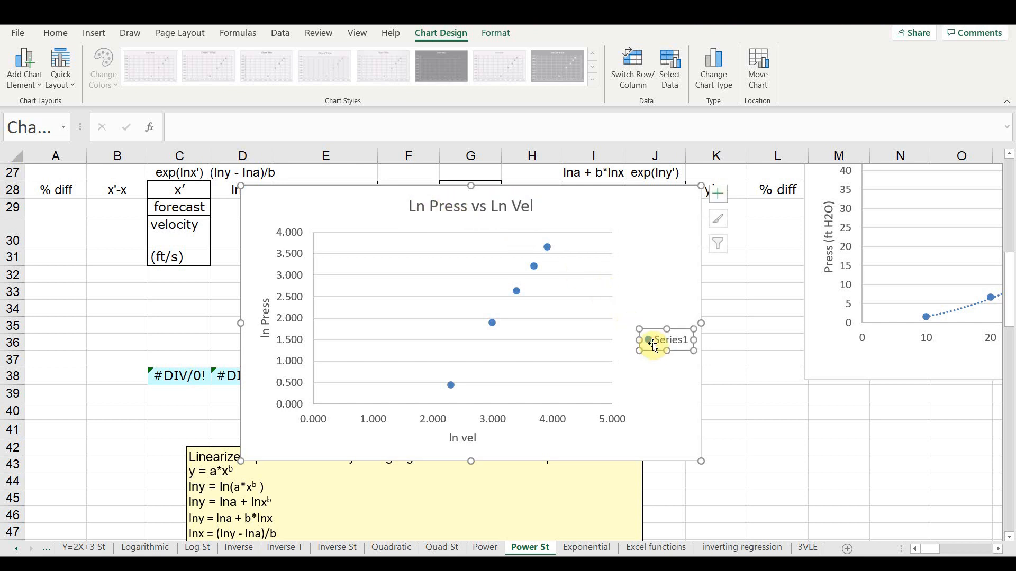
key(Delete)
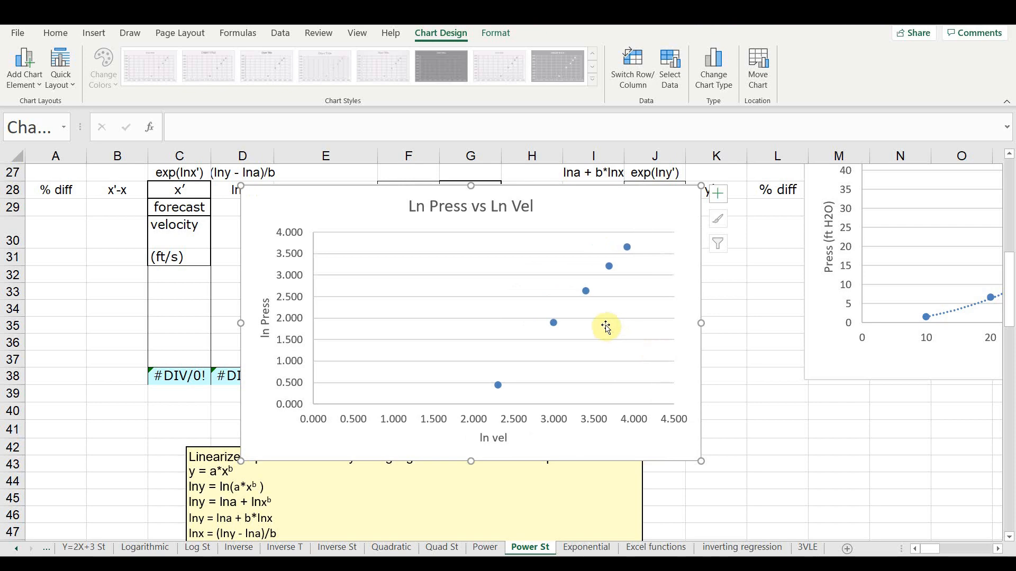
- Add a linear trendline with its equation and R-squared value displayed, and move that label beside the chart title
right_click(554, 324)
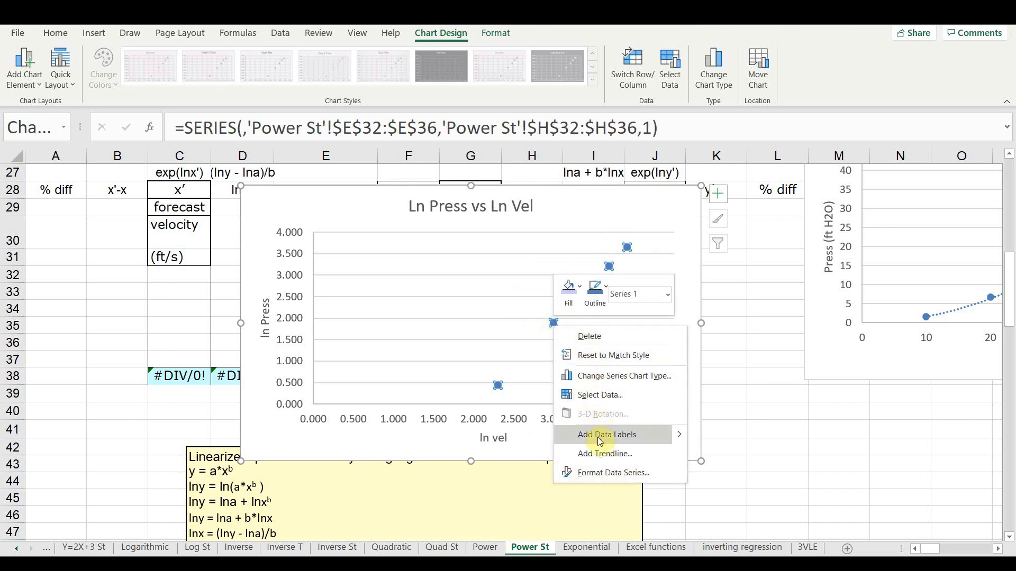
click(601, 453)
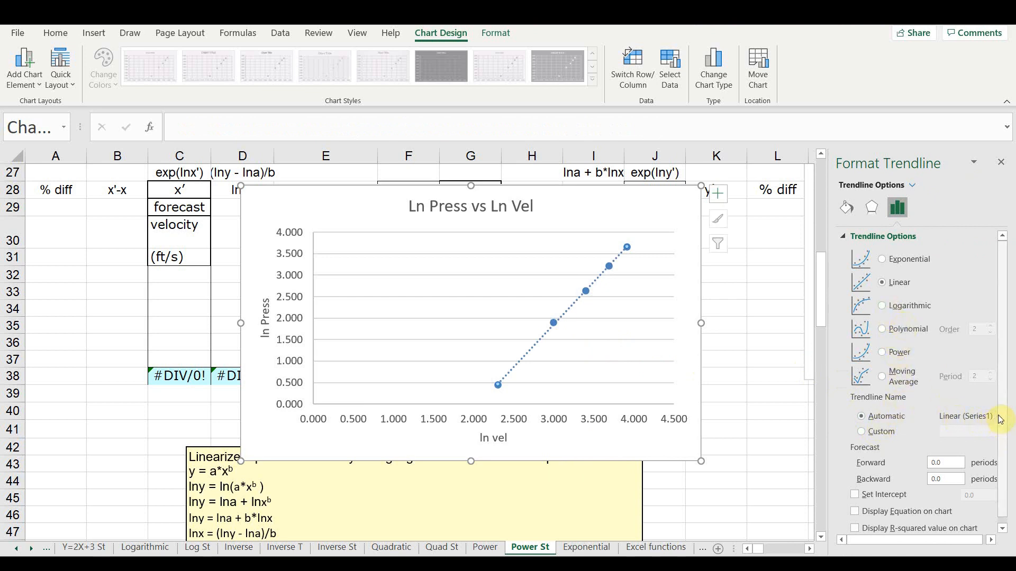
scroll(999, 415, down, 1)
click(855, 505)
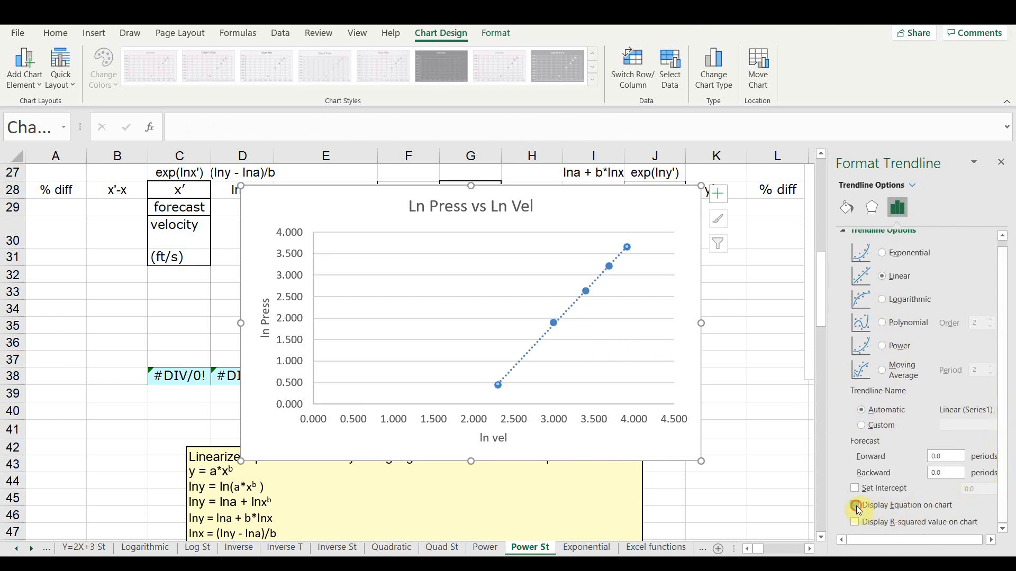
click(855, 522)
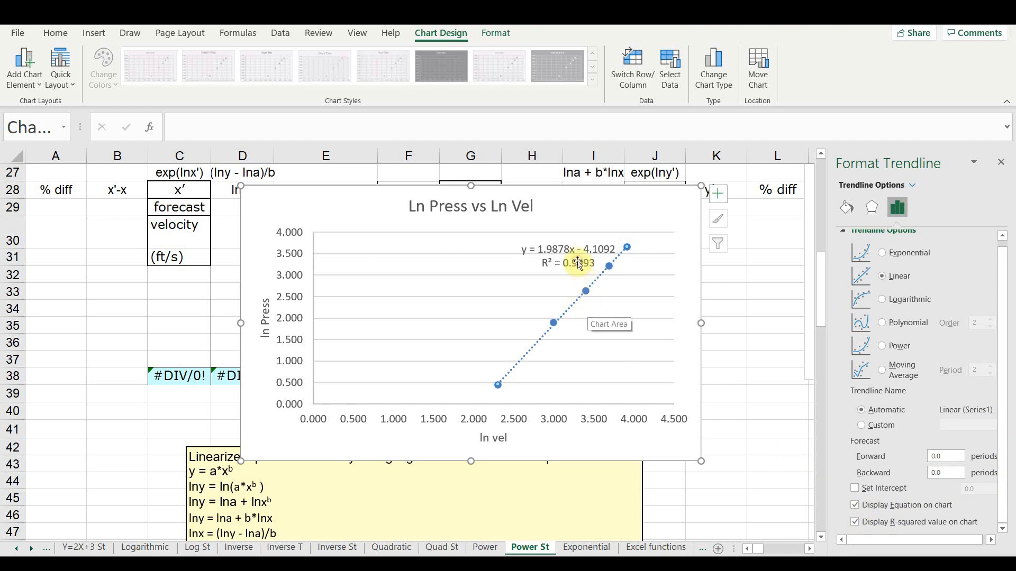
click(587, 246)
drag(587, 244, 377, 200)
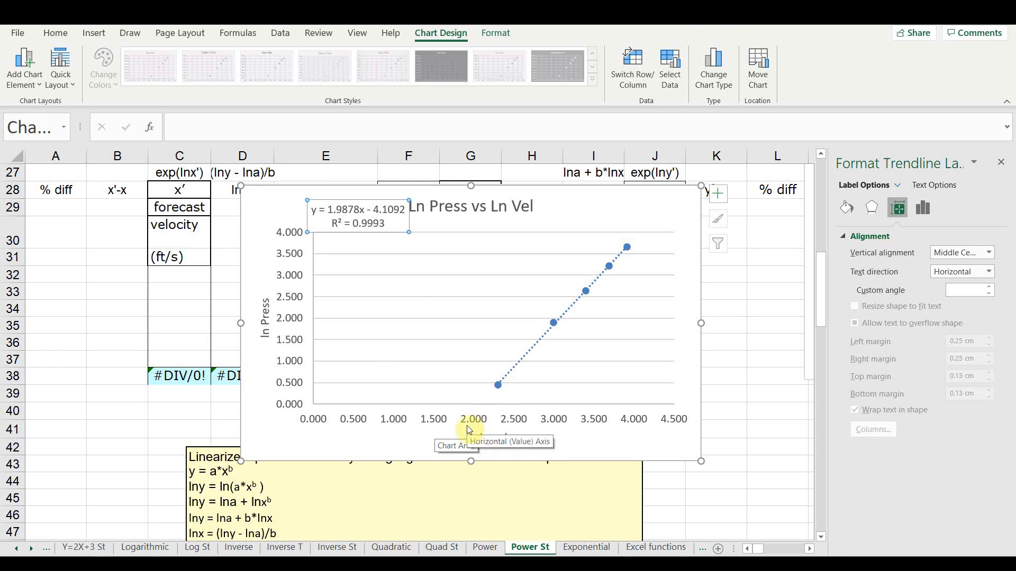
- Set the horizontal axis minimum to 2.0 and its number format to 1 decimal place
right_click(433, 420)
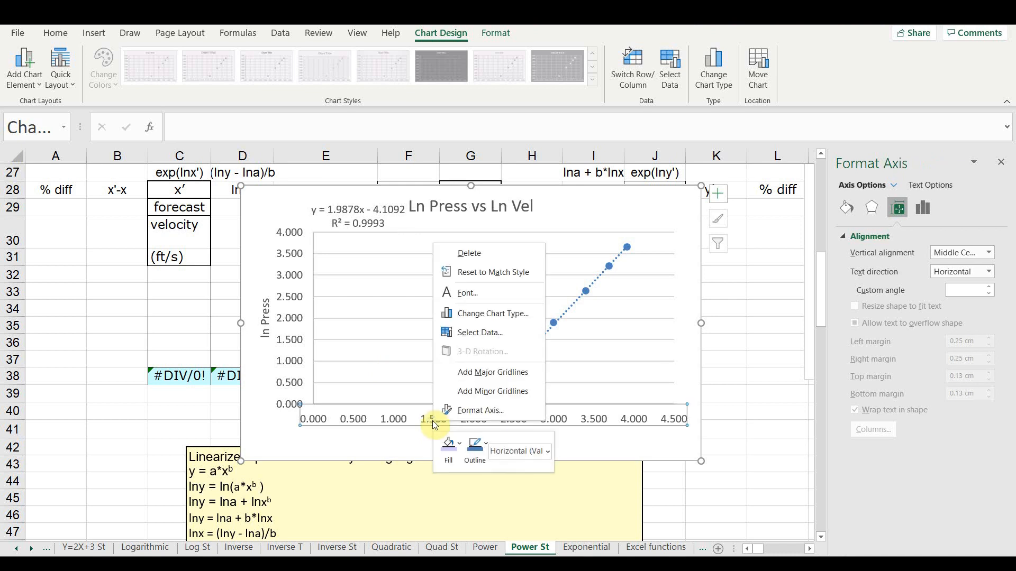
click(472, 412)
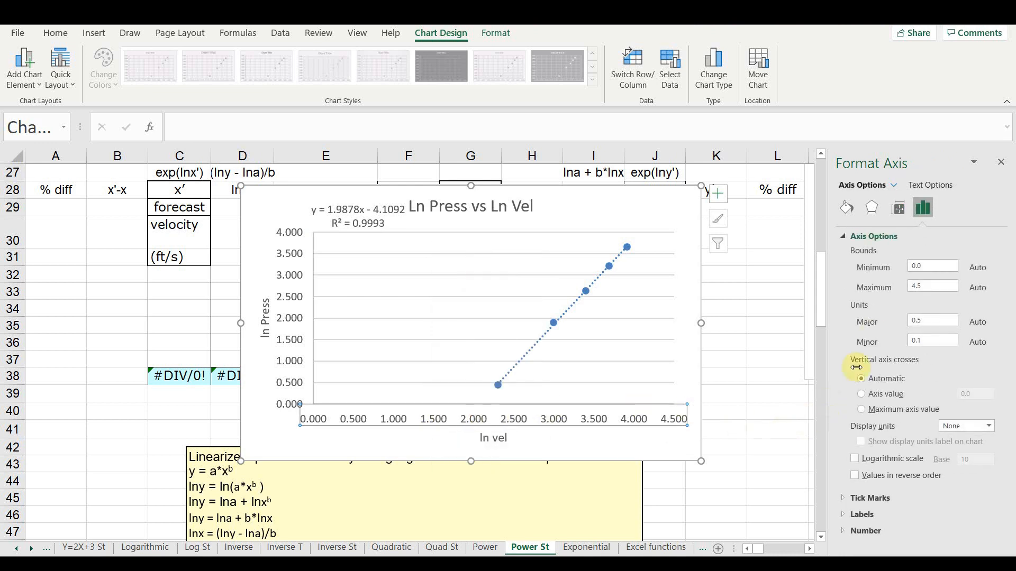
drag(920, 267, 901, 272)
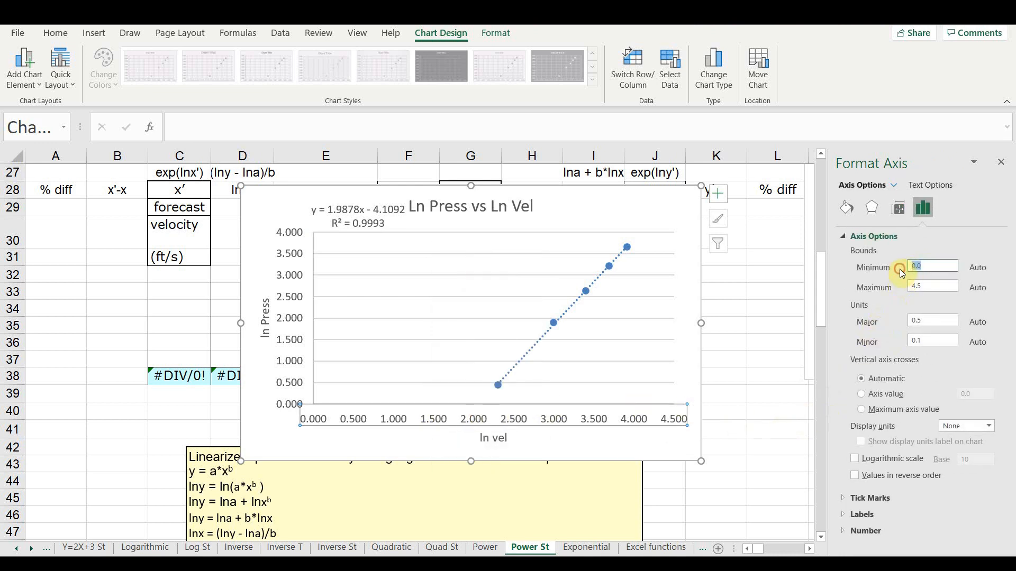
click(878, 532)
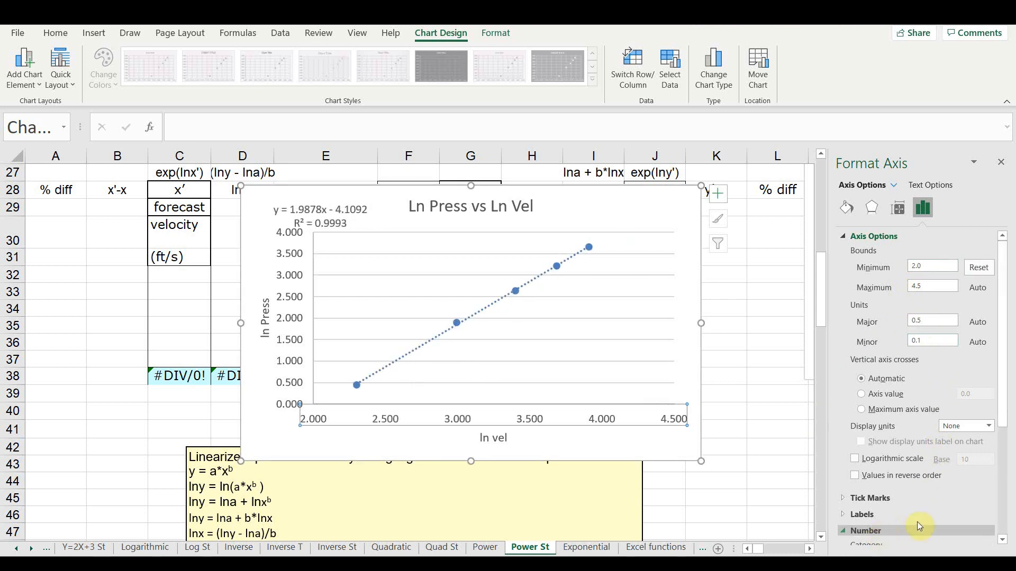
scroll(908, 541, down, 2)
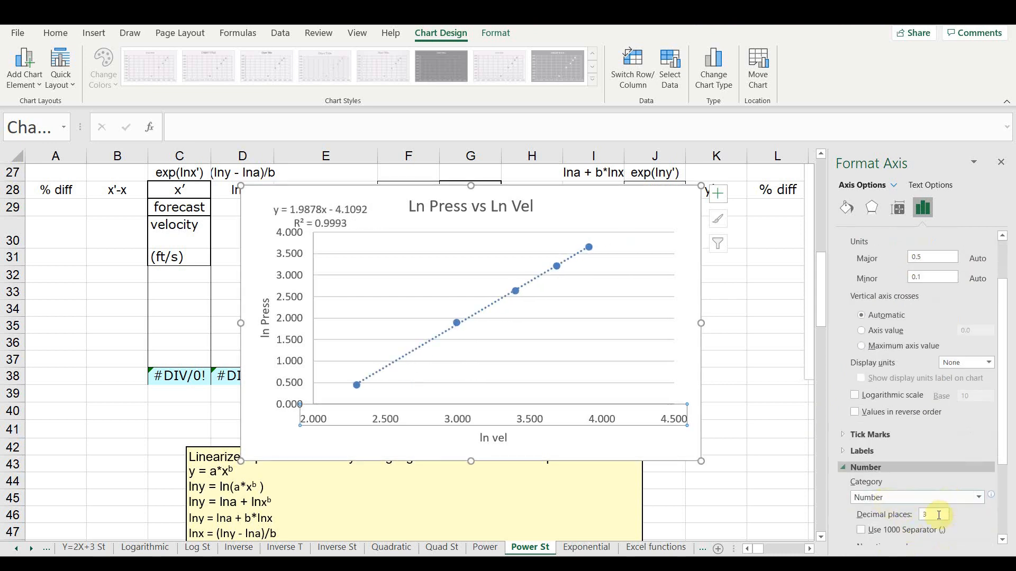
drag(938, 514, 907, 518)
text(1)
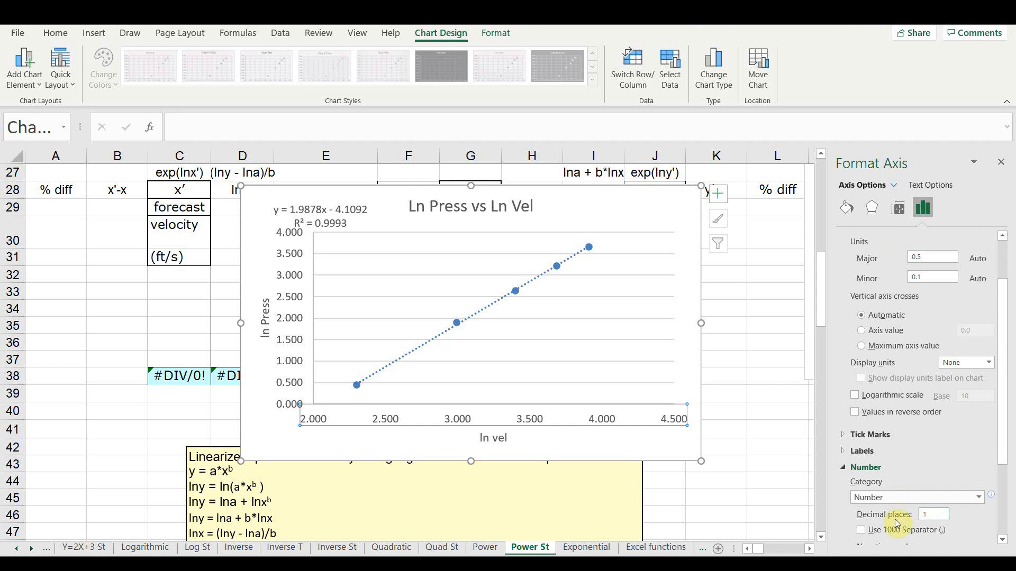
key(Return)
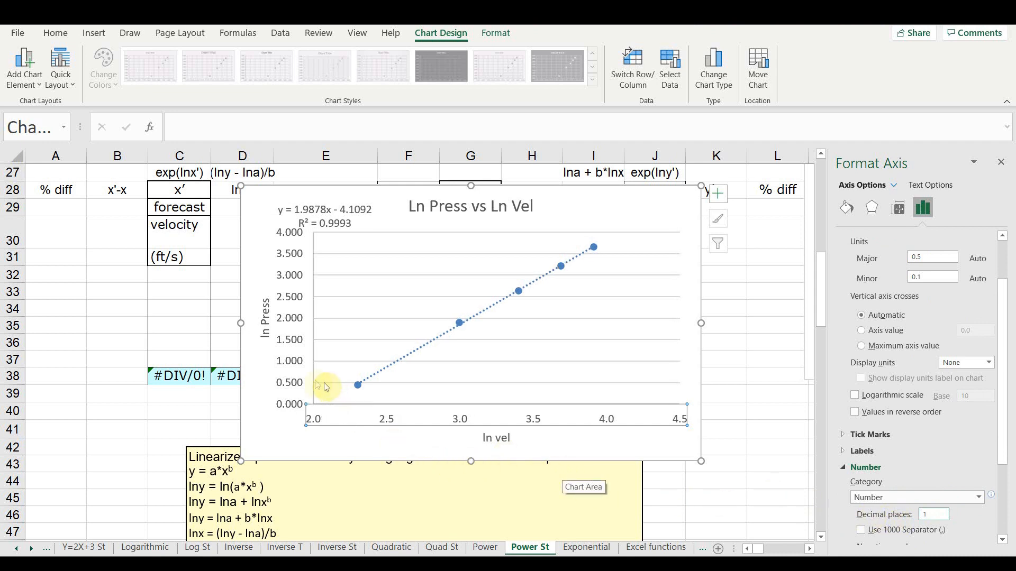
- Format the vertical axis numbers with 1 decimal place
right_click(295, 371)
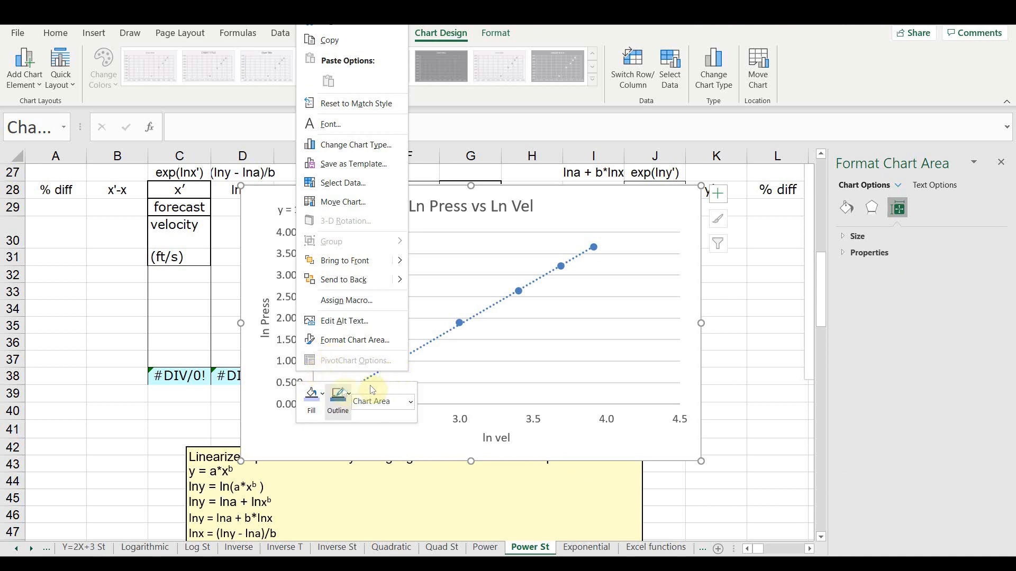
click(292, 378)
click(292, 385)
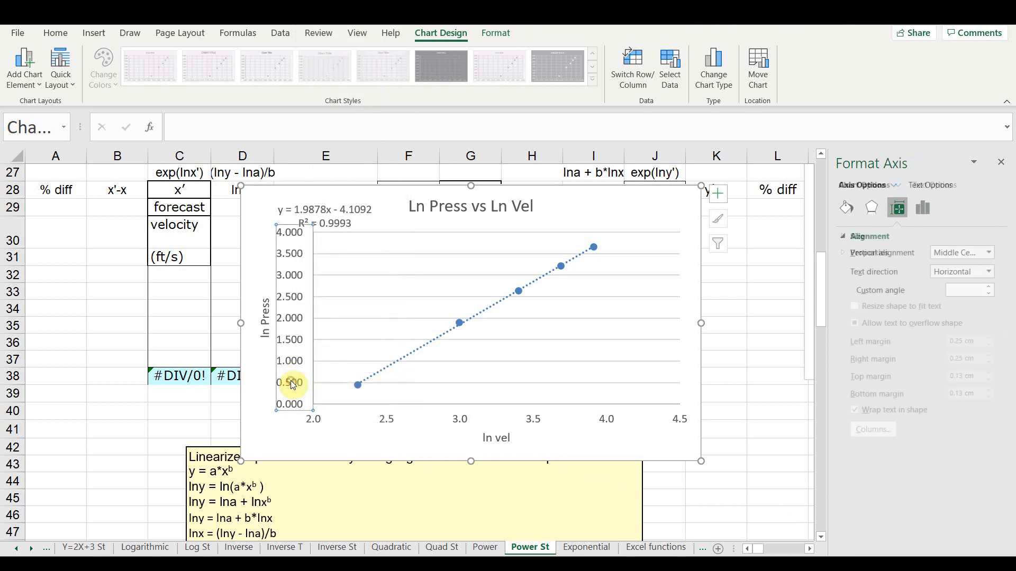
right_click(292, 384)
click(338, 547)
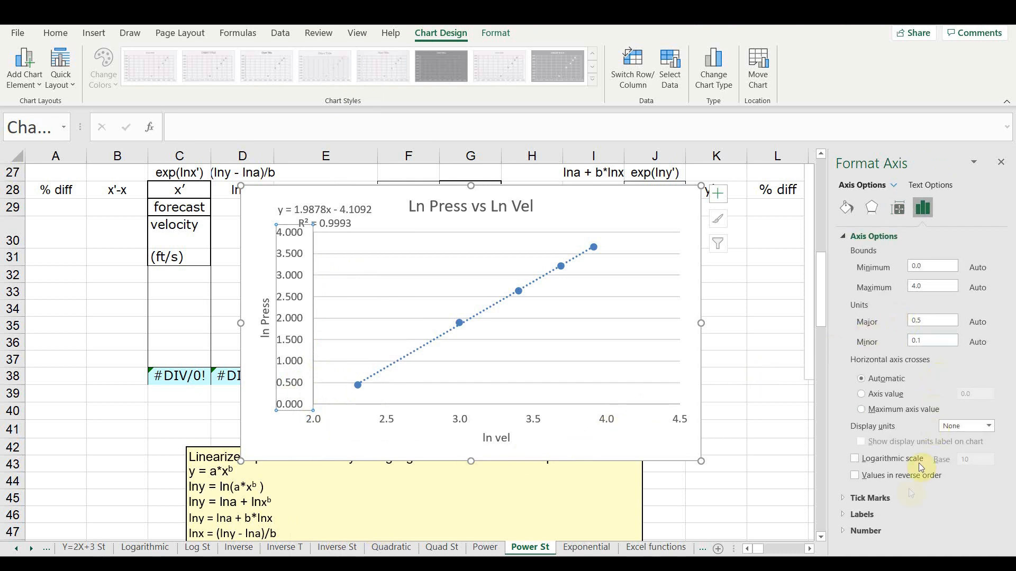
click(890, 529)
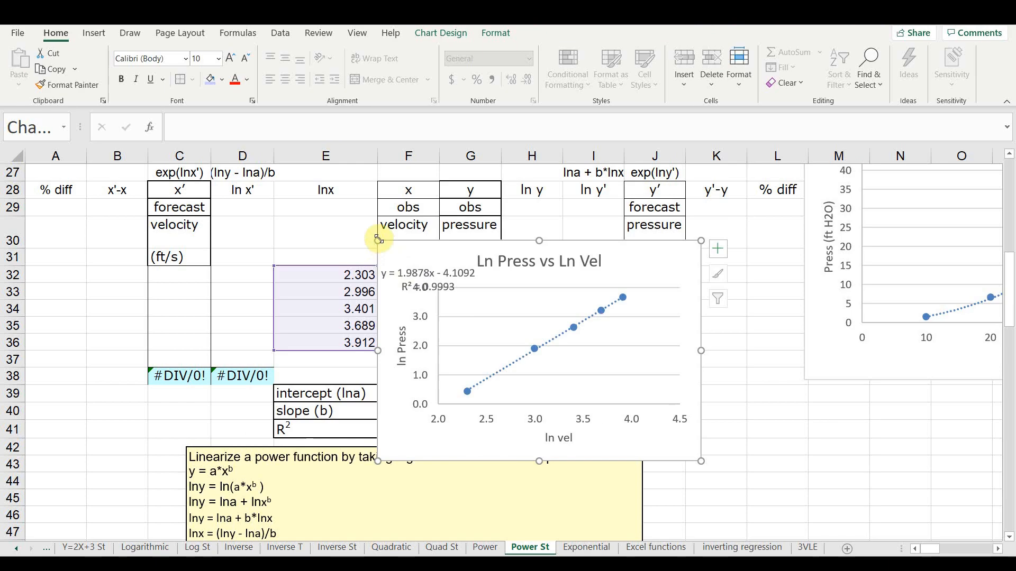
- Shrink the chart with its trendline label under the title, and place it beside the yellow linearization note, clear of the data table
drag(379, 239, 414, 255)
drag(450, 290, 533, 309)
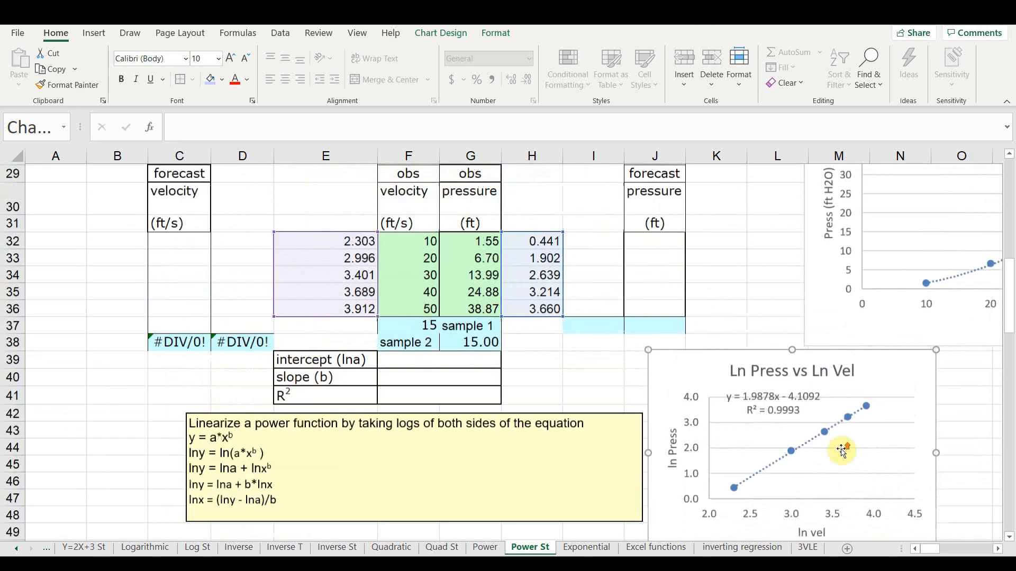
scroll(841, 450, up, 1)
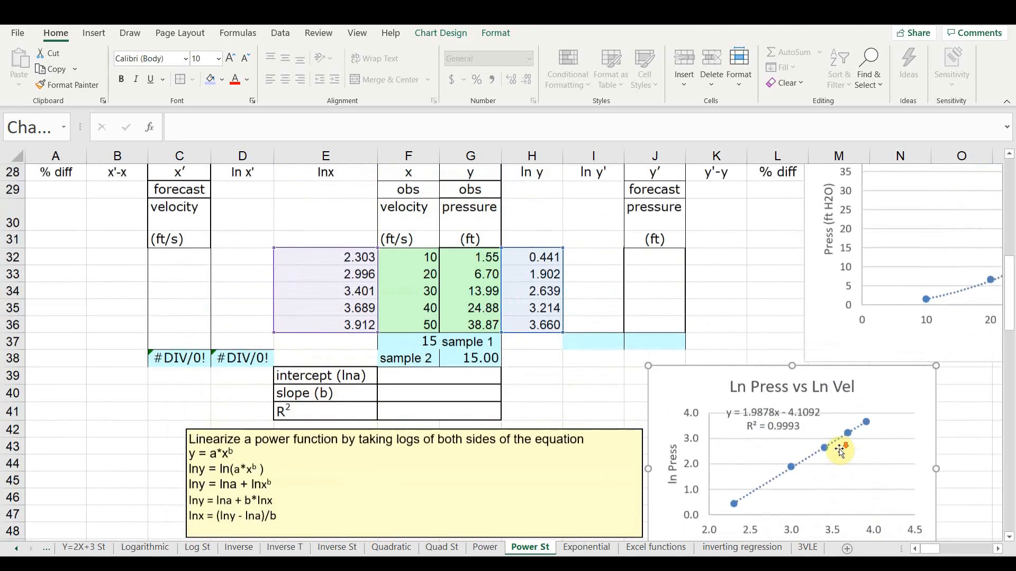
scroll(840, 449, down, 2)
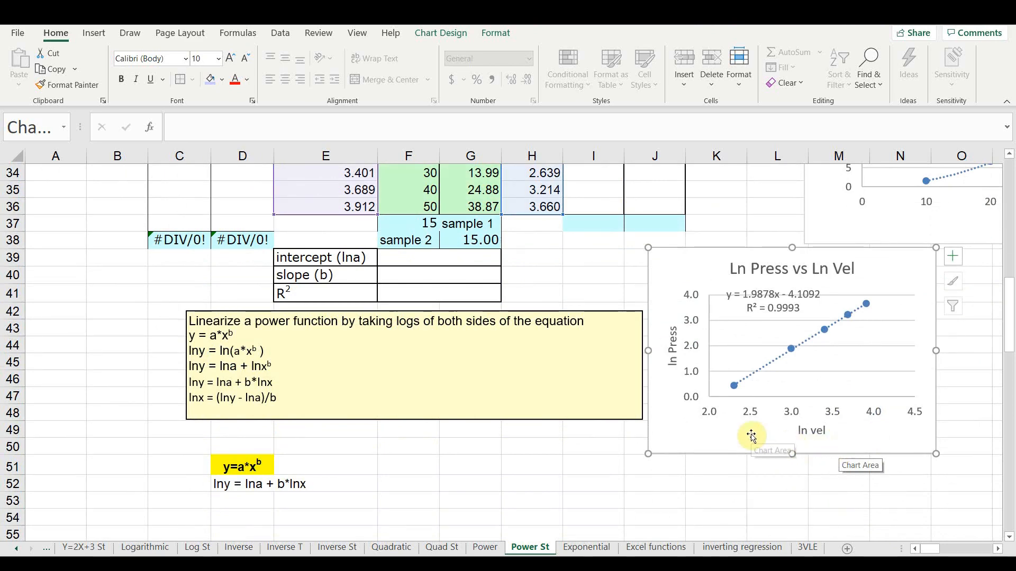
scroll(671, 418, up, 2)
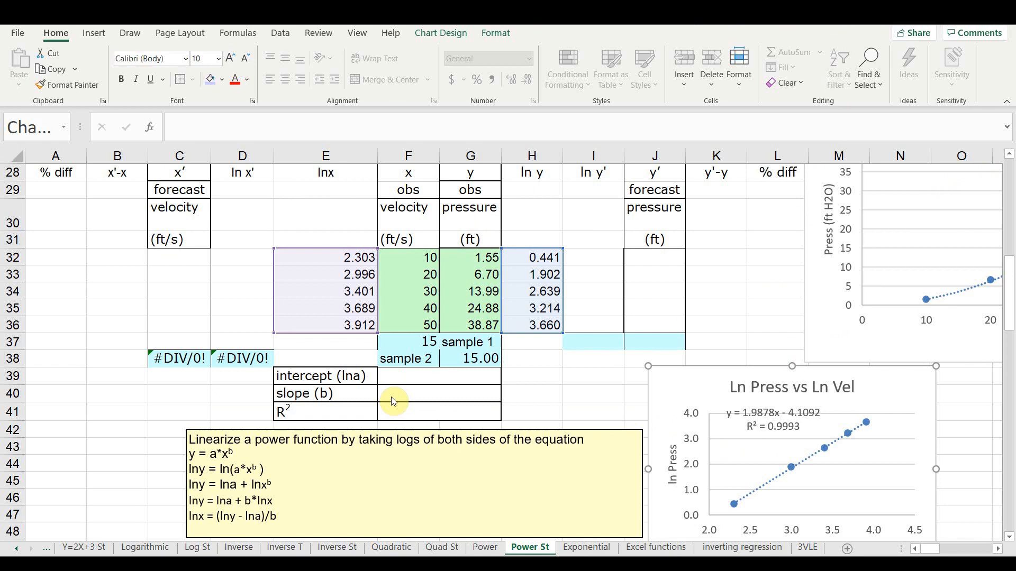
- Calculate the intercept (lna) in F39 with =INTERCEPT(H32:H36,E32:E36)
click(402, 380)
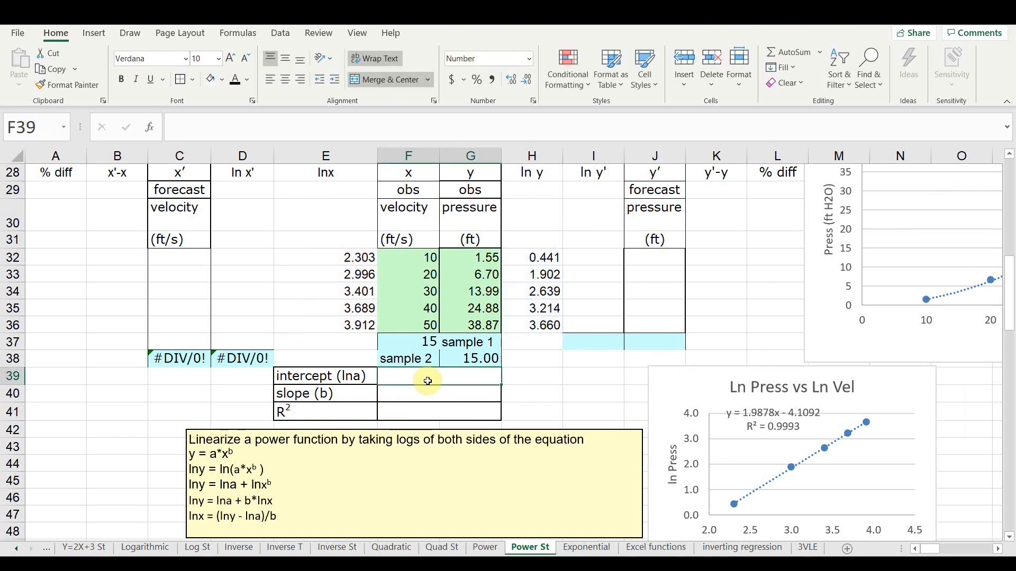
text(=inter)
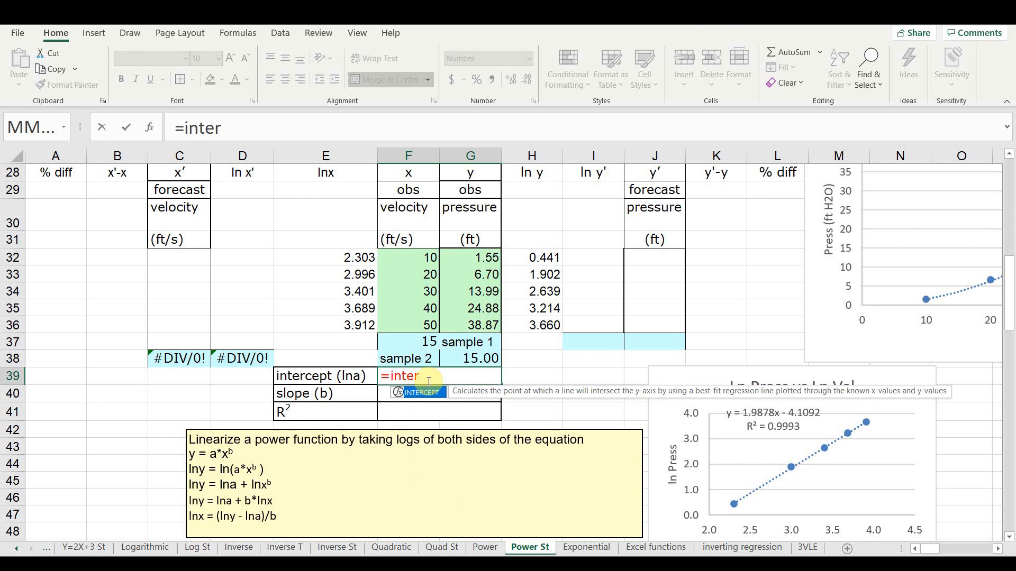
key(Tab)
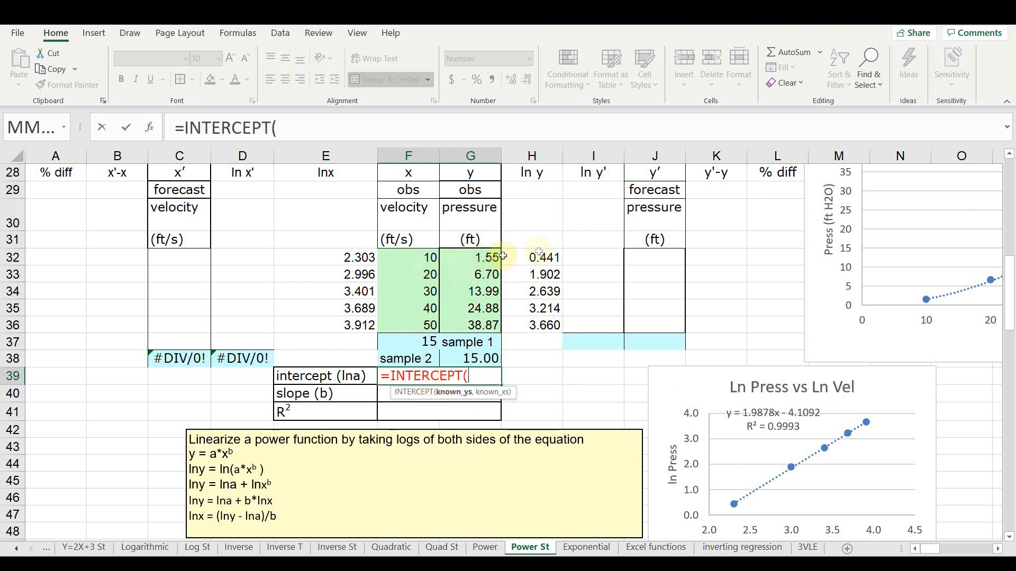
drag(547, 258, 543, 319)
text(,)
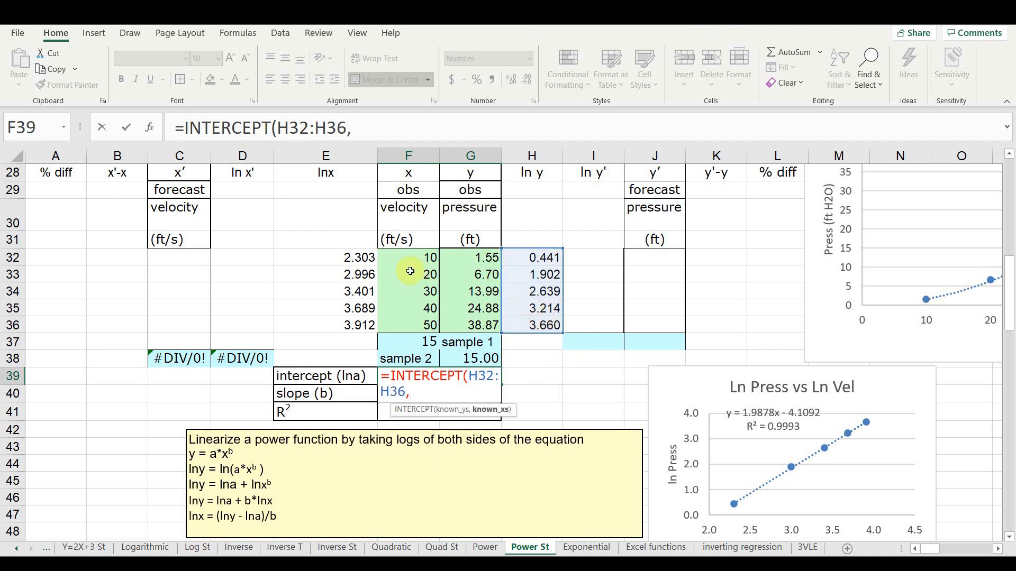
drag(329, 254, 331, 322)
text())
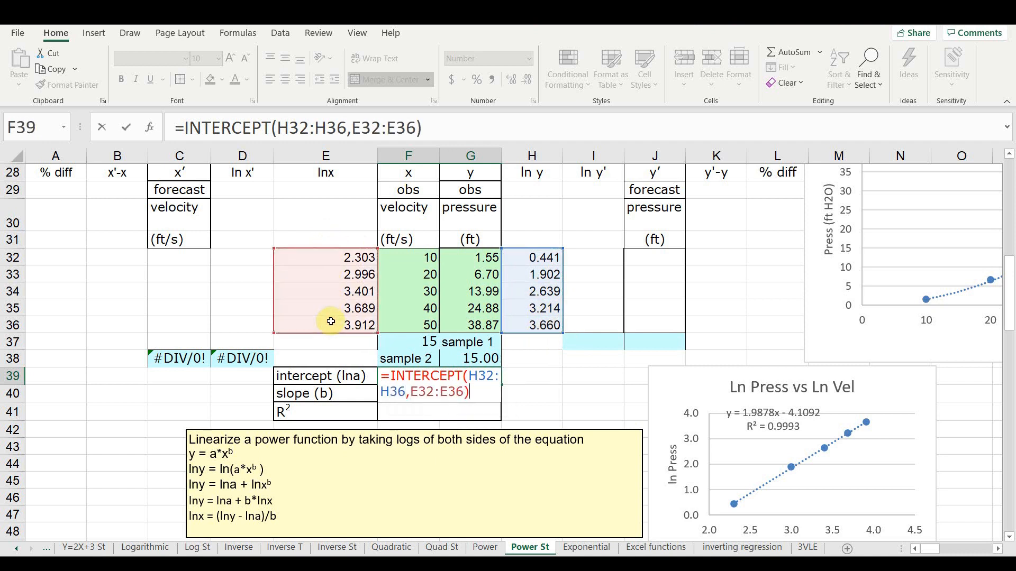
key(Return)
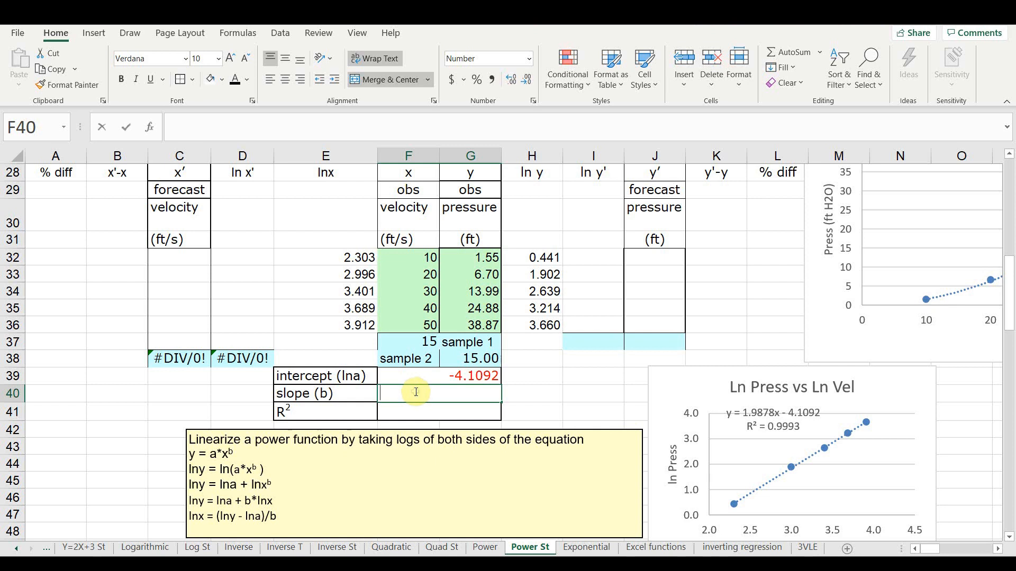
- Calculate the slope (b) in F40 with =SLOPE(H32:H36,E32:E36)
text(=sloper)
key(BackSpace)
key(Tab)
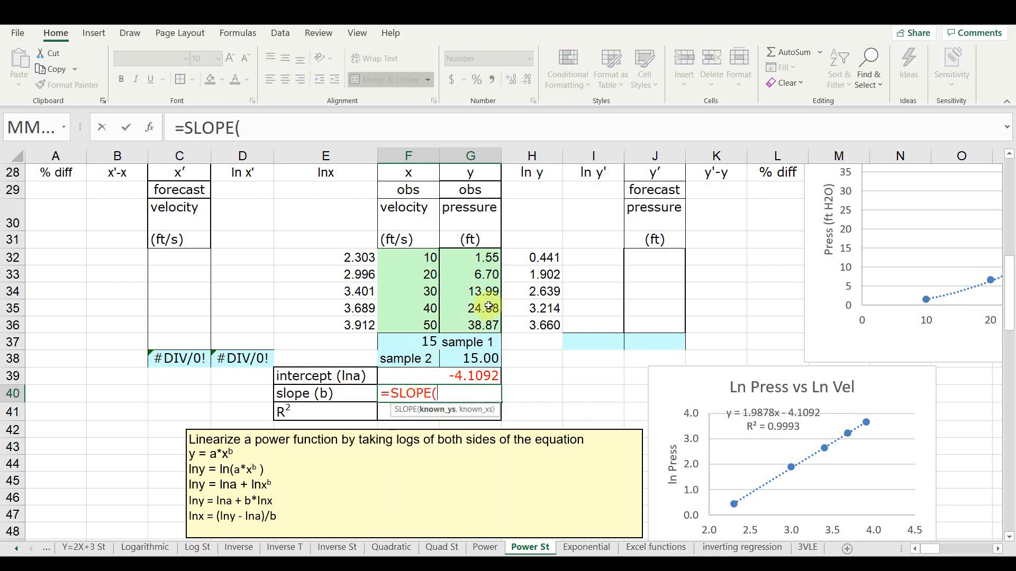
drag(530, 257, 531, 326)
text(,)
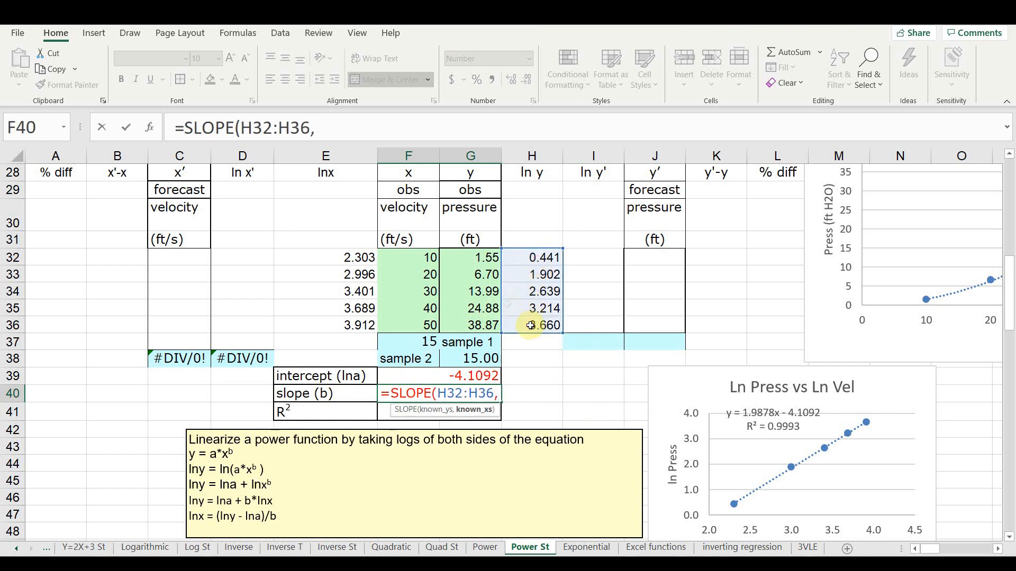
drag(358, 259, 368, 324)
text())
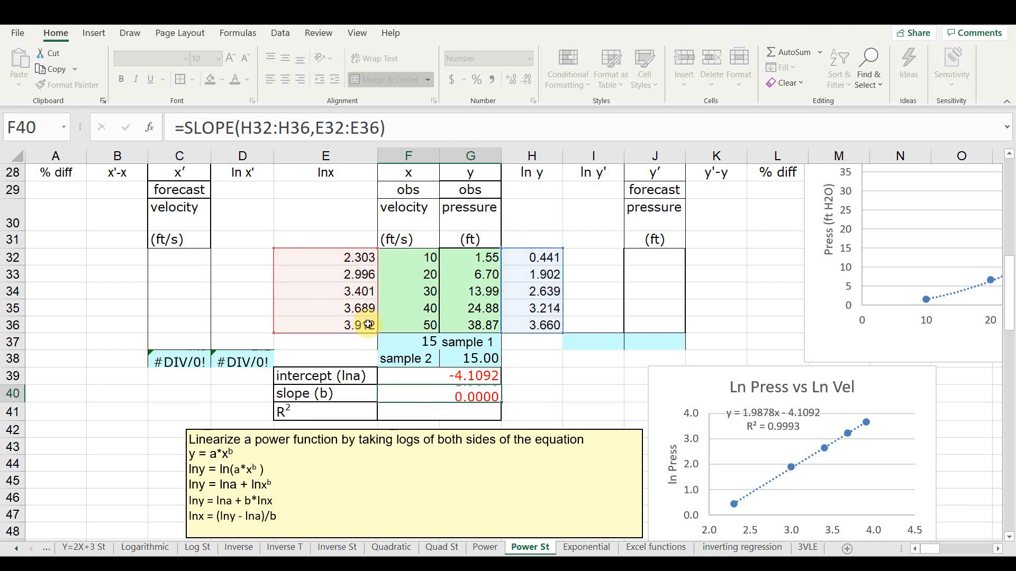
- Calculate R² of the linearized data in F41 with =RSQ(H32:H36,E32:E36)
key(Return)
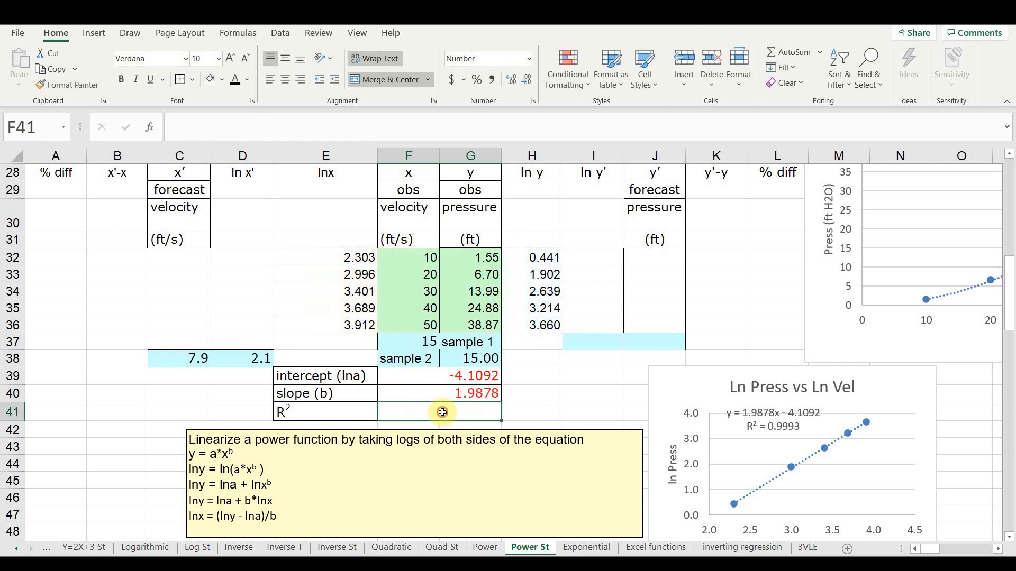
text(=)
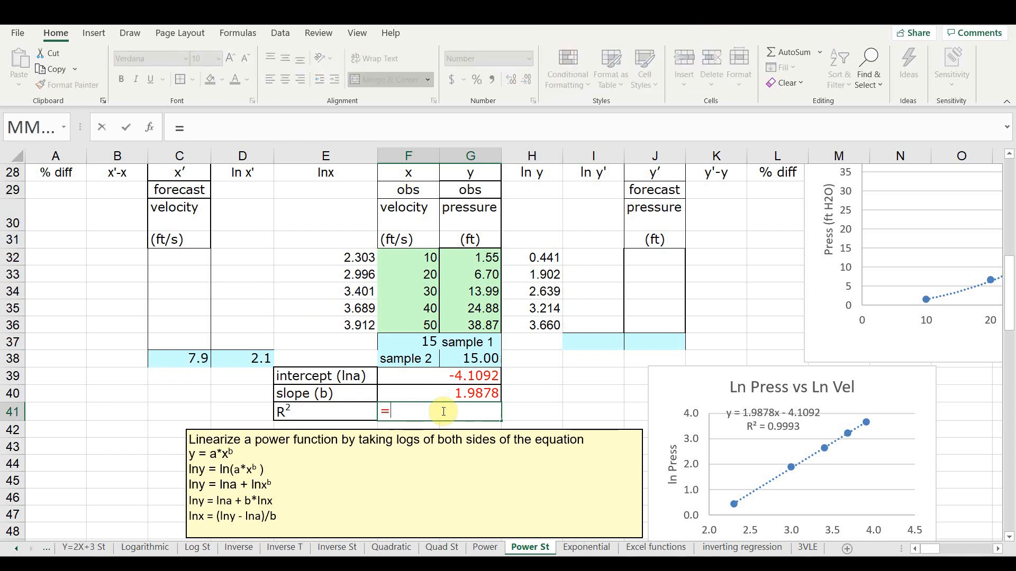
text(rsq)
key(Tab)
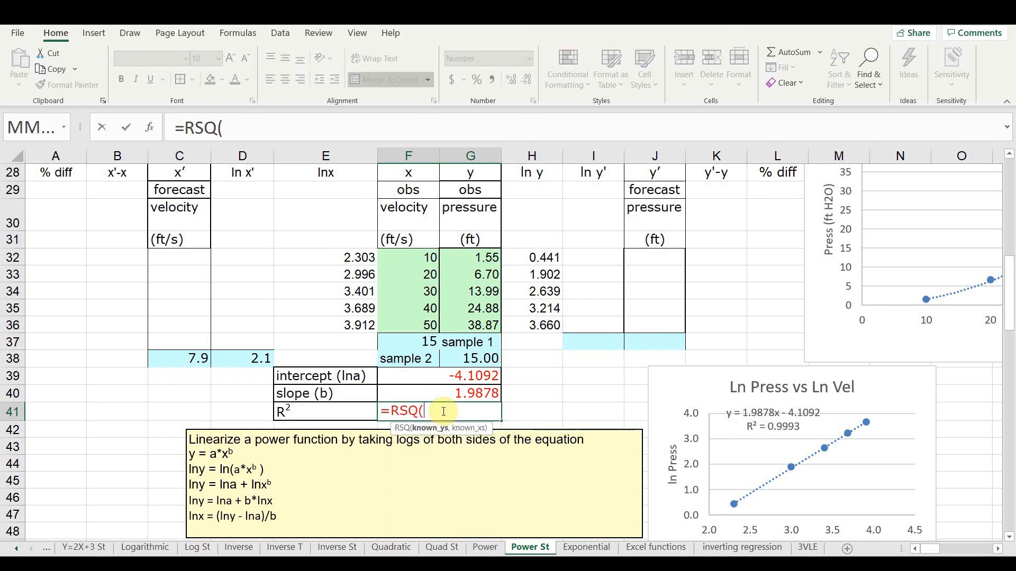
drag(510, 258, 519, 324)
text(,)
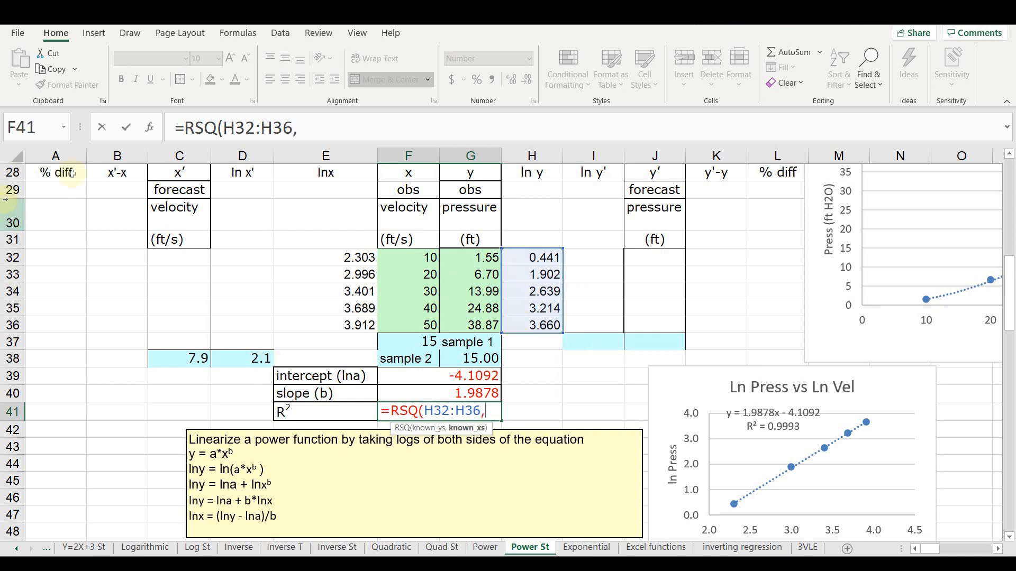
drag(288, 262, 310, 317)
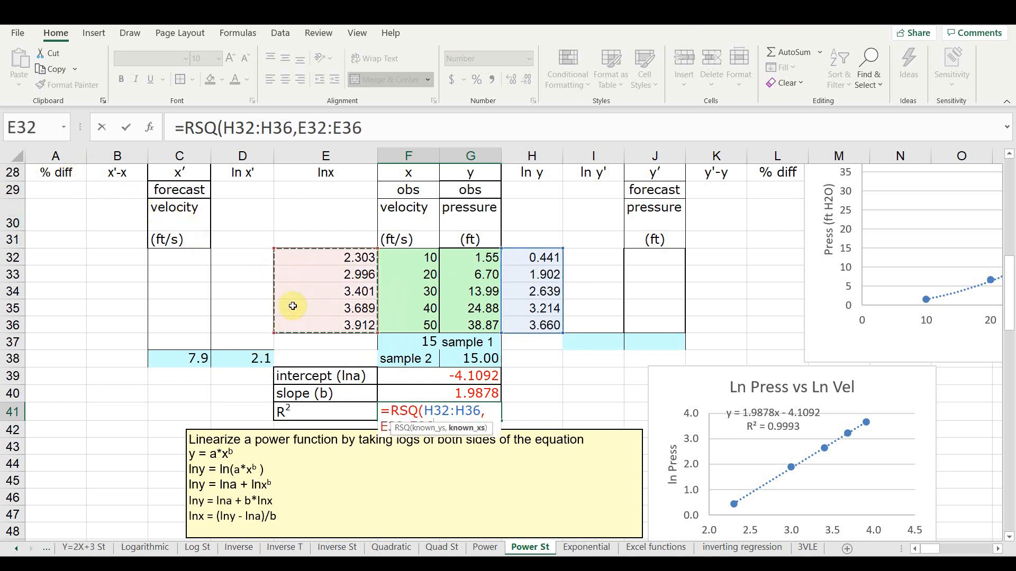
key(Return)
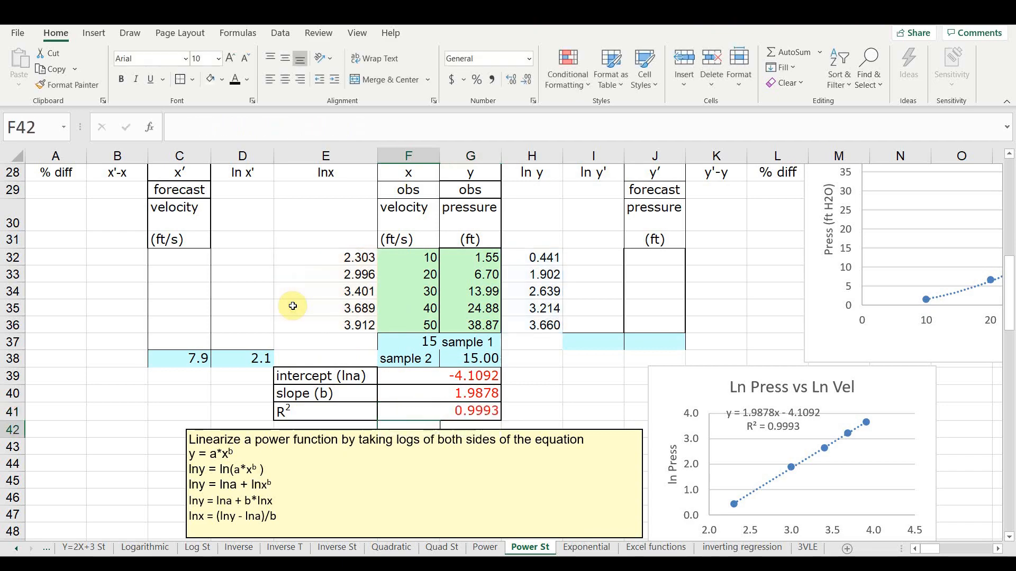
- Compare the Excel intercept, slope and R² with the calculator's coefficient, index and R² in the table at the start of the sheet
click(406, 392)
scroll(406, 393, up, 3)
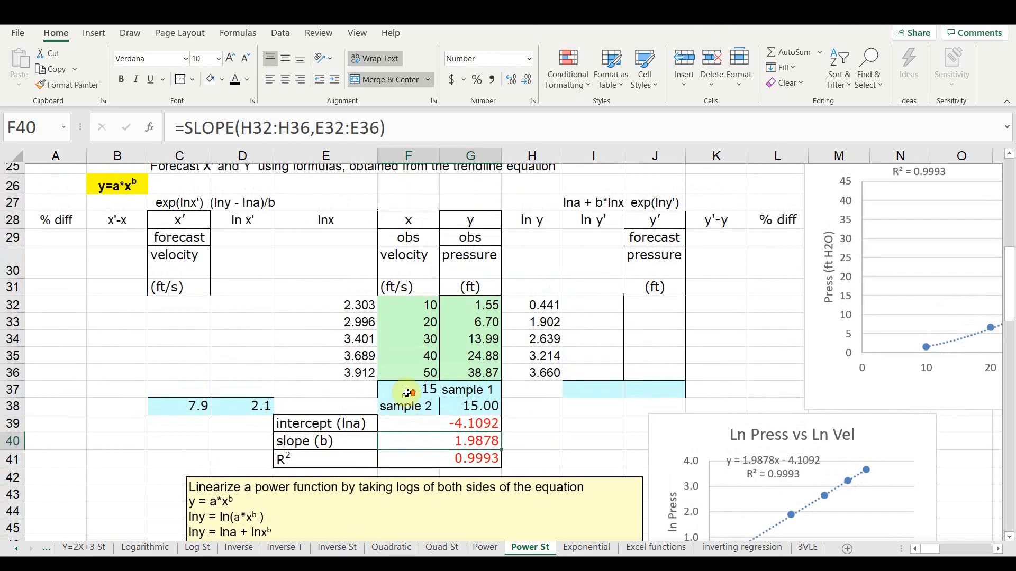
scroll(406, 393, down, 2)
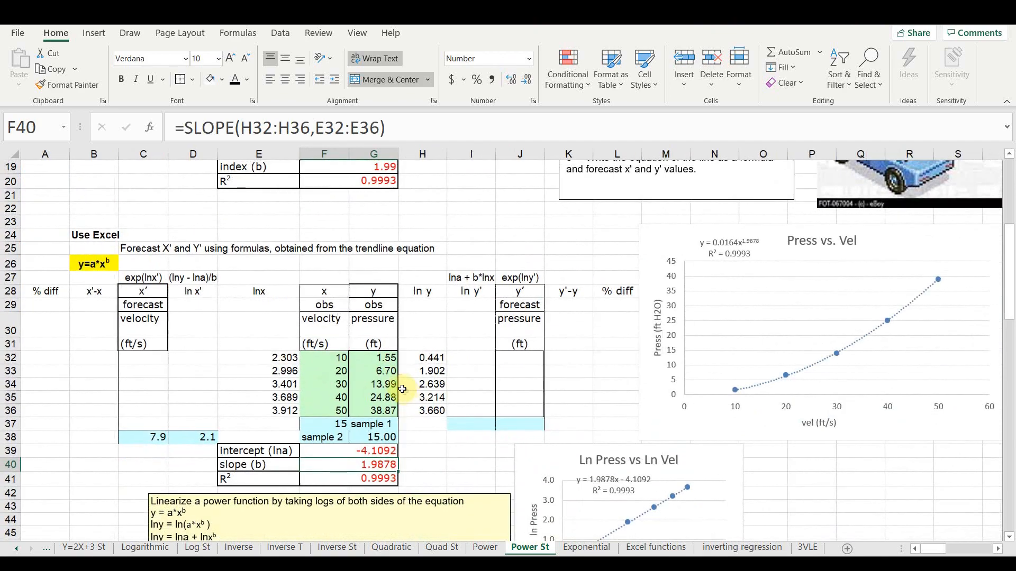
scroll(400, 386, up, 2)
scroll(401, 385, down, 1)
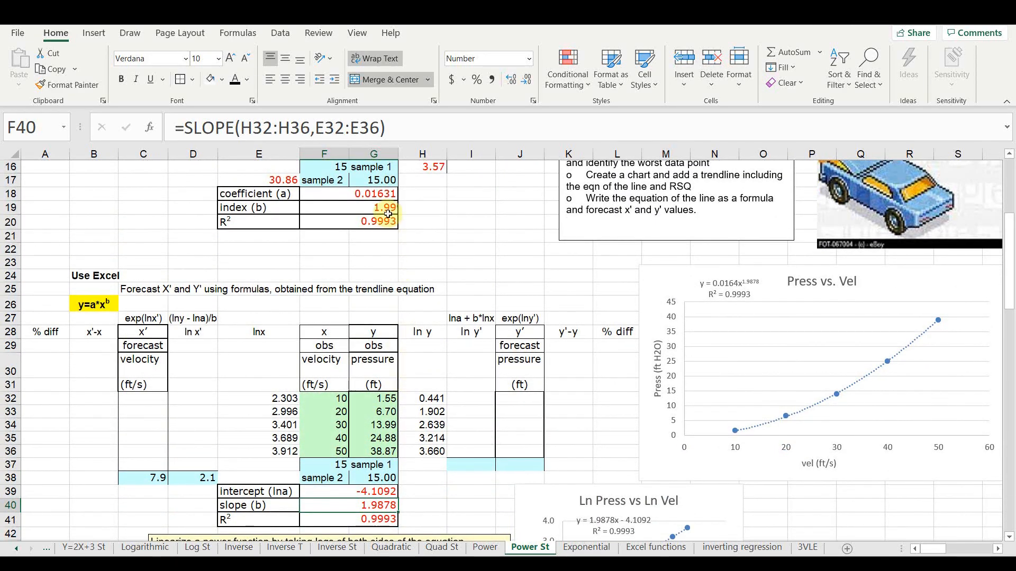
scroll(345, 215, up, 5)
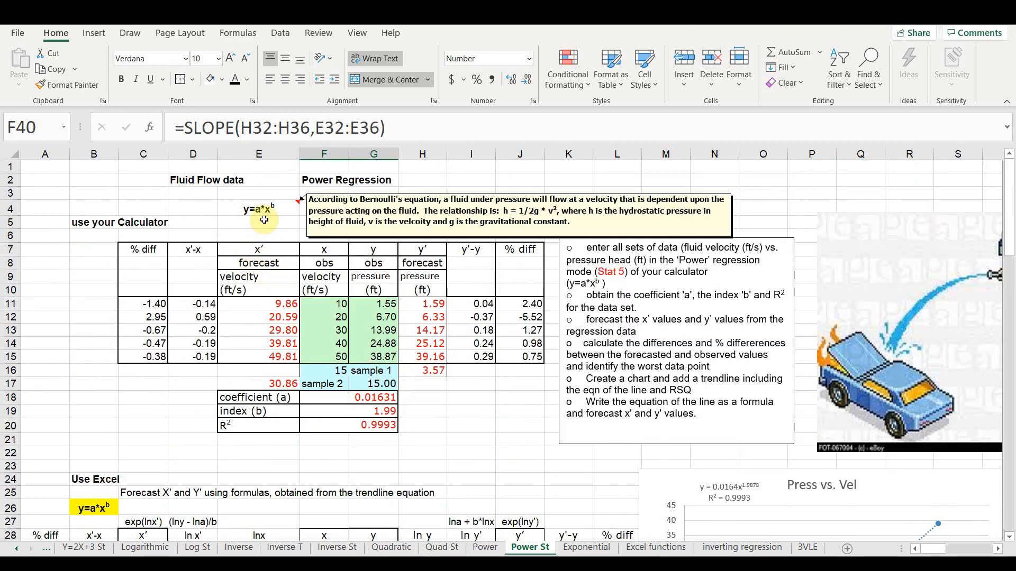
scroll(264, 219, down, 6)
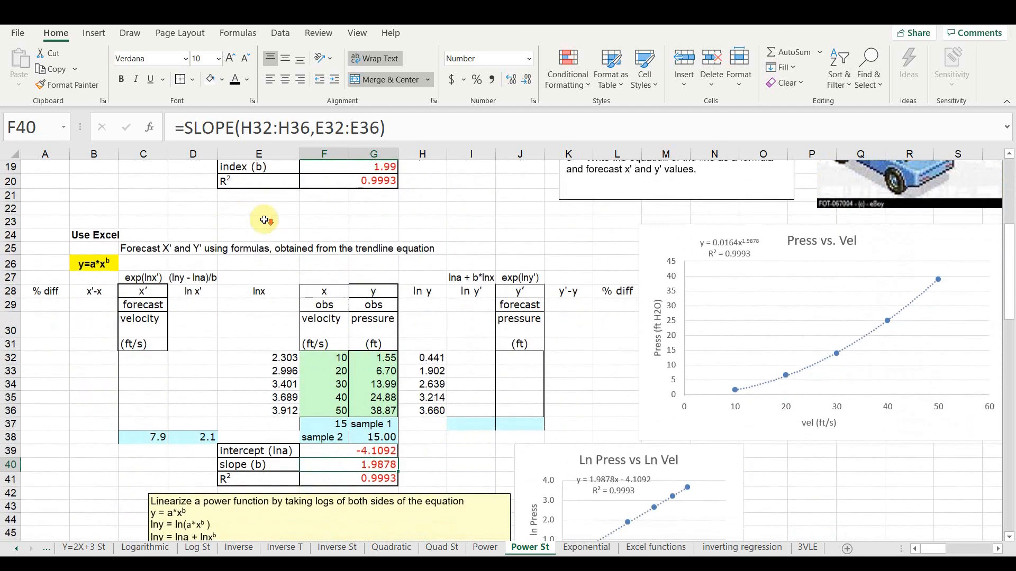
- Forecast ln y' in I32 with =$F$39+$F$40*E32 and fill the formula down to I36
scroll(373, 445, down, 2)
click(471, 276)
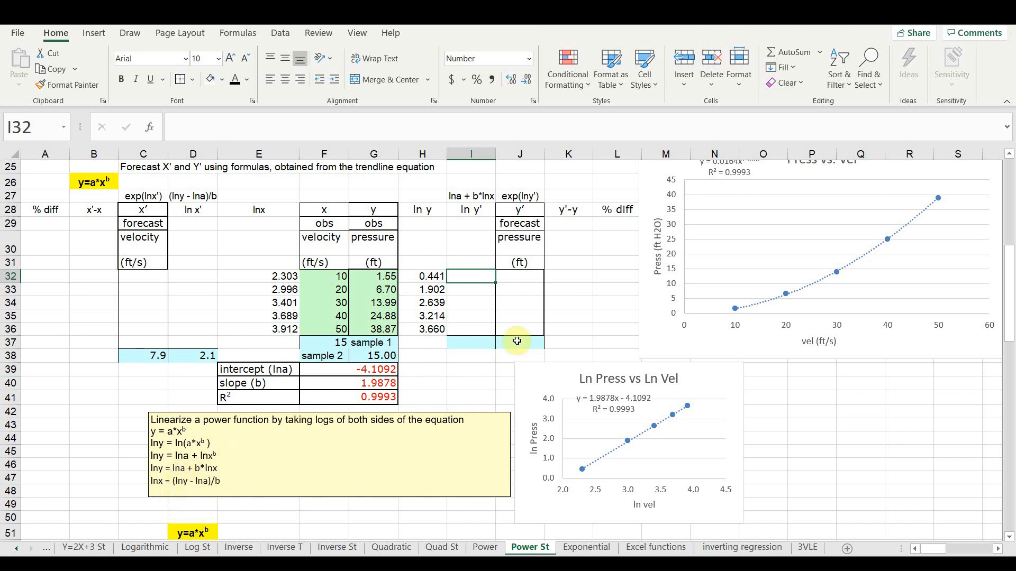
text(=)
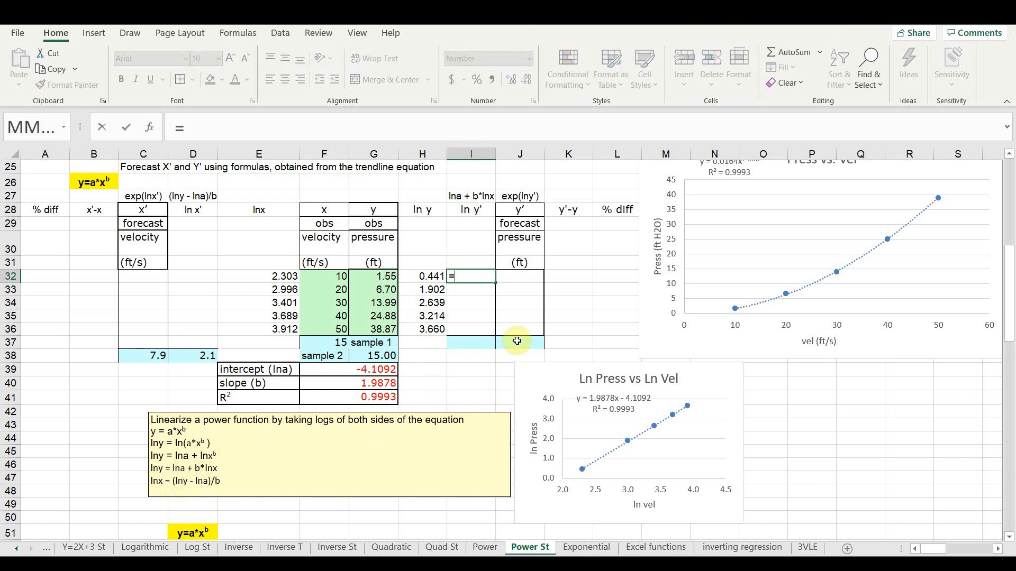
click(370, 372)
key(F4)
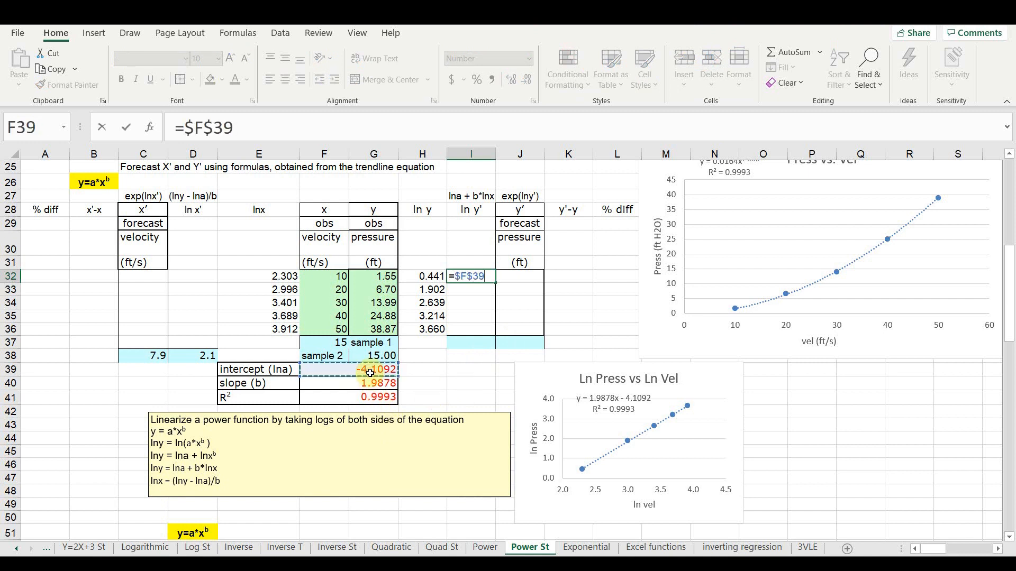
text(+)
click(366, 386)
key(F4)
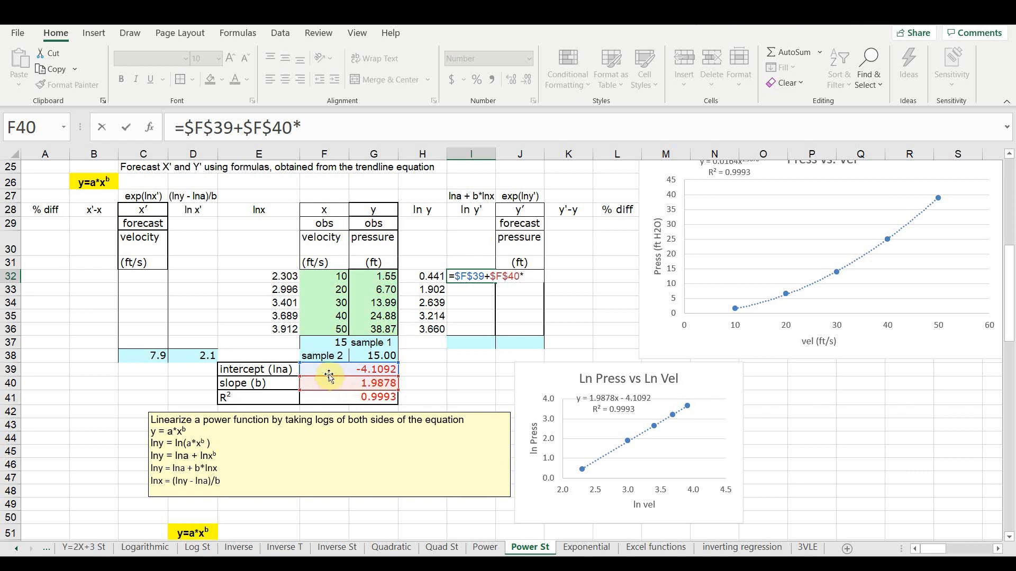
click(283, 276)
key(Return)
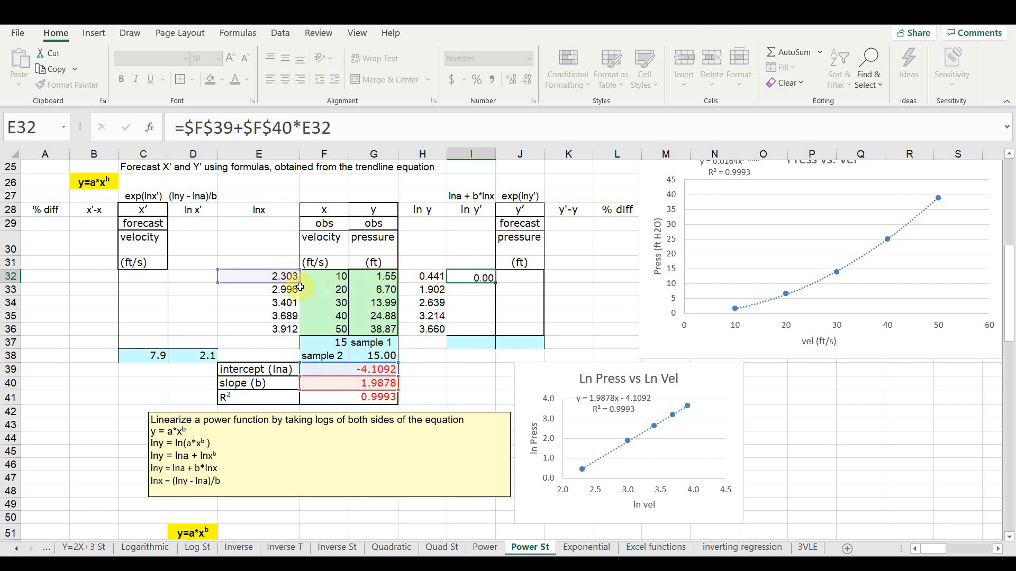
click(460, 278)
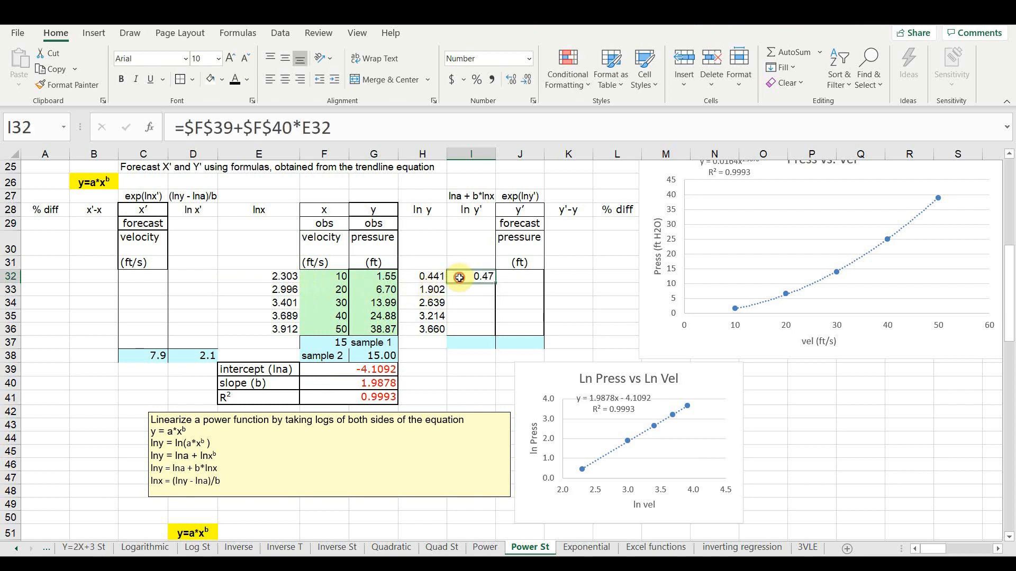
drag(496, 284, 489, 333)
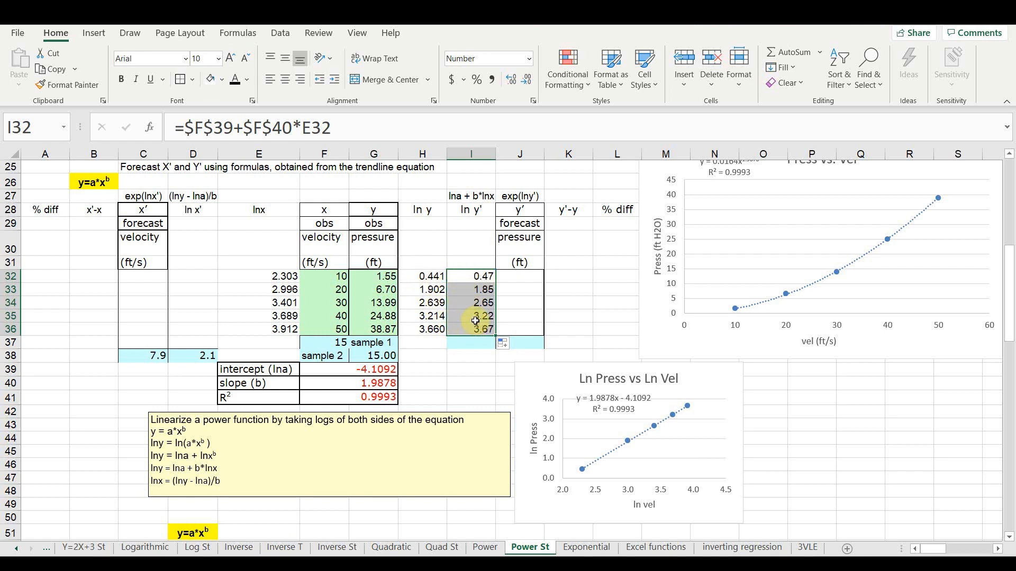
- Convert ln y' to the forecast pressure in J32 with =EXP(I32) and fill the formula down to J36
click(519, 277)
text(=)
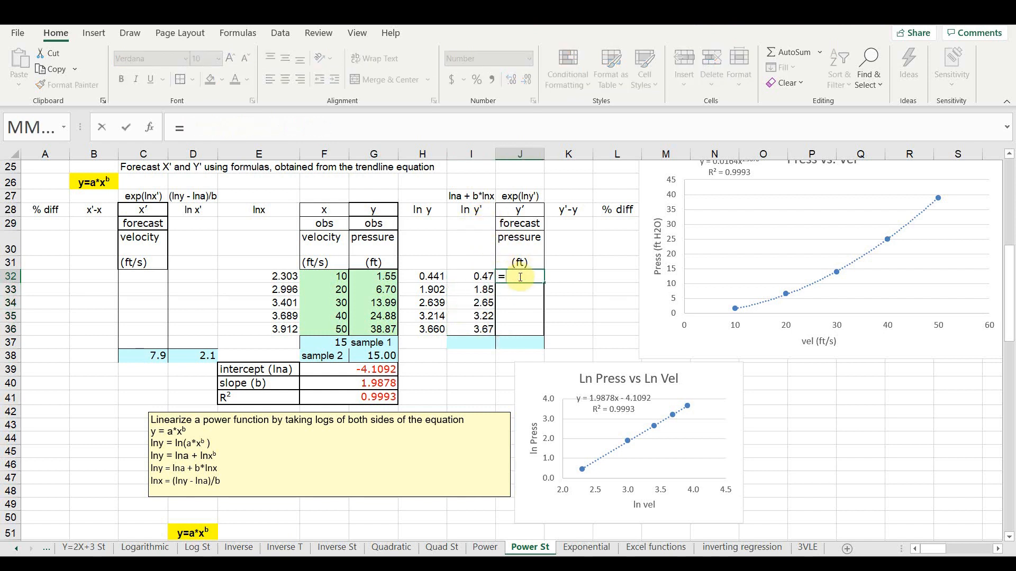
text(exs)
key(BackSpace)
text(p)
key(Tab)
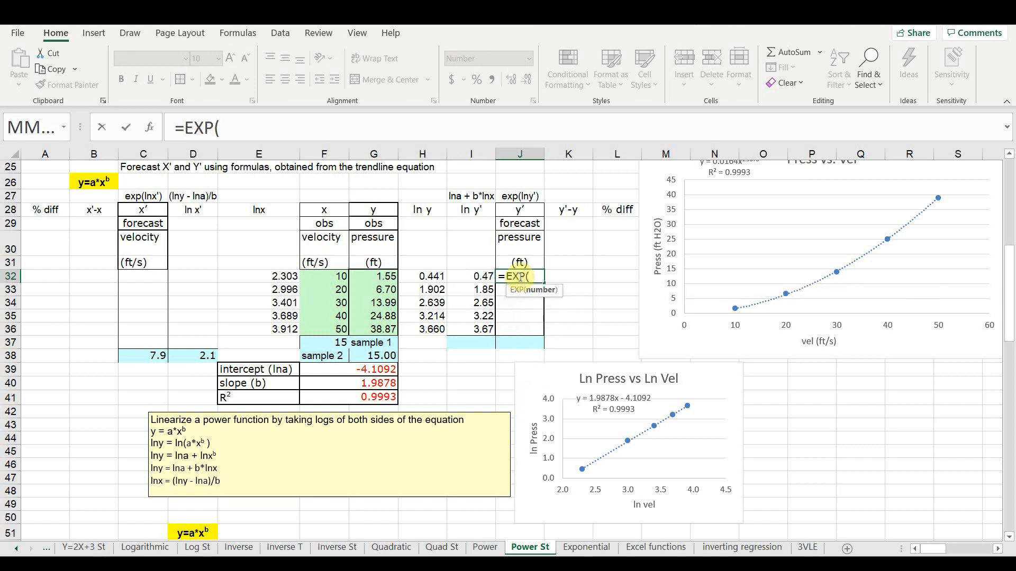
click(476, 276)
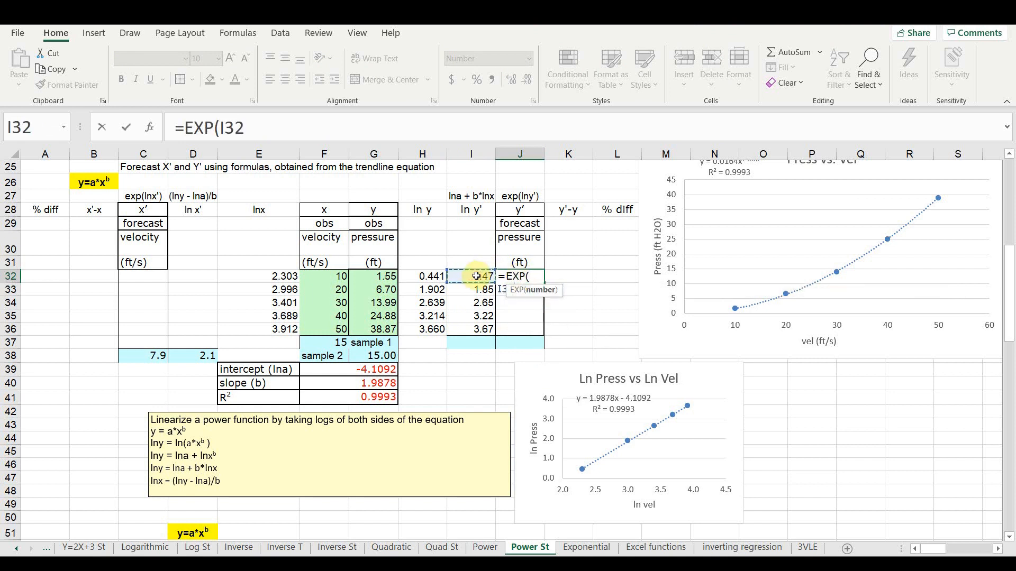
text())
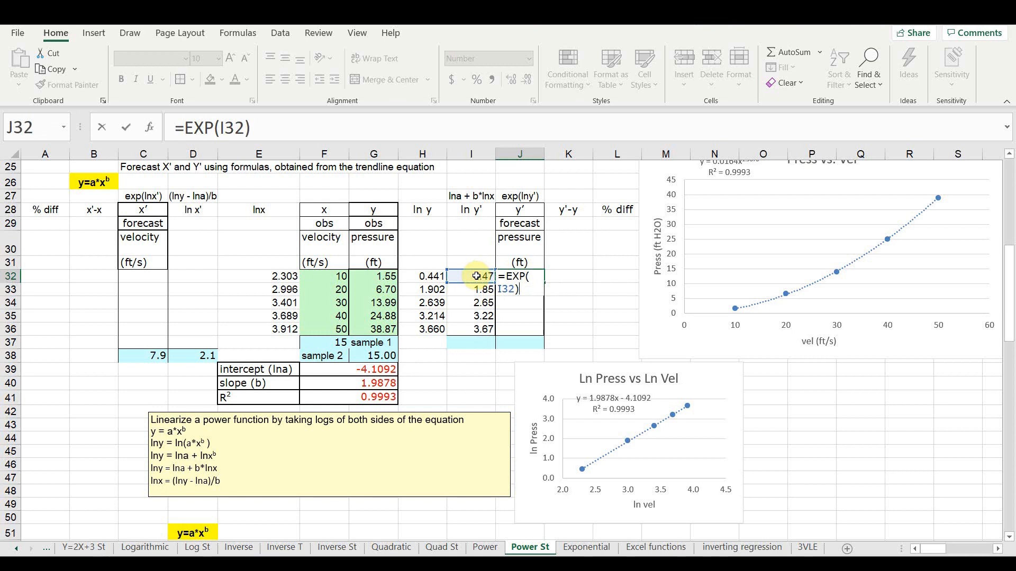
key(Return)
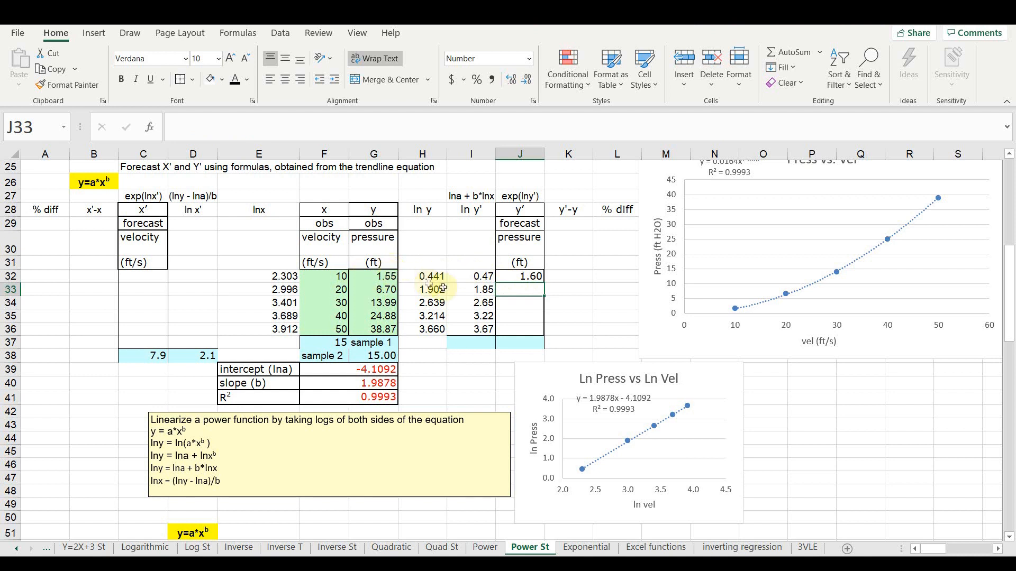
click(529, 276)
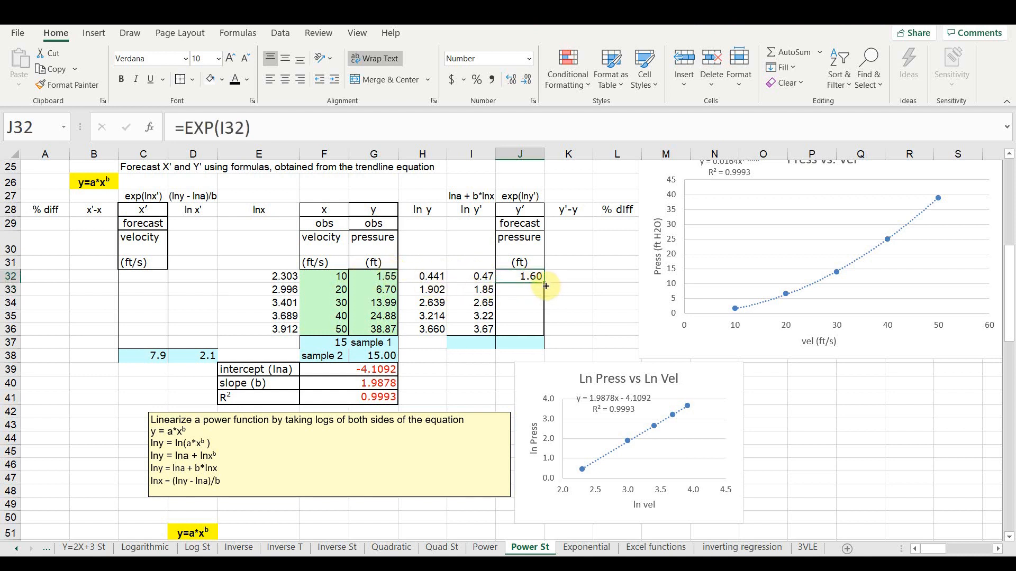
drag(545, 284, 540, 335)
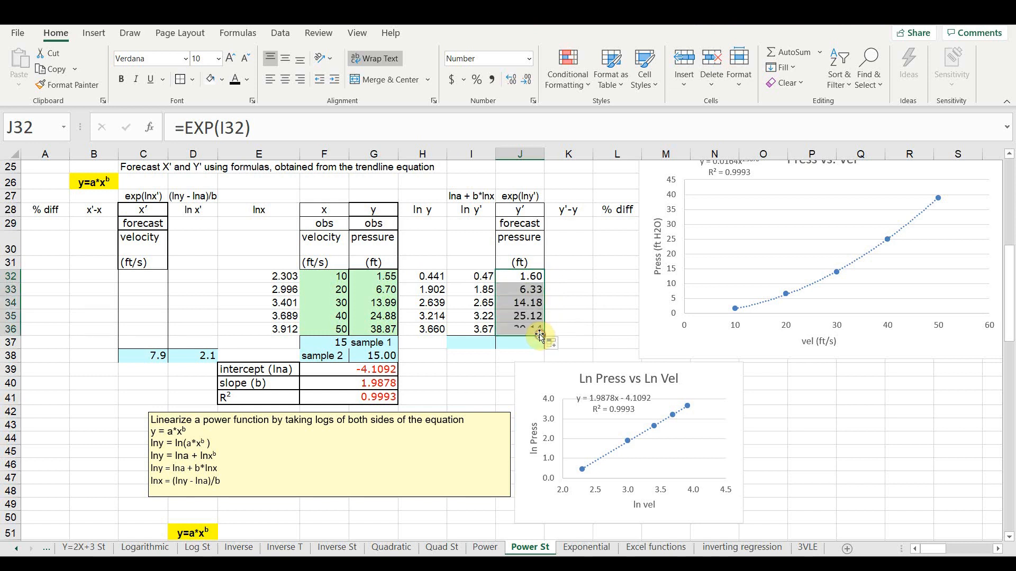
- Forecast ln x' in D32 with =(H32-$F$39)/$F$40
click(577, 275)
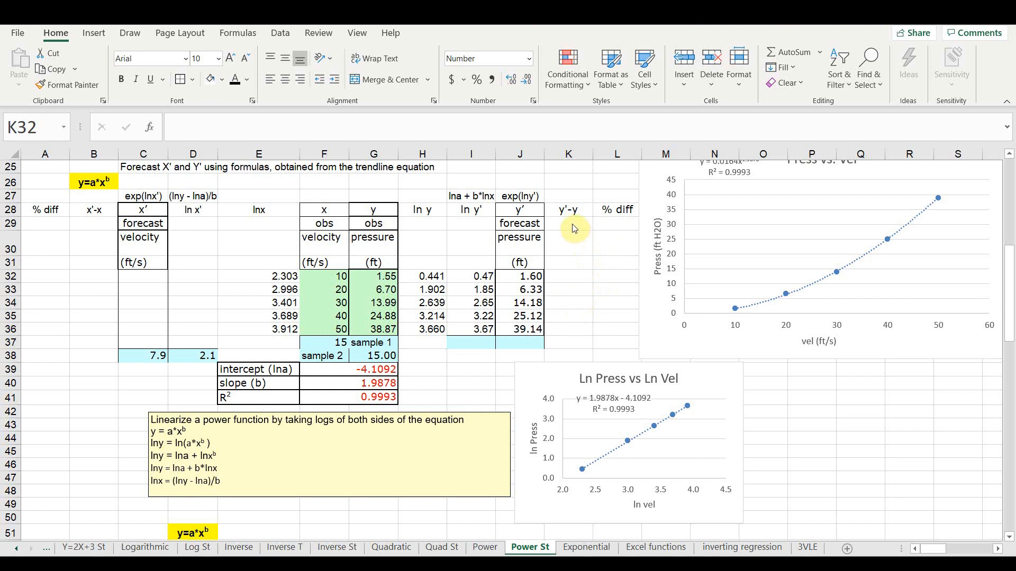
click(214, 320)
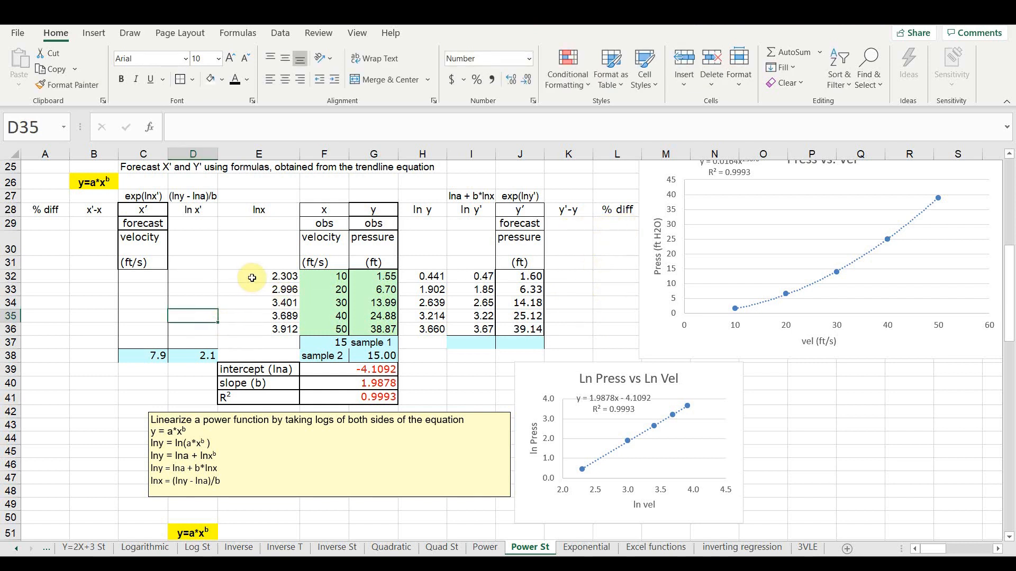
click(193, 276)
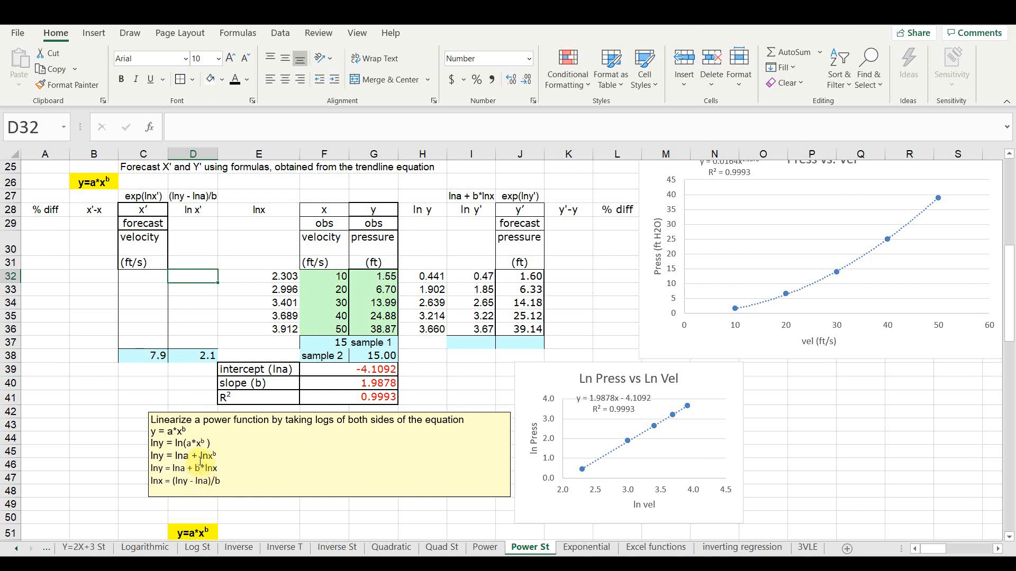
text(=)
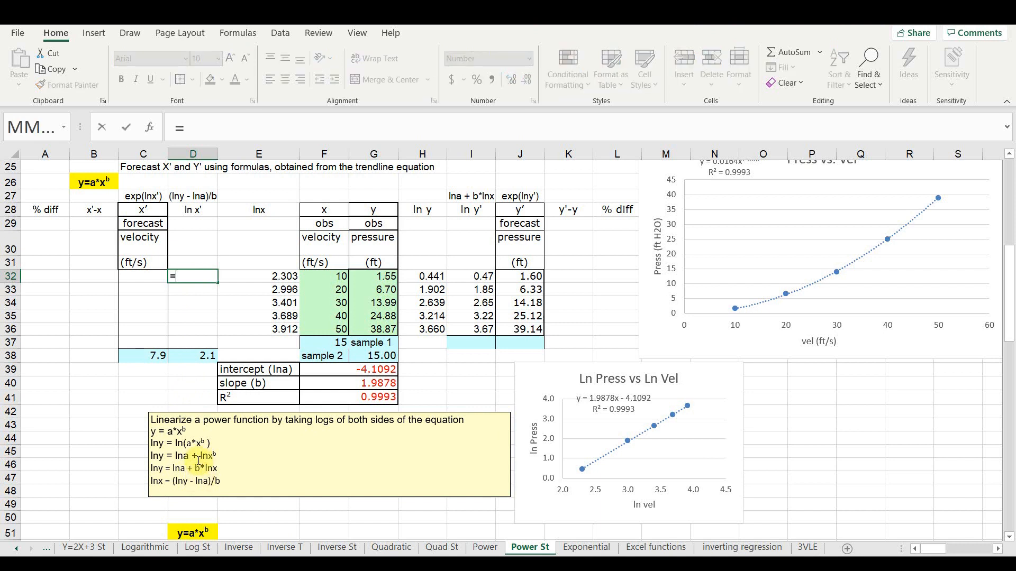
text(()
click(434, 275)
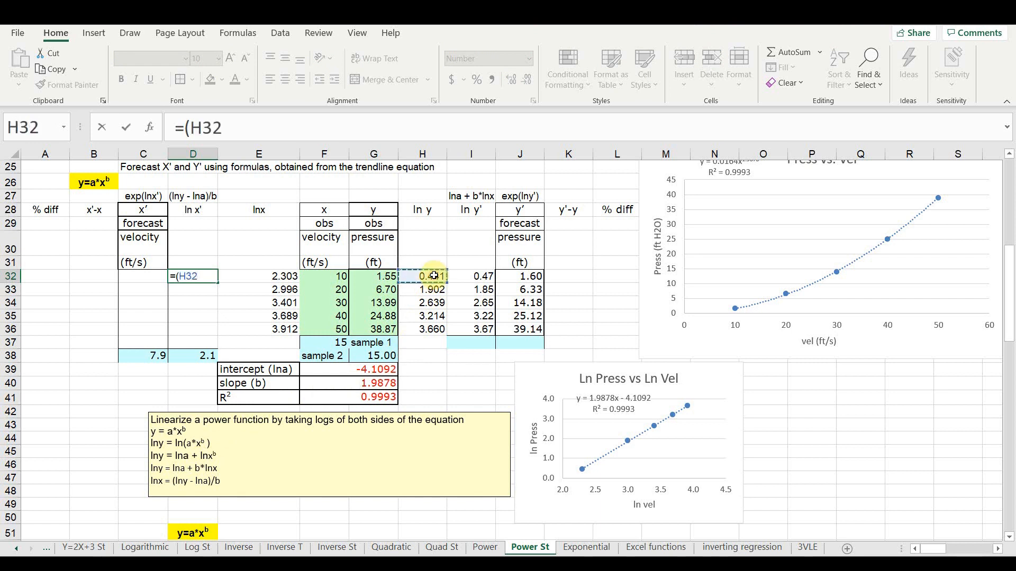
text(-)
click(329, 370)
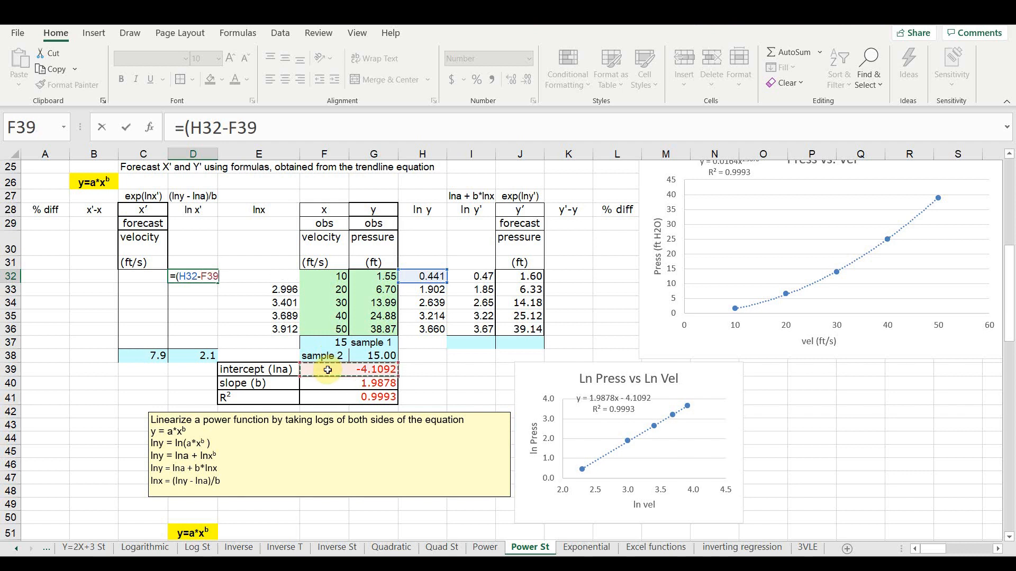
key(F4)
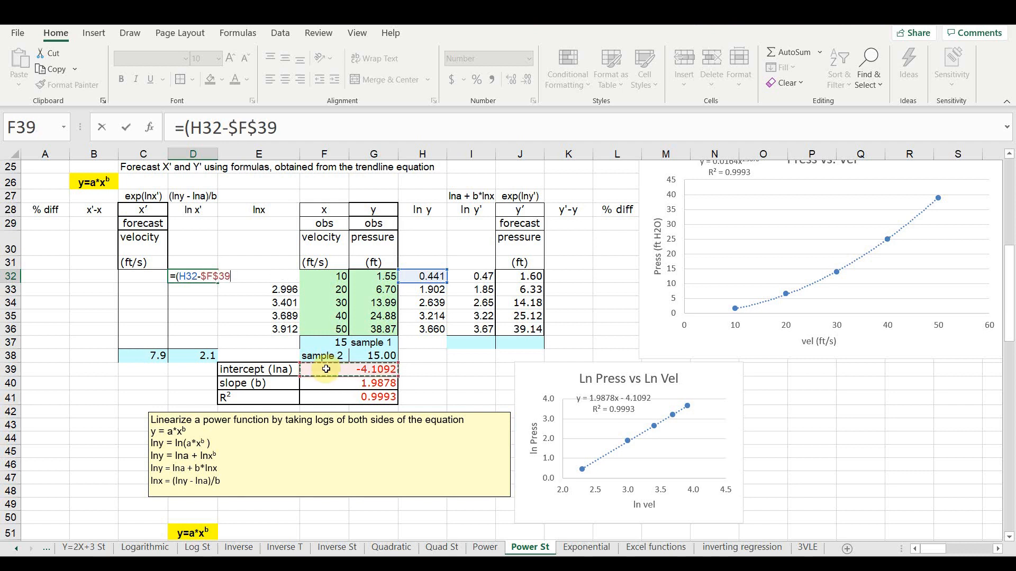
text())
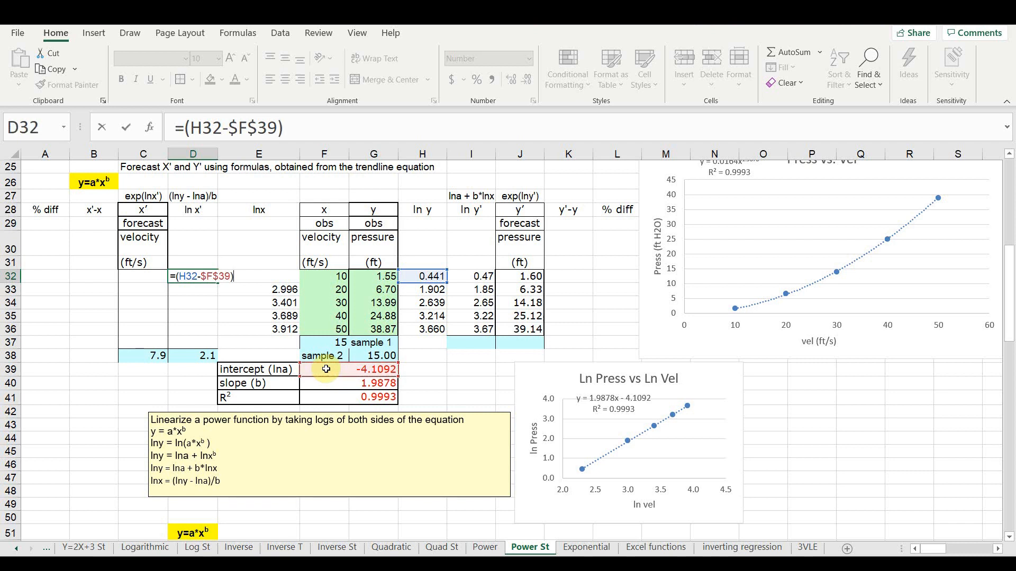
text(/)
click(328, 383)
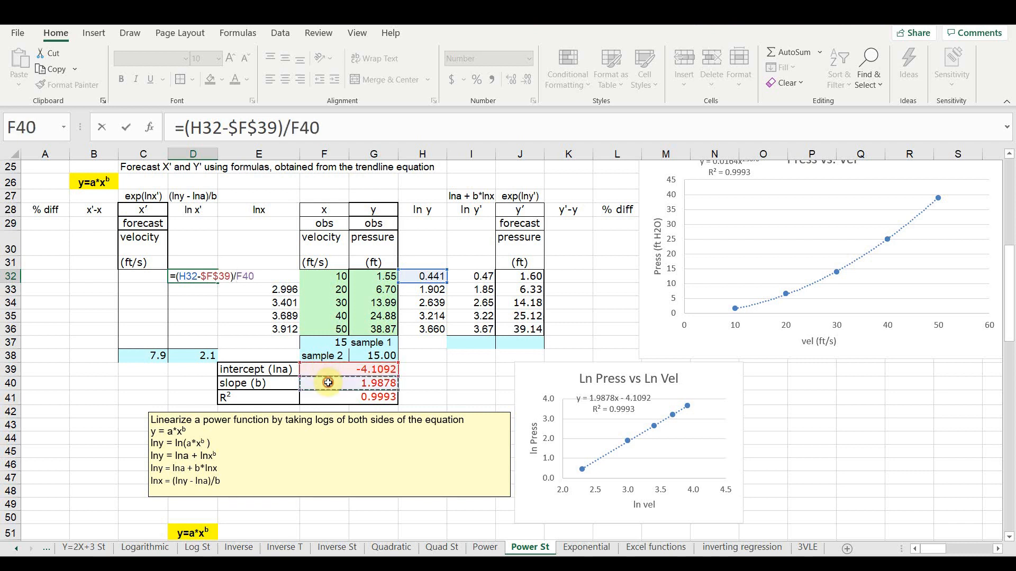
key(F4)
key(Return)
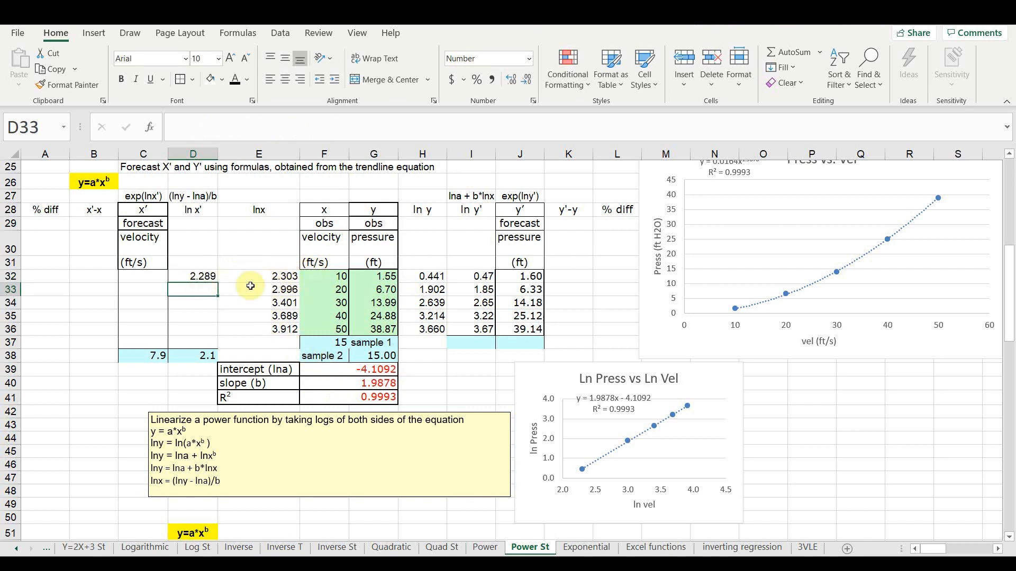
- Convert ln x' to the forecast velocity in C32 with =EXP(D32) and fill C32:D32 down to row 37
click(158, 277)
text(=)
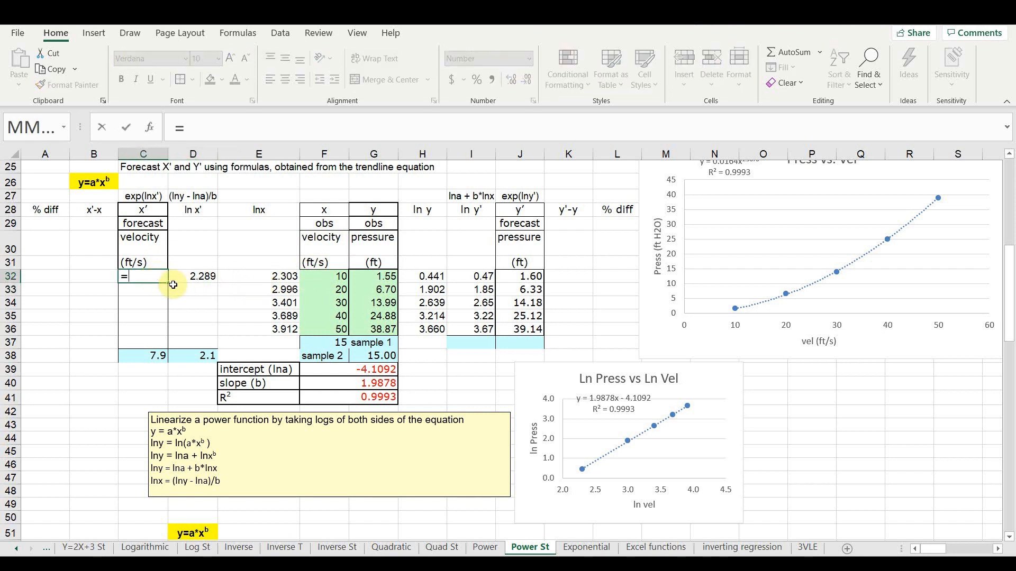
text(exp)
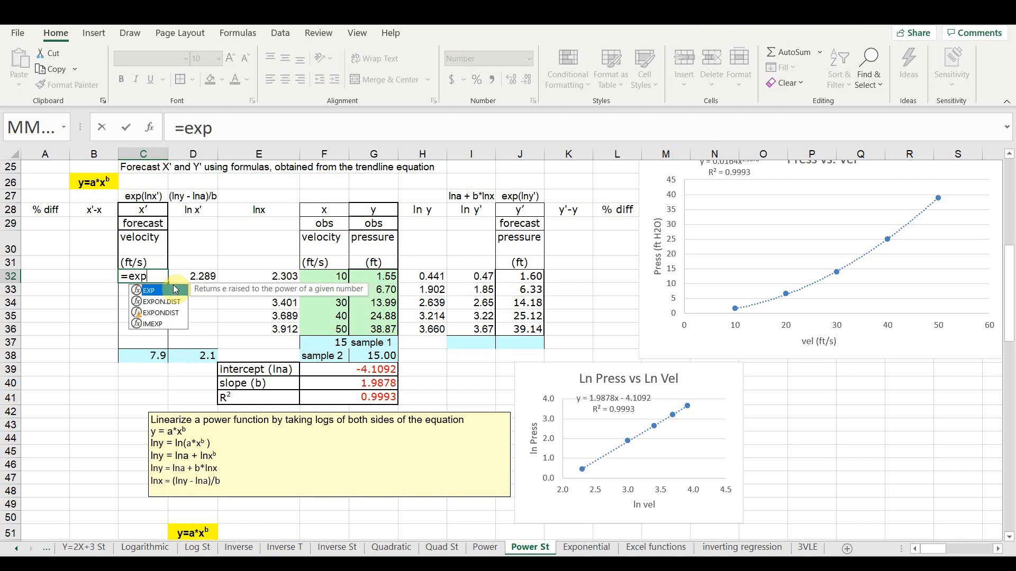
key(Tab)
click(189, 275)
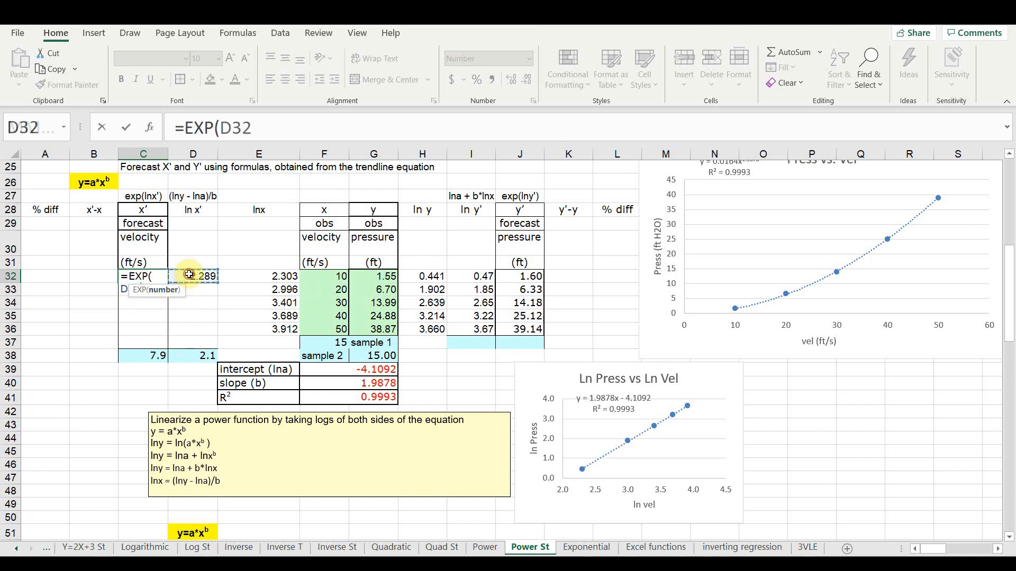
key(Return)
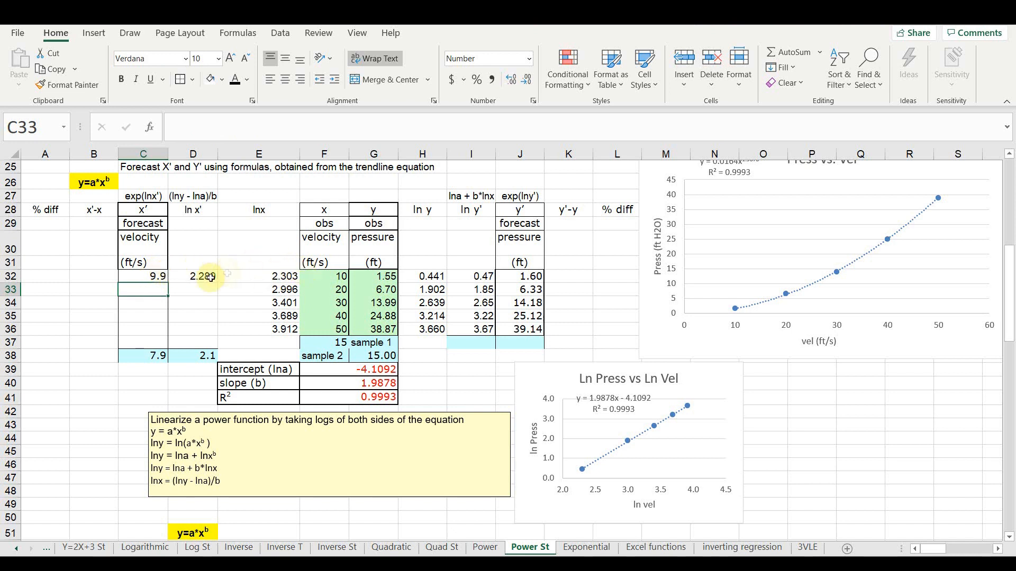
mouse_move(156, 276)
mouse_down()
mouse_move(212, 280)
mouse_move(215, 344)
mouse_up()
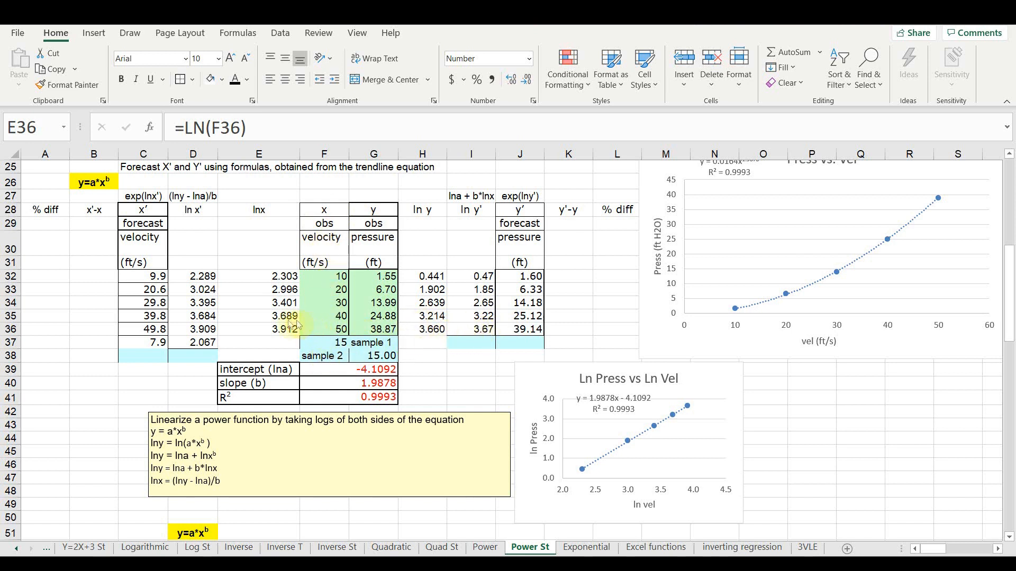
- Forecast the sample 1 pressure by extending the ln x formula to E37 and the ln y' and y' formulas to I37:J37
click(276, 328)
drag(299, 336, 298, 349)
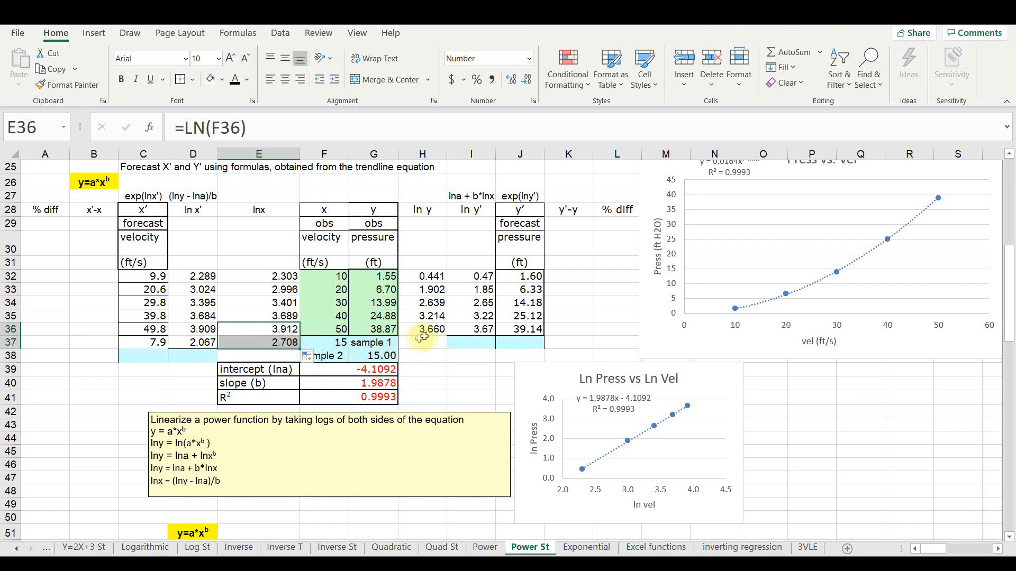
click(484, 328)
drag(485, 327, 539, 344)
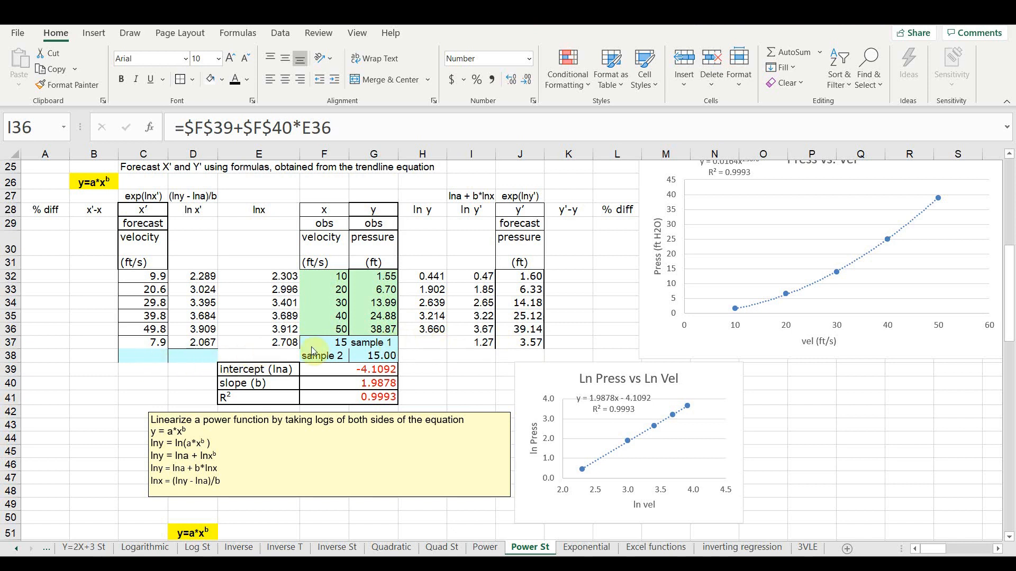
- Calculate ln y of the sample 2 pressure in H38 with =LN(G38)
click(375, 357)
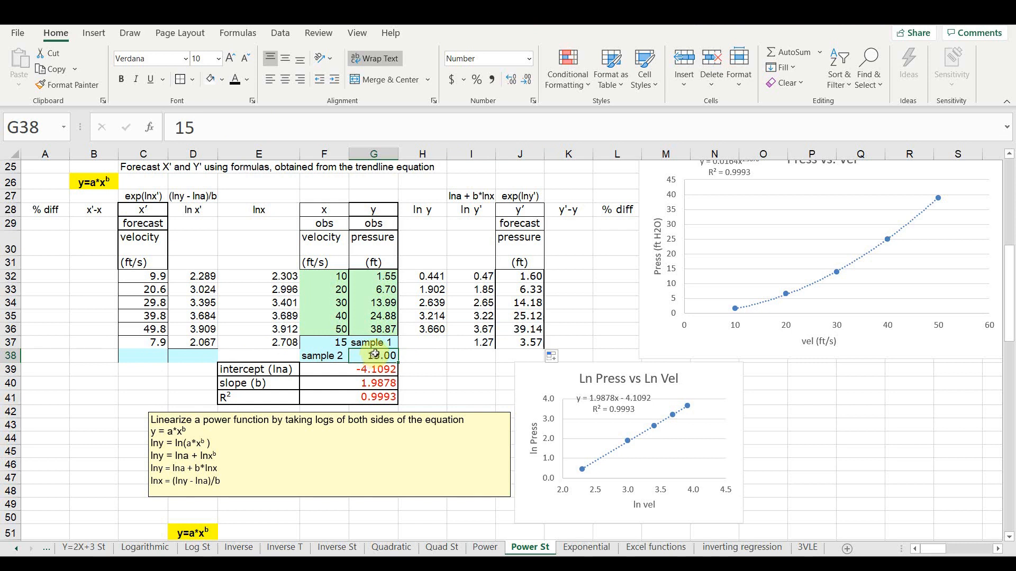
click(433, 357)
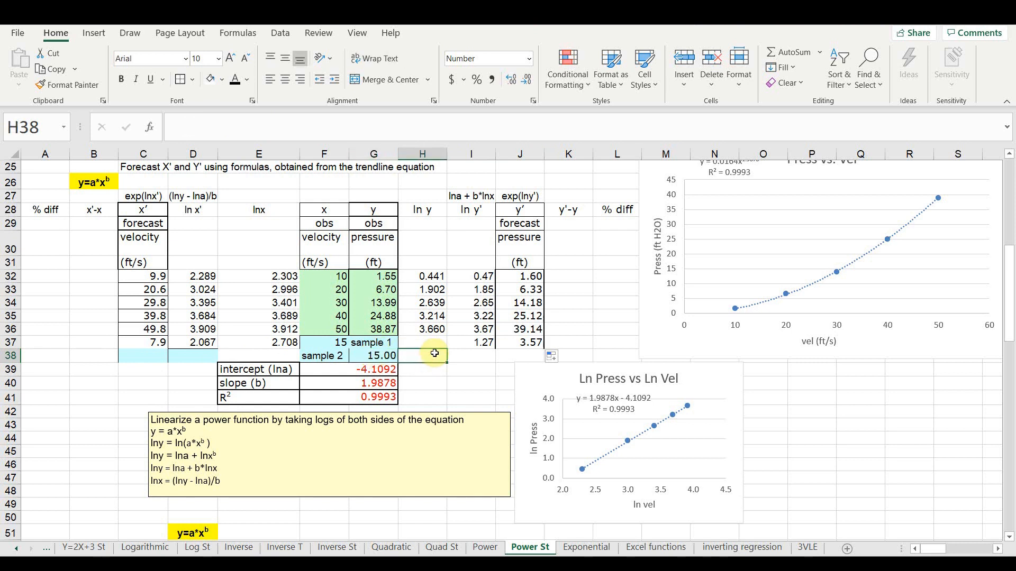
text(=ln)
key(Tab)
click(383, 356)
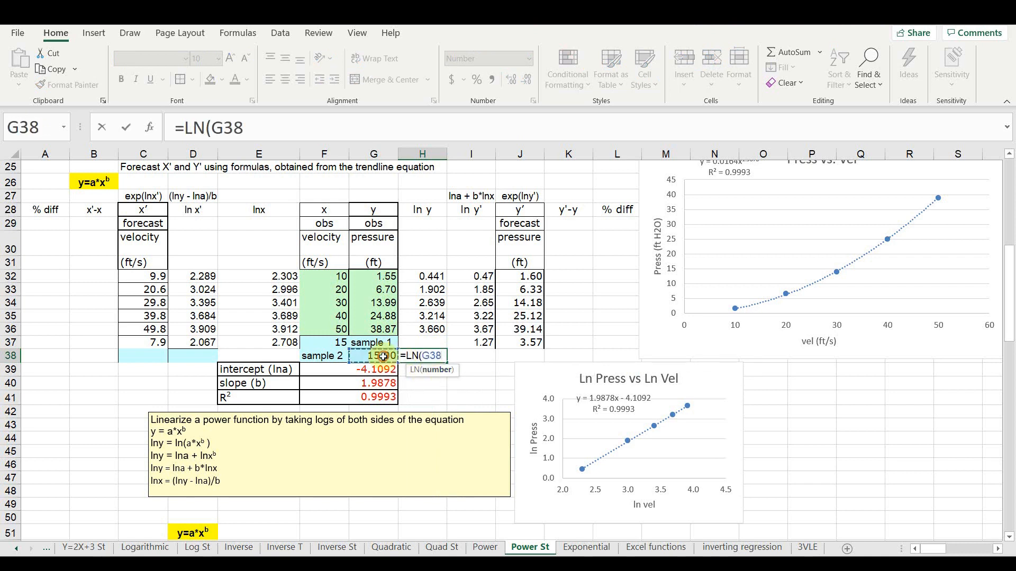
key(Return)
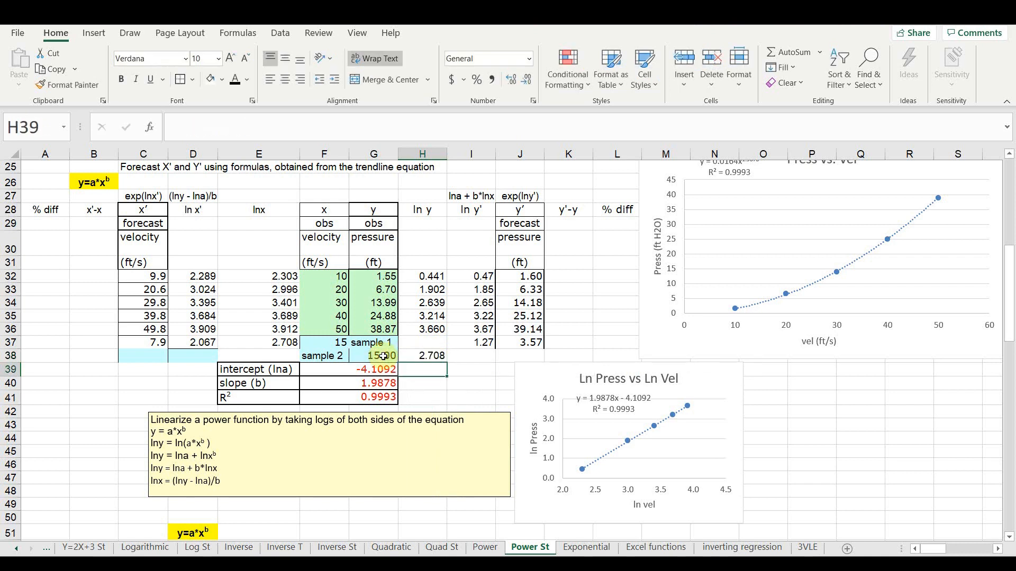
- Forecast the sample 2 velocity by filling the x' and ln x' formulas from C37:D37 down to row 38
click(161, 341)
drag(162, 341, 183, 342)
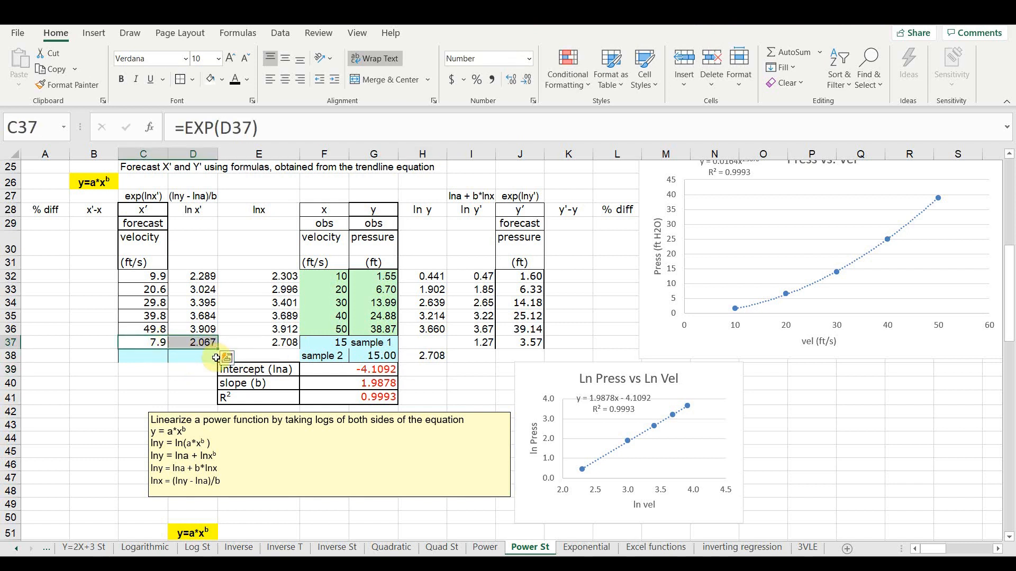
drag(216, 352, 219, 362)
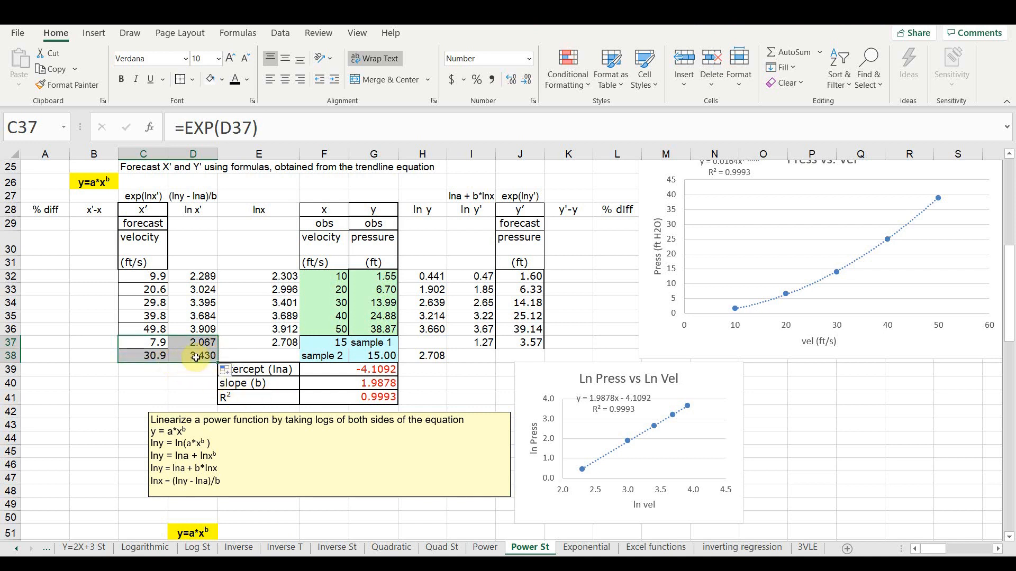
click(381, 358)
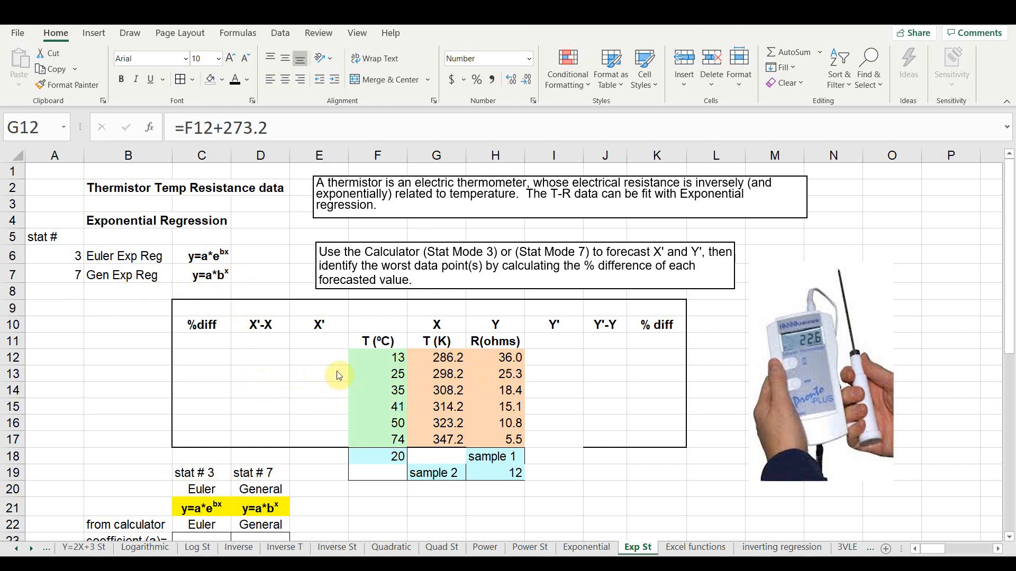
- Insert a markers-only scatter chart of the thermistor data in G11:H16 on the Exp St sheet and apply the quick layout with axis titles and legend
scroll(304, 381, down, 2)
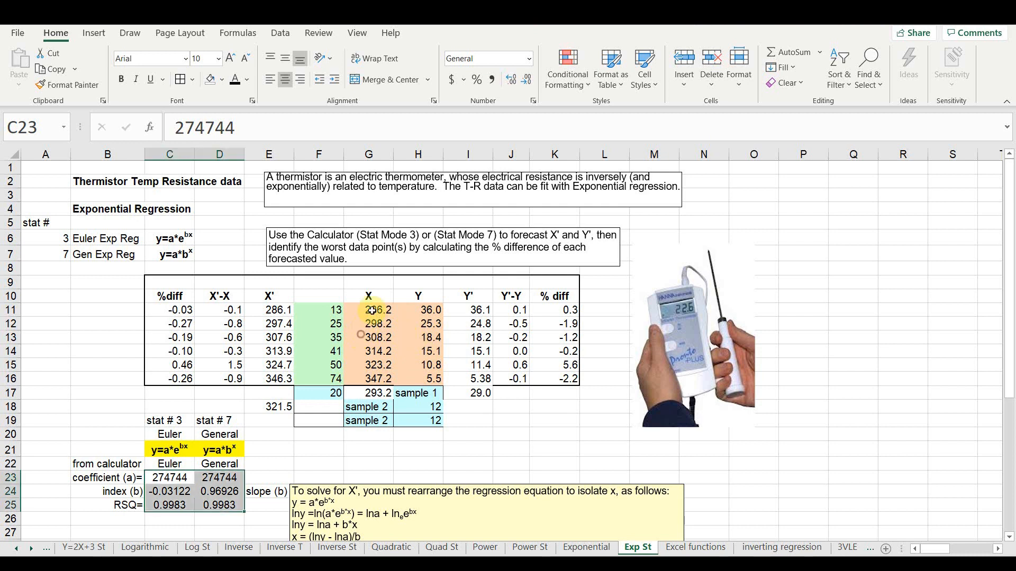
drag(376, 309, 415, 379)
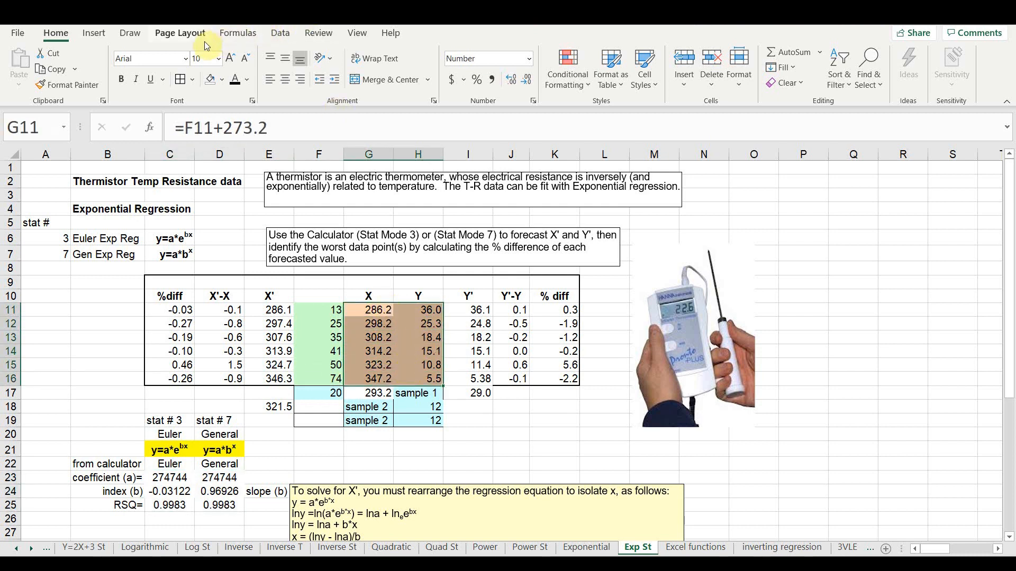
click(94, 33)
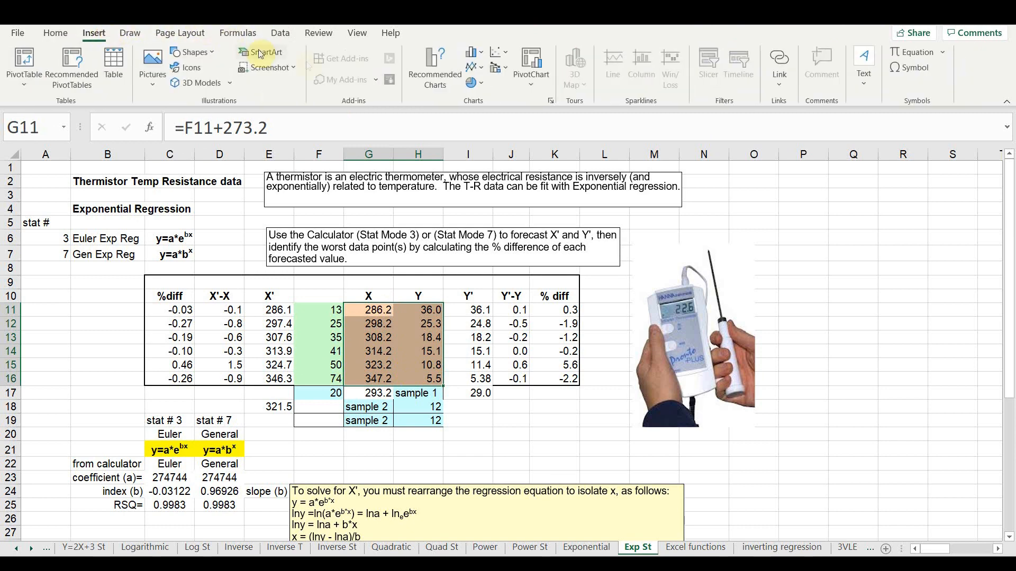
click(498, 52)
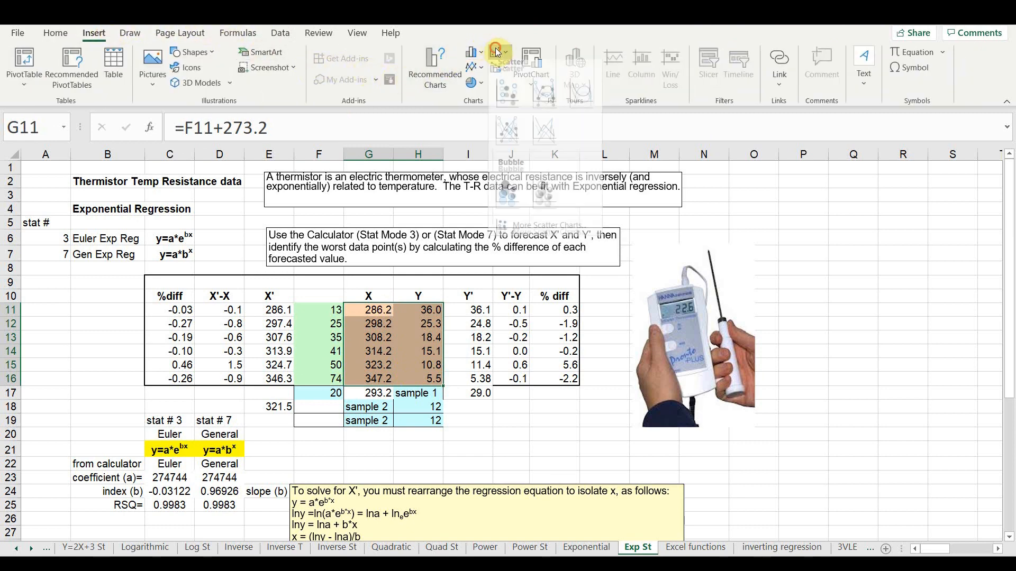
click(505, 94)
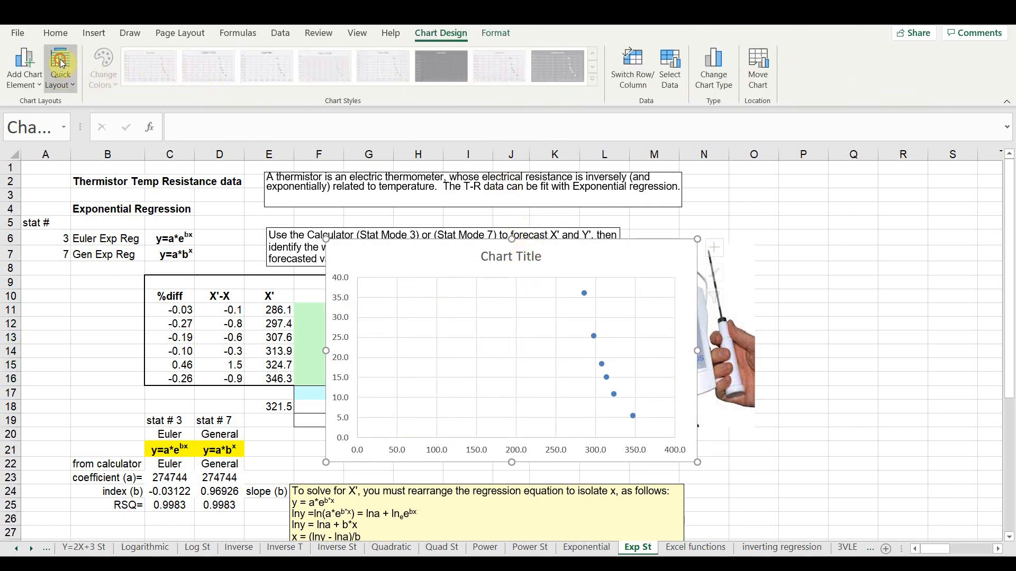
click(62, 75)
click(64, 112)
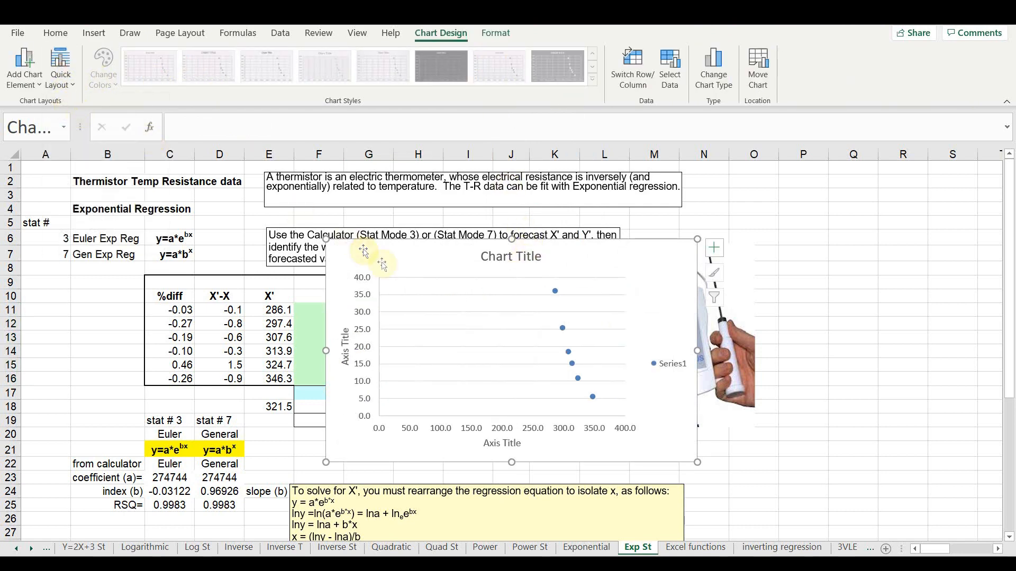
- Label the thermistor chart's horizontal axis "T (K)" and its vertical axis "R (ohms)"
click(491, 444)
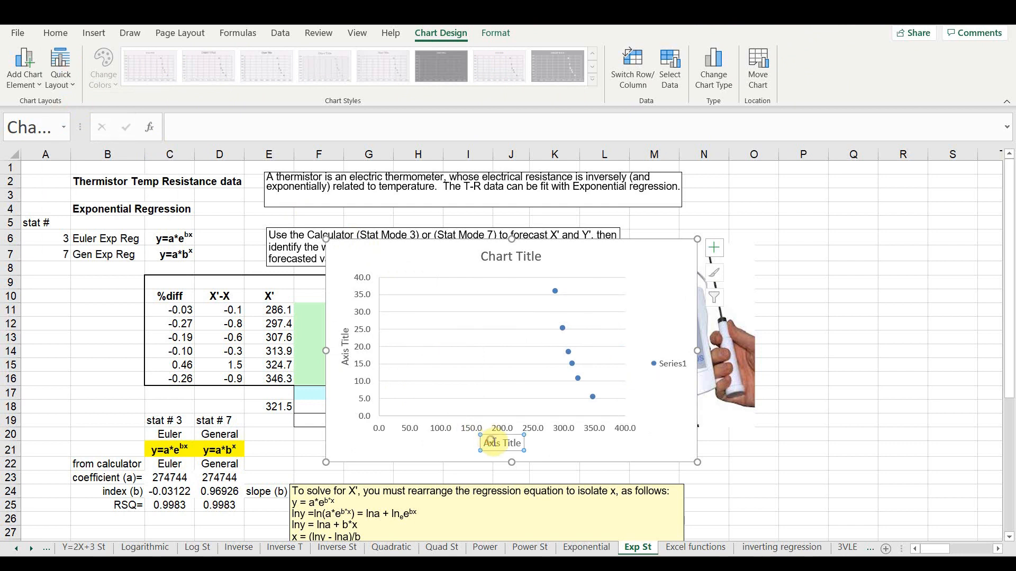
key(ctrl+a)
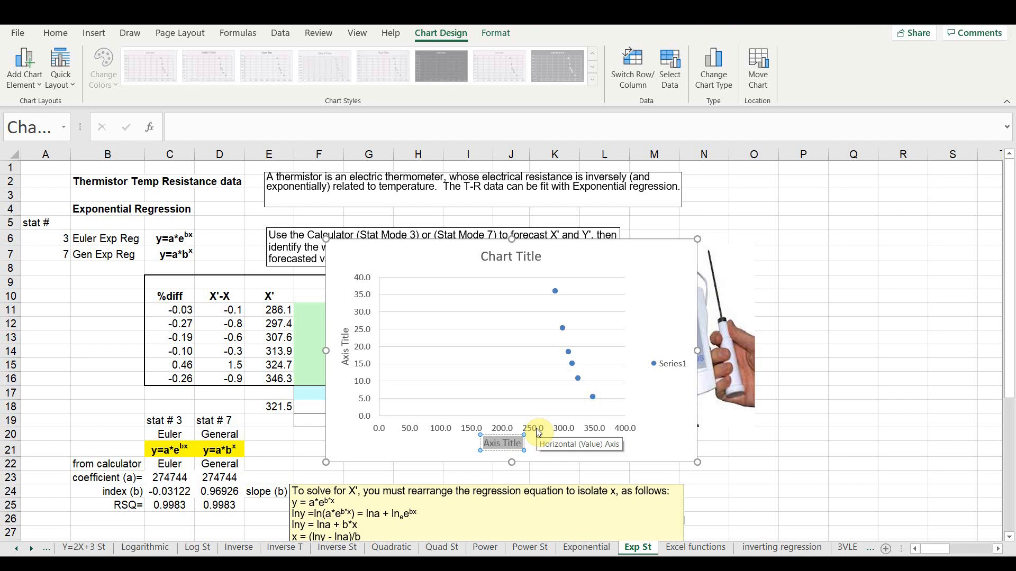
text(T)
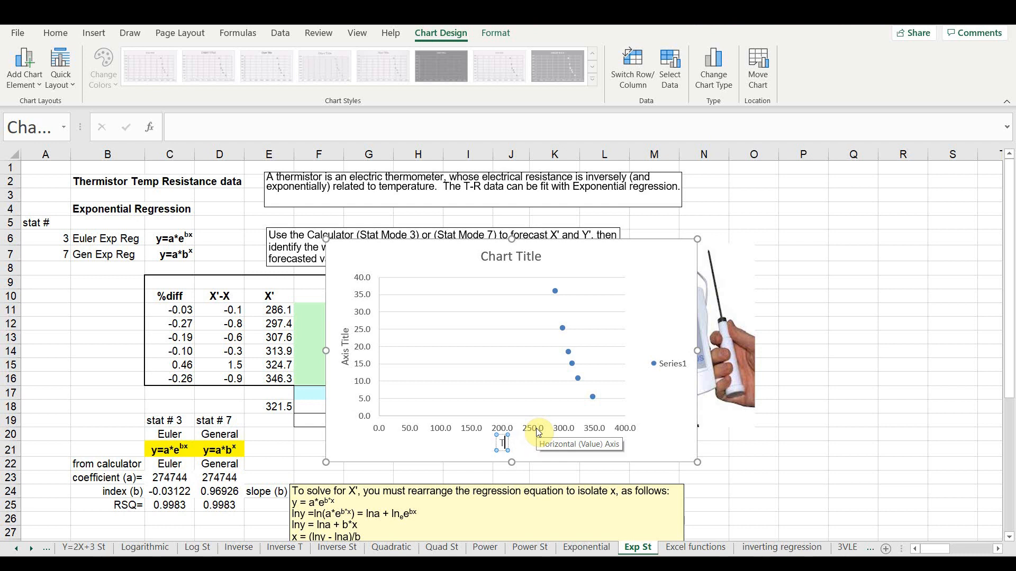
text( (K))
click(344, 344)
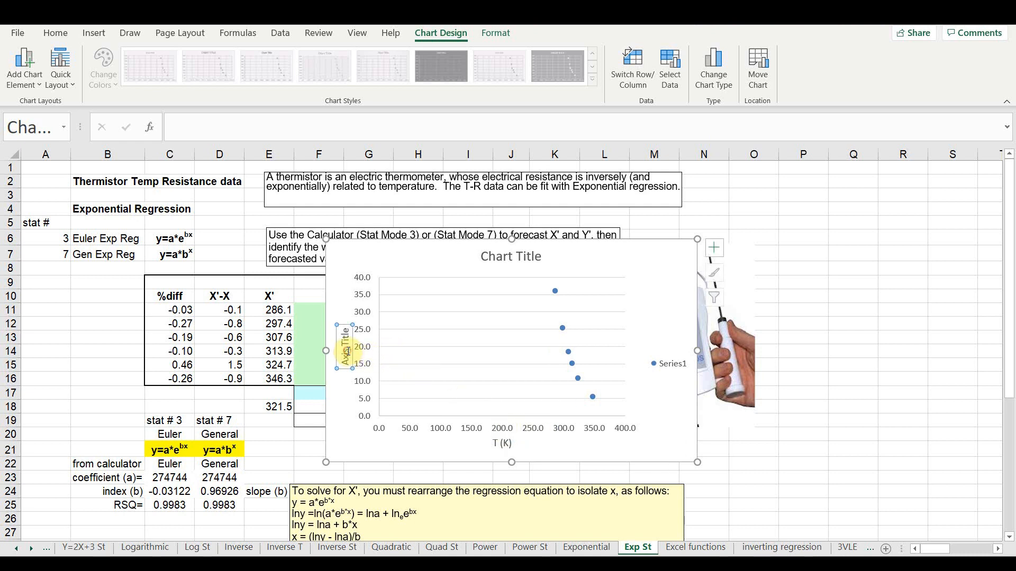
text(R (ohms)
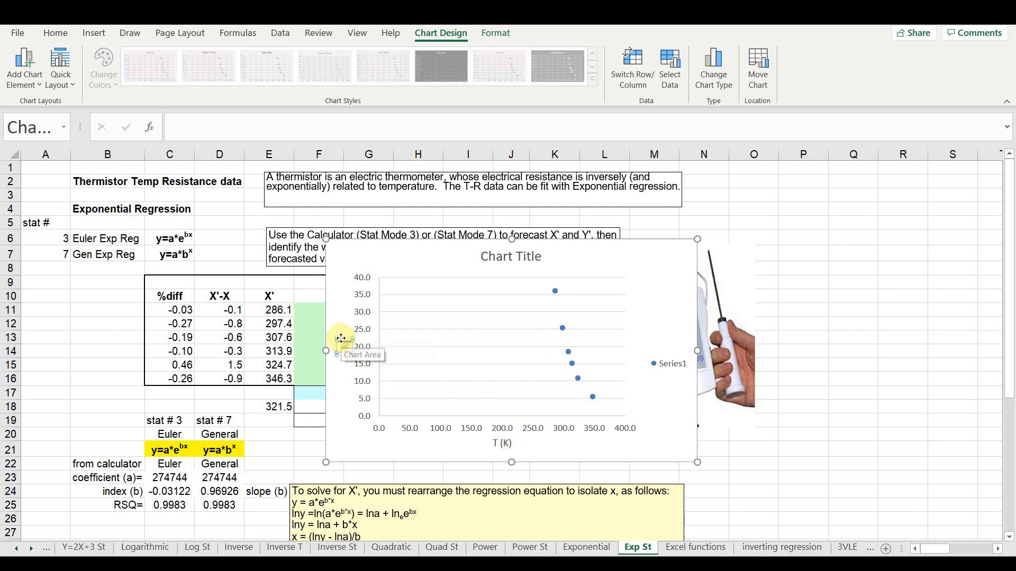
text())
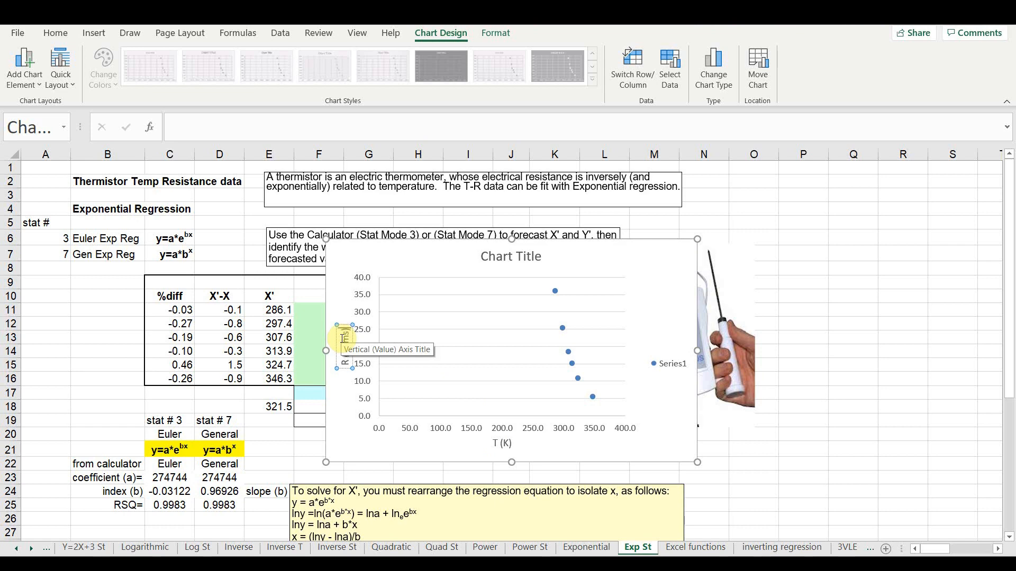
- Change the thermistor chart's title to "R vs T (K)" and close the title formatting options
double_click(499, 259)
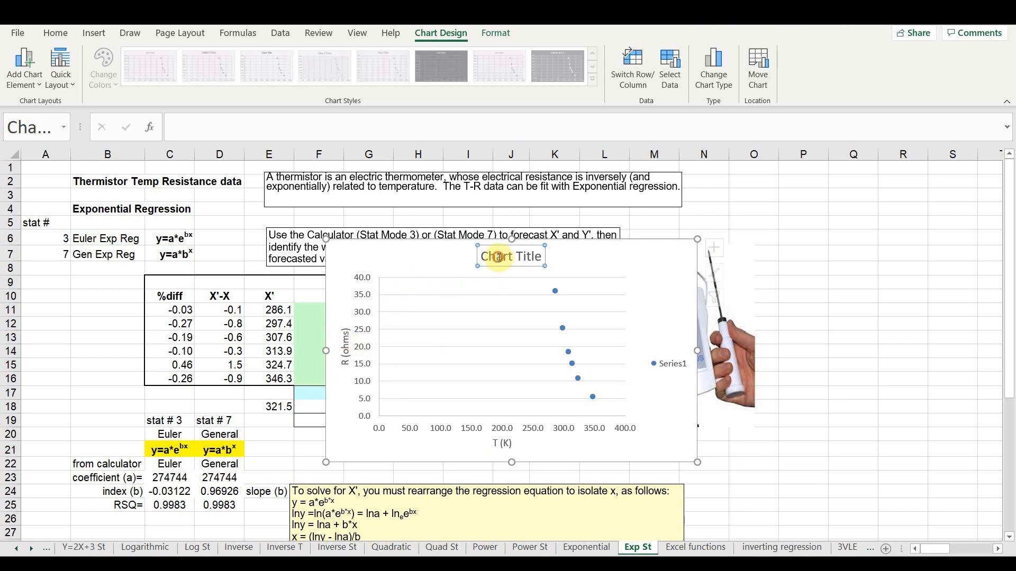
triple_click(505, 266)
key(BackSpace)
text(R v)
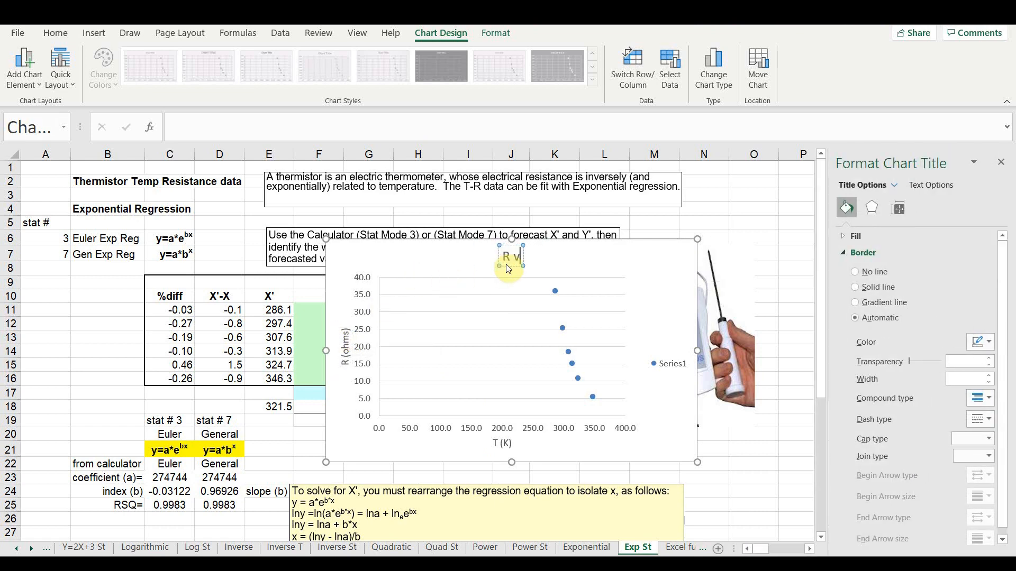
text(s T (K))
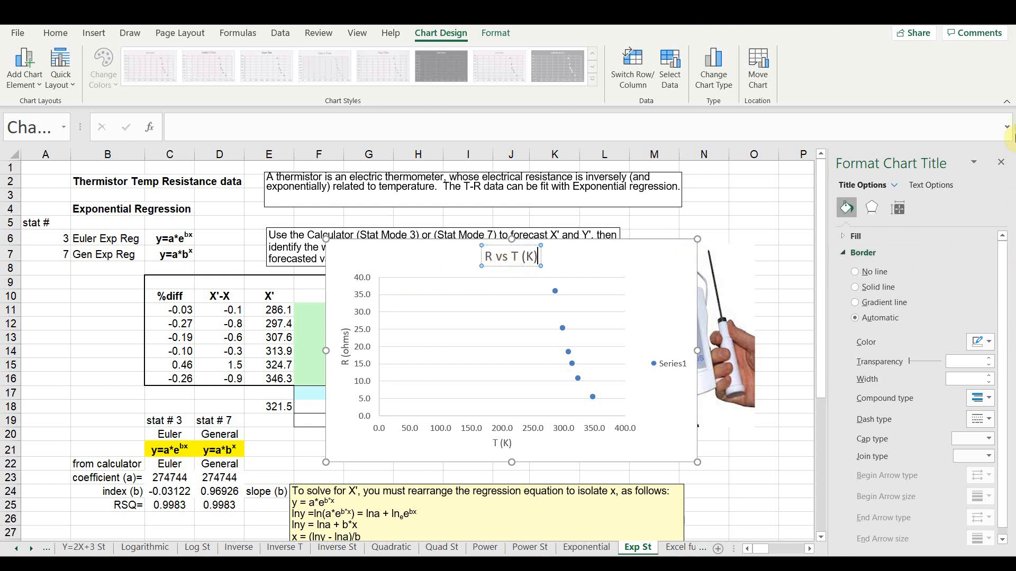
click(1000, 162)
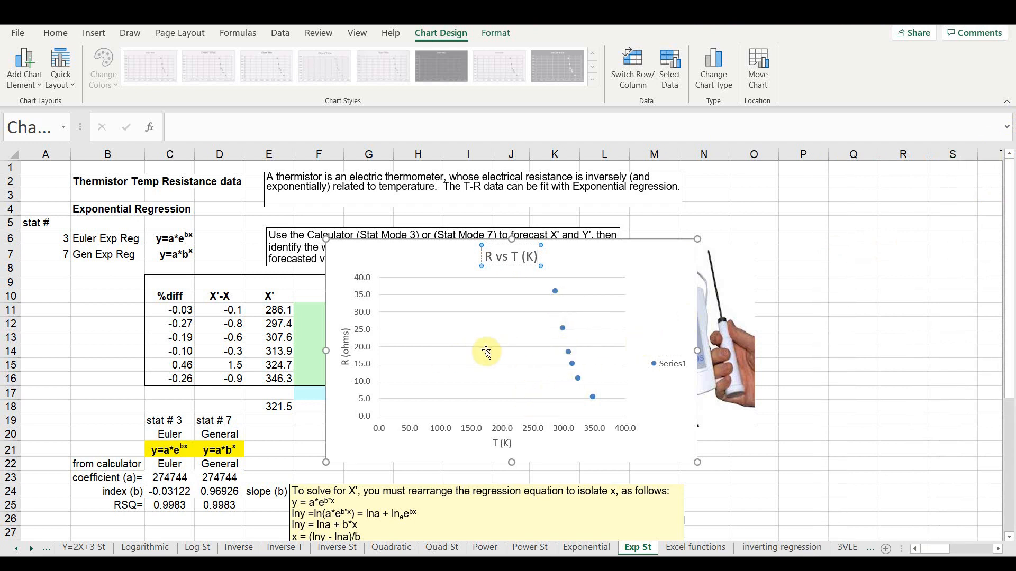
- Set the minimum bound of the thermistor chart's horizontal T (K) axis to 250
right_click(539, 430)
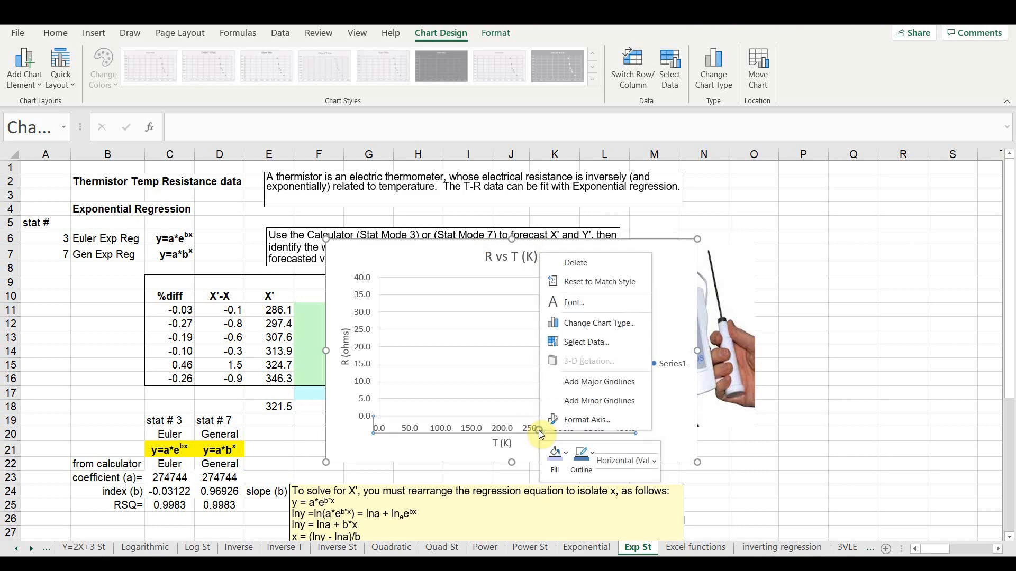
click(582, 422)
drag(926, 265, 887, 271)
text(25)
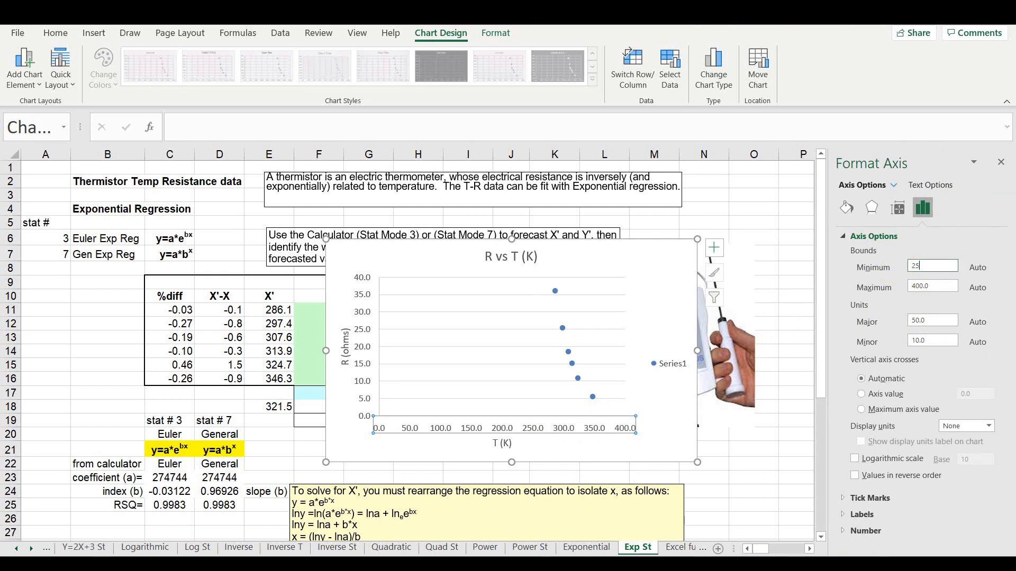
text(0)
key(Return)
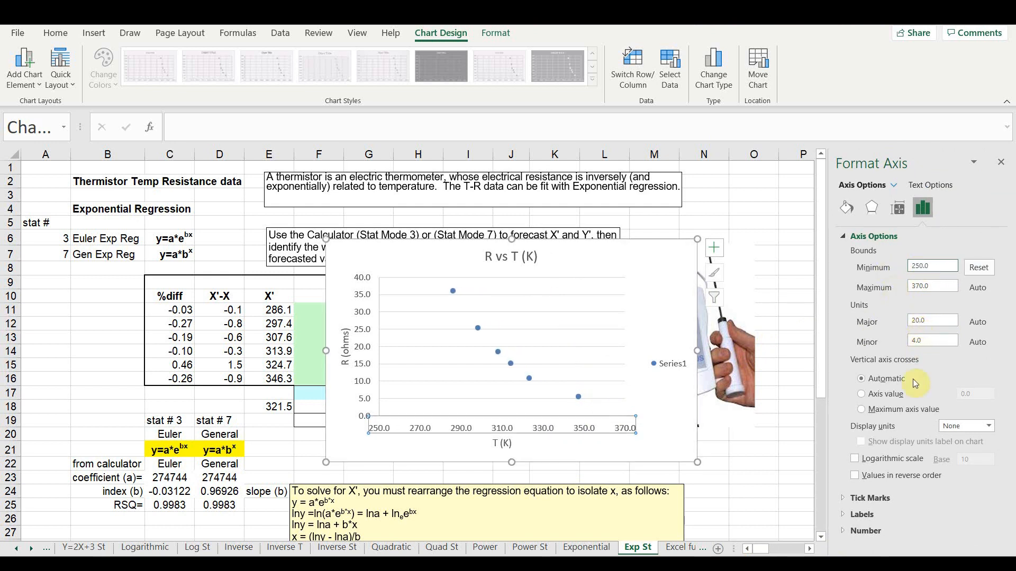
- Format the horizontal T (K) axis numbers with 0 decimal places
click(857, 530)
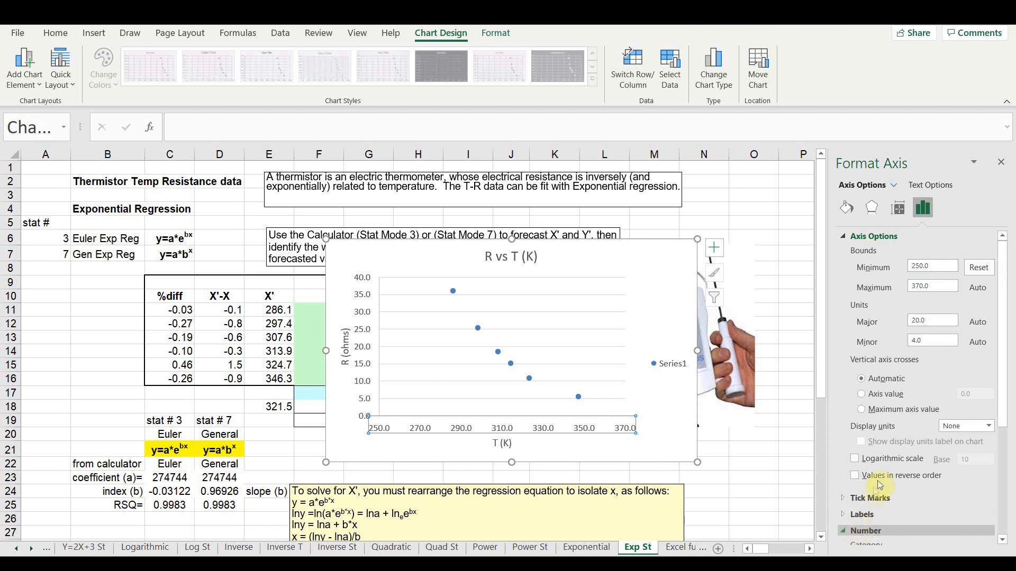
scroll(880, 486, down, 3)
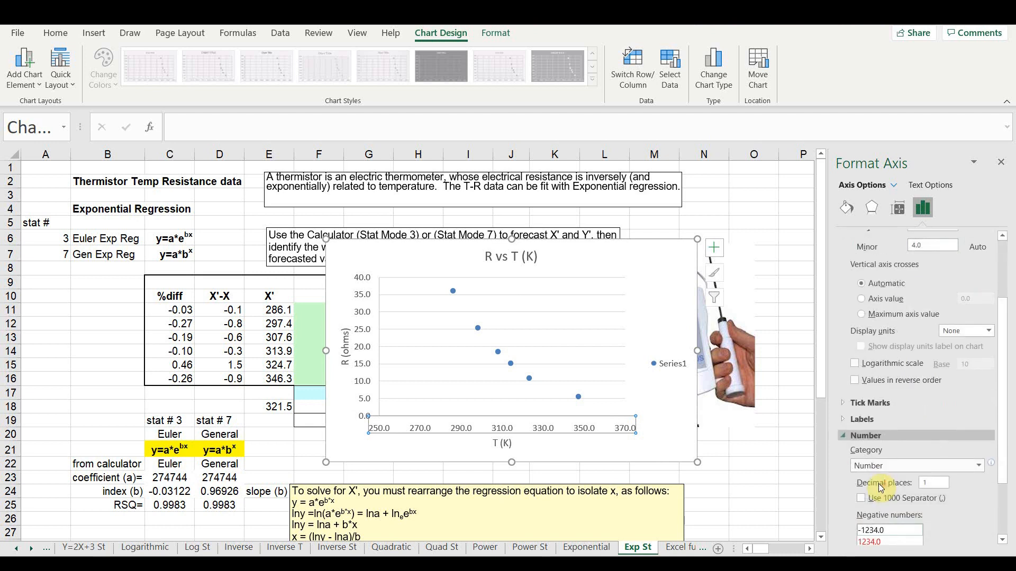
click(930, 482)
text(0)
key(Return)
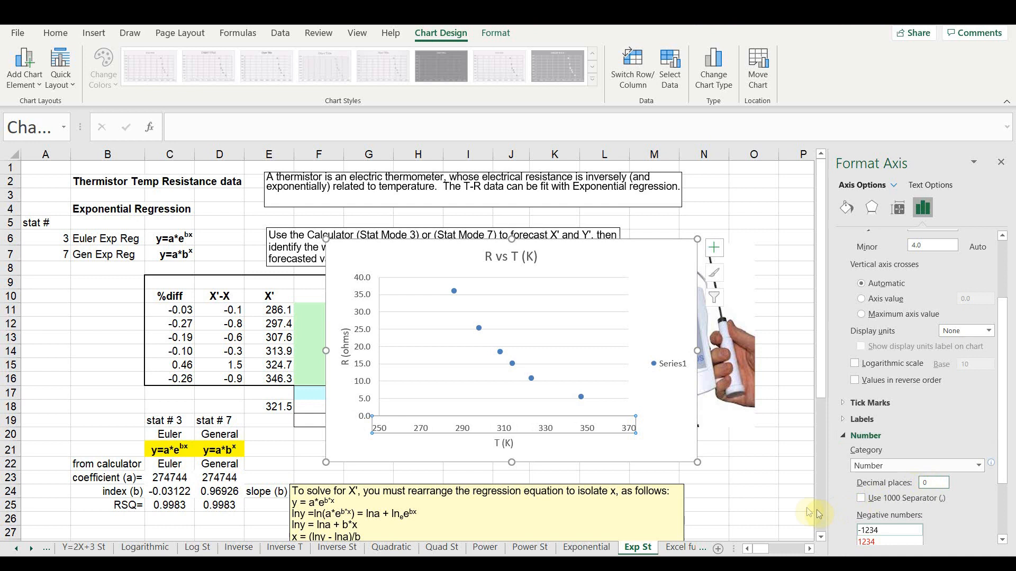
- Format the vertical R (ohms) axis numbers with 0 decimal places and delete the chart's legend
right_click(365, 386)
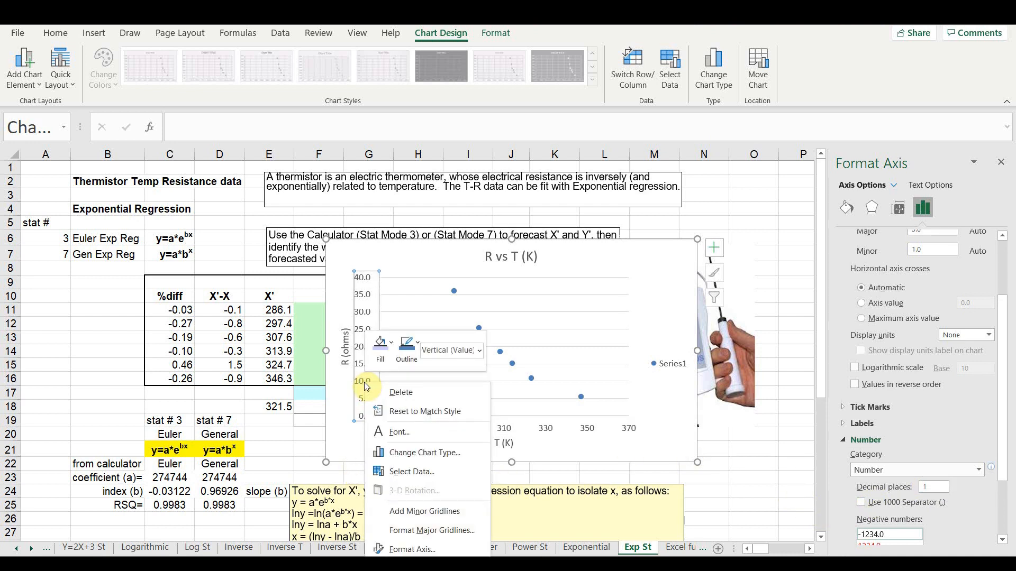
click(402, 549)
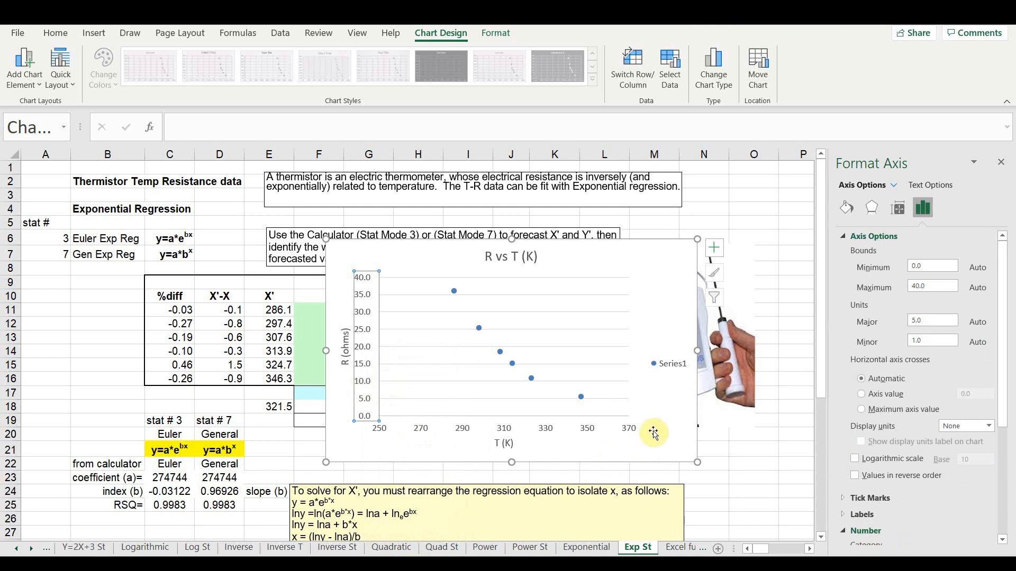
scroll(931, 524, down, 2)
click(932, 519)
double_click(931, 517)
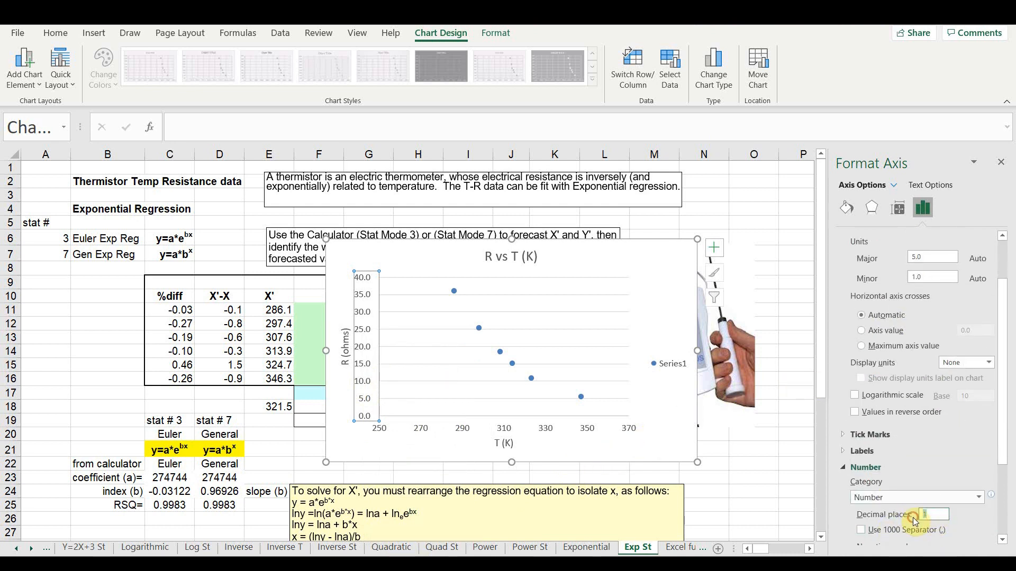
text(0)
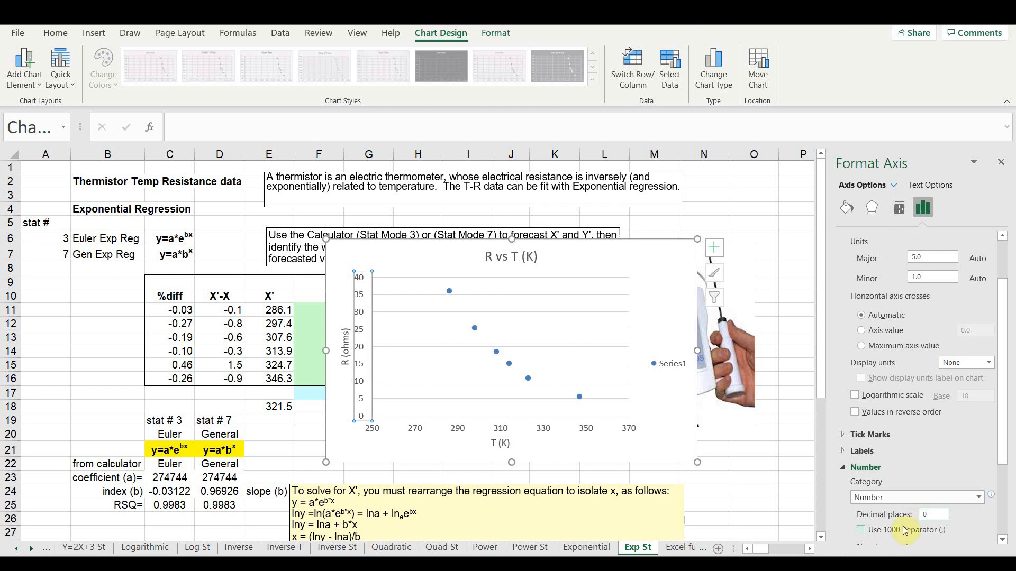
click(668, 365)
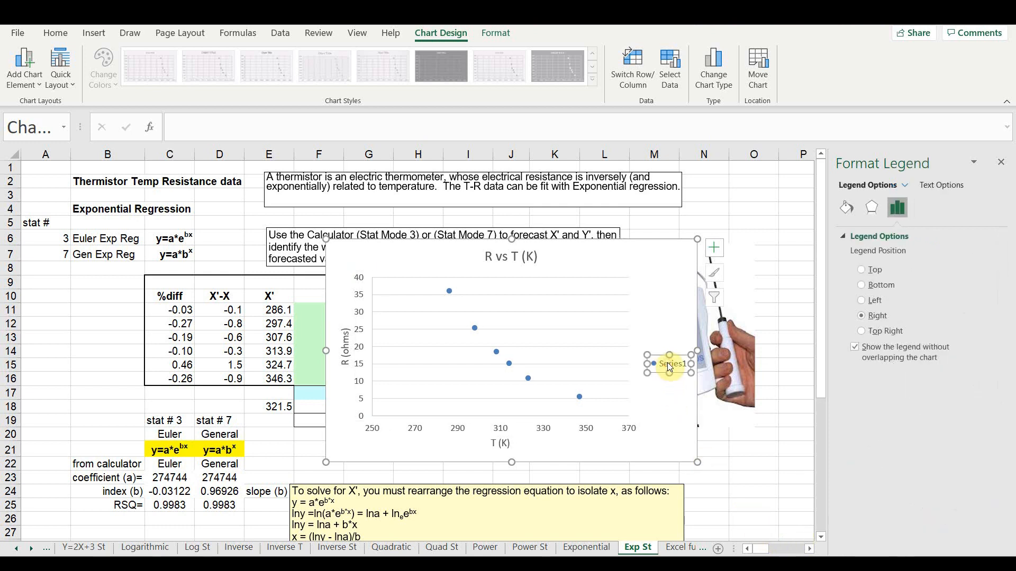
key(Delete)
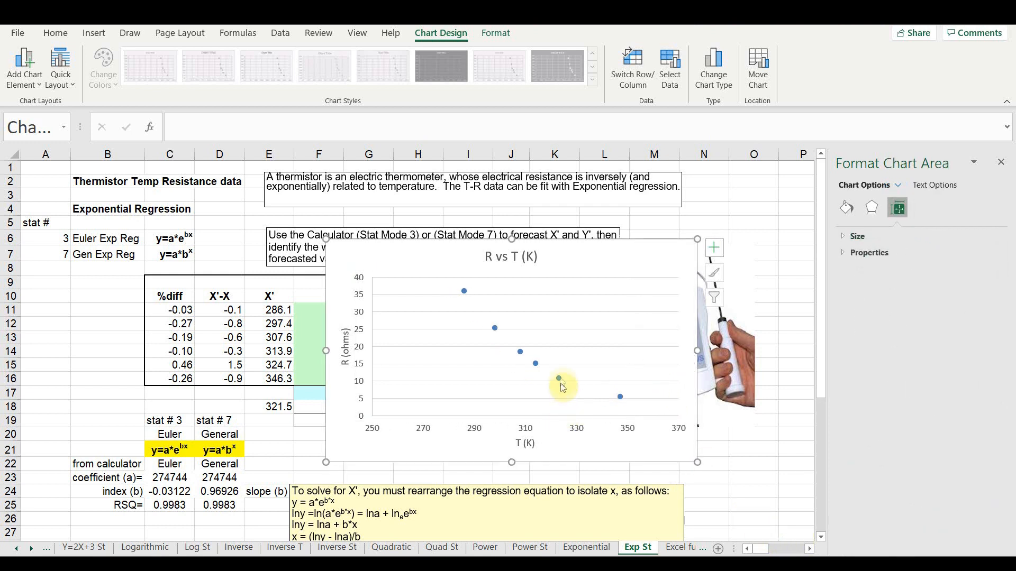
- Add an exponential trendline to the thermistor data series, displaying its equation and R-squared value on the chart
right_click(560, 379)
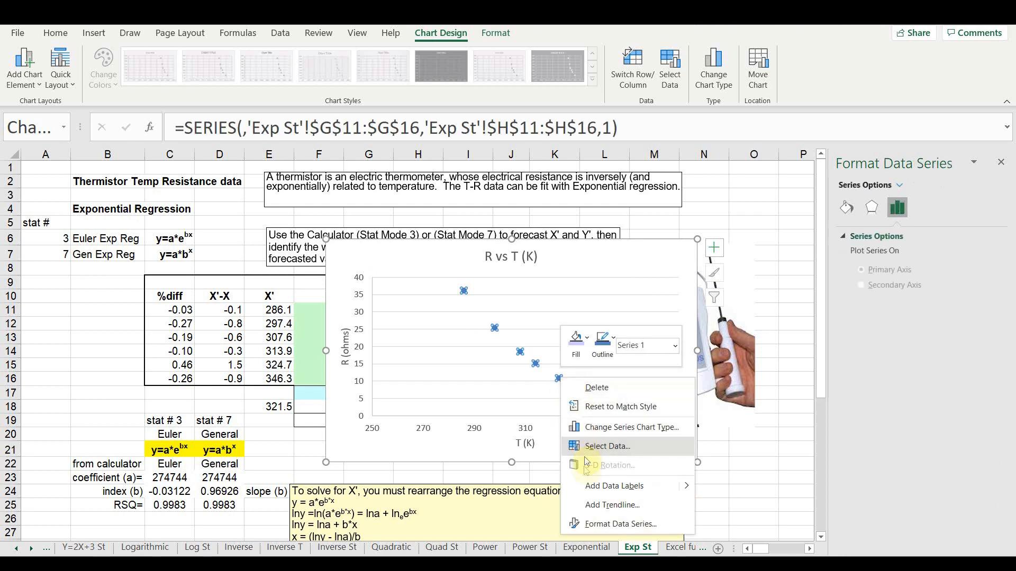
click(597, 512)
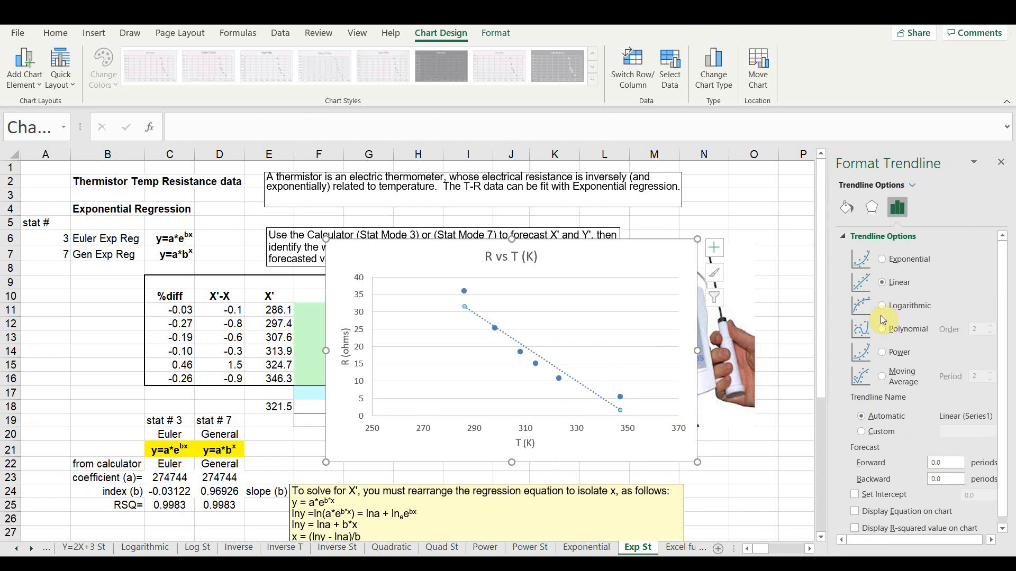
click(882, 259)
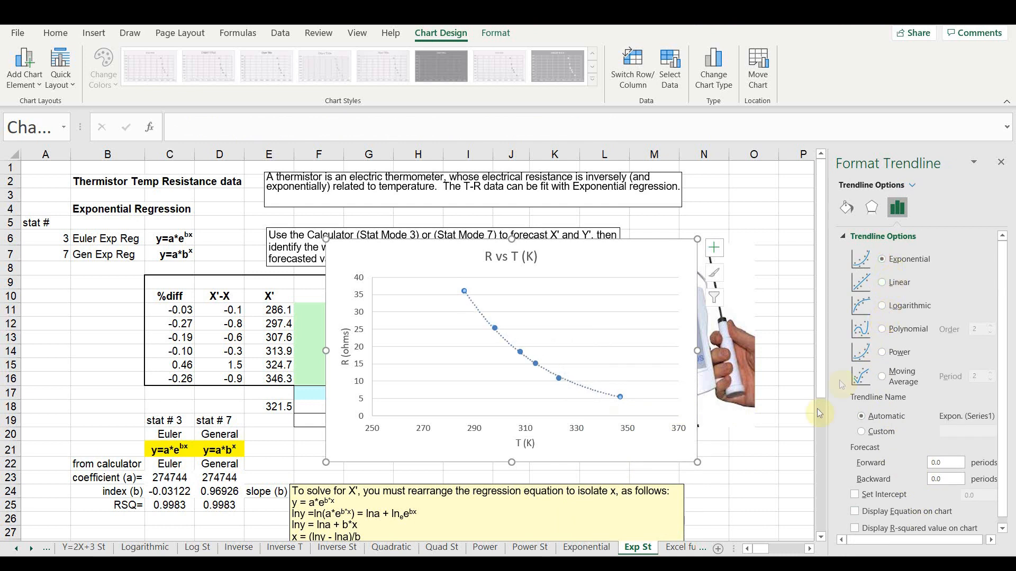
click(854, 505)
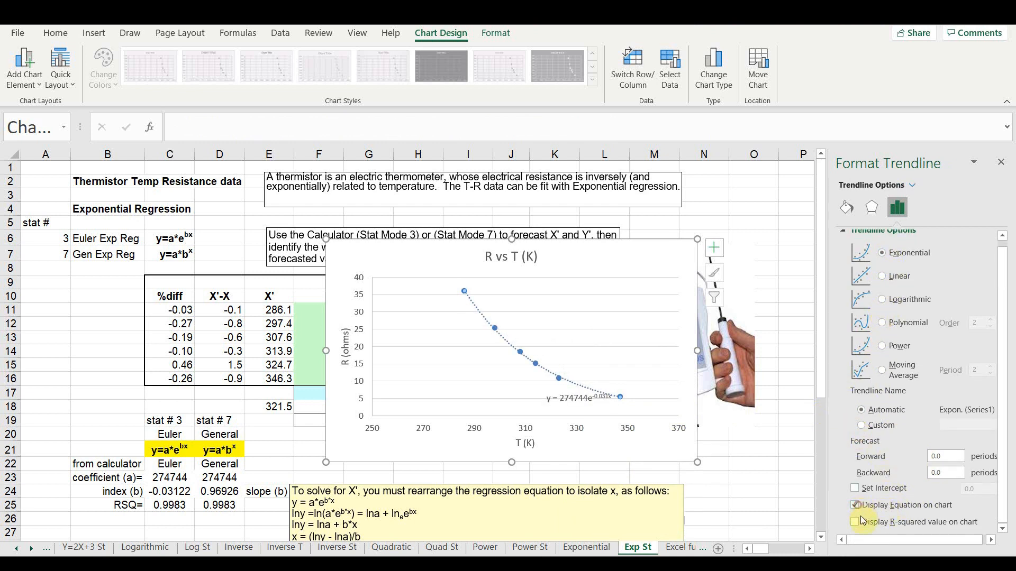
click(857, 522)
click(1000, 162)
- Shrink the R vs T (K) chart and move it beside the data table so all the table's columns are uncovered
click(337, 245)
drag(338, 245, 431, 288)
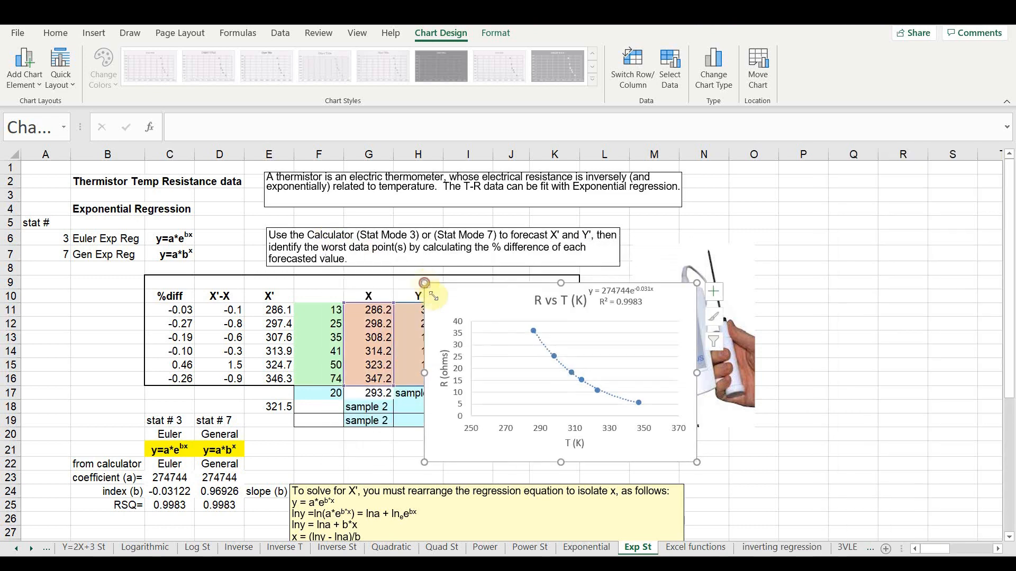
click(457, 328)
drag(613, 316, 775, 290)
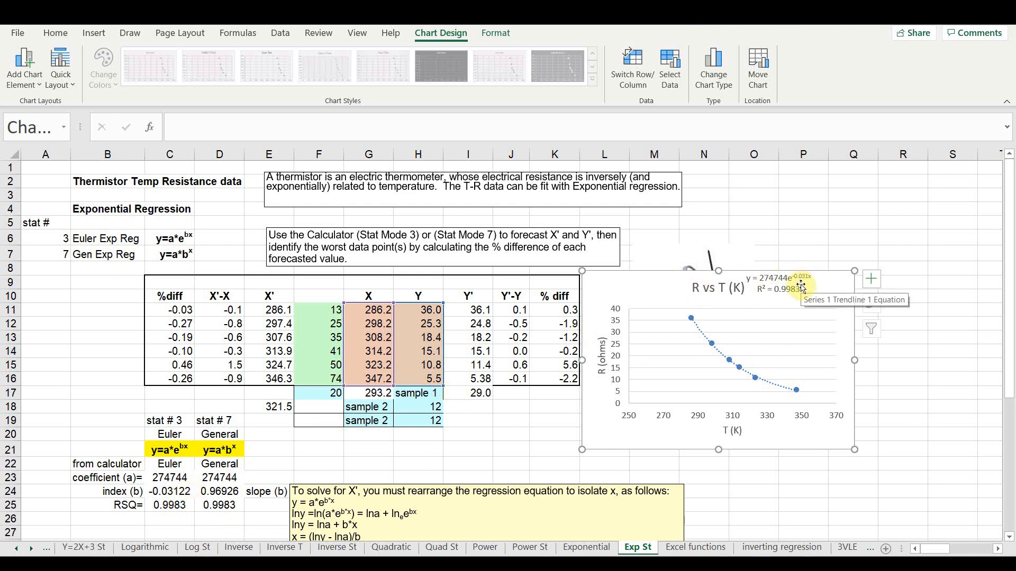
click(483, 422)
- Insert a markers-only scatter chart of ln y against T (K) from G34:G39 and I34:I39
scroll(483, 426, down, 2)
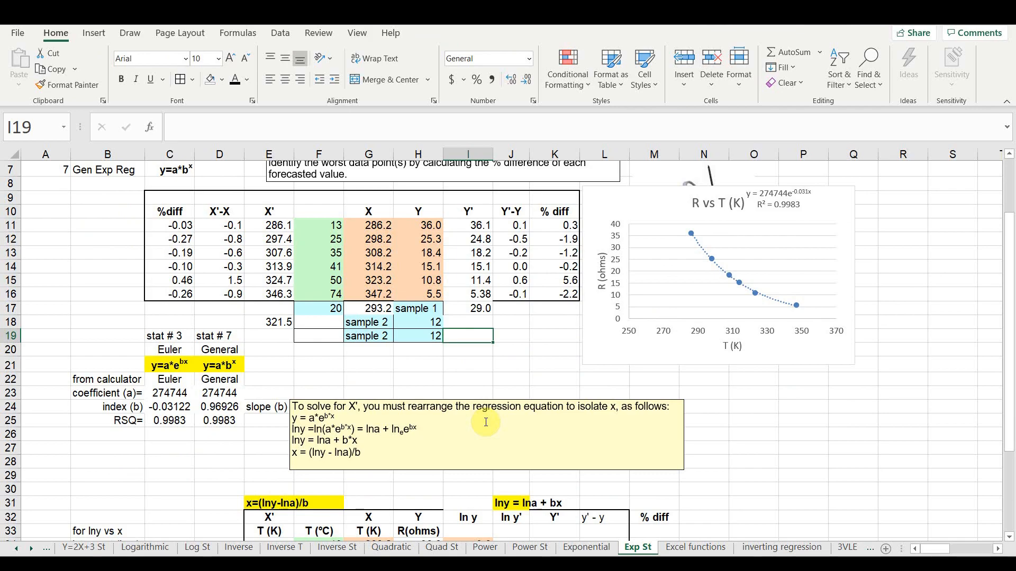
scroll(486, 422, up, 2)
scroll(485, 422, up, 1)
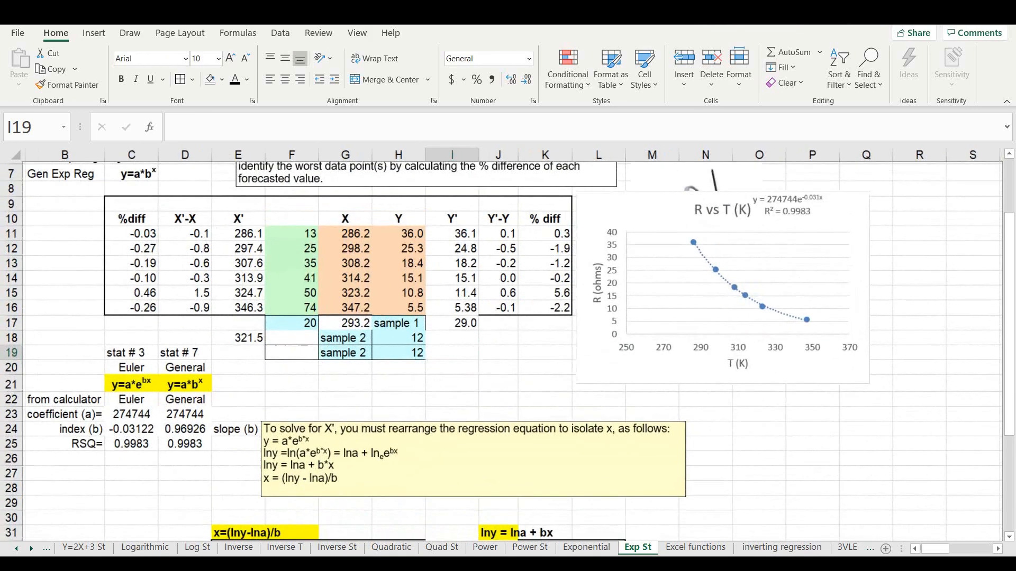
scroll(485, 422, down, 2)
scroll(485, 423, up, 2)
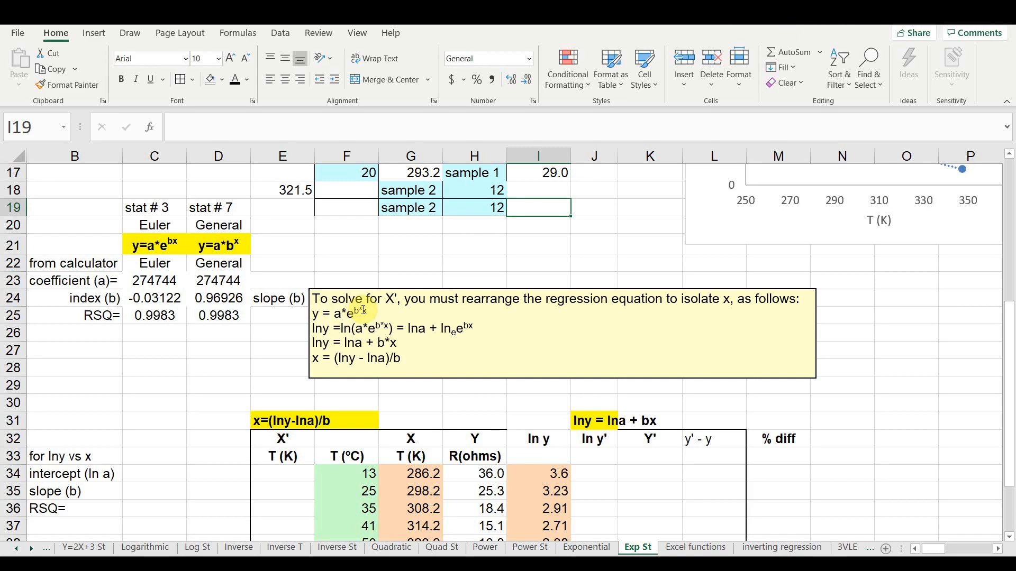
scroll(363, 310, down, 4)
scroll(362, 310, down, 3)
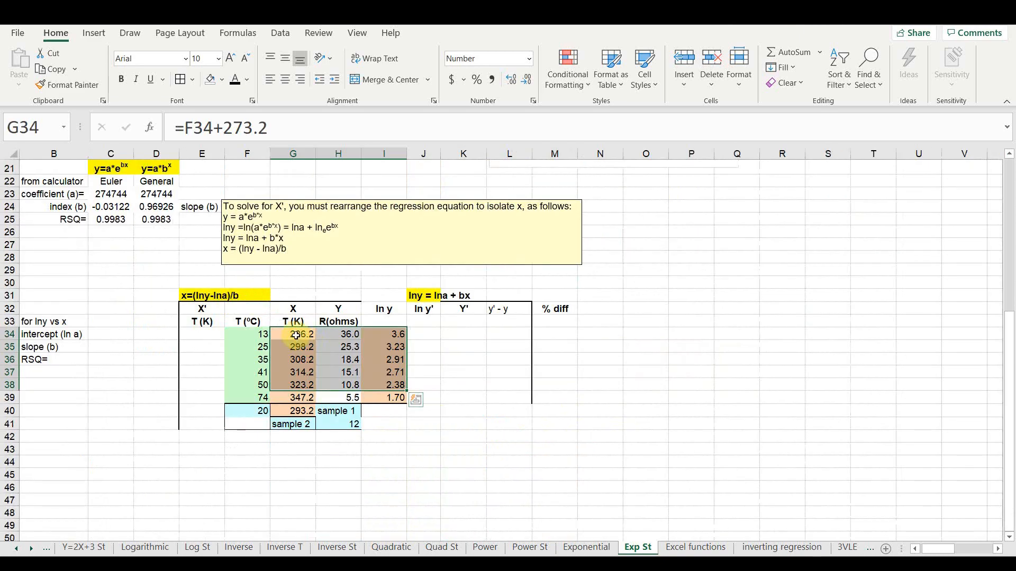
click(295, 335)
drag(295, 334, 296, 399)
drag(391, 332, 389, 395)
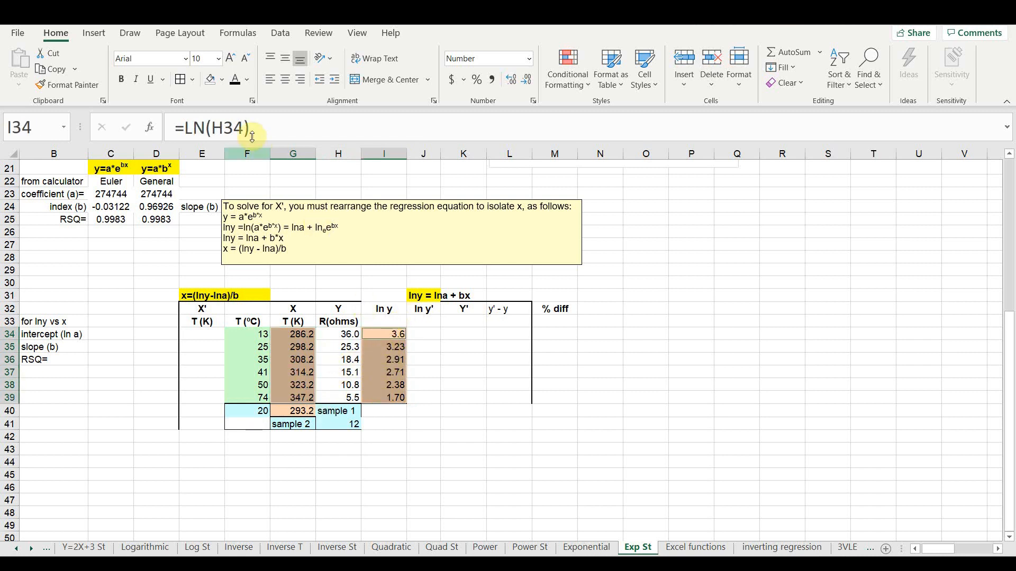
click(95, 35)
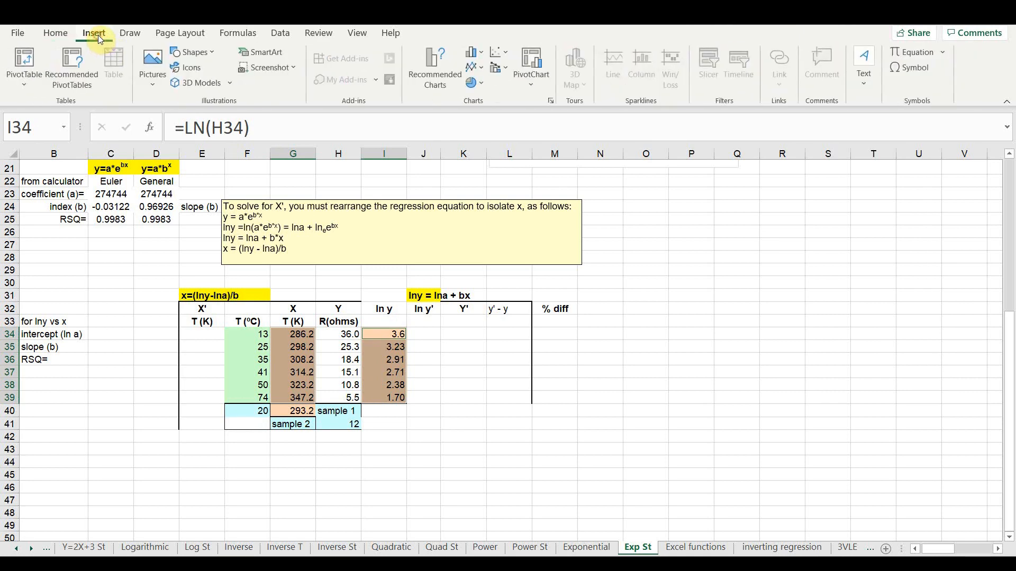
click(502, 57)
click(501, 97)
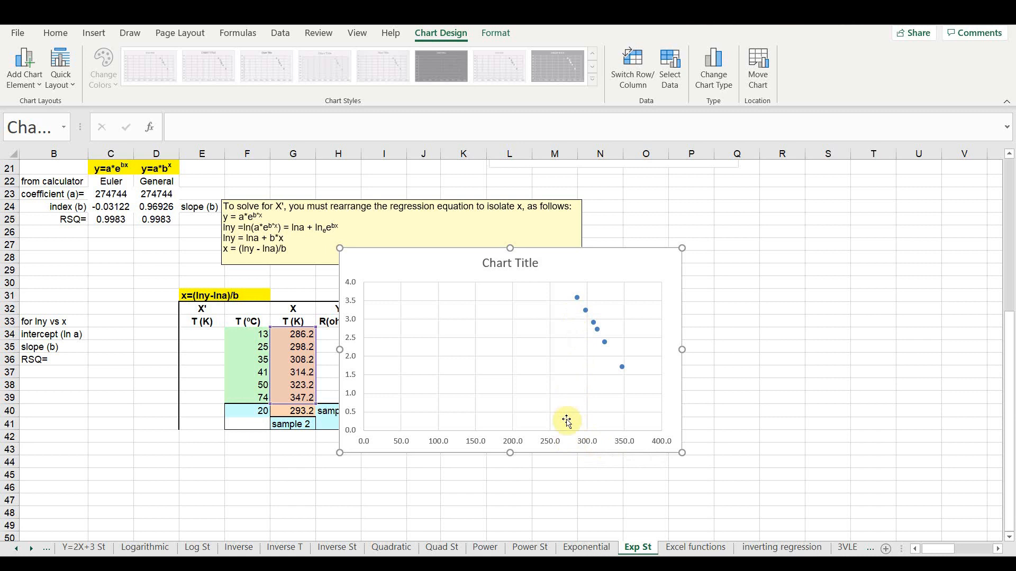
- Set the ln y chart's horizontal axis minimum to 270 and show its numbers with 0 decimal places
right_click(556, 445)
click(598, 434)
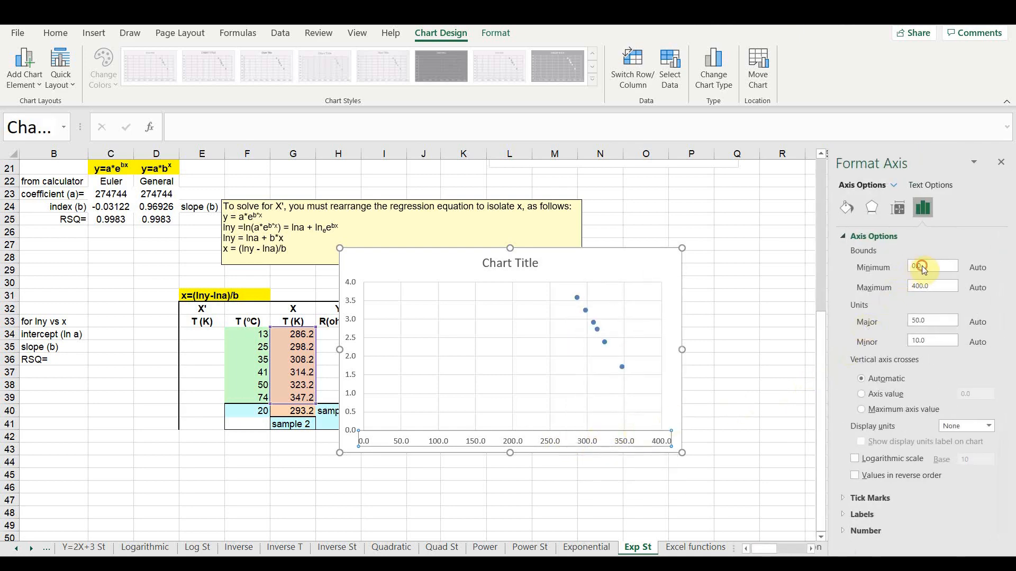
drag(923, 265, 909, 267)
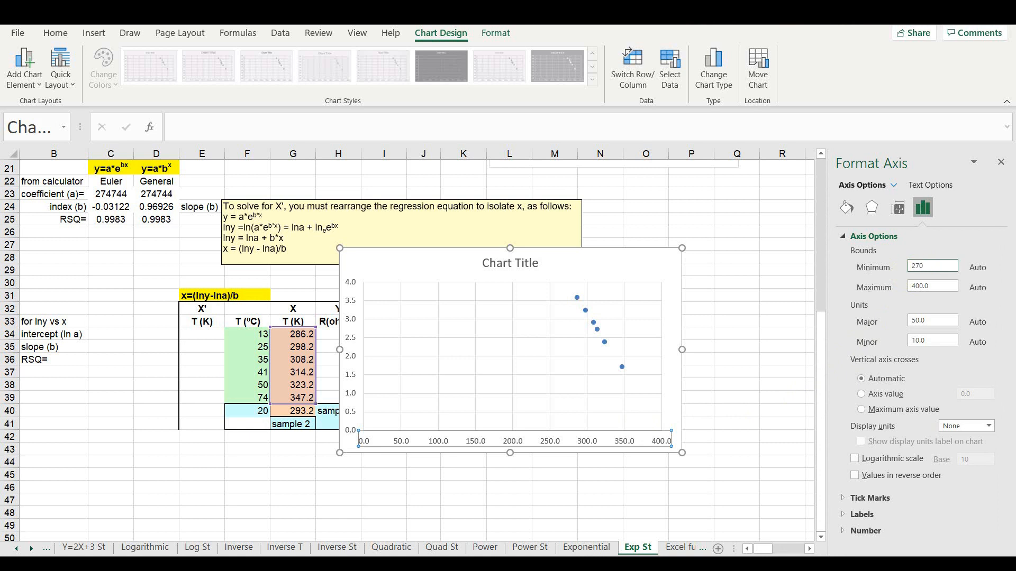
click(926, 519)
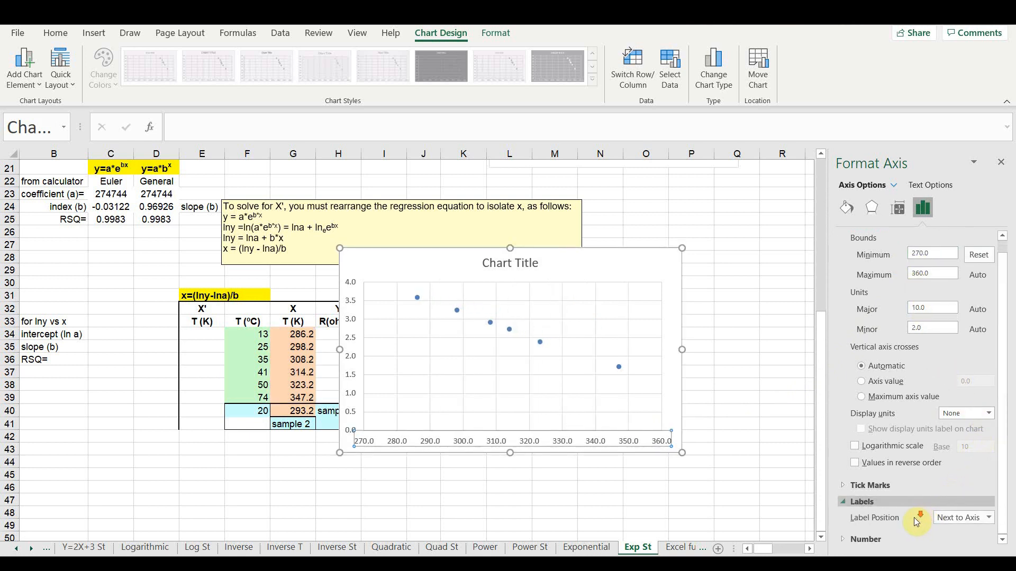
click(865, 539)
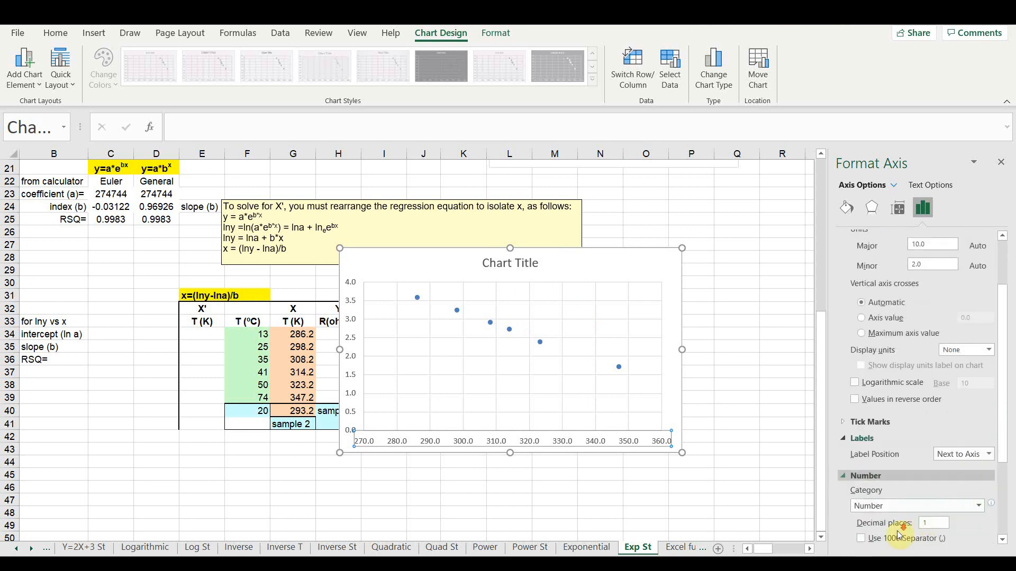
scroll(899, 535, down, 1)
click(934, 460)
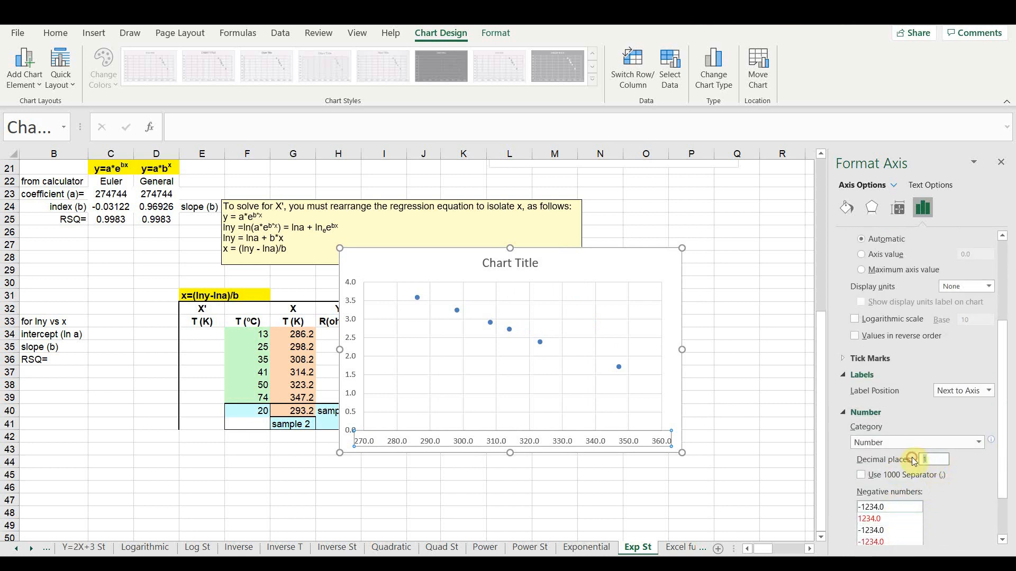
text(0)
key(Return)
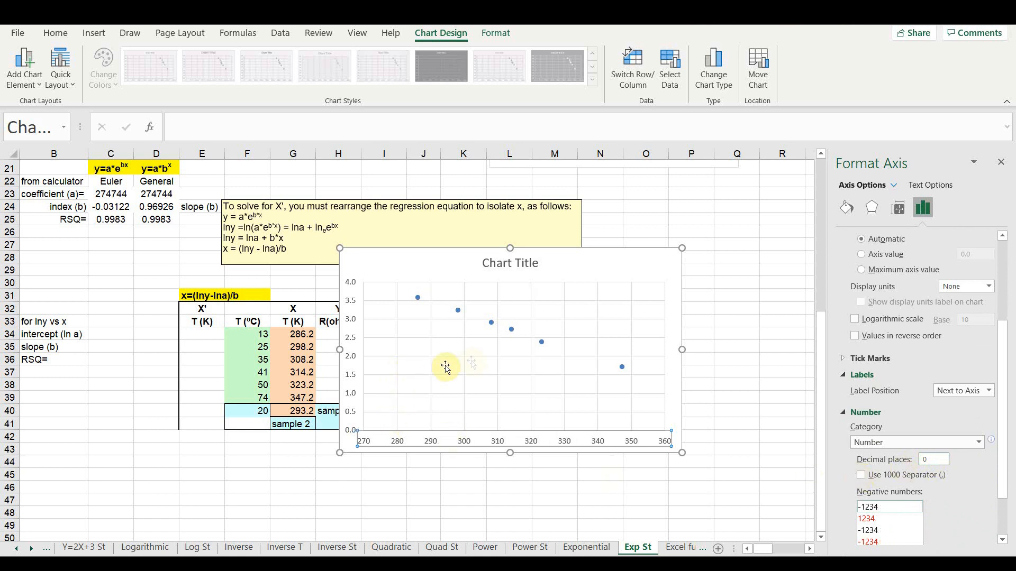
- Apply a quick layout with axis titles to the ln y chart and title the horizontal axis "T (K)"
click(61, 66)
click(72, 113)
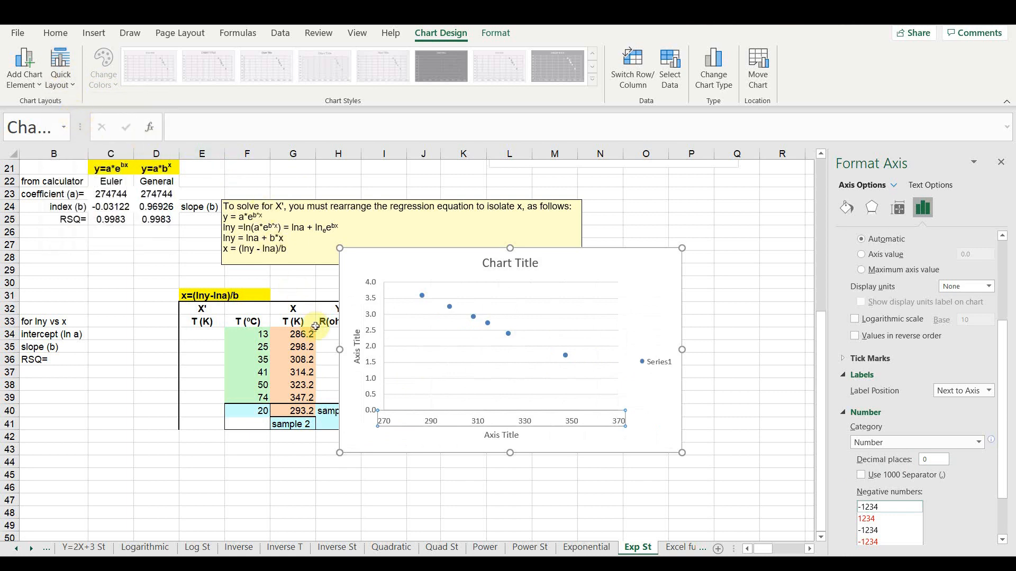
click(492, 433)
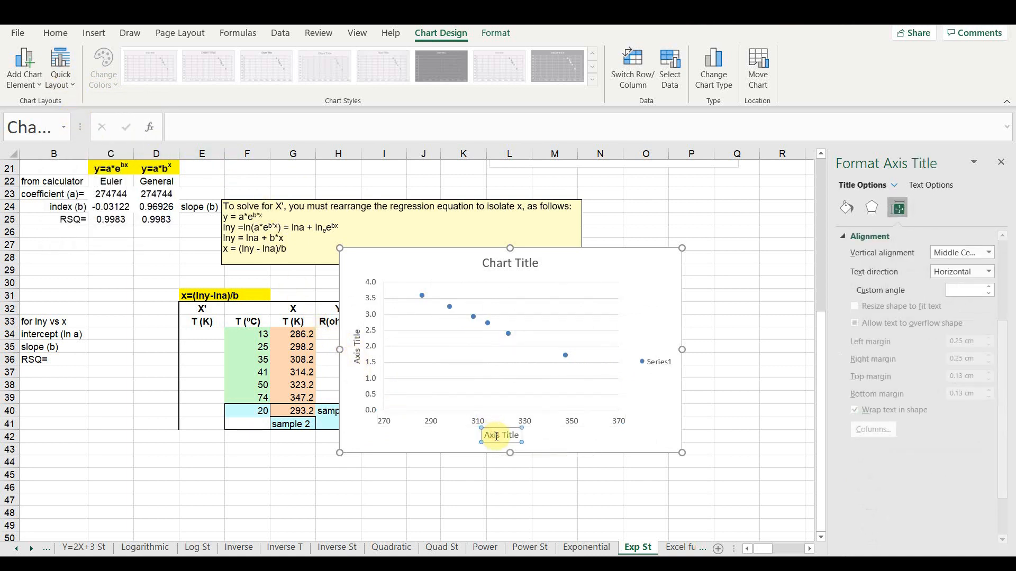
drag(485, 435, 507, 436)
key(BackSpace)
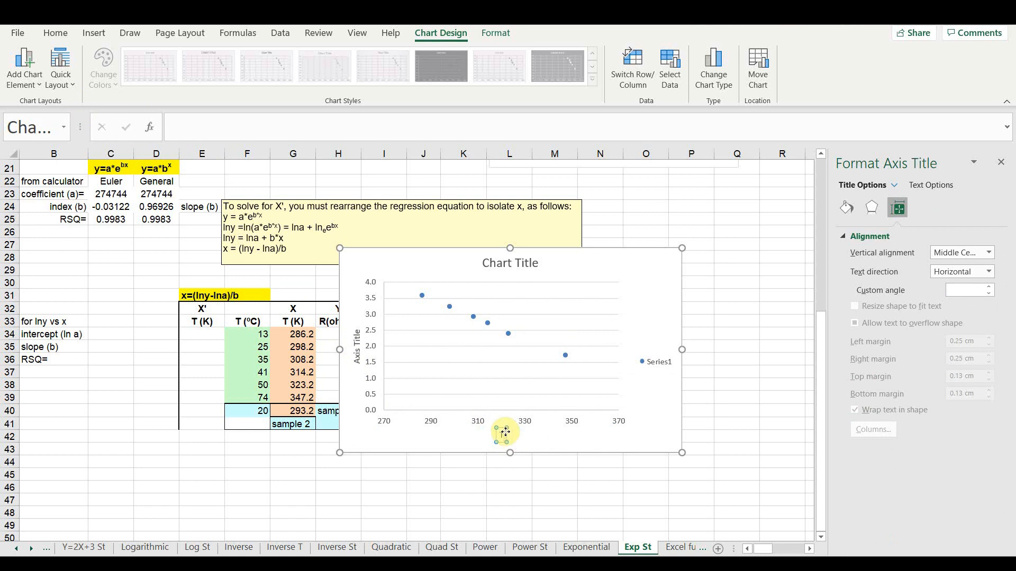
text(T (K))
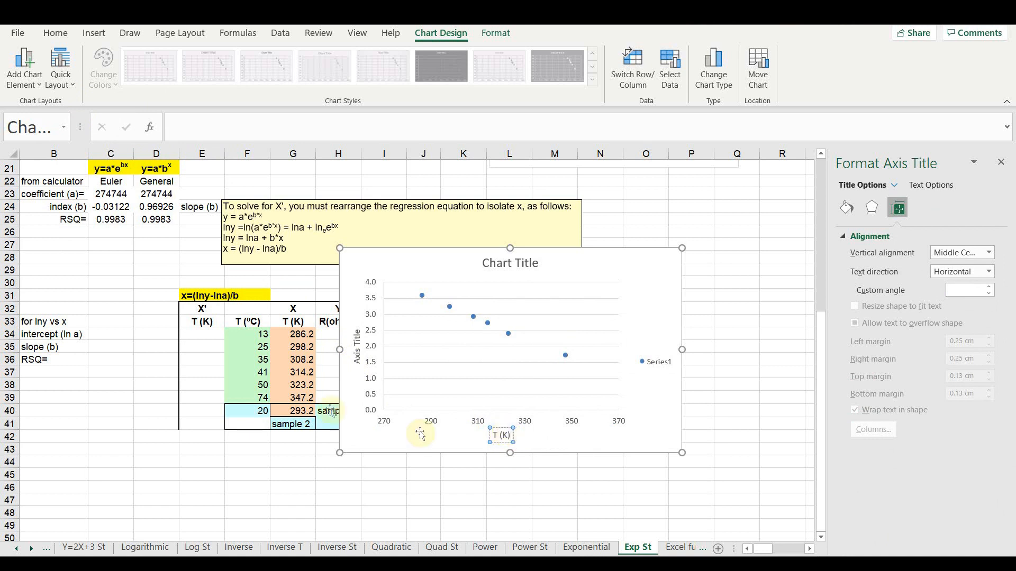
- Title the ln y chart's vertical axis "R (ohms)"
click(358, 350)
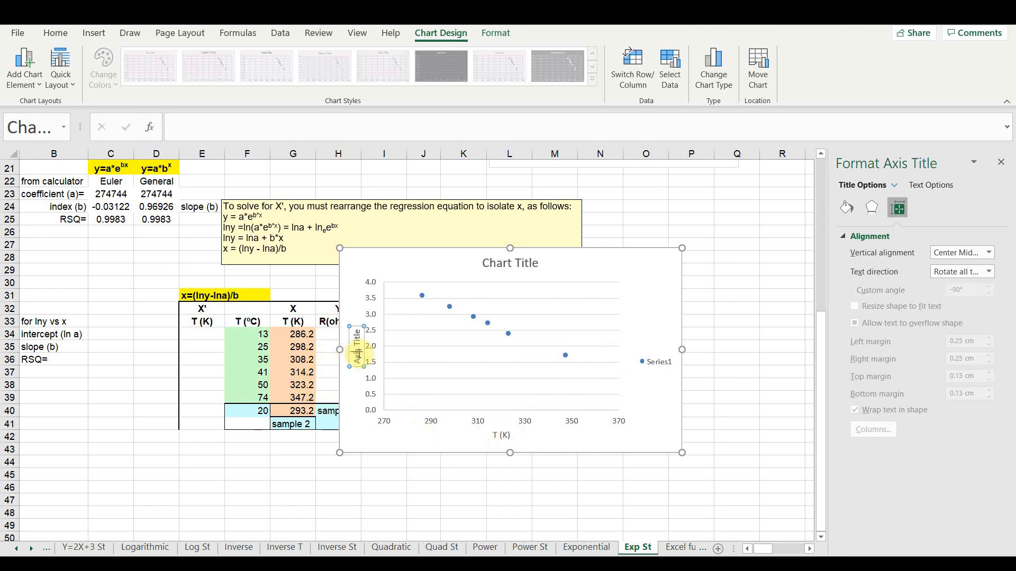
triple_click(358, 353)
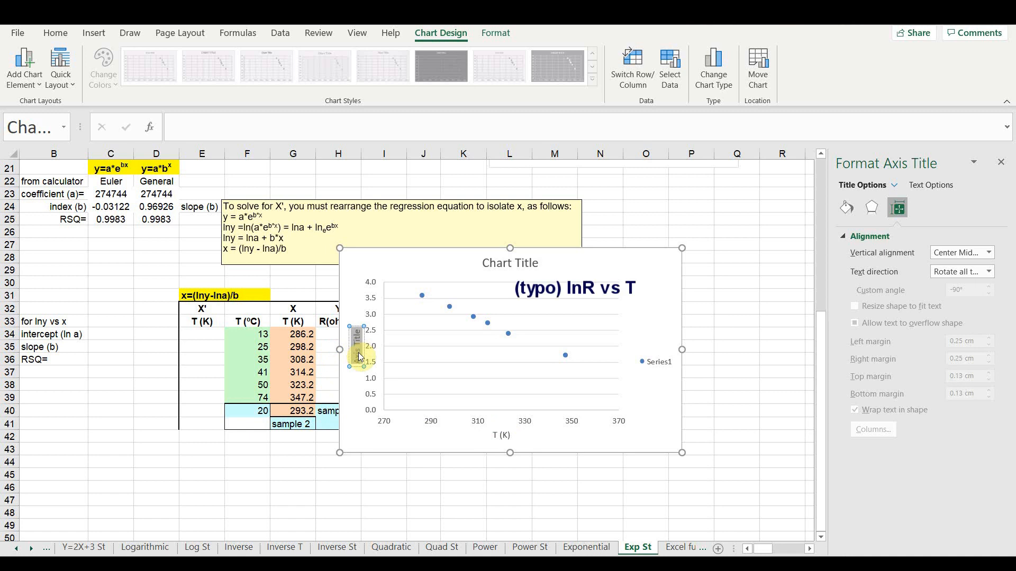
key(BackSpace)
text(R (ohms)
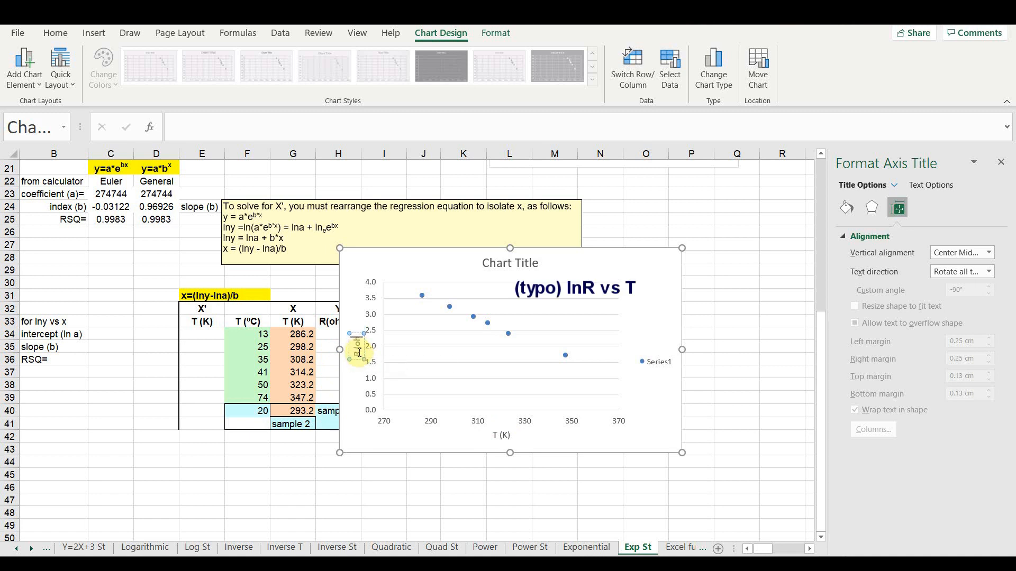
text())
- Title the ln y chart "R vs T (K)" and delete its legend
click(503, 264)
click(502, 264)
key(ctrl+a)
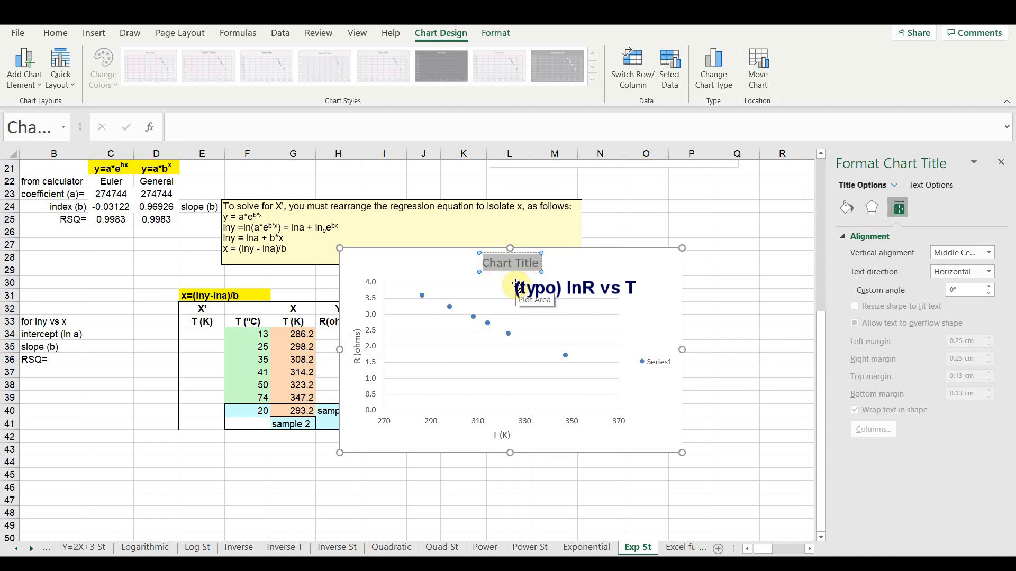
text(R vs T (K))
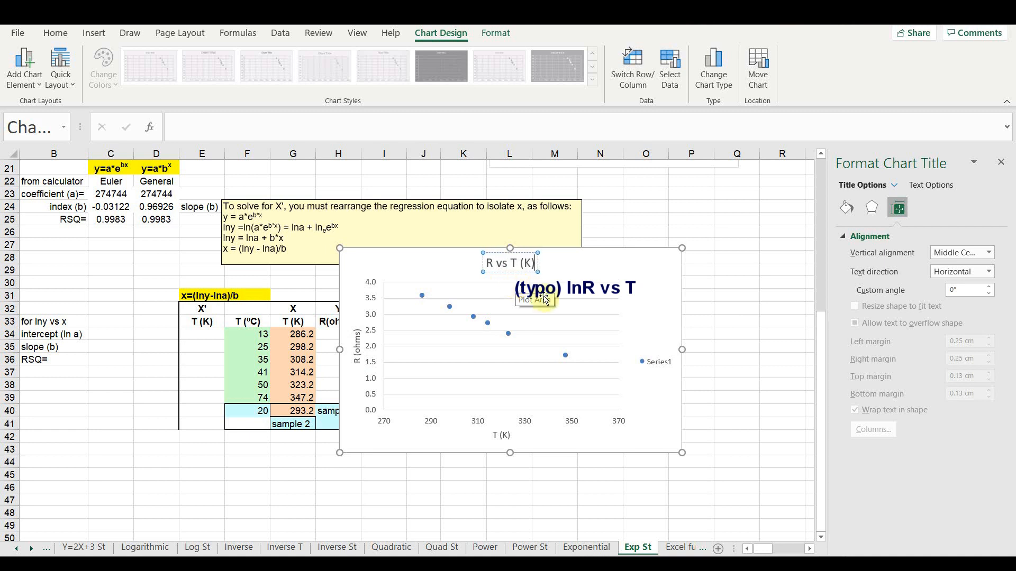
click(660, 368)
key(Delete)
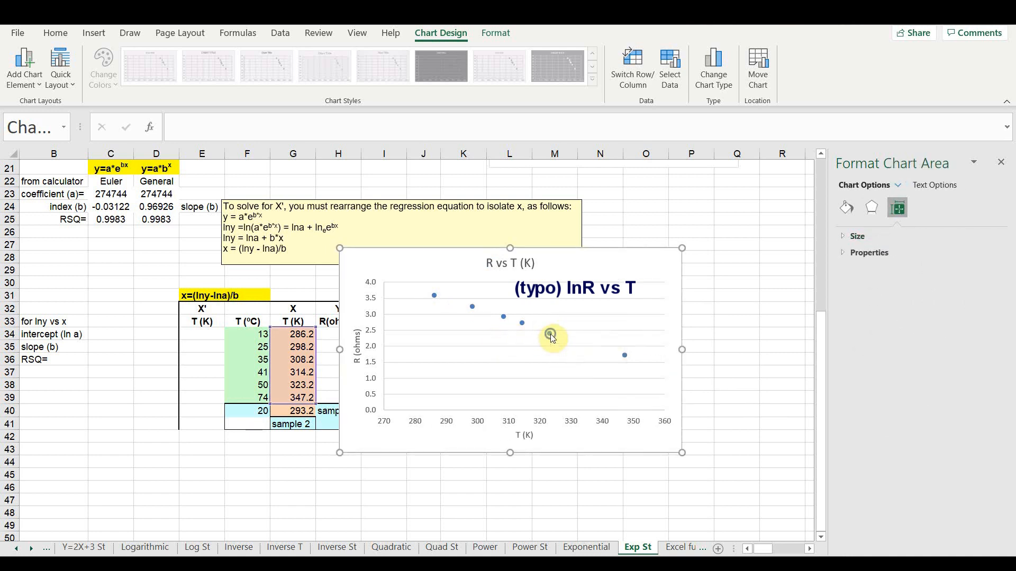
- Add a linear trendline showing its equation and R-squared value, and place the label beside the chart title
right_click(550, 337)
click(620, 458)
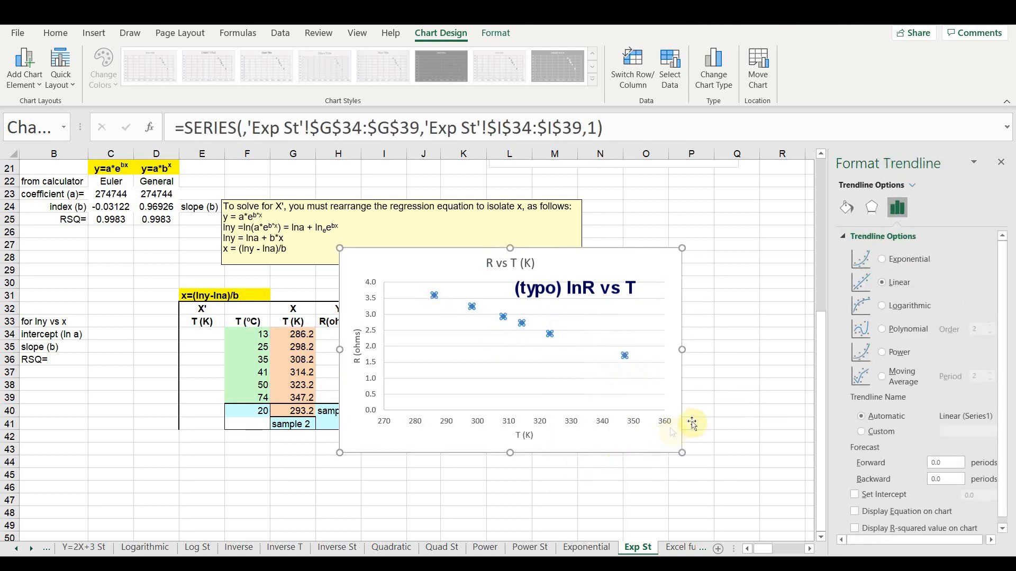
scroll(853, 498, down, 1)
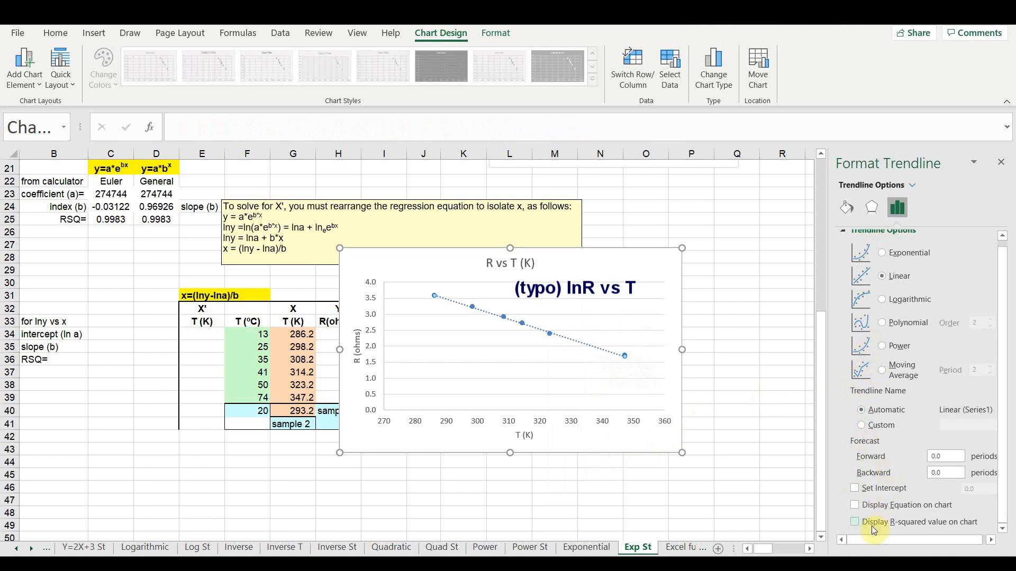
click(854, 504)
click(855, 522)
click(587, 367)
drag(589, 369, 610, 279)
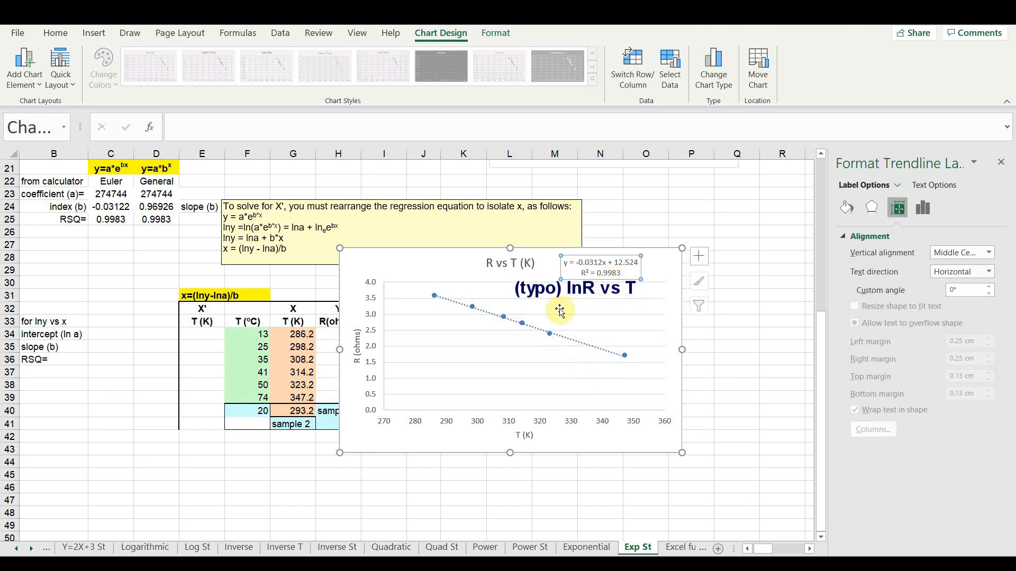
- Shrink the ln y chart and move it clear of the data table, placing the trendline label below the chart title
drag(340, 248, 573, 269)
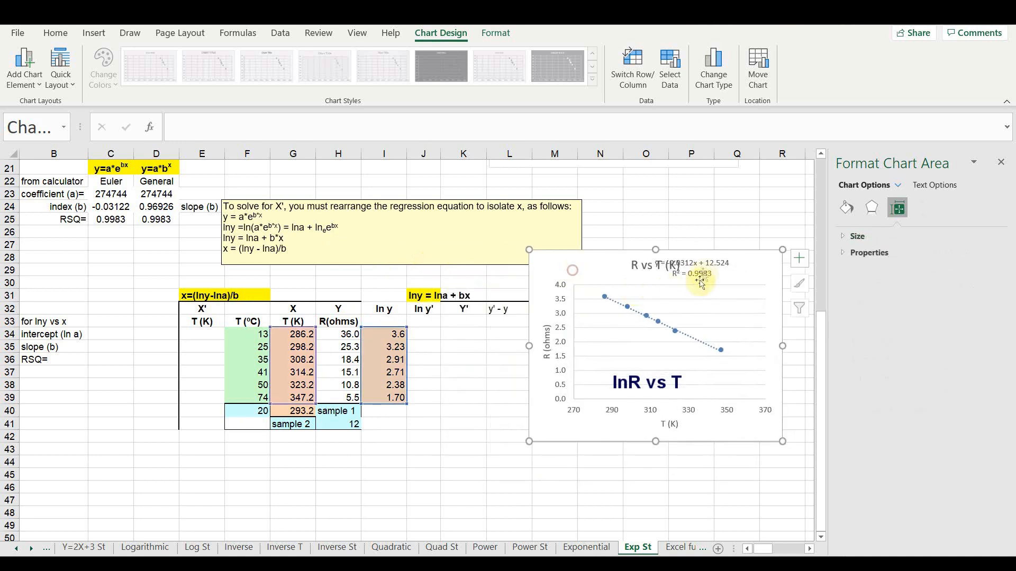
click(700, 283)
drag(700, 283, 706, 301)
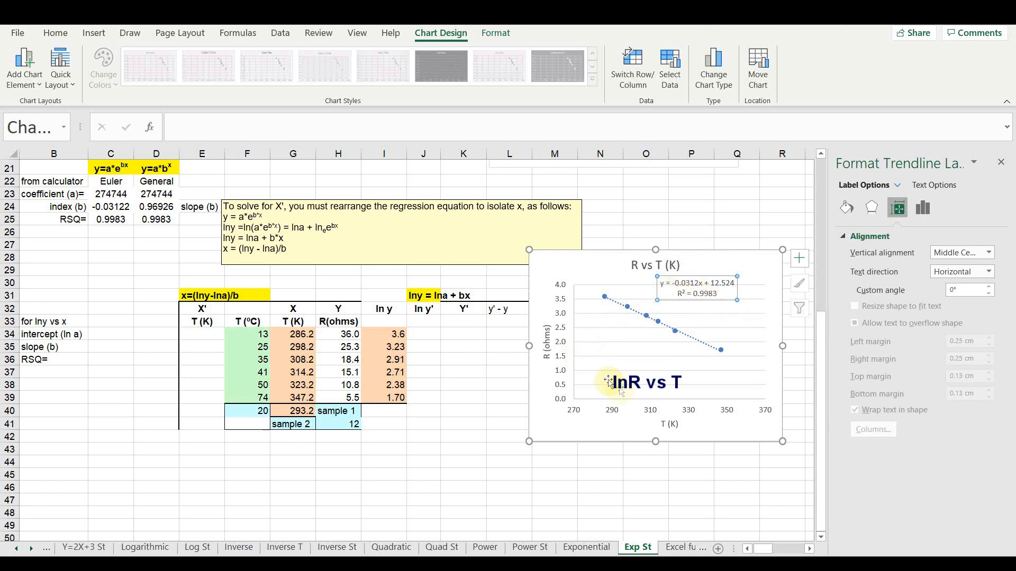
drag(562, 287, 576, 325)
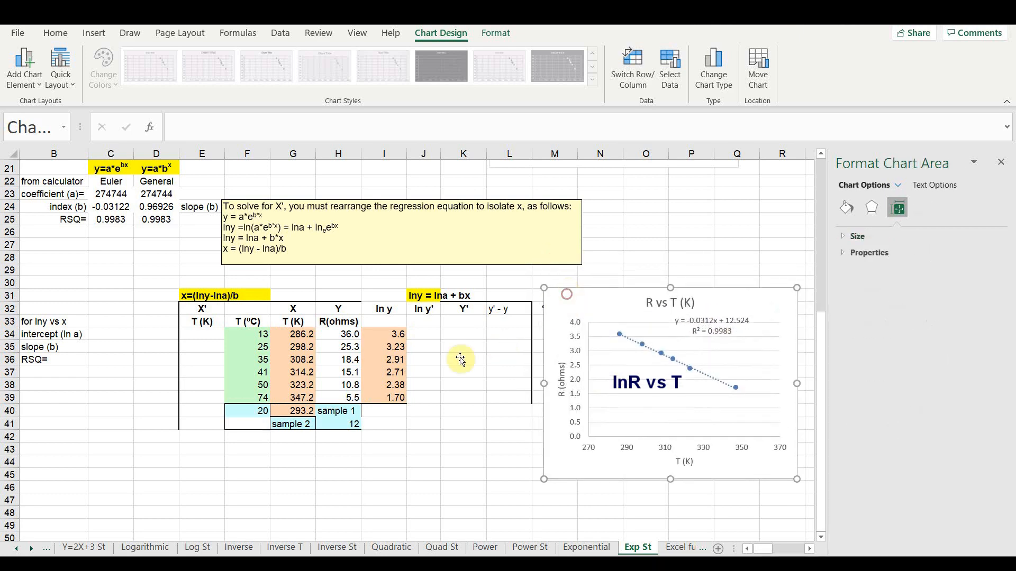
- Calculate the intercept (ln a) in C34 using INTERCEPT with I34:I39 as known y values and G34:G39 as known x values
click(361, 207)
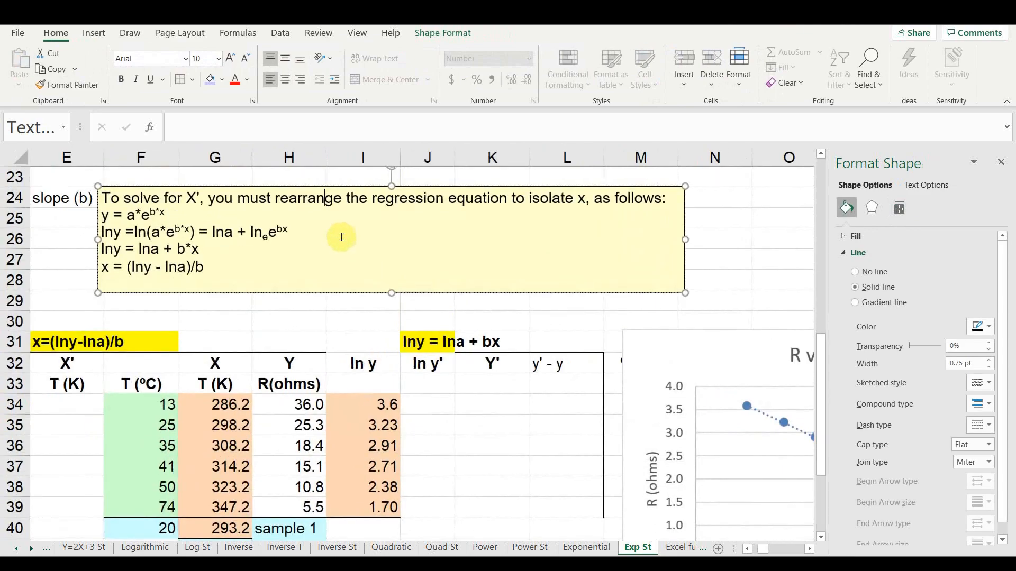
ctrl+scroll(341, 237, up, 1)
scroll(238, 280, up, 1)
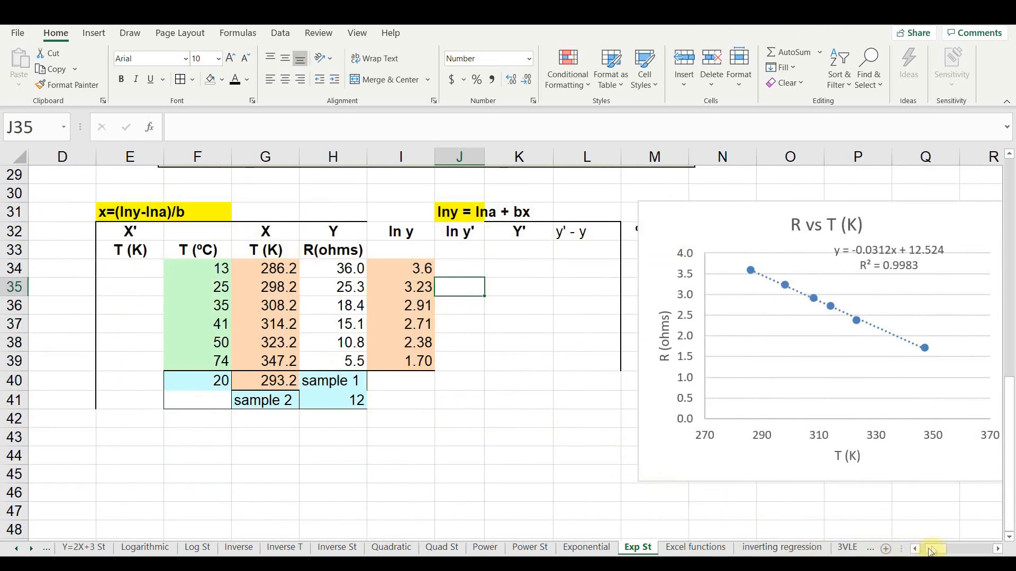
drag(929, 552, 910, 553)
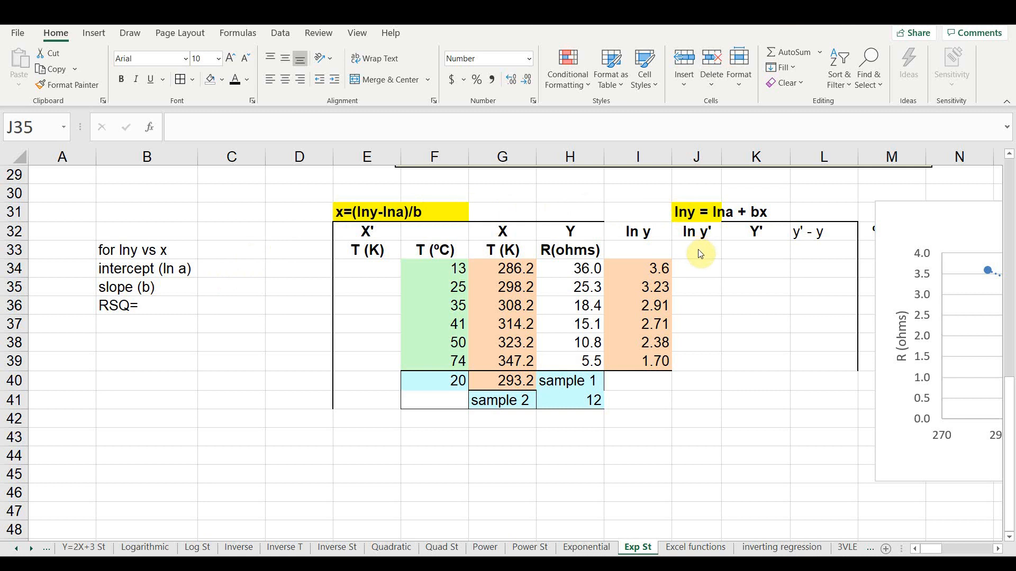
click(230, 270)
text(=inter)
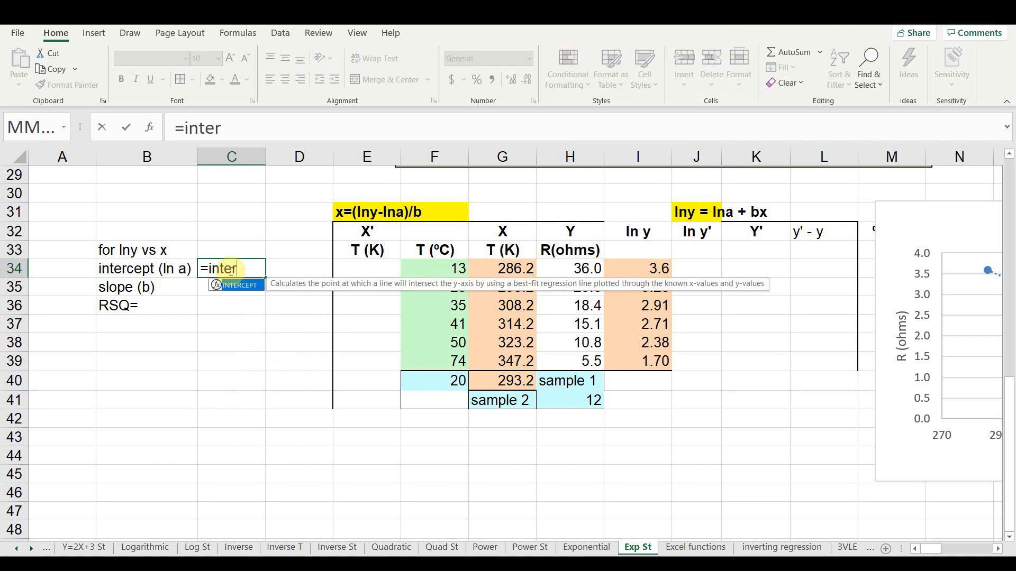
key(Tab)
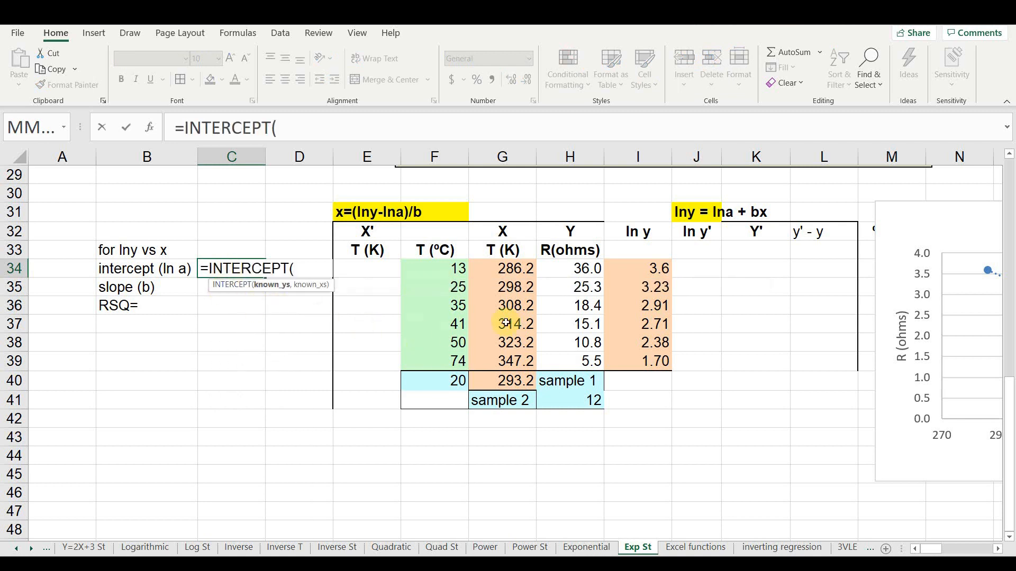
drag(632, 268, 625, 357)
text(,)
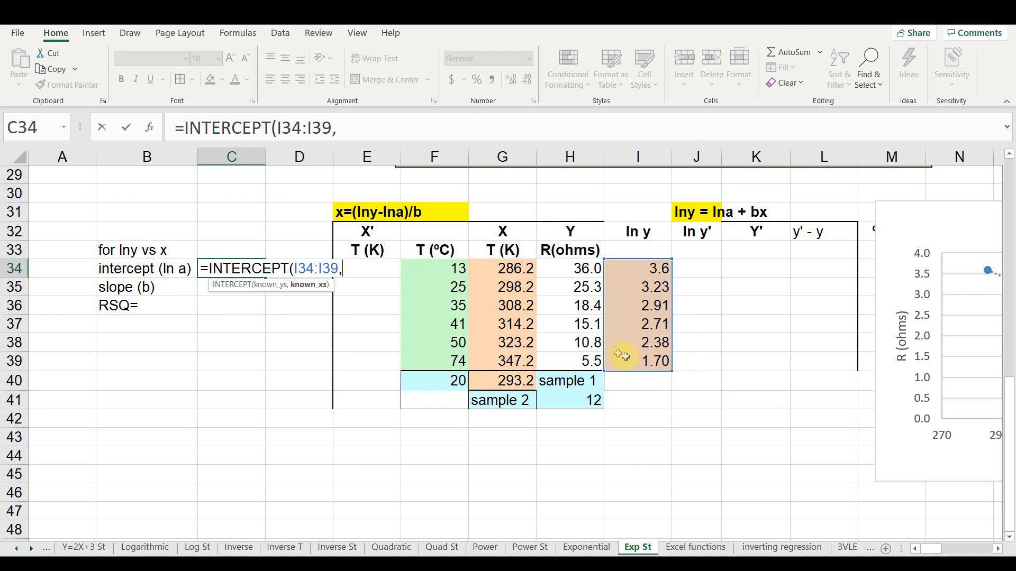
drag(497, 268, 500, 351)
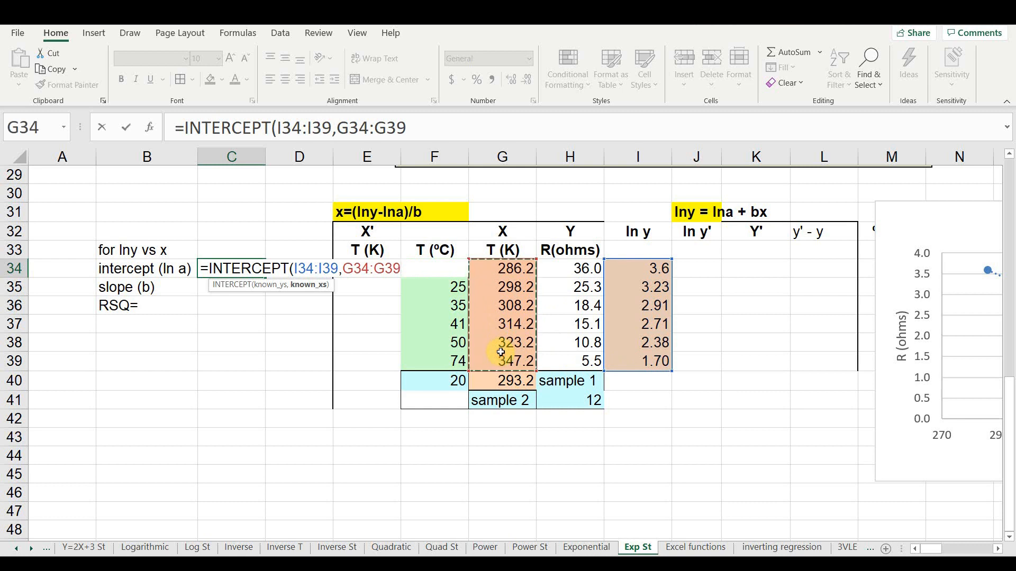
text())
key(Return)
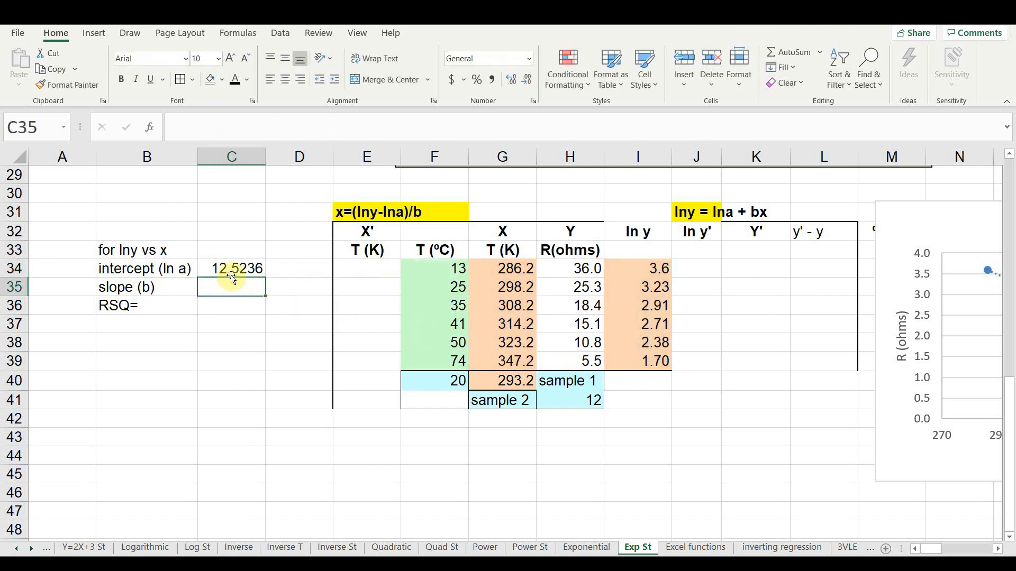
- Calculate the slope (b) in C35 using SLOPE with I34:I39 as known y values and G34:G39 as known x values
click(238, 323)
click(239, 287)
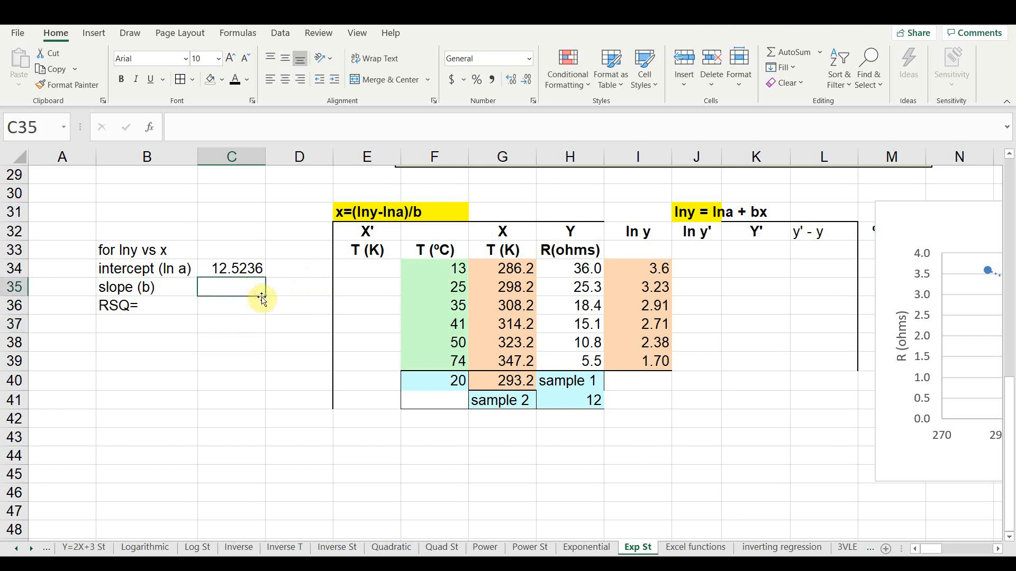
text(=slope)
key(Tab)
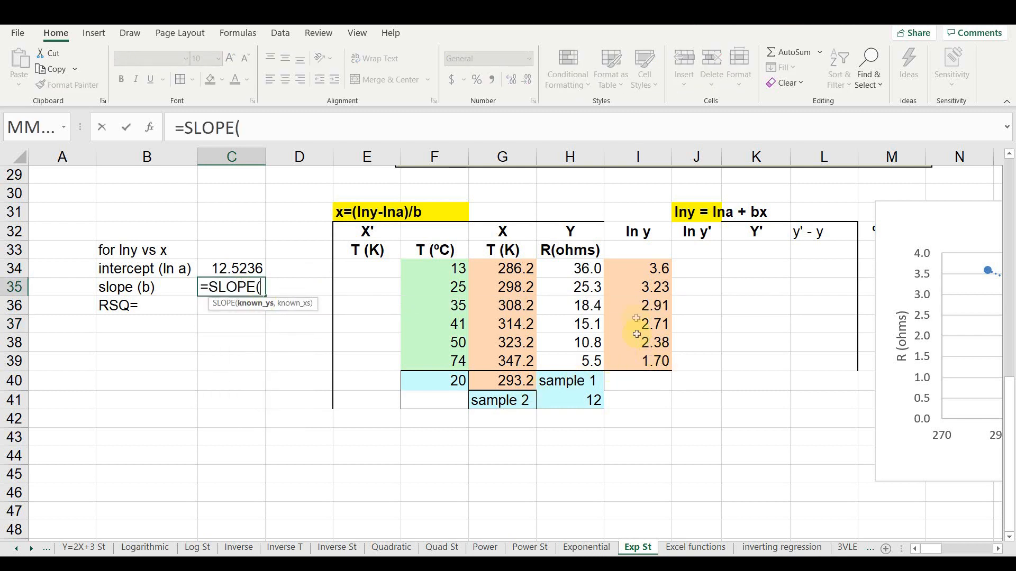
drag(651, 269, 629, 354)
text(,)
drag(512, 269, 495, 357)
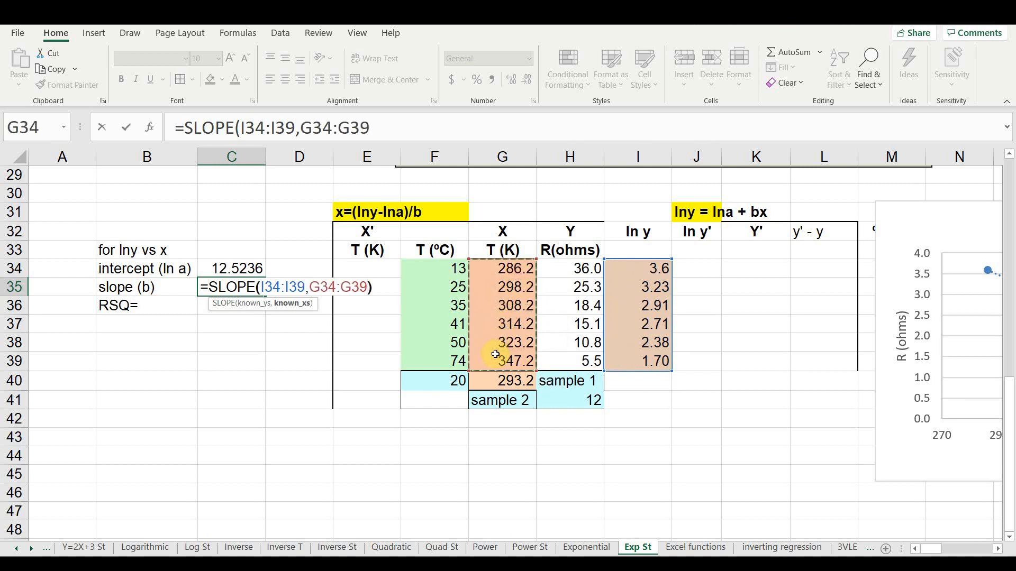
key(Return)
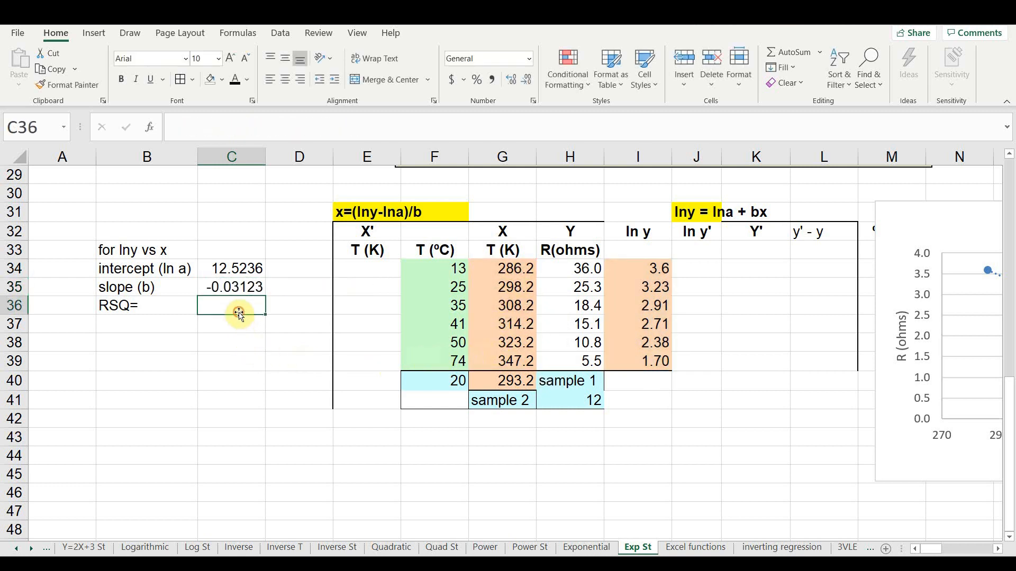
- Calculate RSQ in C36 using the RSQ function with I34:I39 as known y values and G34:G39 as known x values
text(=r)
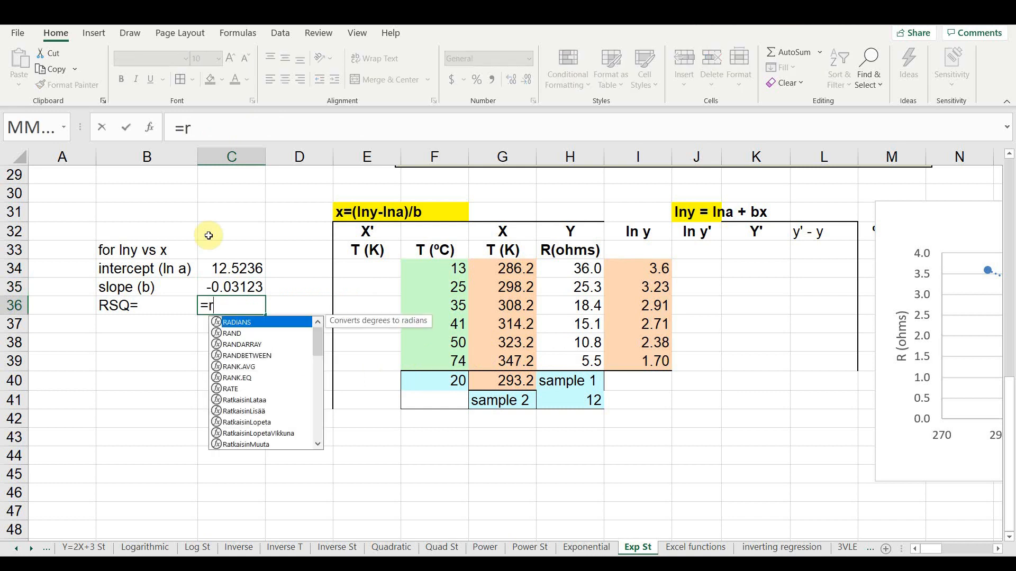
text(sq)
key(Tab)
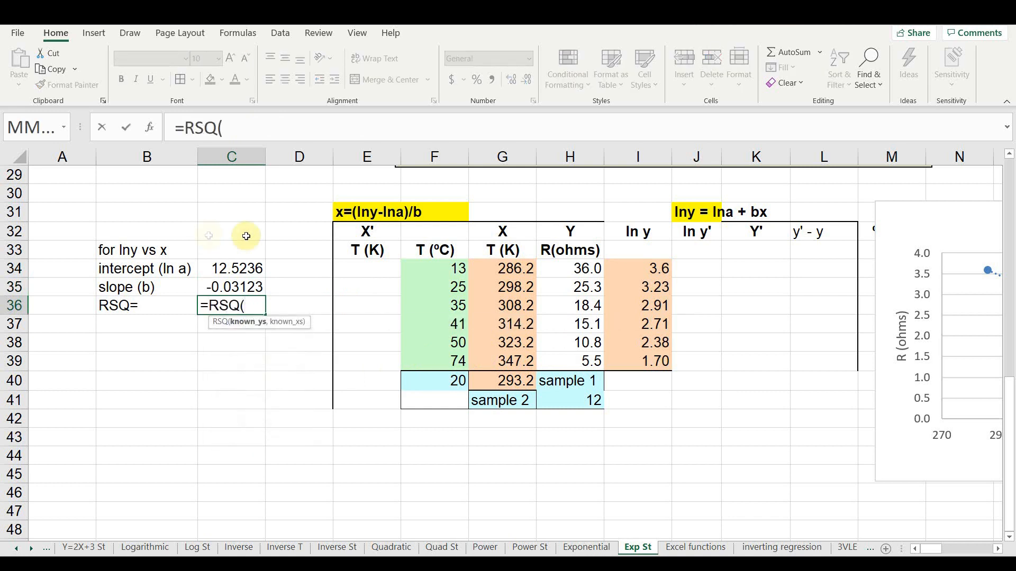
drag(616, 261, 619, 362)
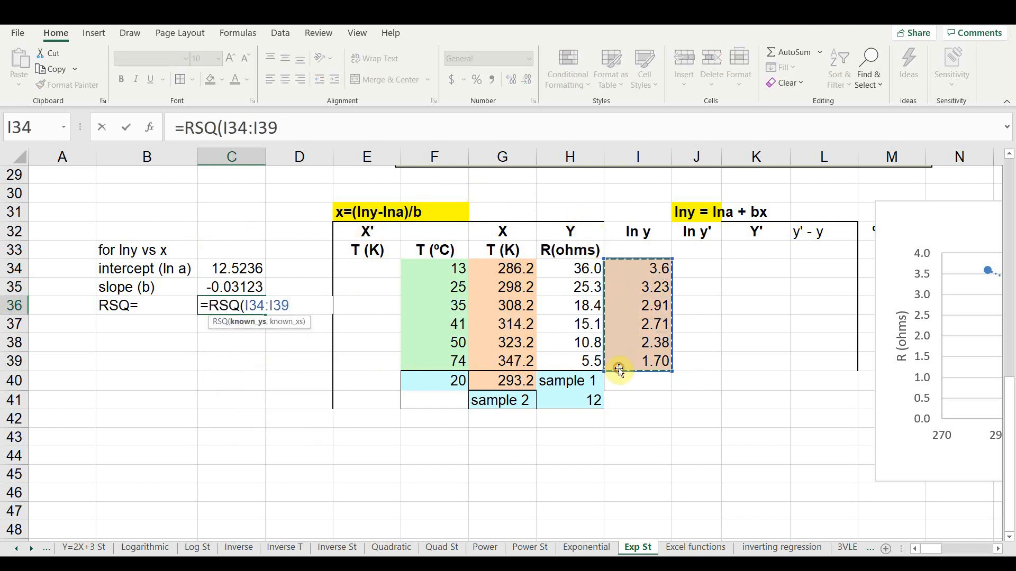
text(,)
drag(497, 270, 498, 352)
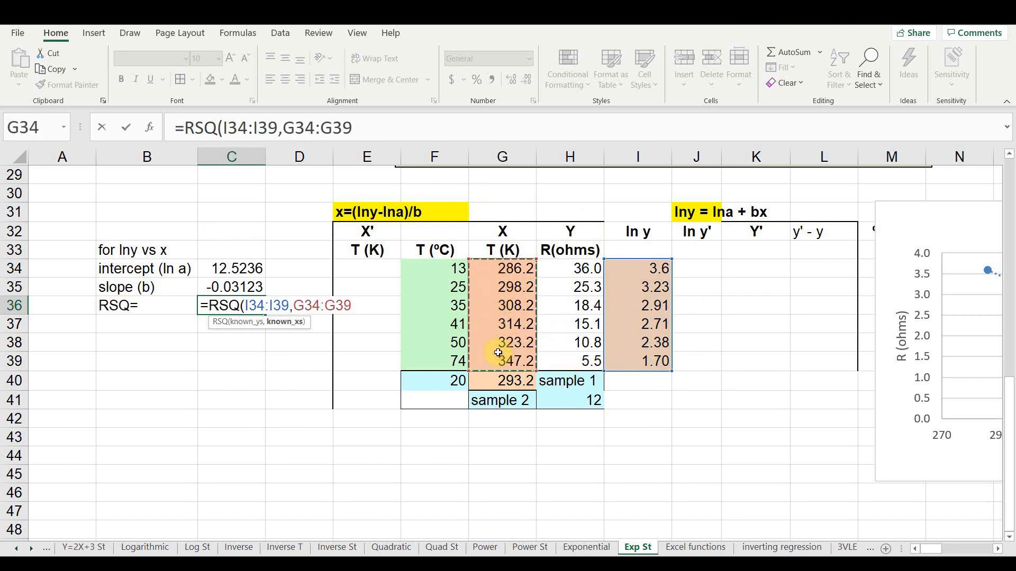
key(Return)
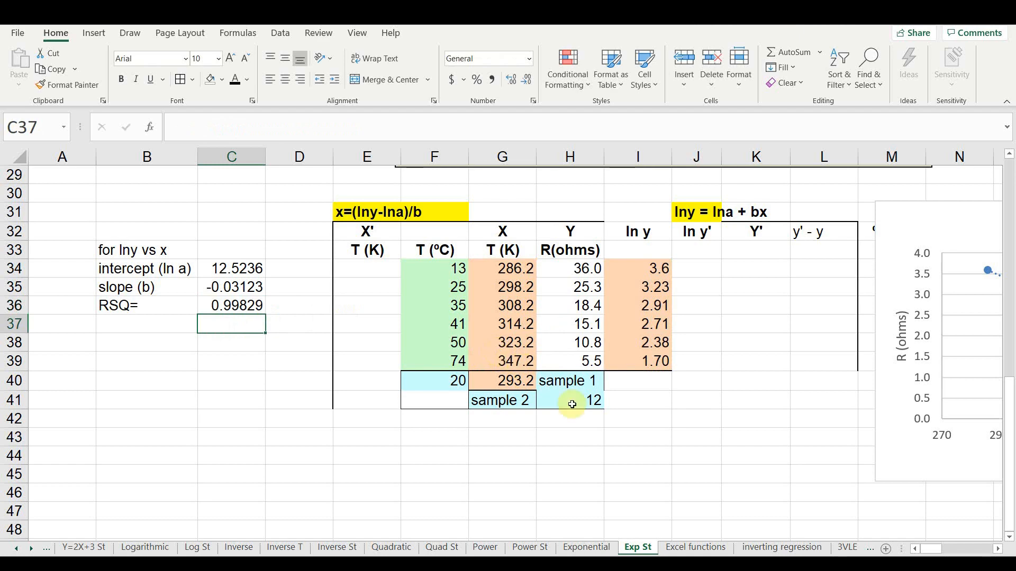
- Calculate ln y' in J34 with =$C$34+$C$35*G34 and fill the formula down to J39
click(694, 270)
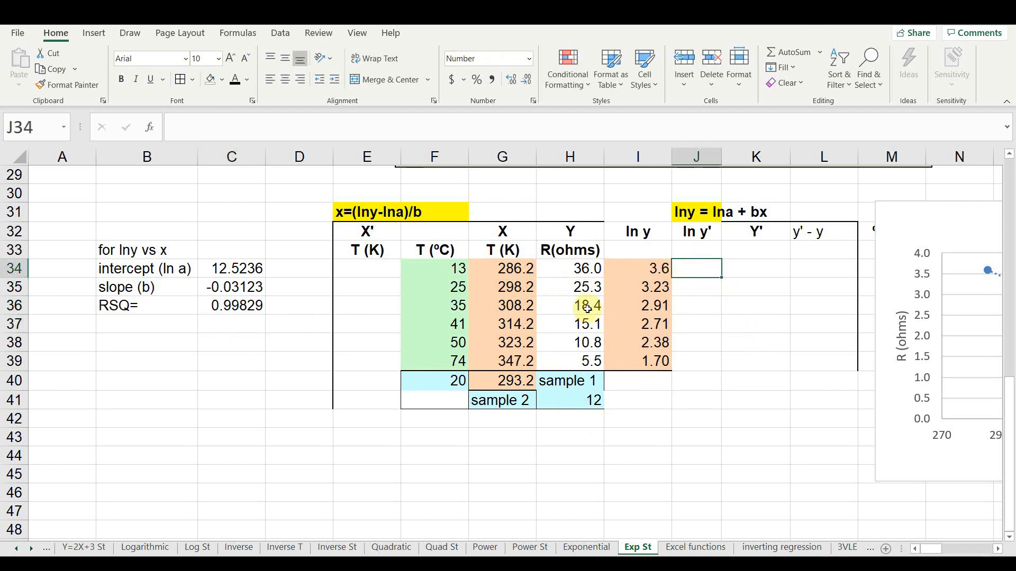
scroll(587, 305, up, 1)
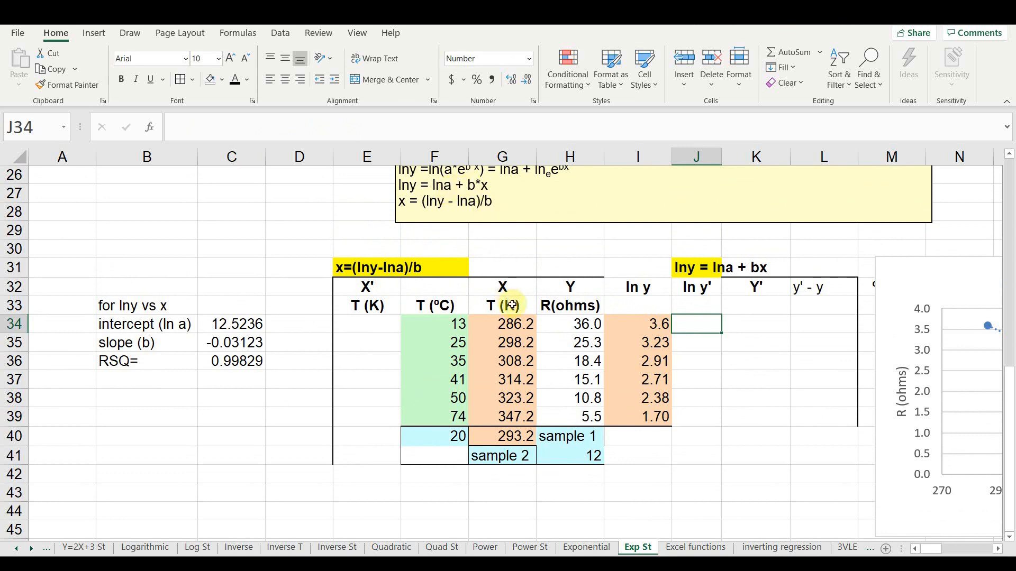
text(=)
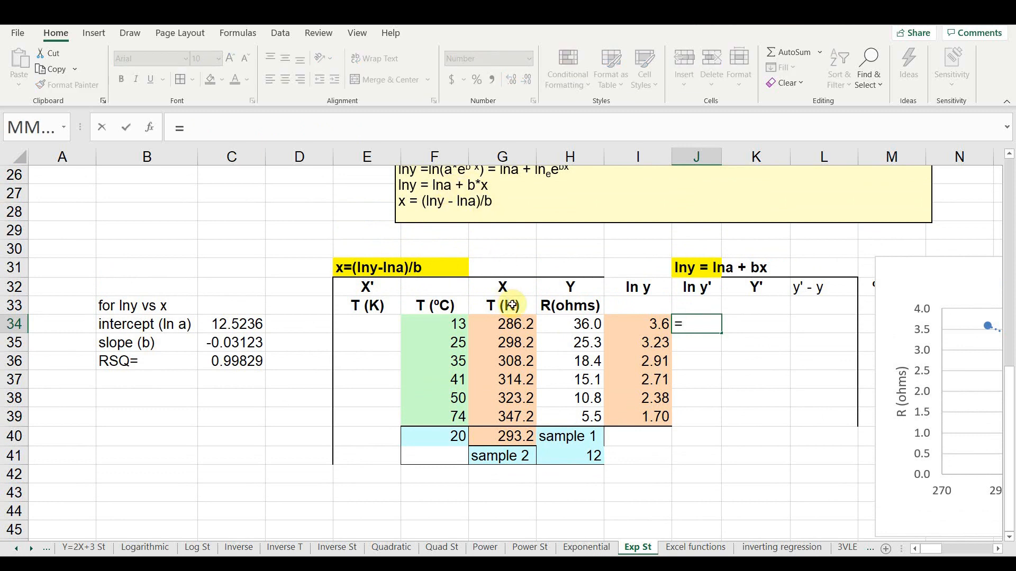
click(241, 322)
key(F4)
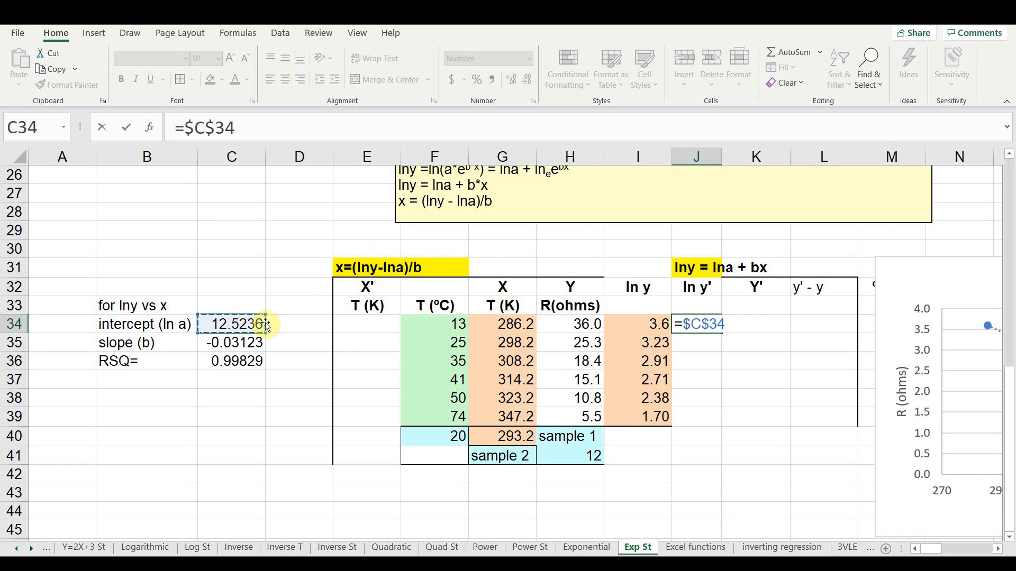
text(+)
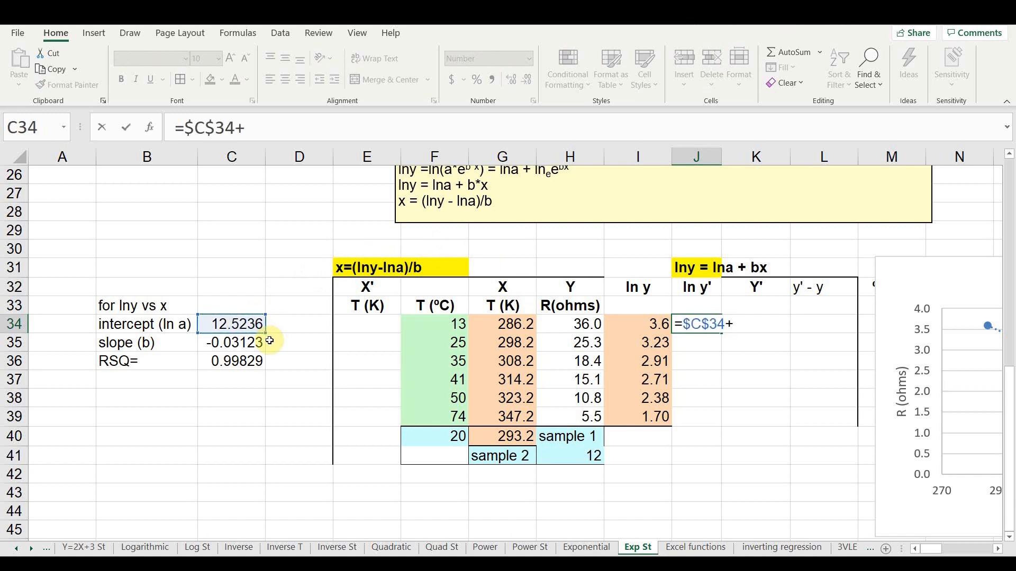
click(232, 343)
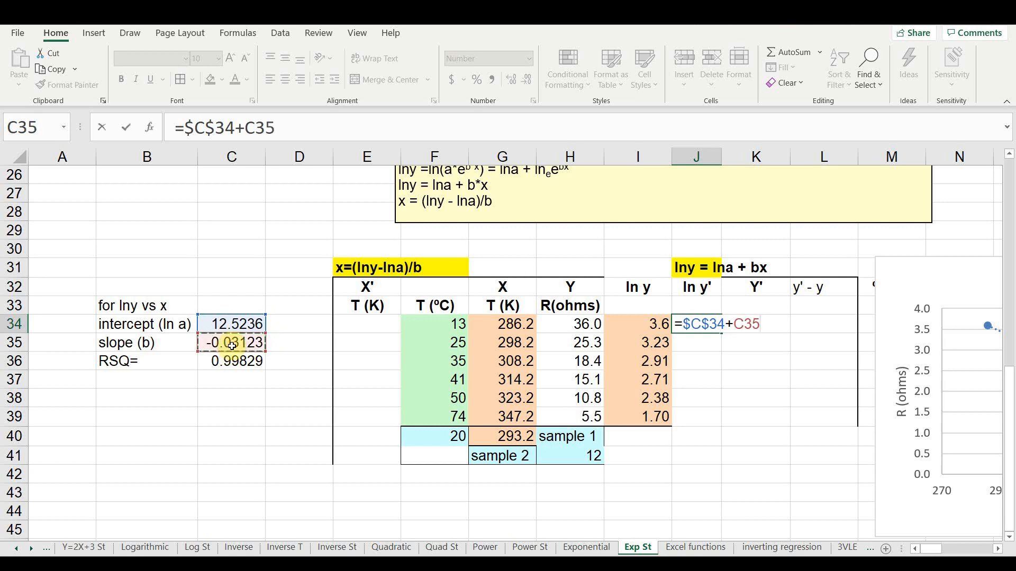
key(F4)
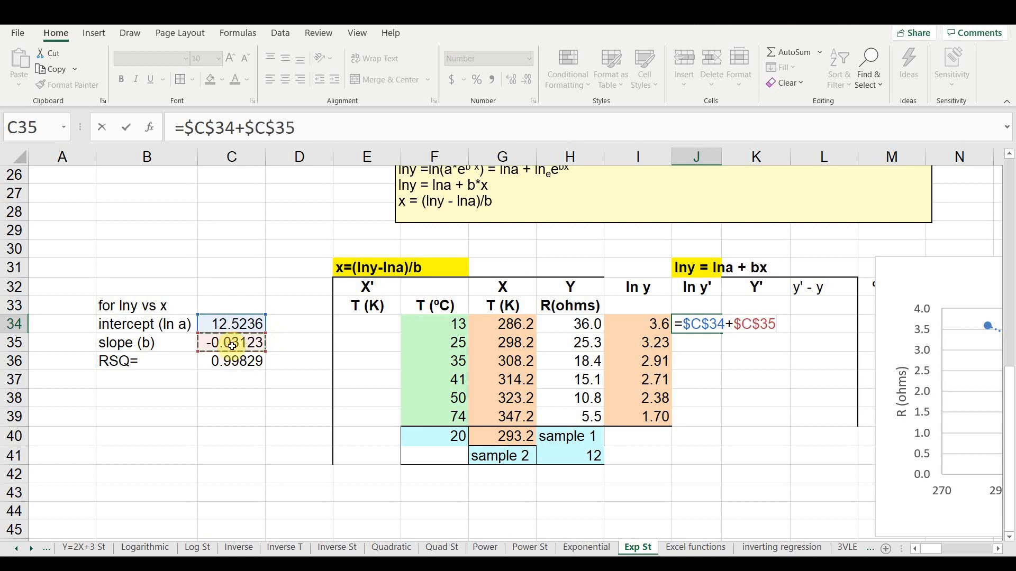
text(*)
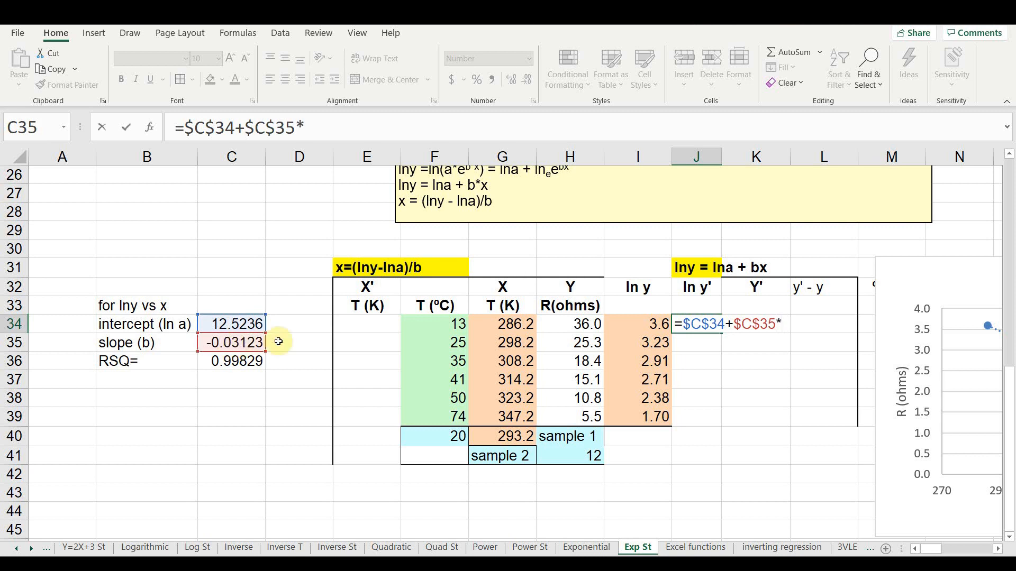
click(505, 322)
key(Return)
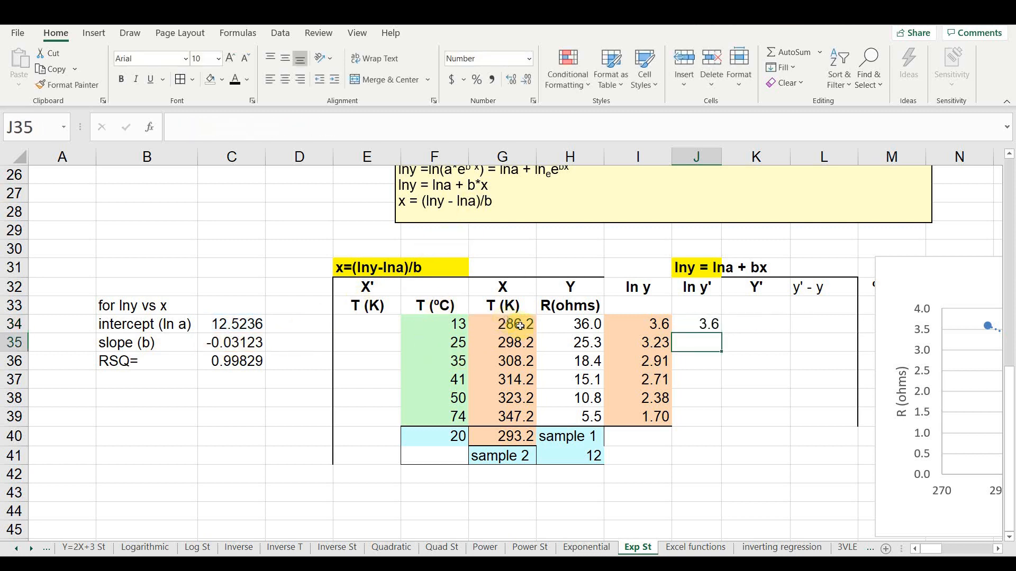
click(710, 324)
drag(722, 333, 716, 419)
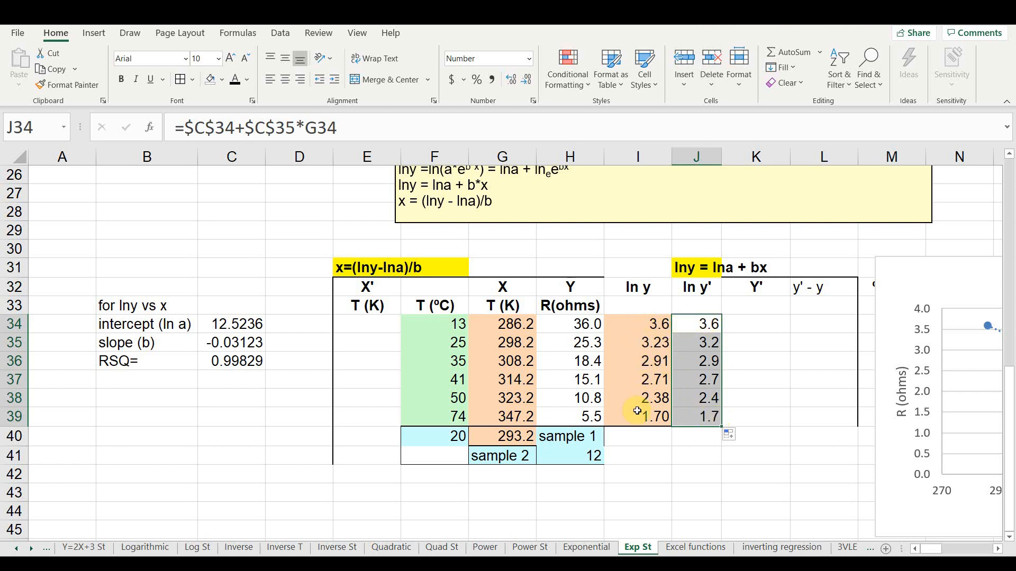
- Calculate Y' in K34 with =EXP(J34) and fill the formula down to K39
click(762, 331)
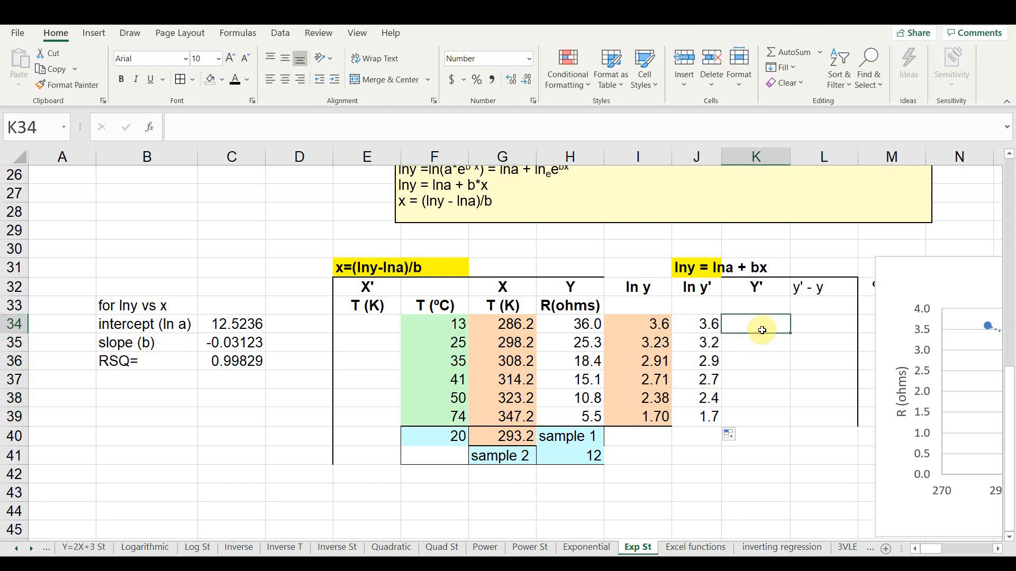
text(=)
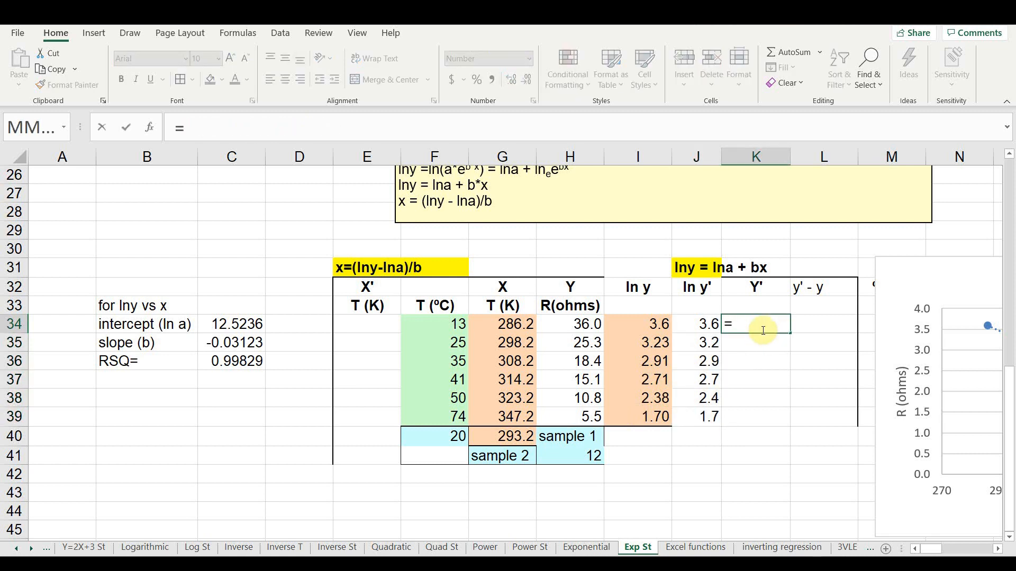
text(exp)
key(Tab)
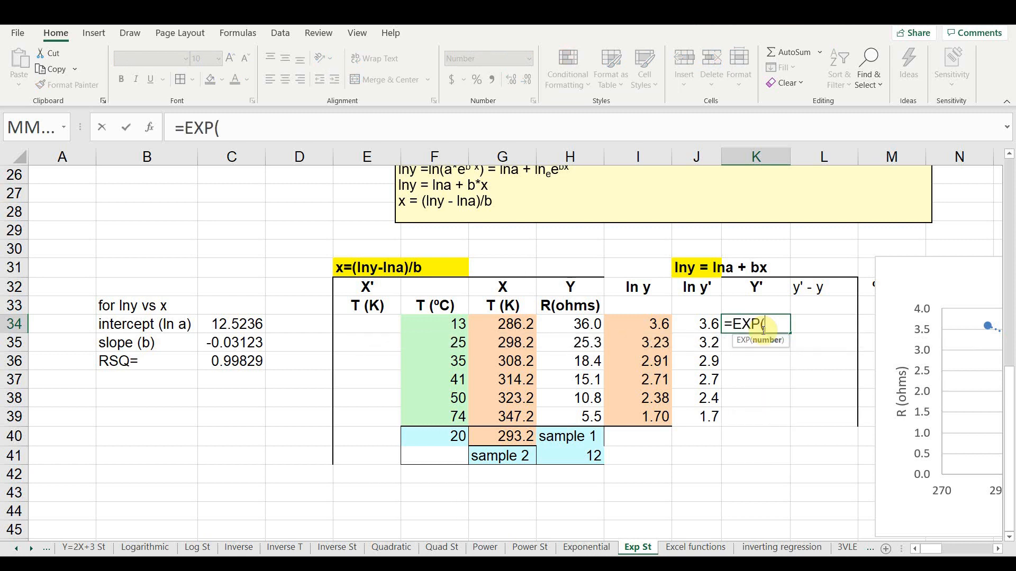
click(701, 323)
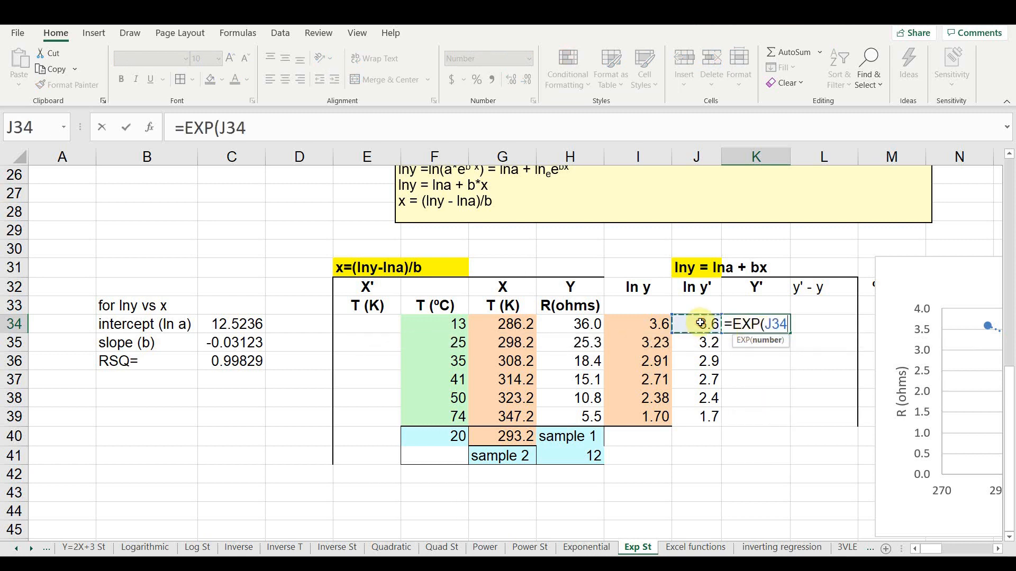
text())
key(Return)
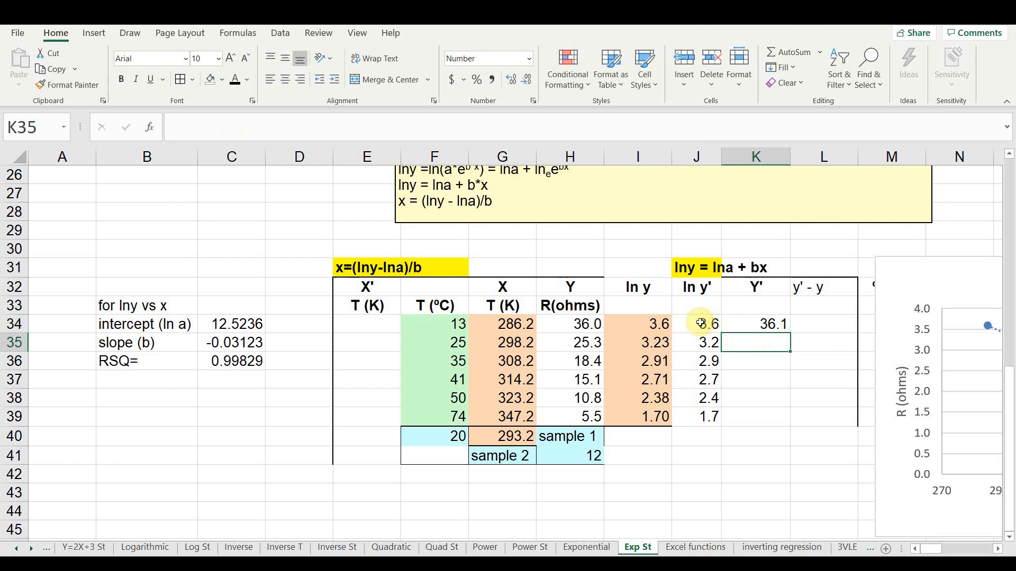
click(767, 325)
drag(789, 333, 778, 426)
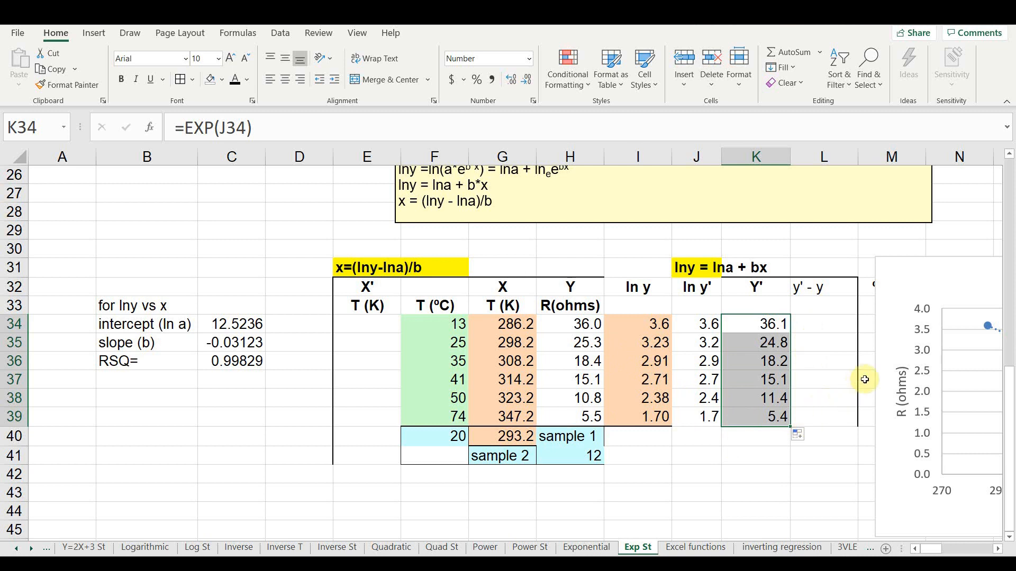
- Move the ln y chart slightly to the right, farther from the y' - y column
click(884, 325)
drag(888, 319, 915, 322)
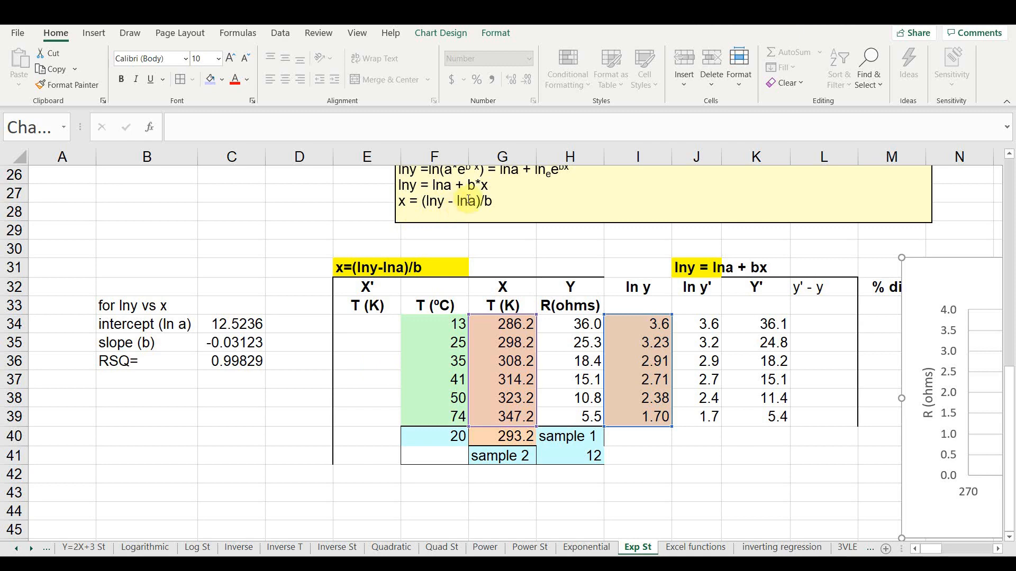
- Calculate X' in E34 with =(J34-$C$34)/$C$35 and fill the formula down to E39
scroll(370, 328, up, 1)
click(385, 376)
text(=()
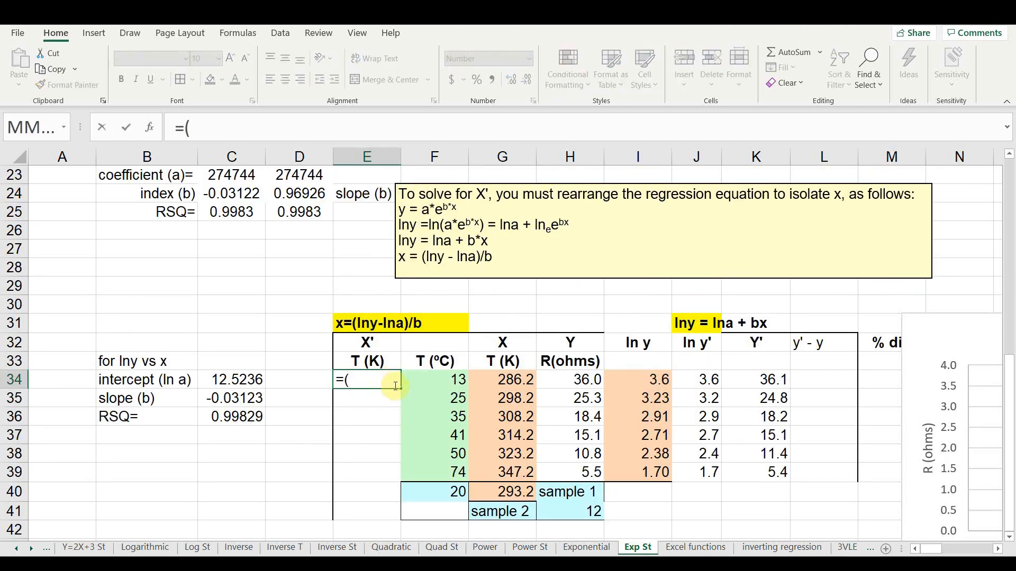
click(678, 383)
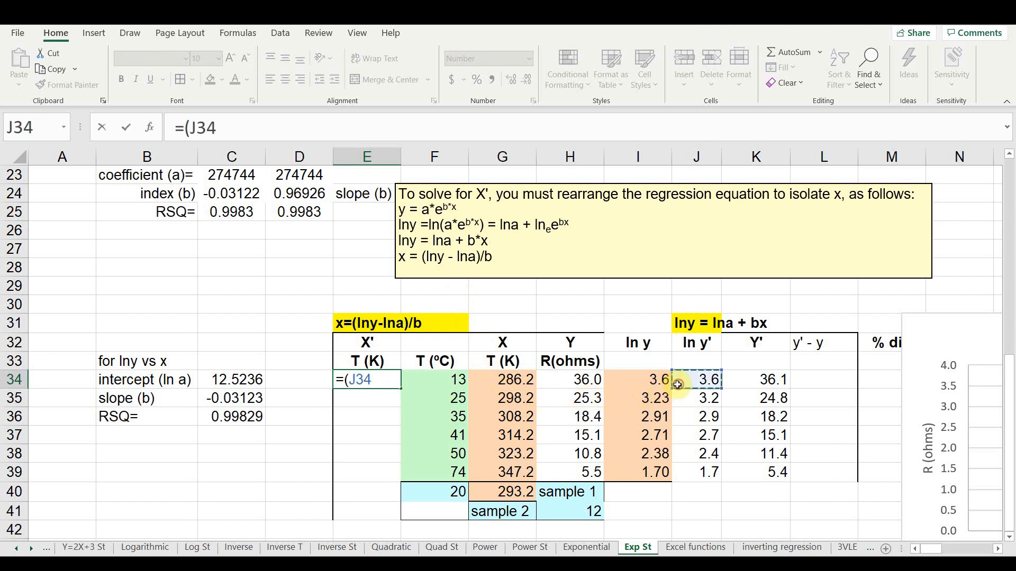
text(-)
click(251, 380)
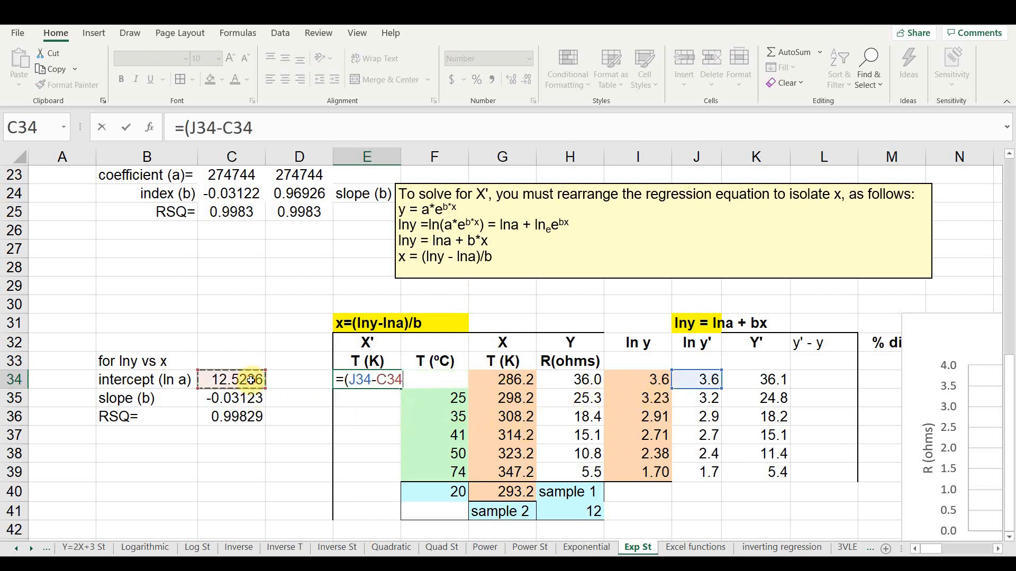
key(F4)
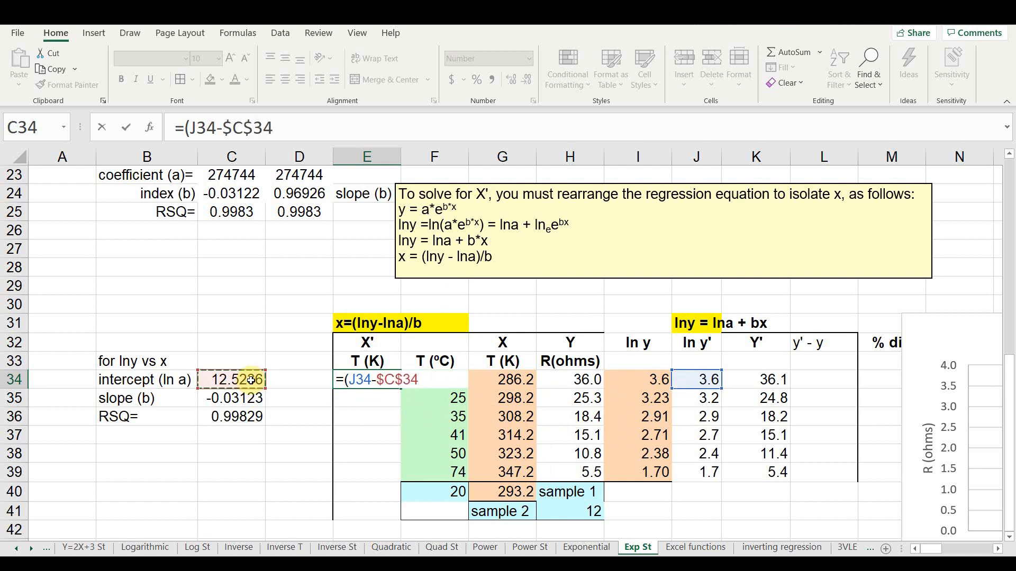
text()/)
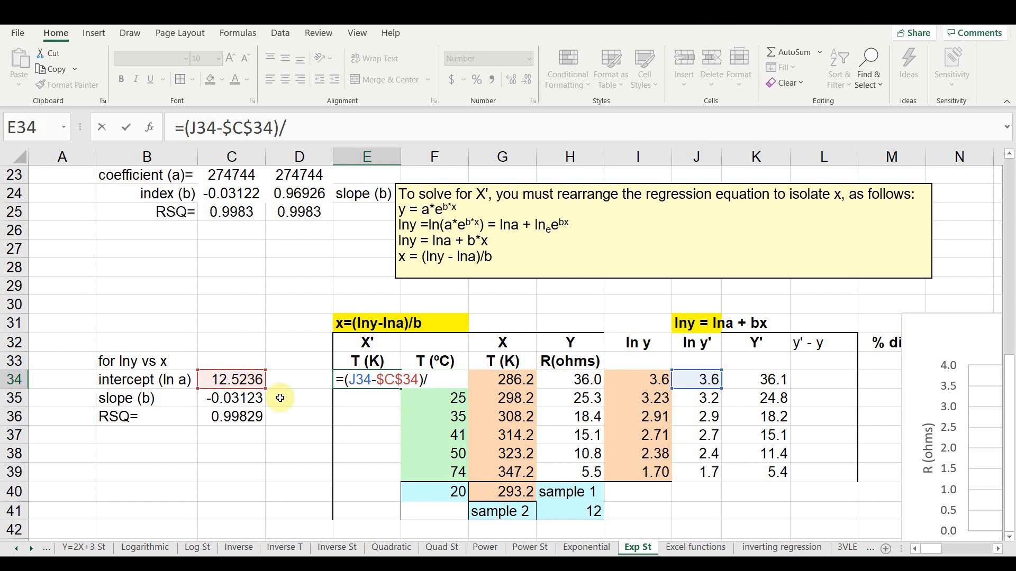
click(247, 398)
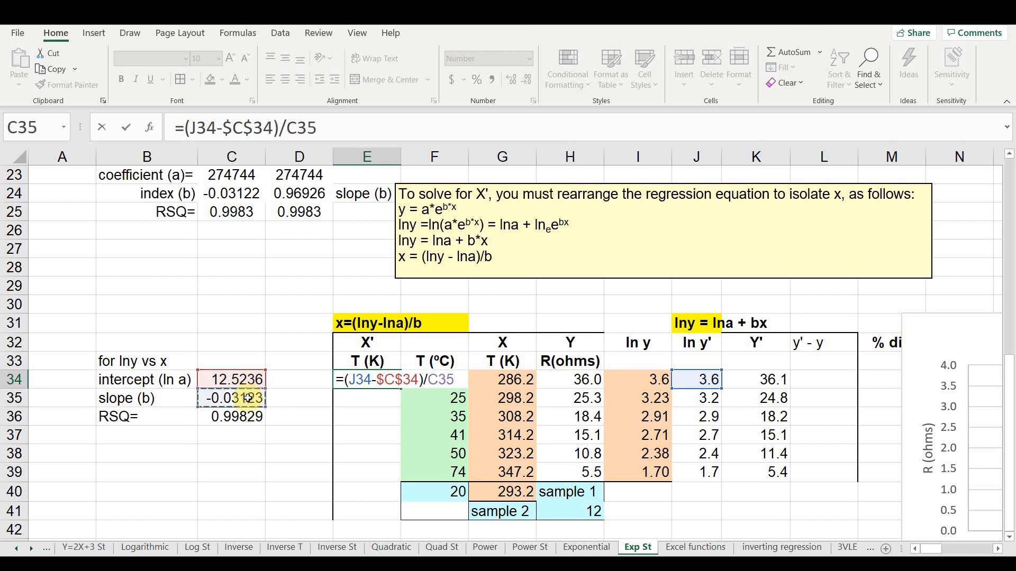
key(F4)
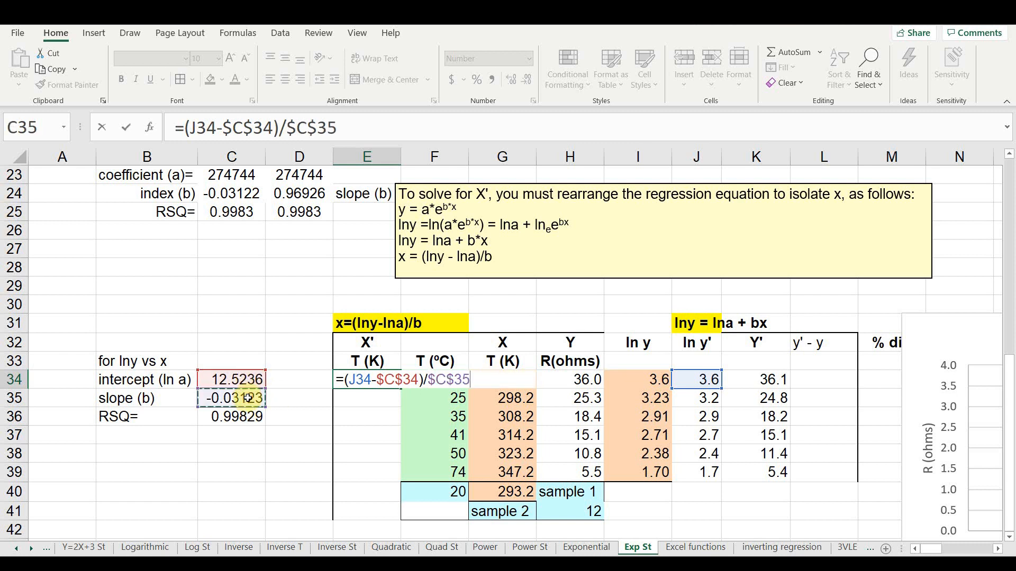
key(Return)
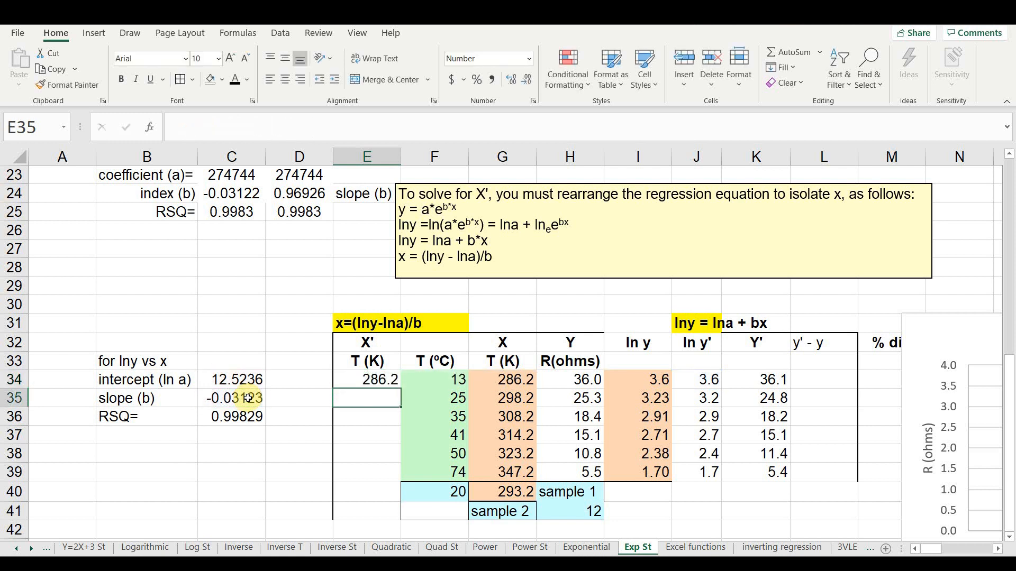
click(387, 381)
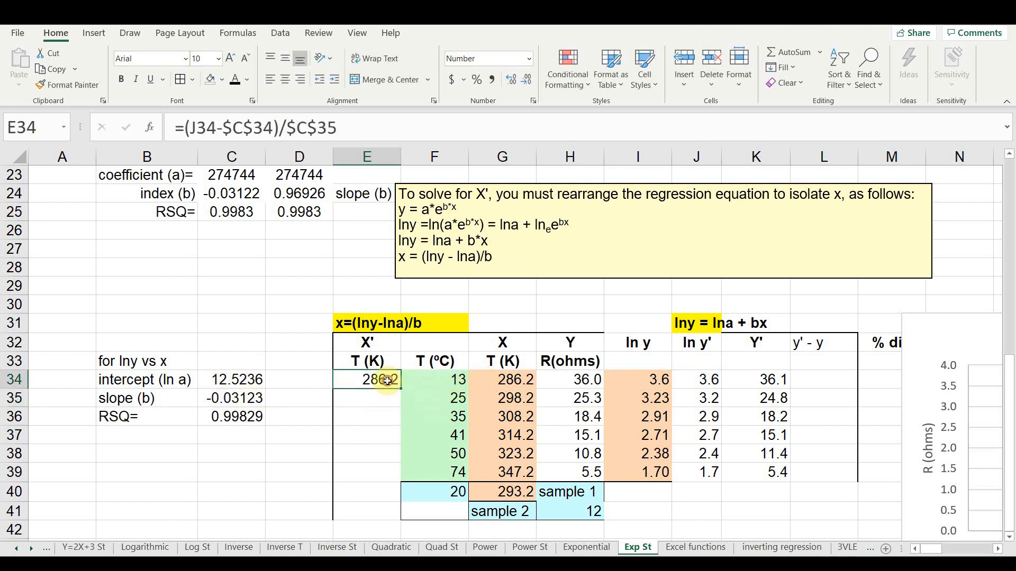
drag(400, 389, 390, 479)
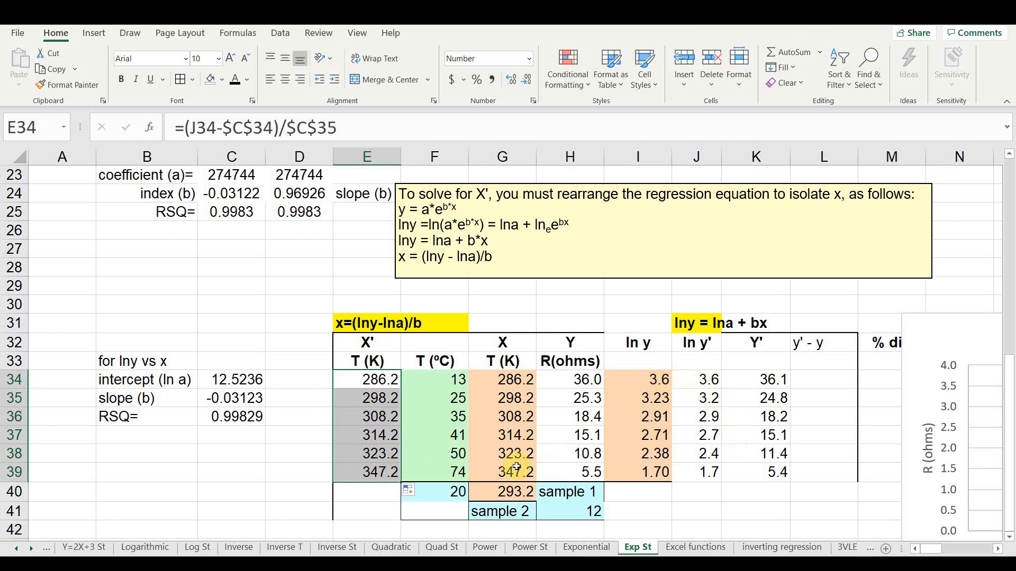
- Calculate ln y' for sample 1 in J40 with =$C$34+$C$35*G40
scroll(517, 467, down, 1)
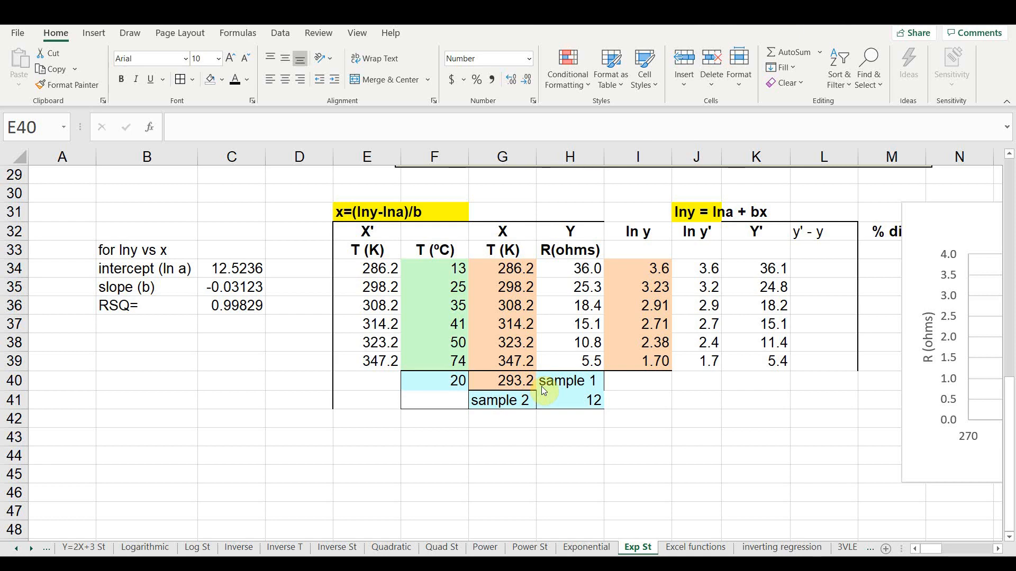
scroll(537, 389, up, 1)
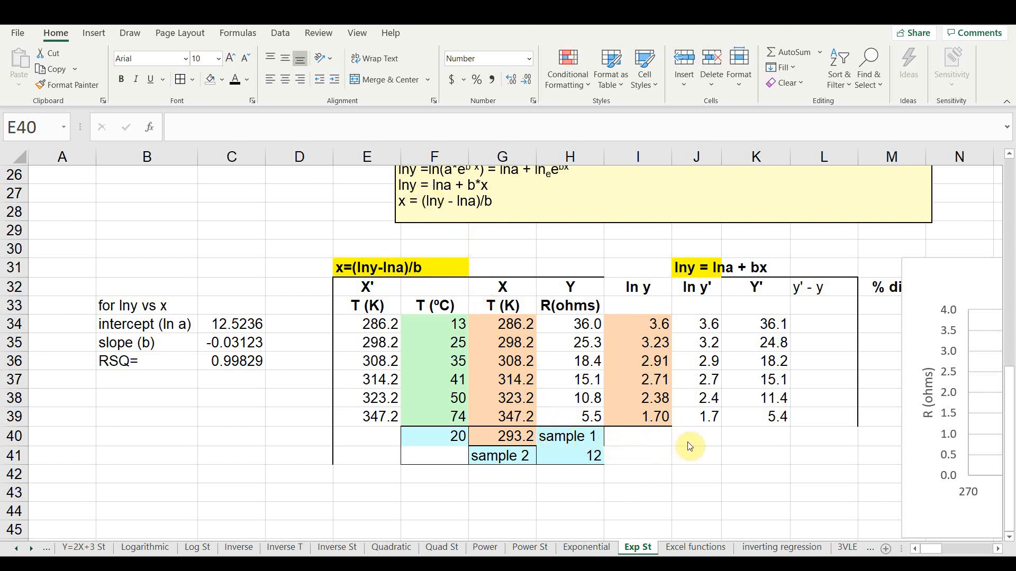
click(700, 437)
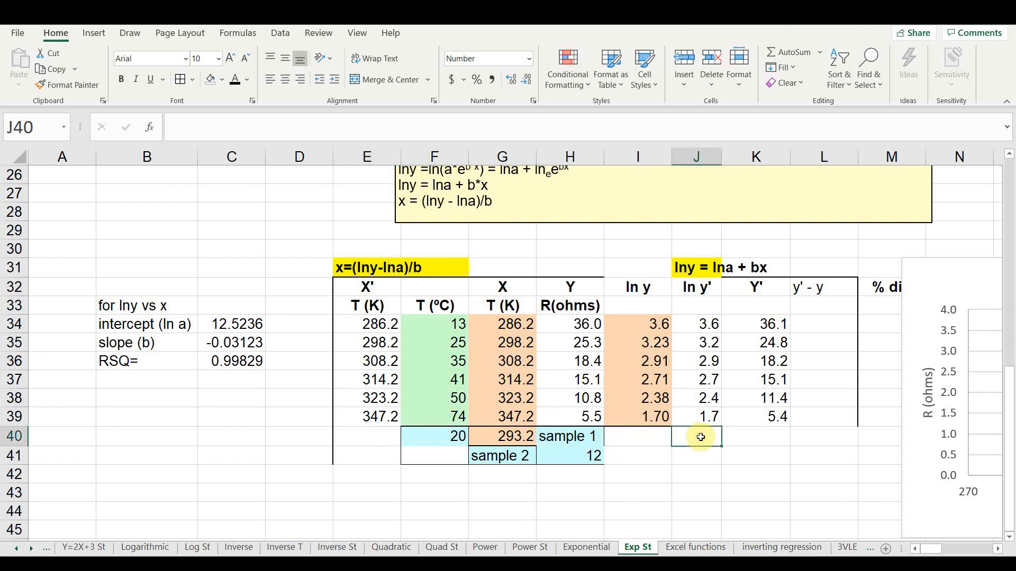
text(=)
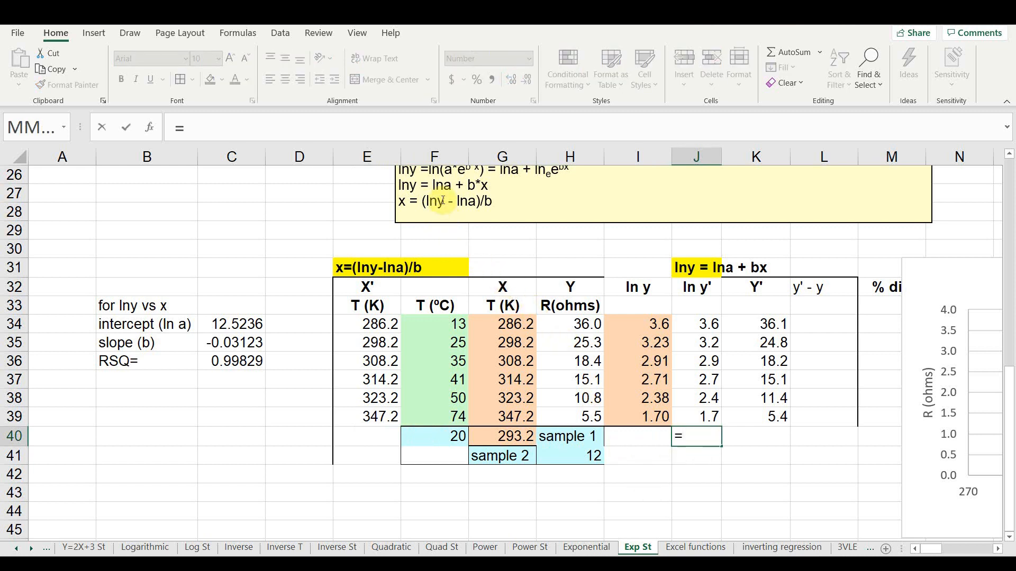
click(250, 325)
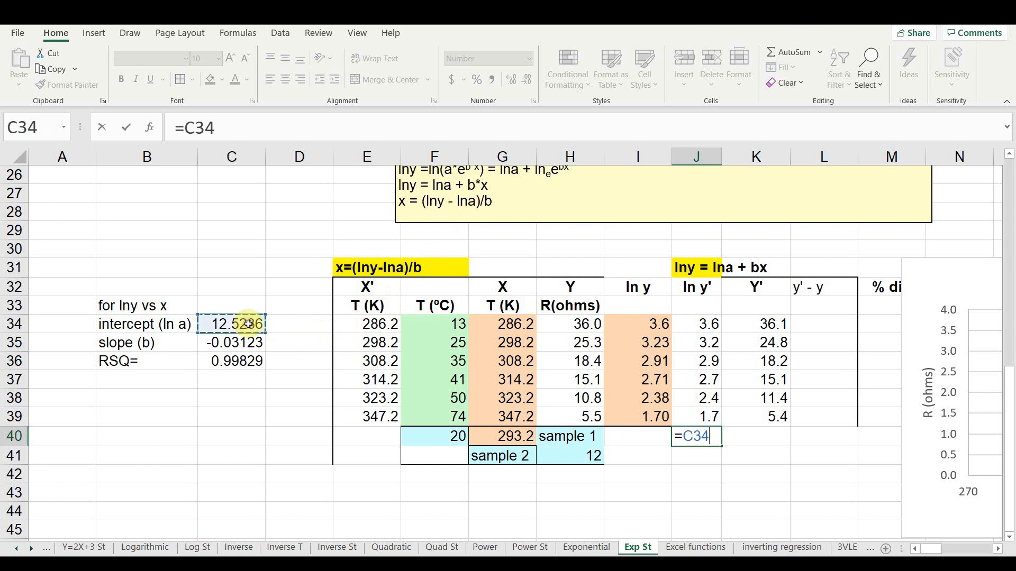
key(F4)
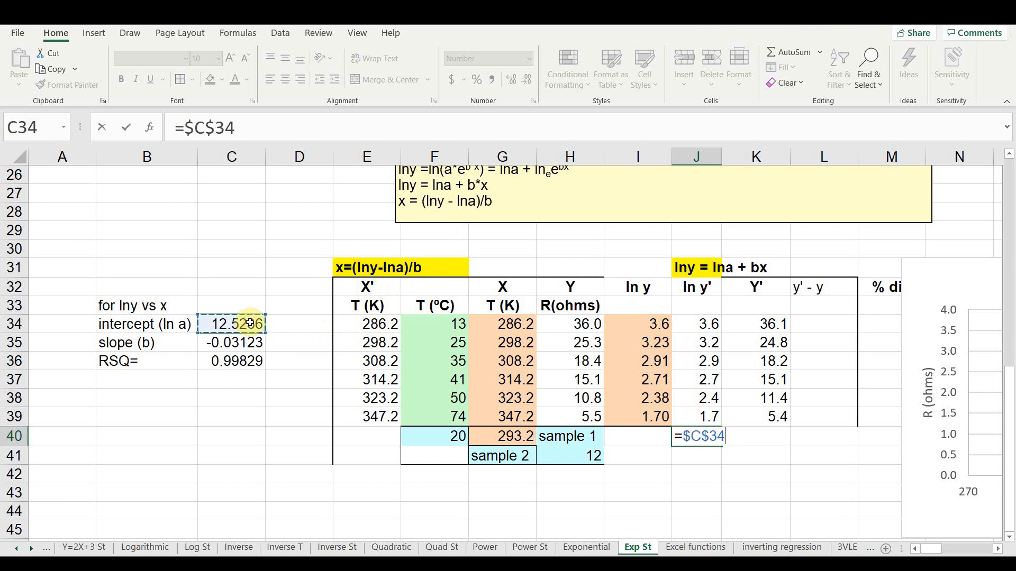
text(+)
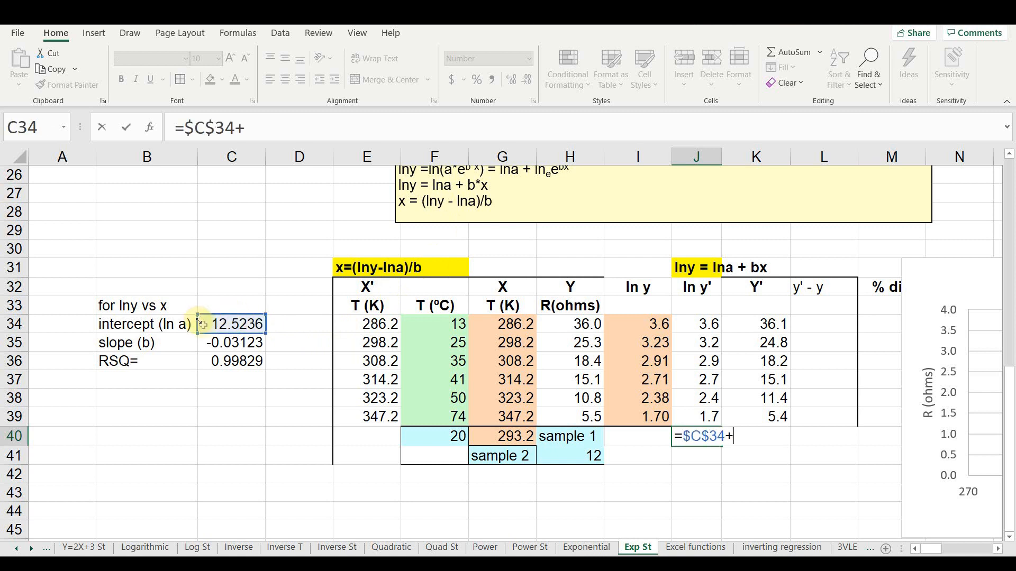
click(213, 341)
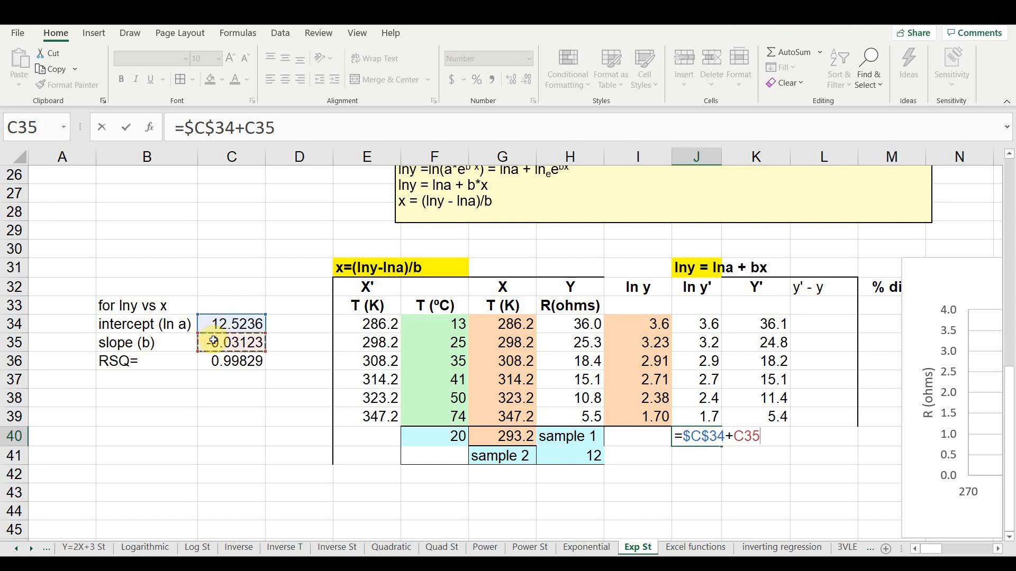
key(F4)
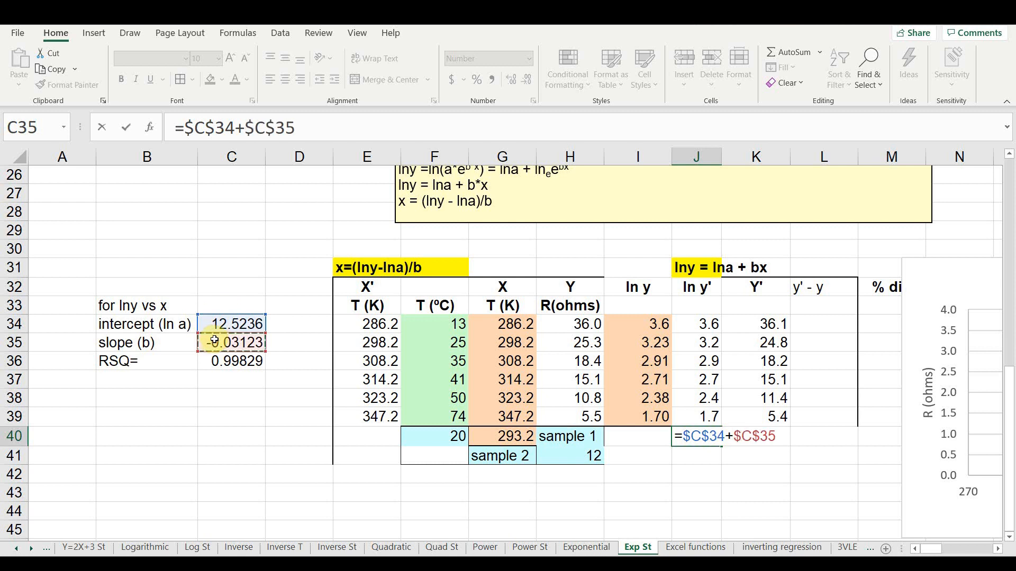
text(*)
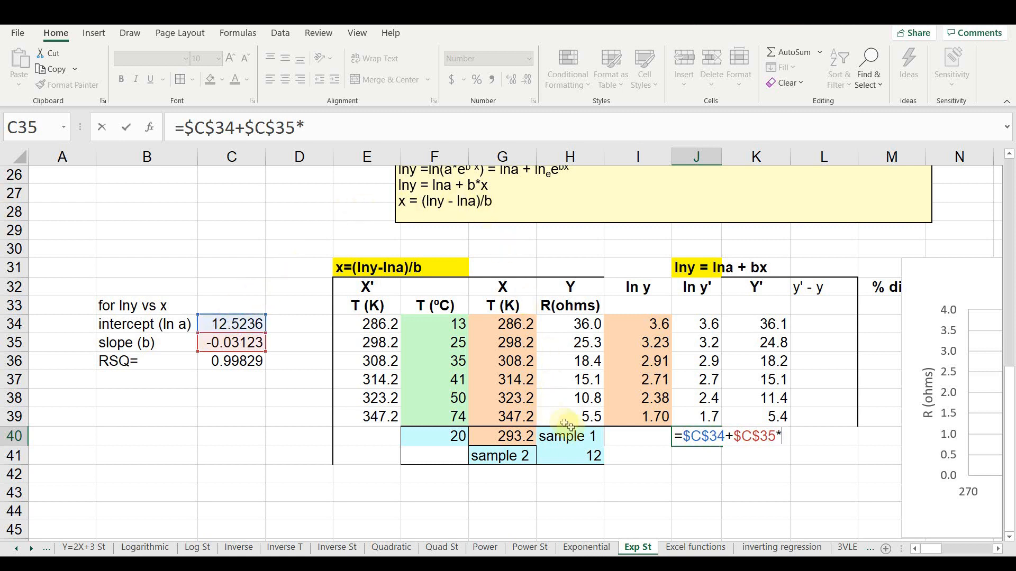
click(516, 436)
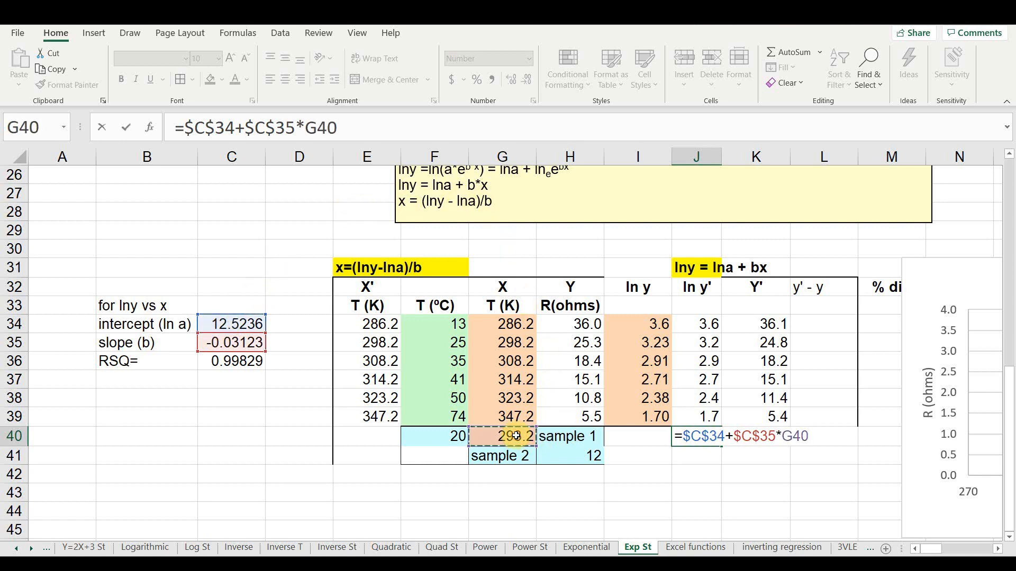
key(Return)
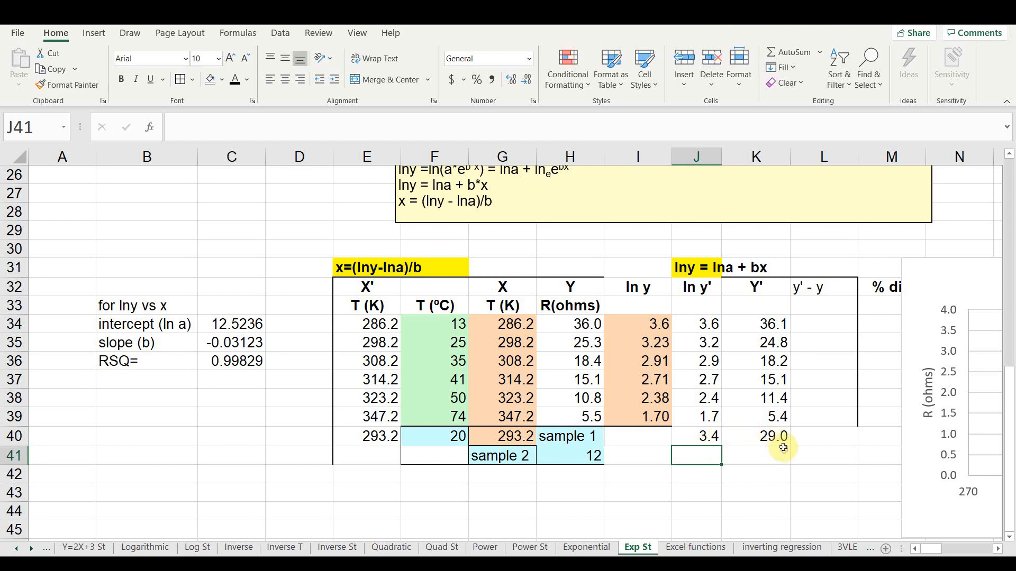
- Calculate ln y for sample 2 in I41 with =LN(H41)
scroll(779, 438, up, 5)
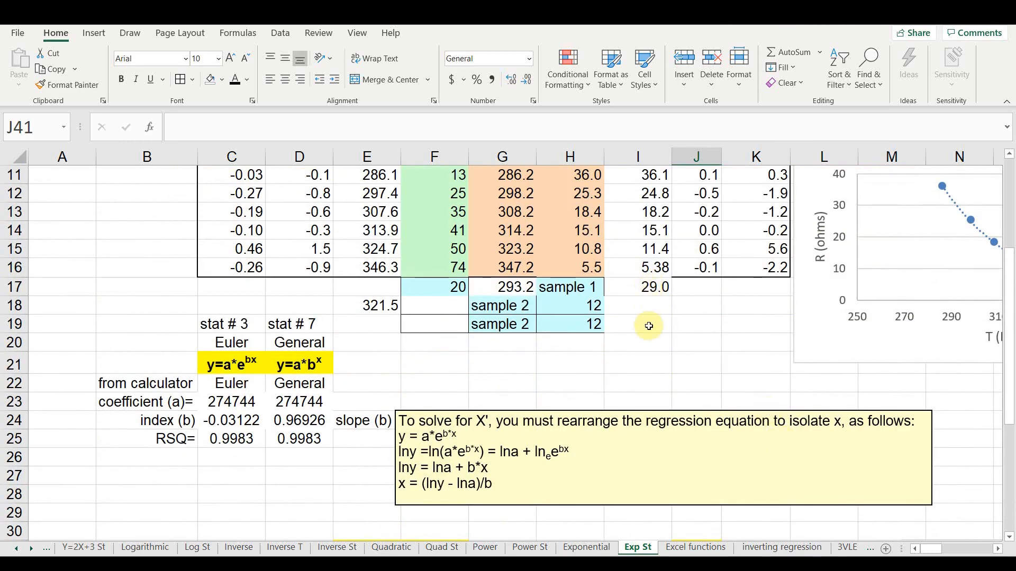
scroll(650, 324, down, 5)
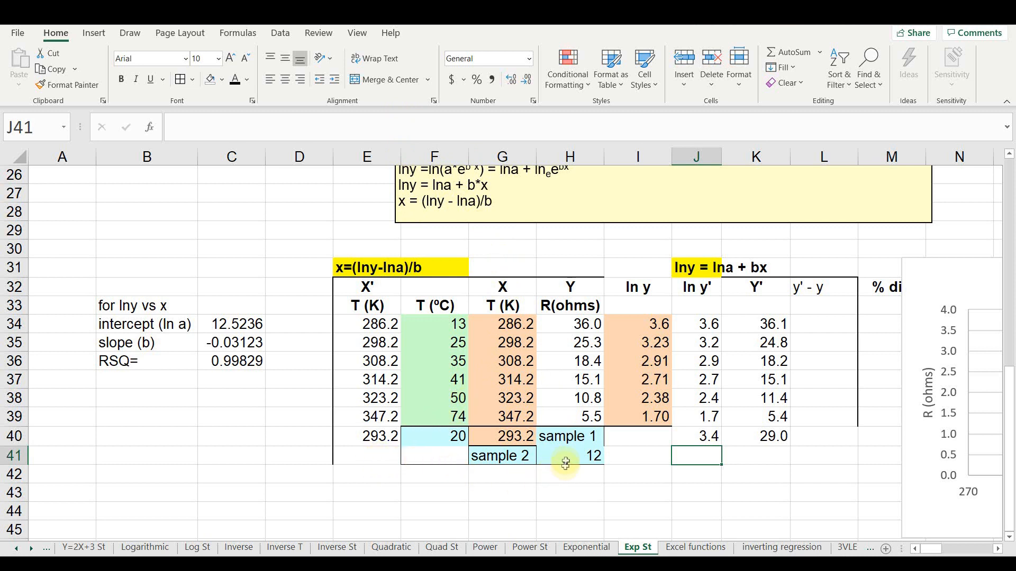
click(627, 455)
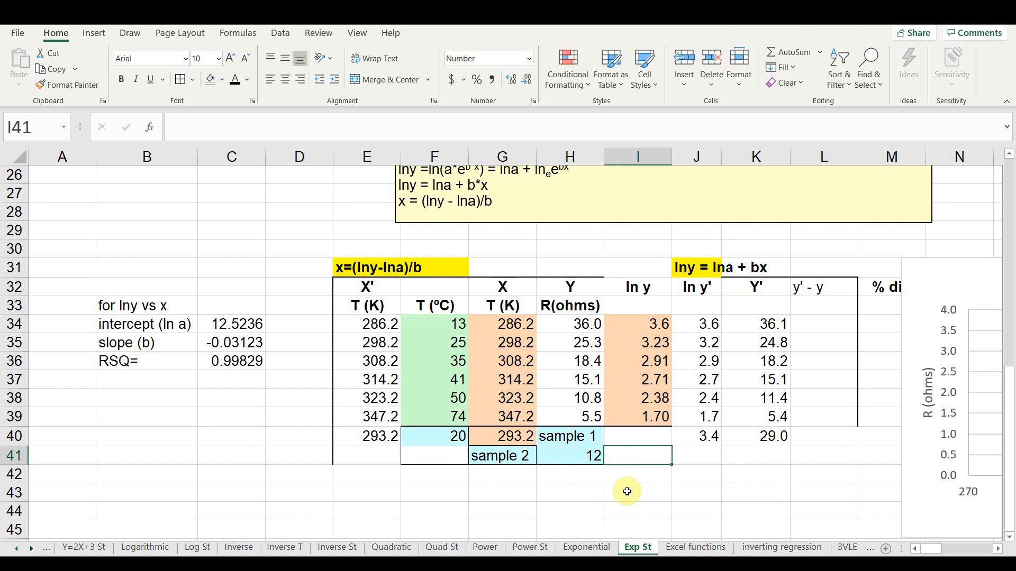
text(=ln)
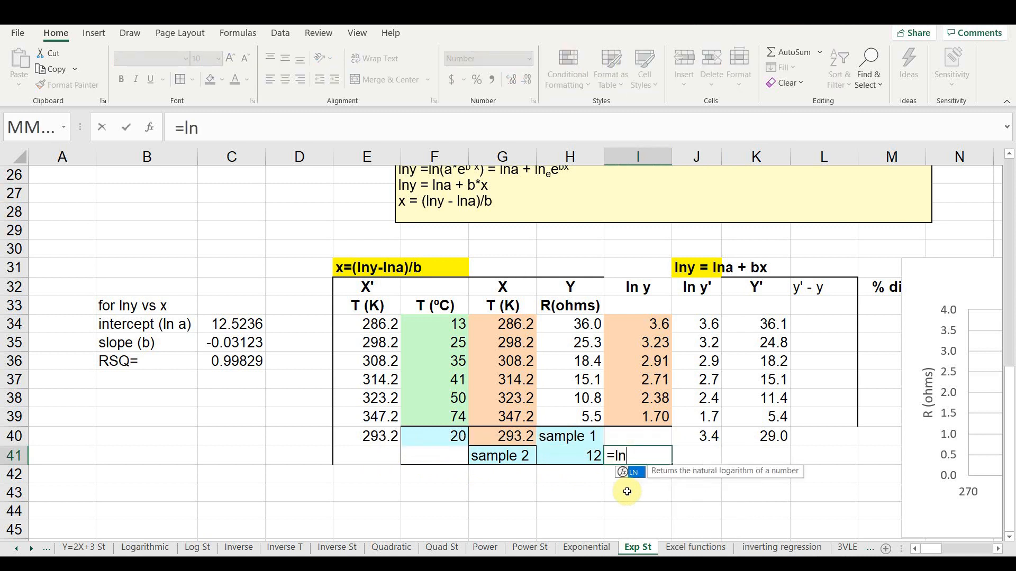
key(Tab)
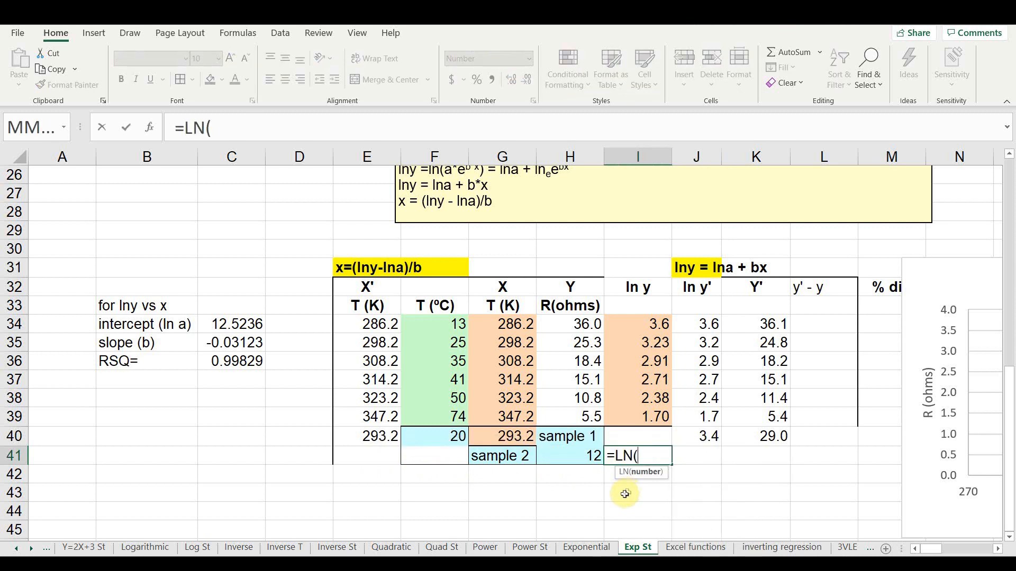
click(567, 455)
text())
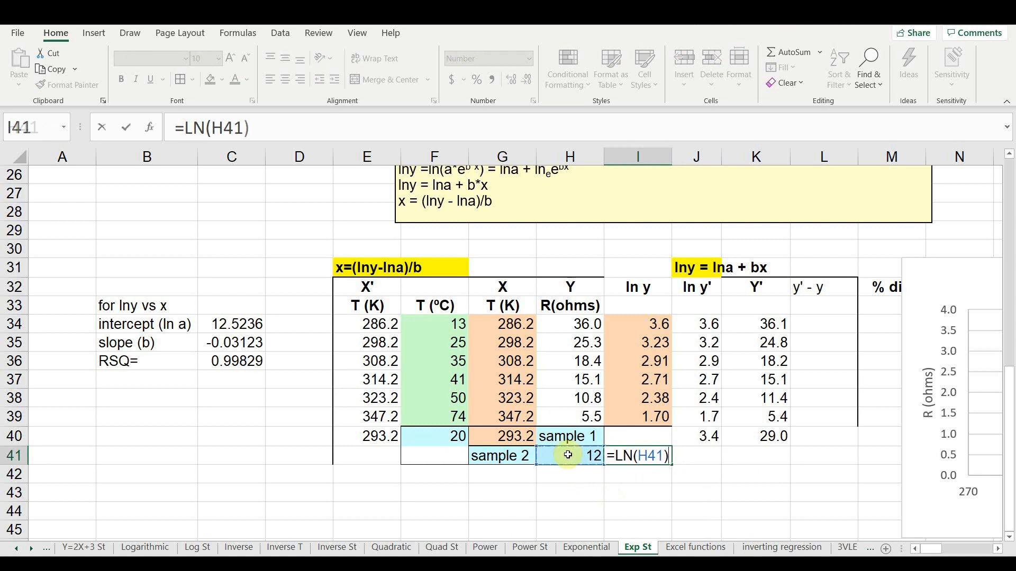
key(Return)
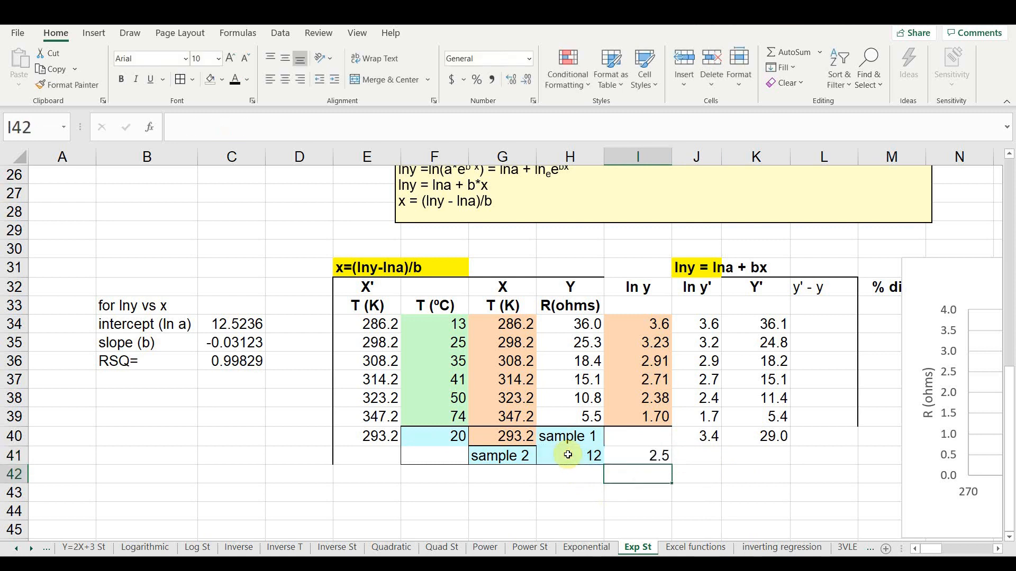
- Calculate X' for sample 2 in E41 with =(I41-C34)/C35
click(381, 459)
text(=)
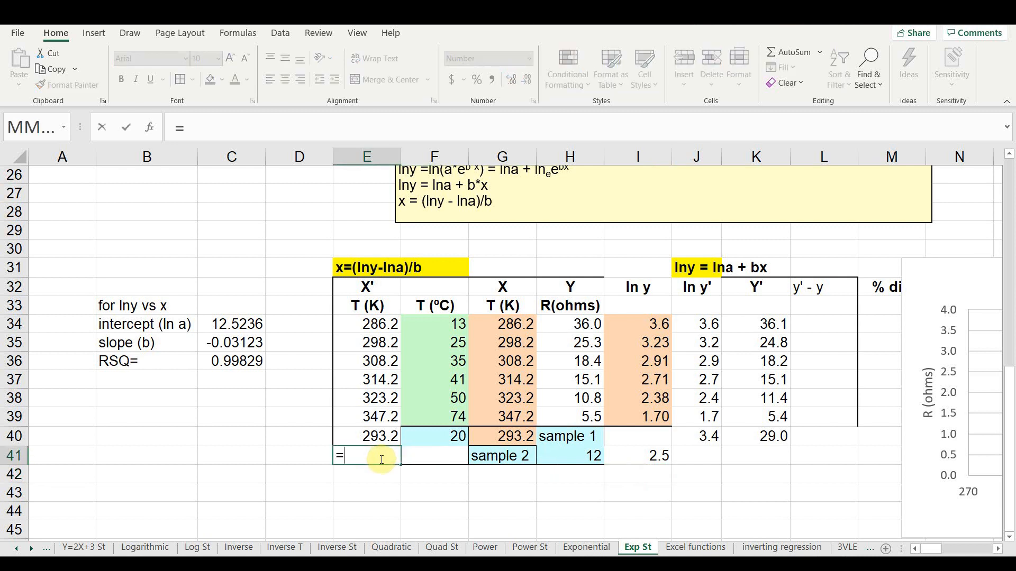
text(()
click(620, 458)
text(-)
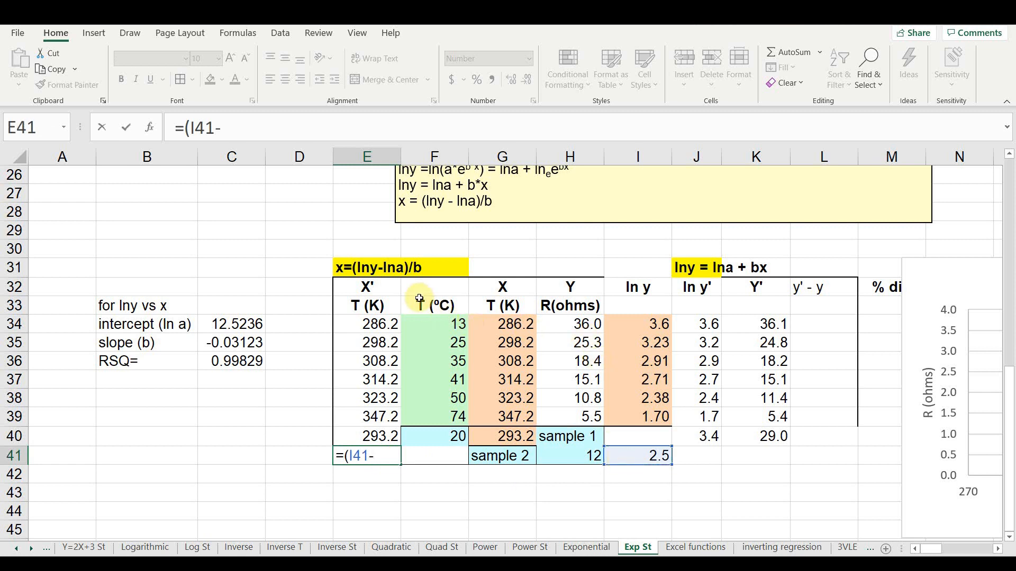
click(249, 324)
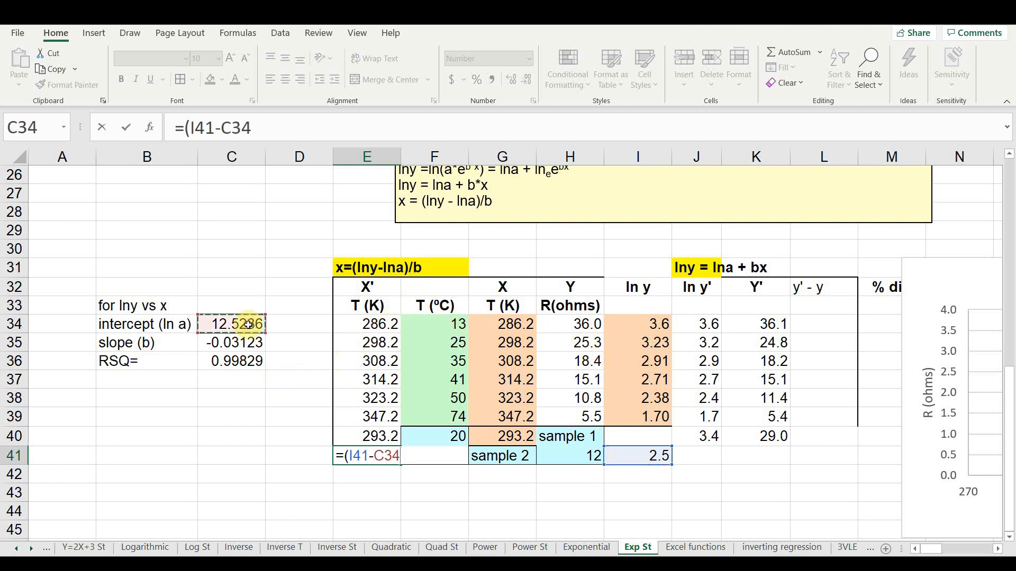
text()/)
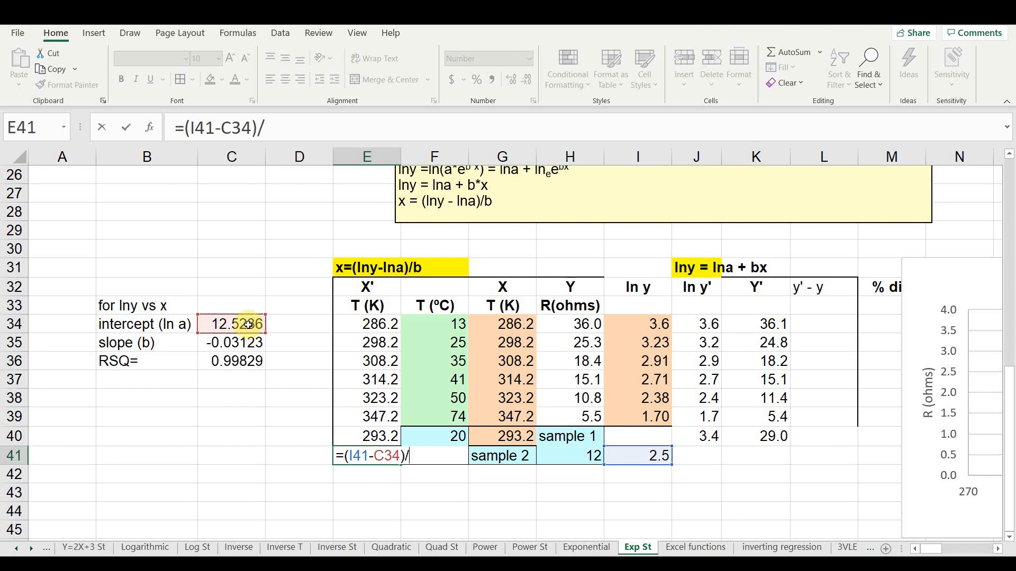
click(231, 342)
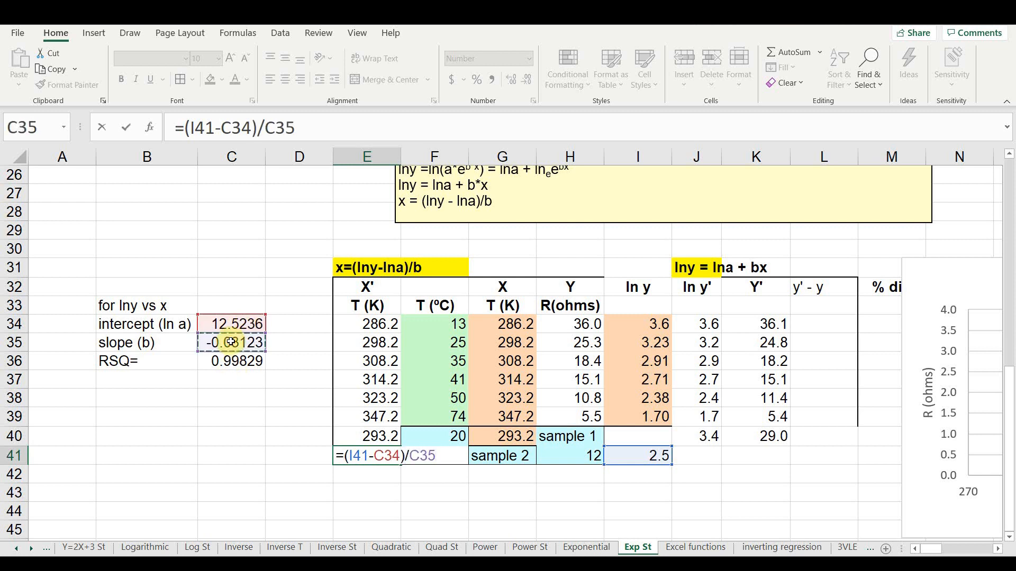
key(Return)
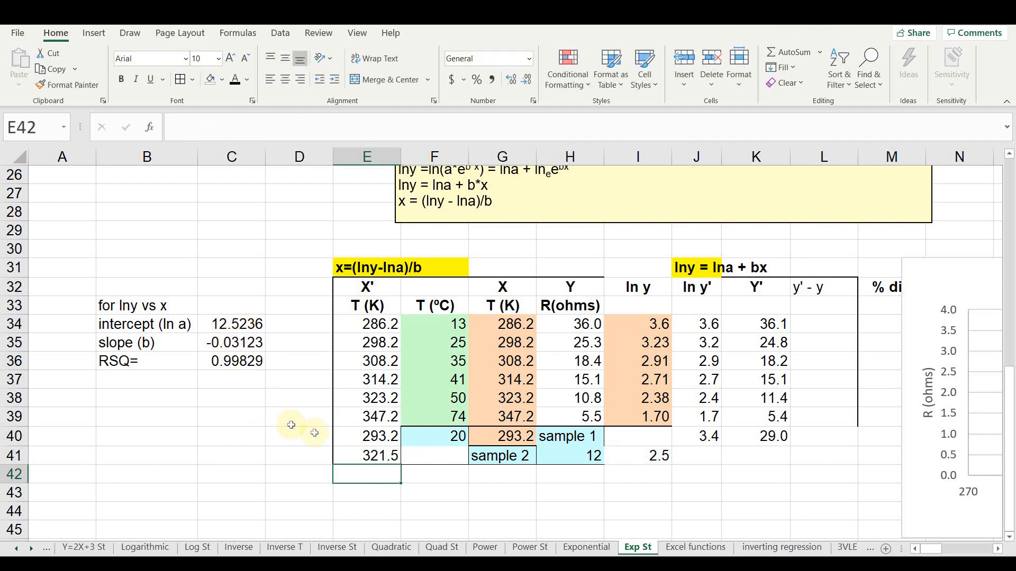
- Compare the sample forecasts in the linearized table with those in the exponential table above, and examine the linearized chart
scroll(383, 448, up, 4)
scroll(383, 448, up, 1)
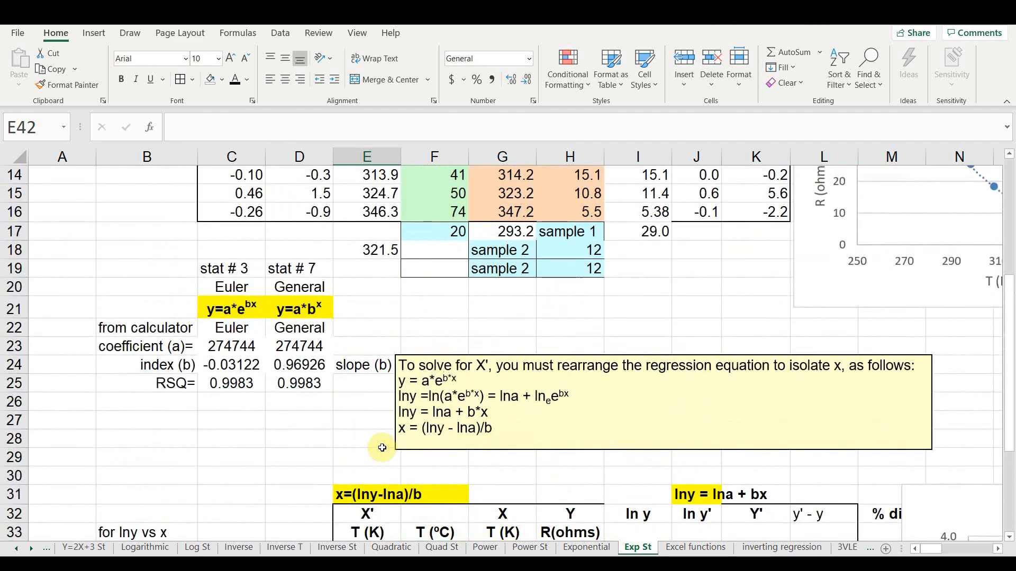
scroll(382, 448, down, 3)
scroll(383, 448, down, 1)
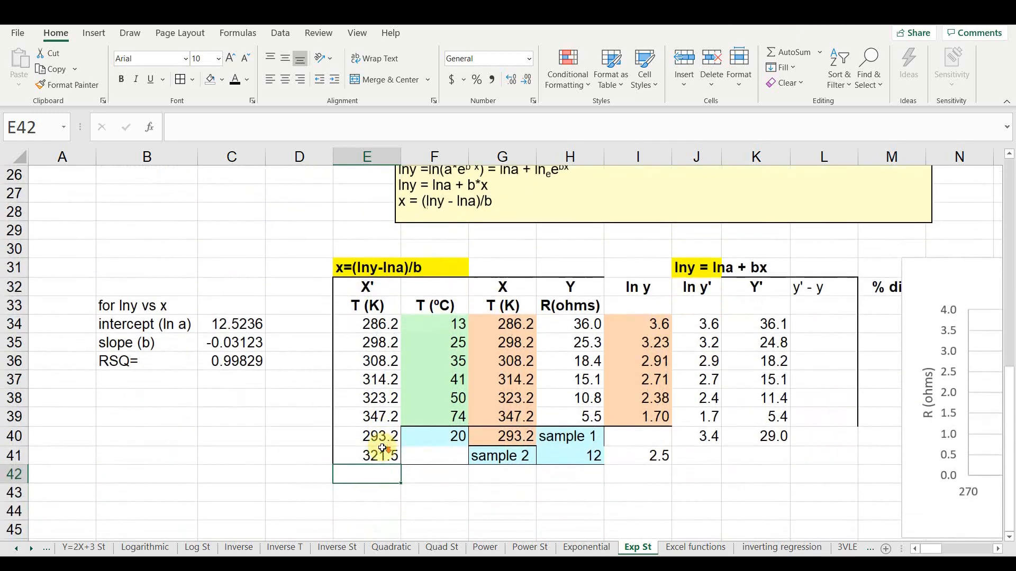
ctrl+scroll(295, 480, down, 1)
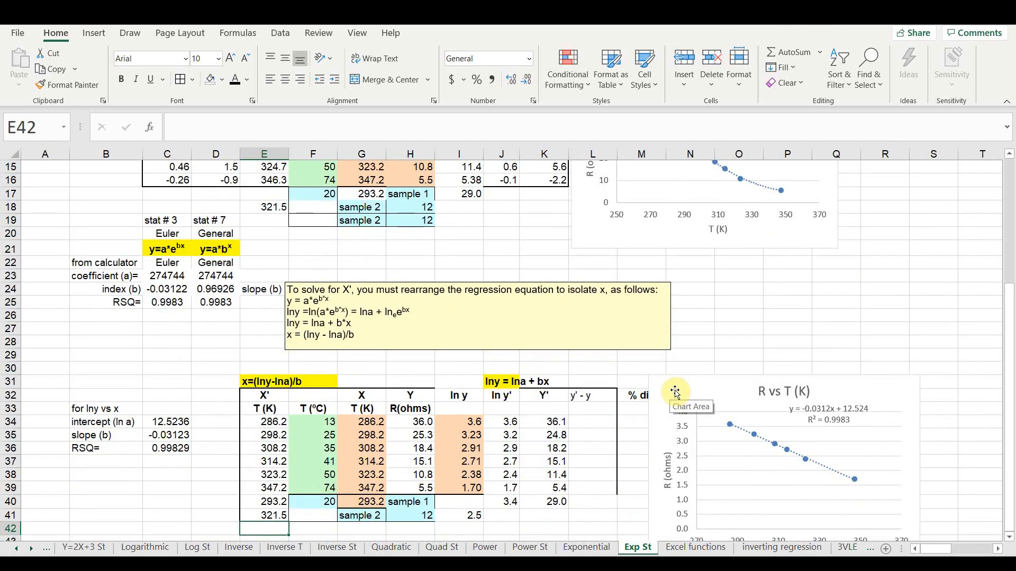
scroll(582, 370, down, 1)
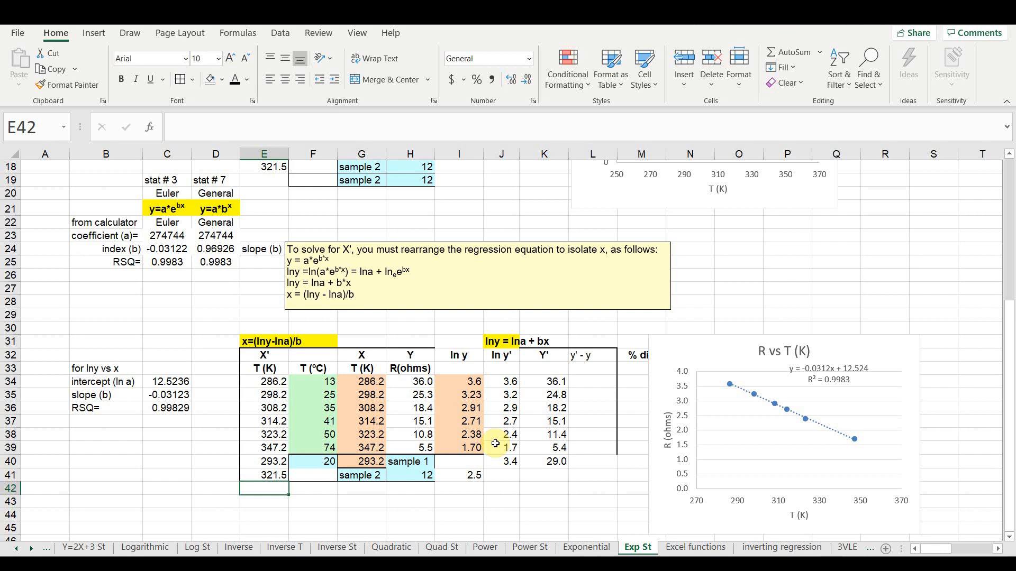
mouse_move(573, 556)
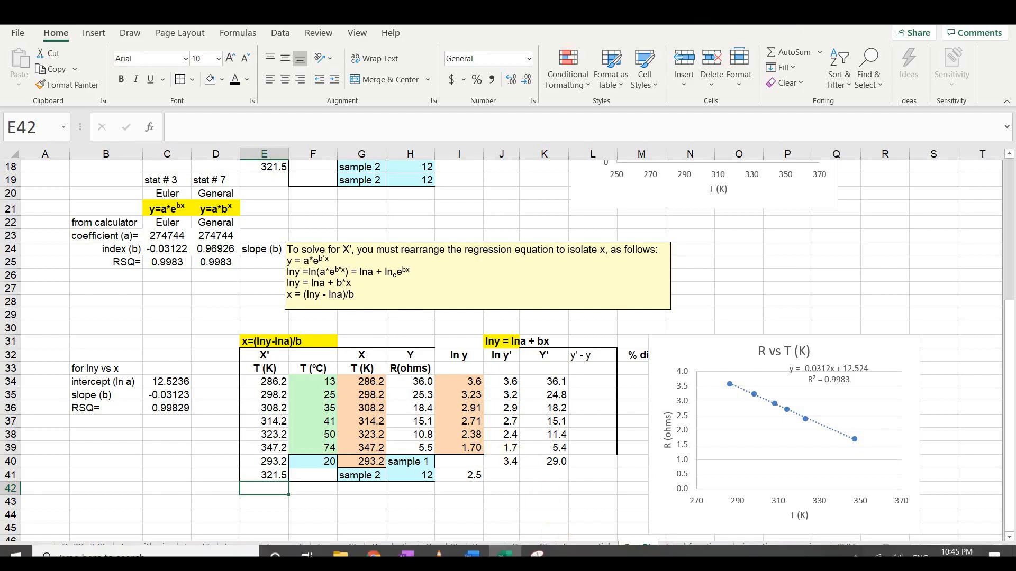